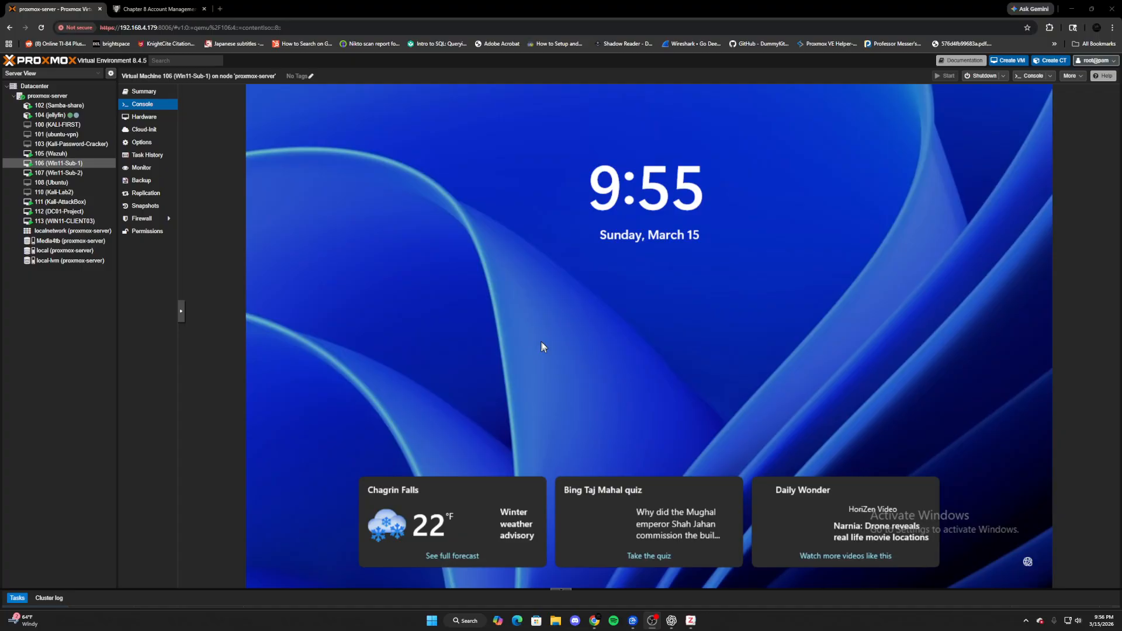
- On the DC01-Project console, close both Group Policy windows and relaunch Group Policy Management via search
click(59, 211)
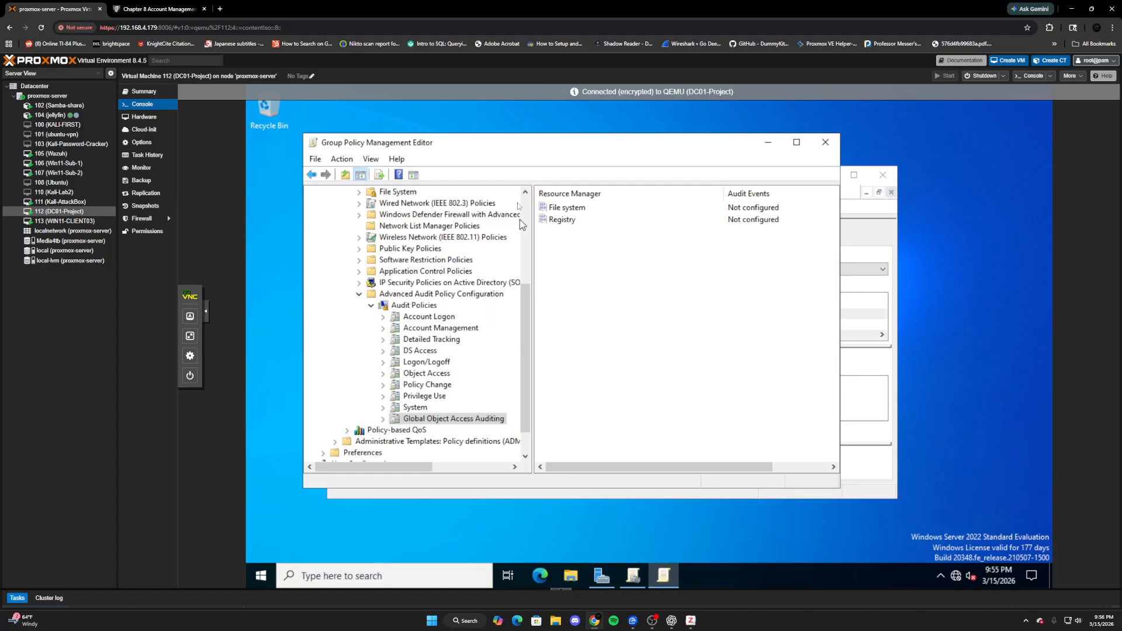
click(825, 142)
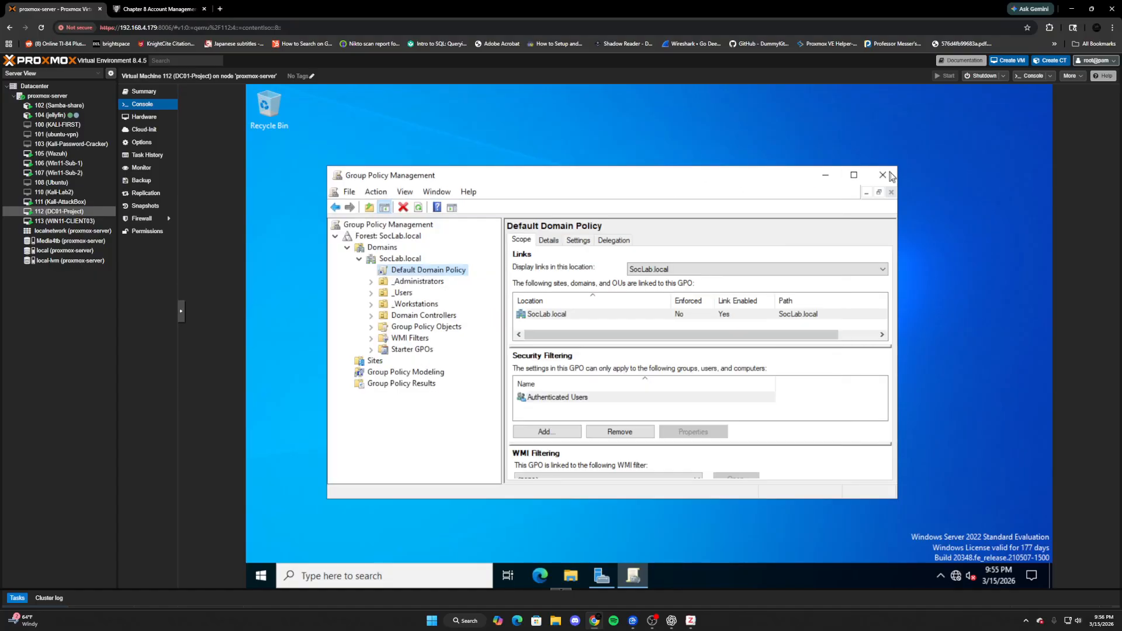
click(888, 173)
click(400, 578)
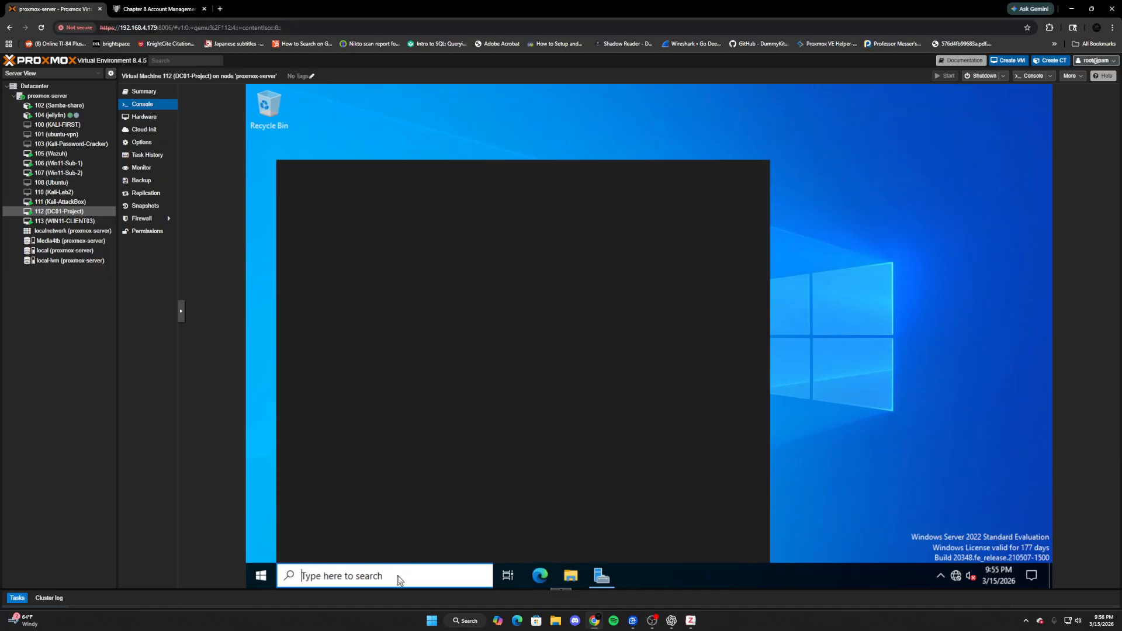
text(g)
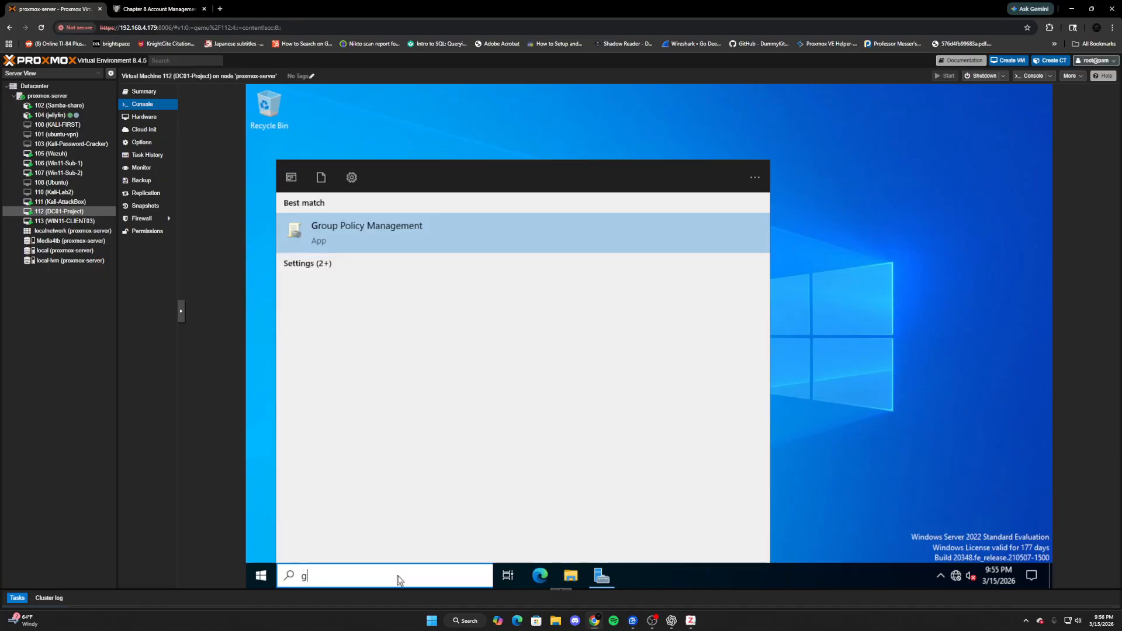
click(509, 240)
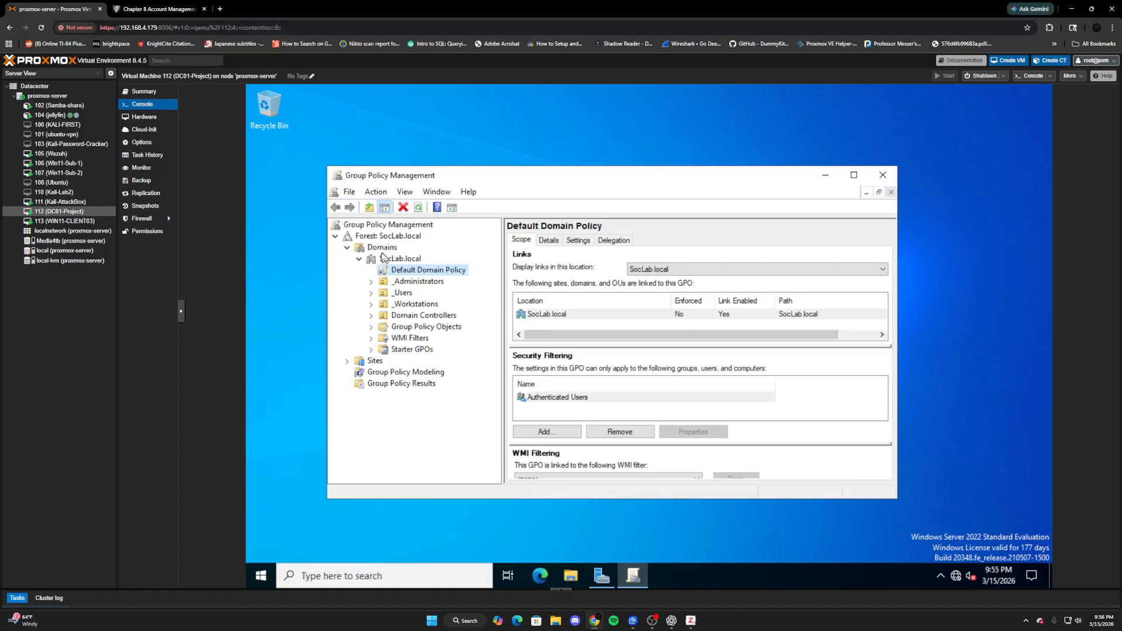
- Edit the Default Domain Policy and expand Computer Configuration > Policies > Windows Settings > Security Settings
right_click(443, 270)
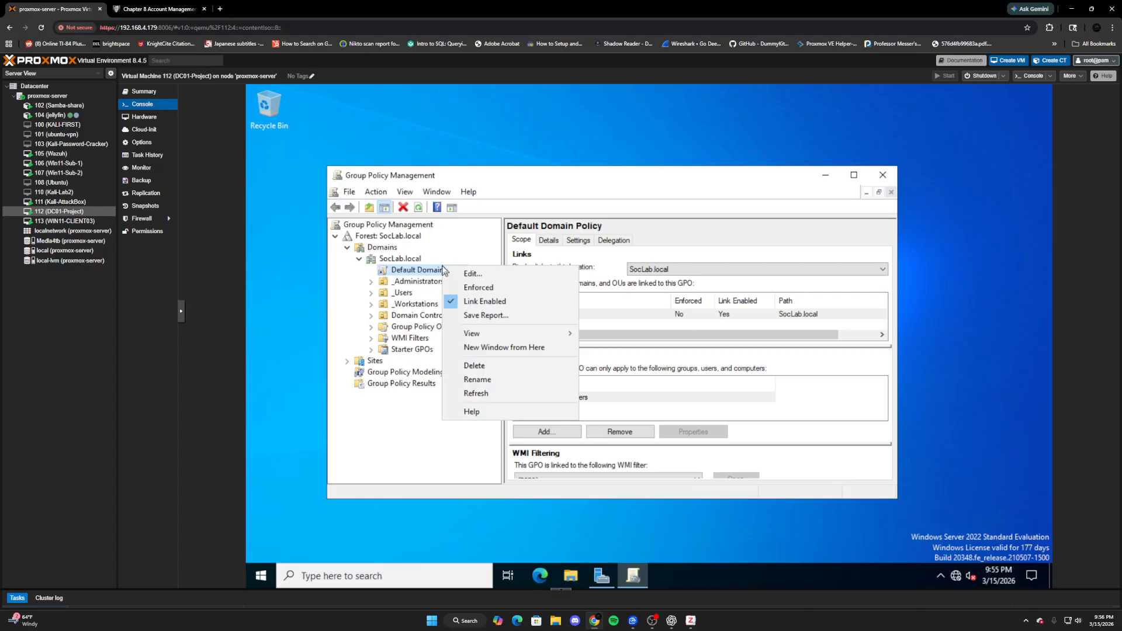
click(481, 275)
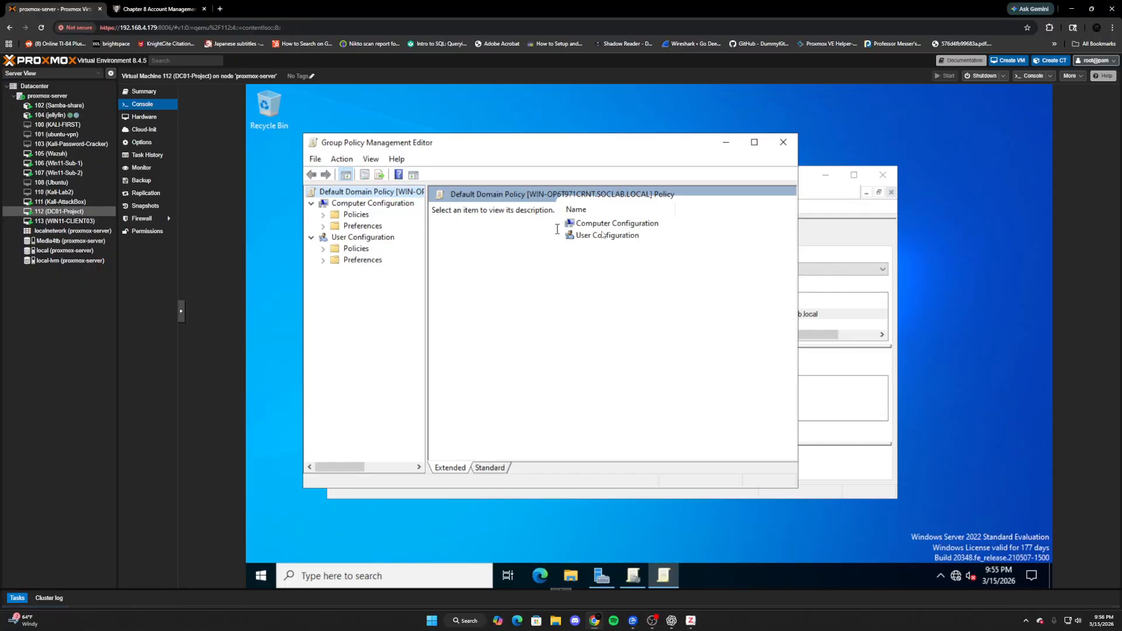
click(615, 226)
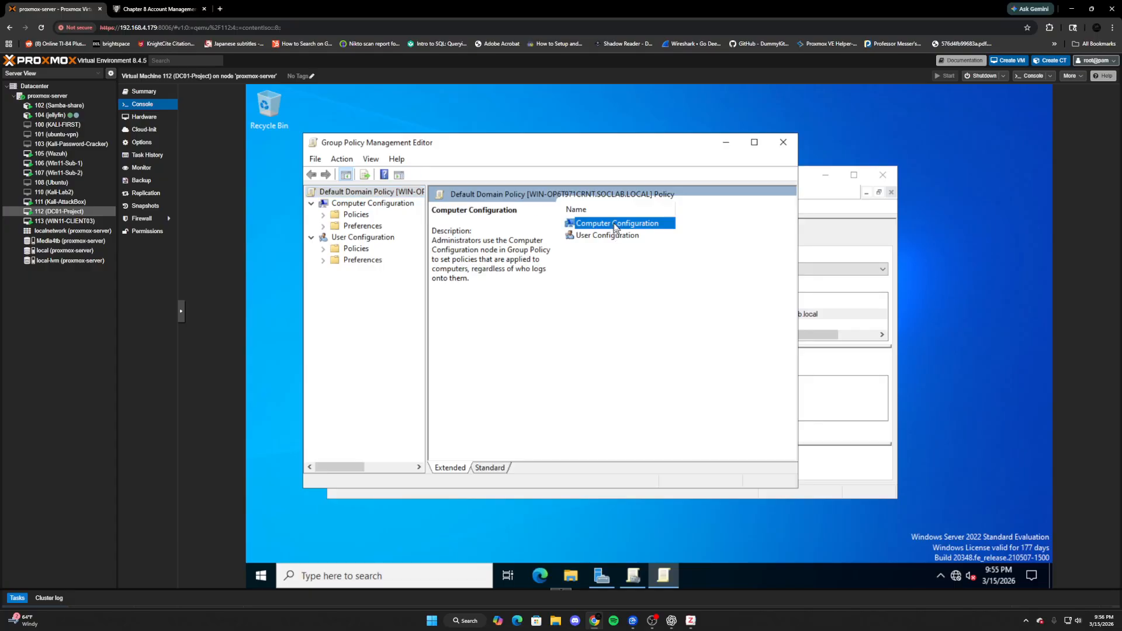
double_click(345, 215)
double_click(397, 238)
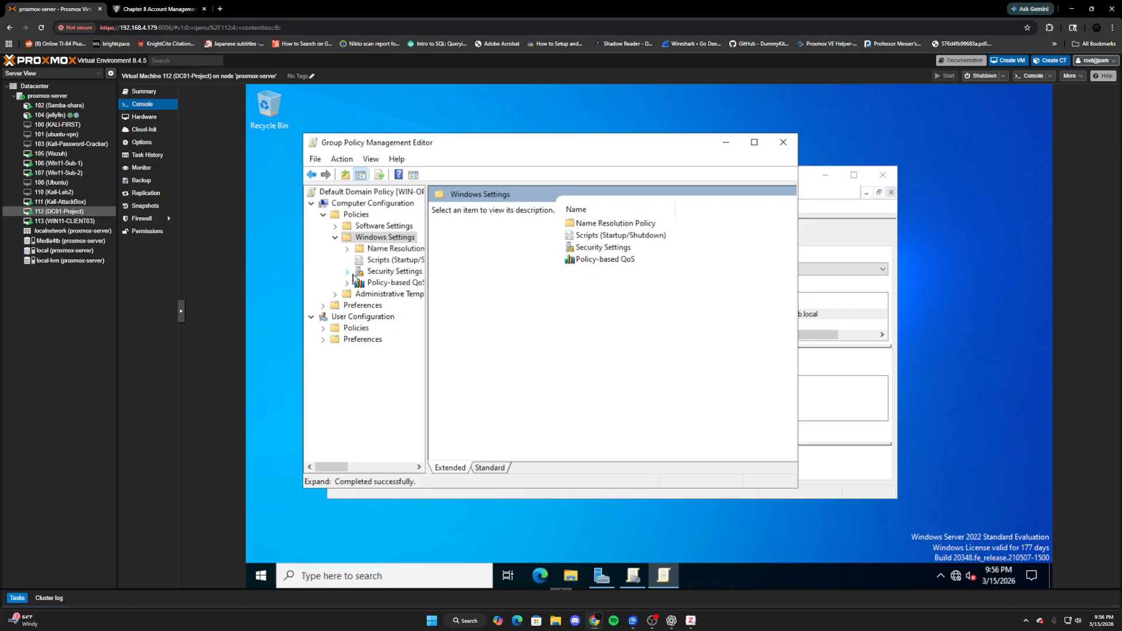
click(347, 272)
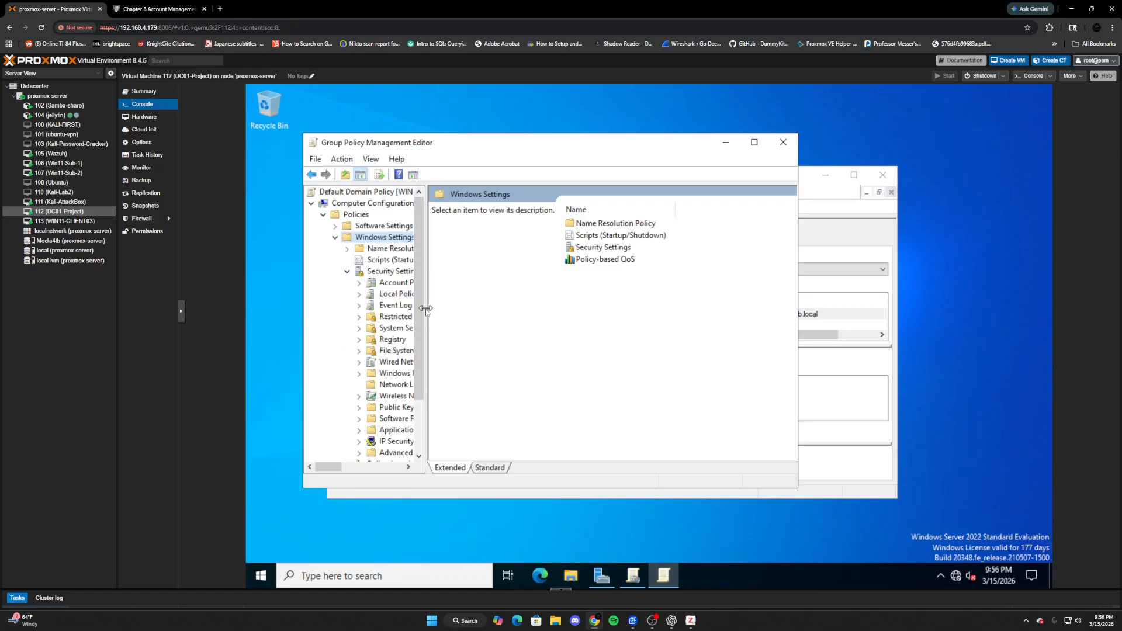
drag(428, 312, 542, 318)
- Expand Advanced Audit Policy Configuration > Audit Policies and show the Account Logon subcategories
scroll(435, 344, down, 1)
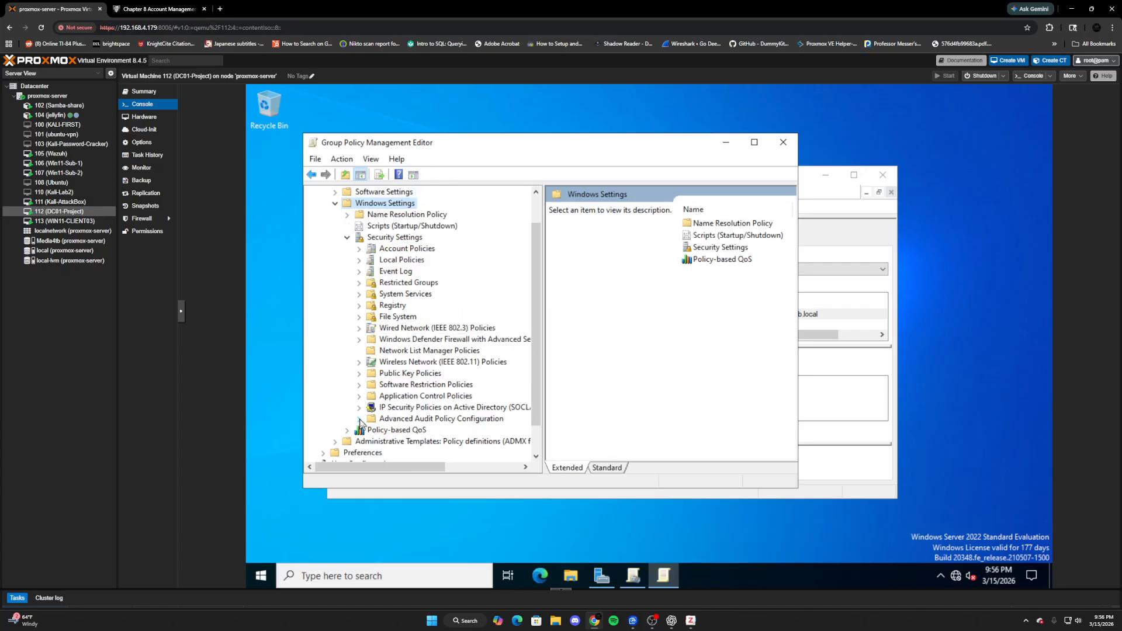
click(359, 418)
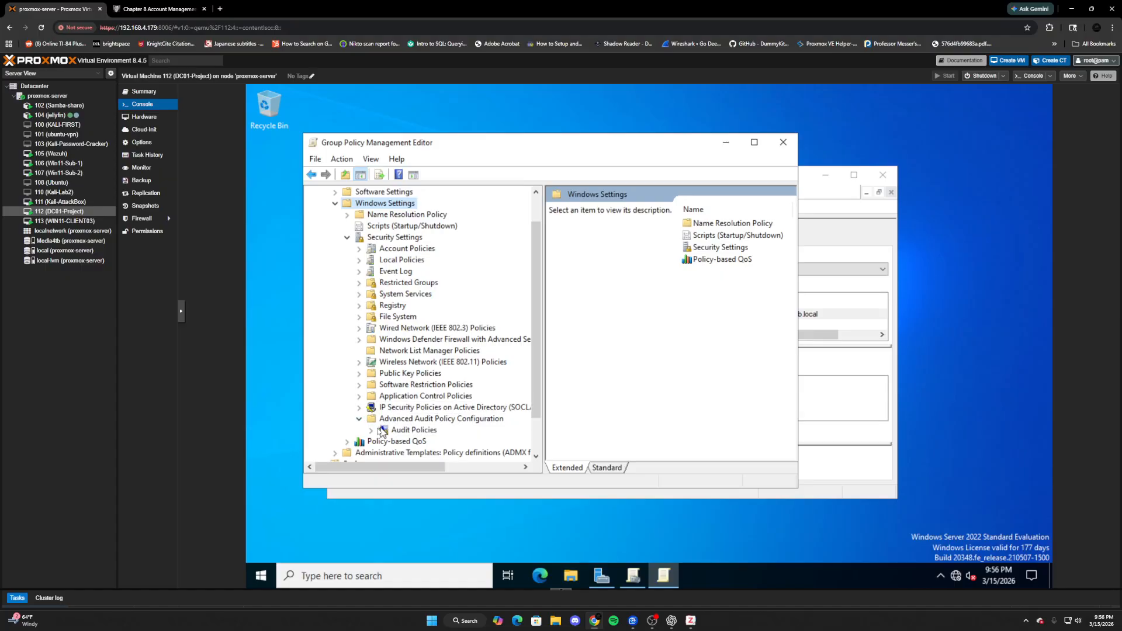
click(372, 430)
scroll(420, 426, down, 1)
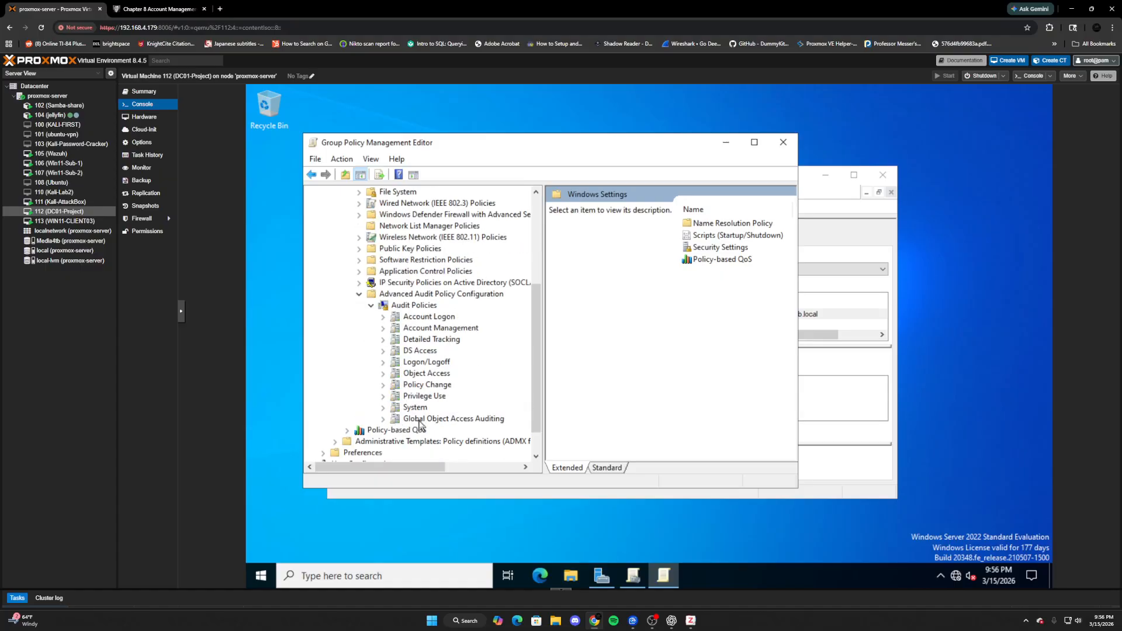
click(416, 319)
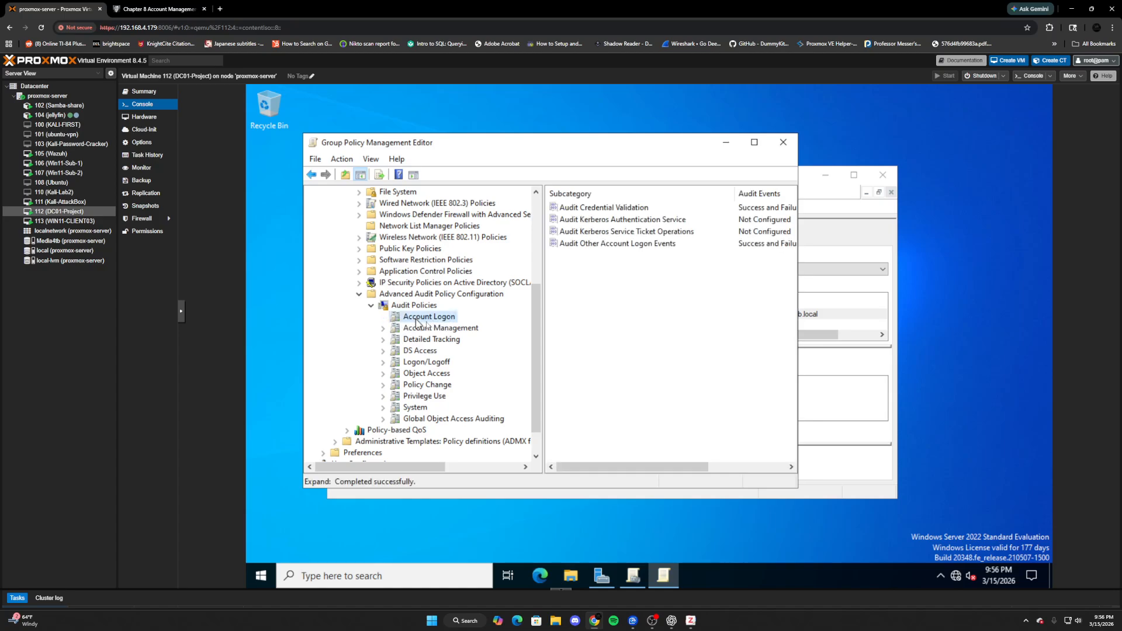
- Drag the splitter left to widen the details pane so the Audit Events column shows fully
drag(544, 277, 446, 281)
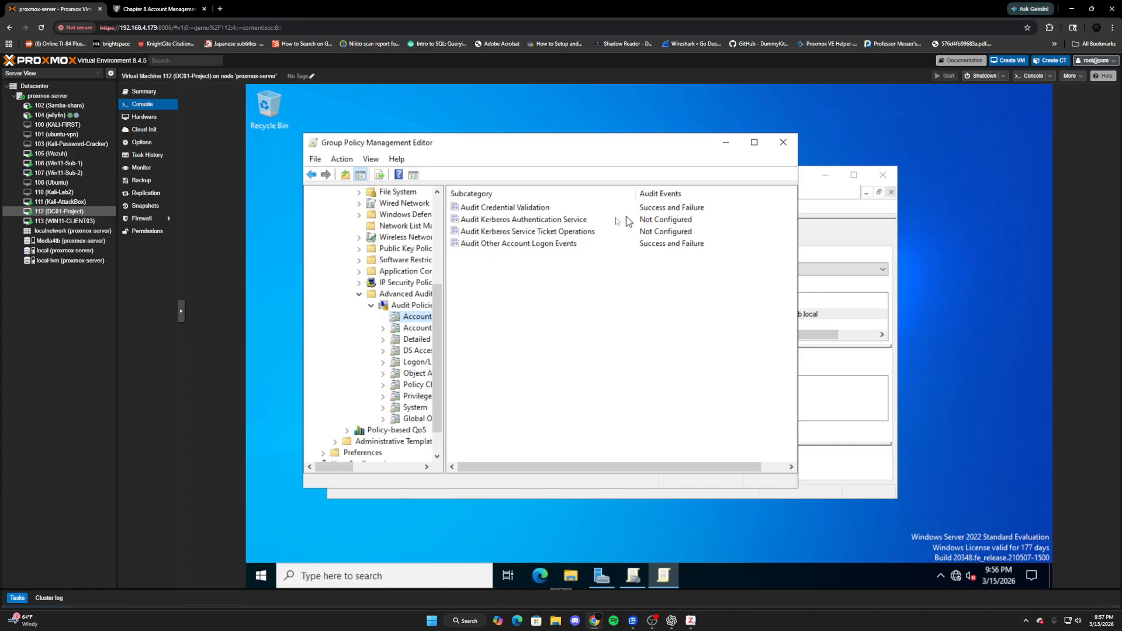
- Show Account Management auditing and inspect the Application Group, Computer, Other and User Account Management settings
click(403, 331)
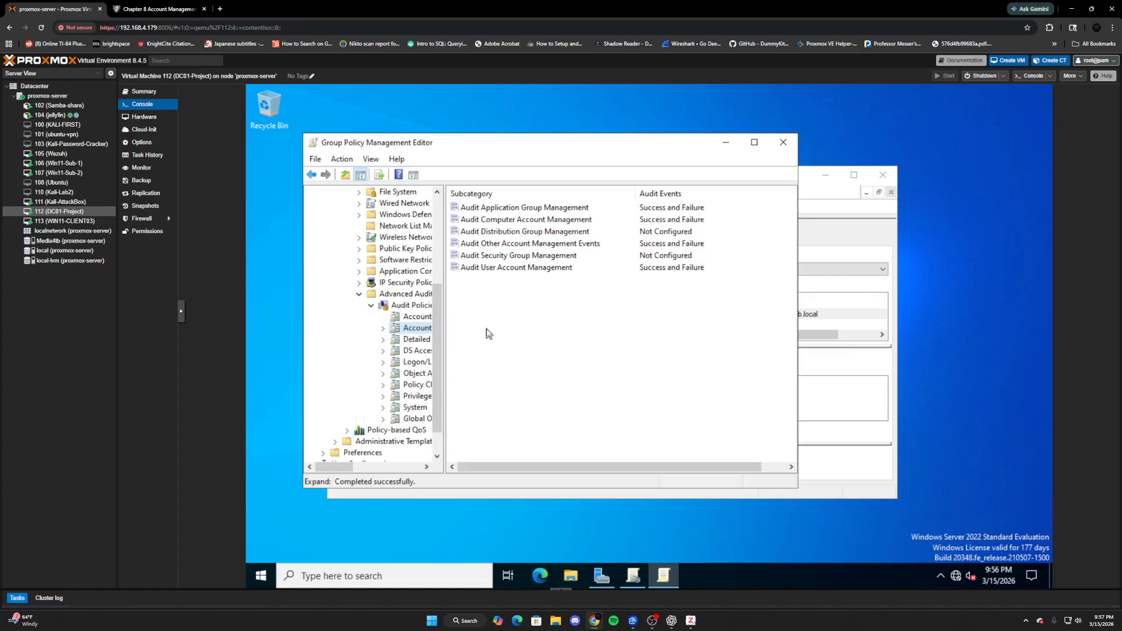
click(544, 209)
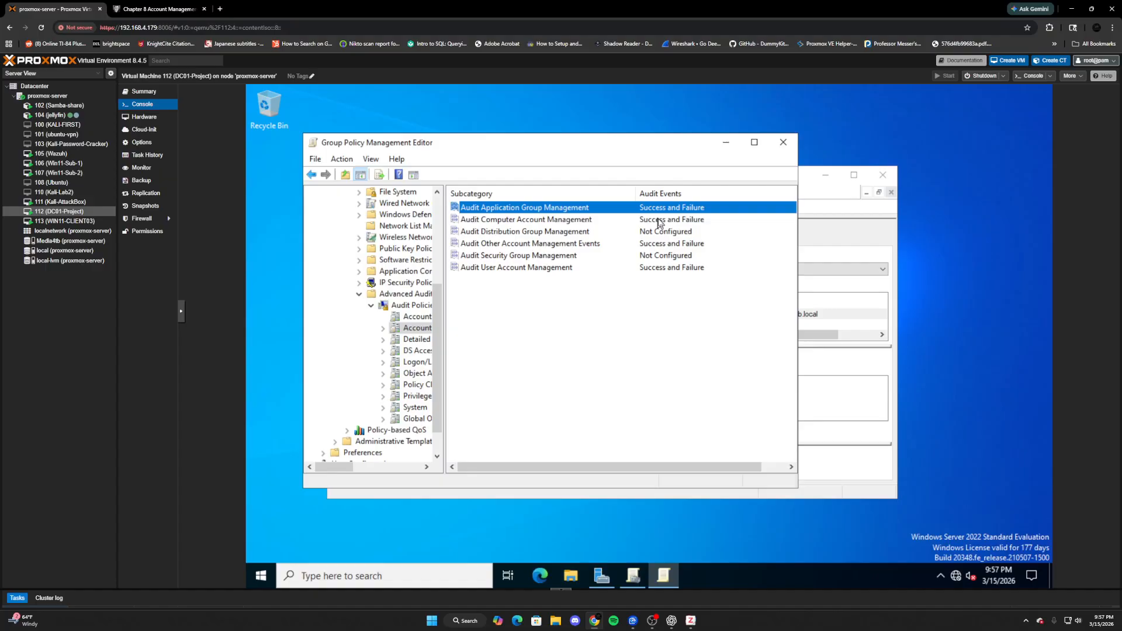
click(585, 223)
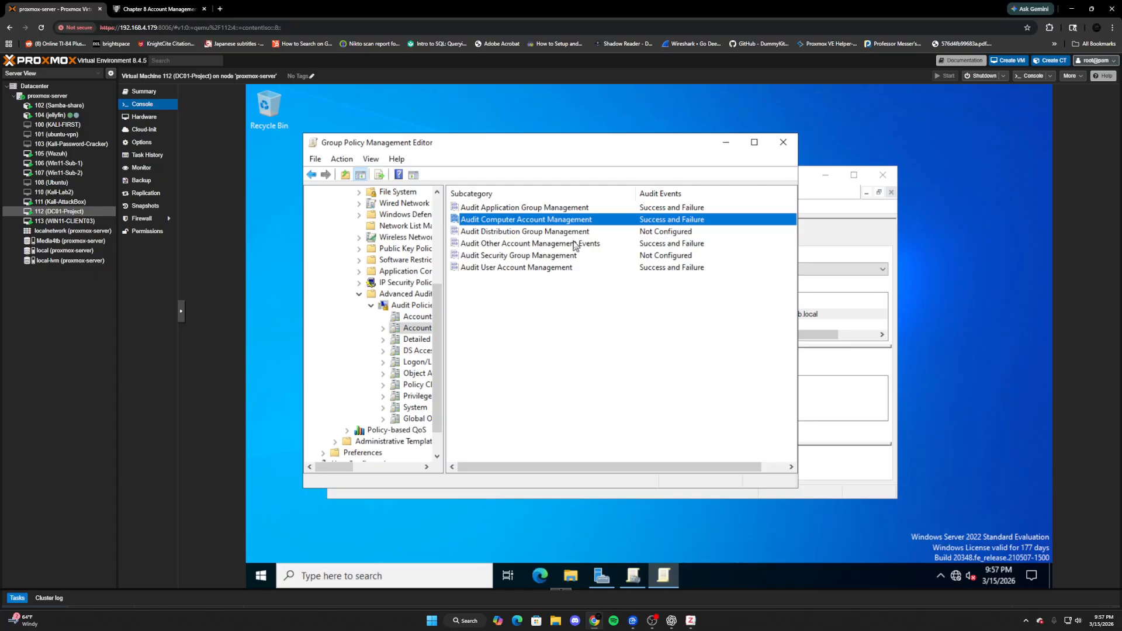
click(575, 243)
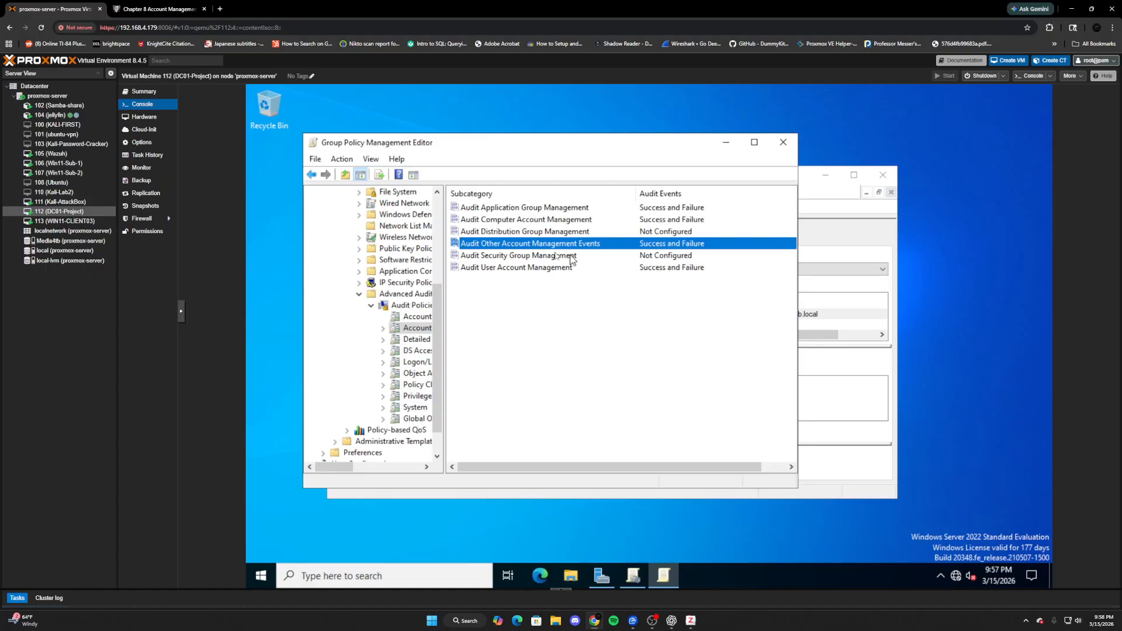
click(555, 273)
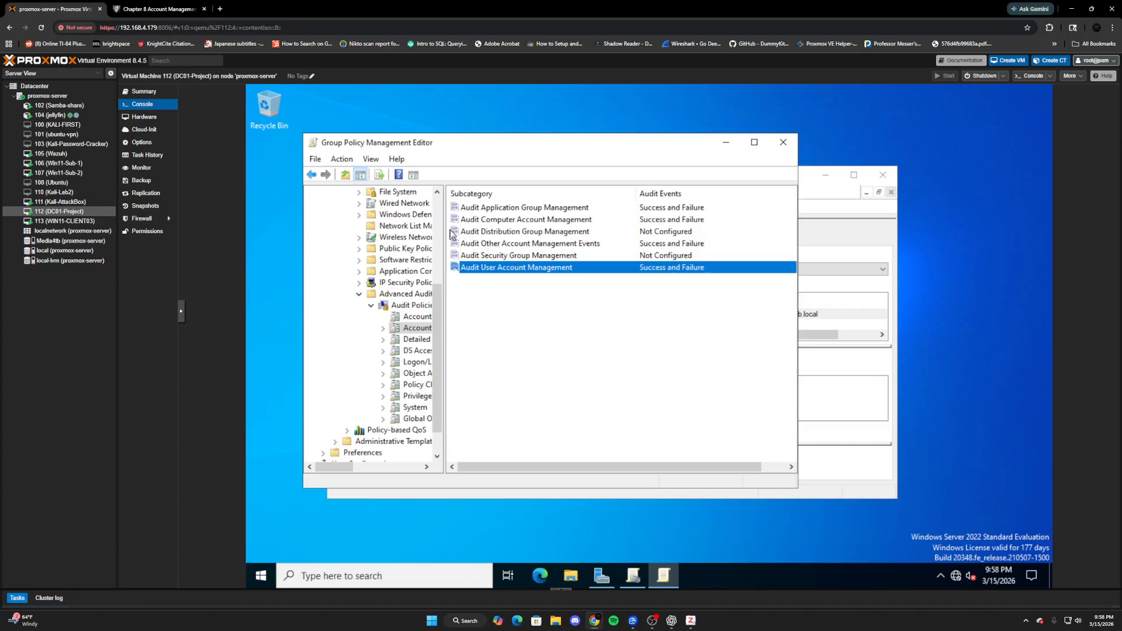
- Review the Detailed Tracking and DS Access audit settings, then show the Logon/Logoff subcategories
click(412, 341)
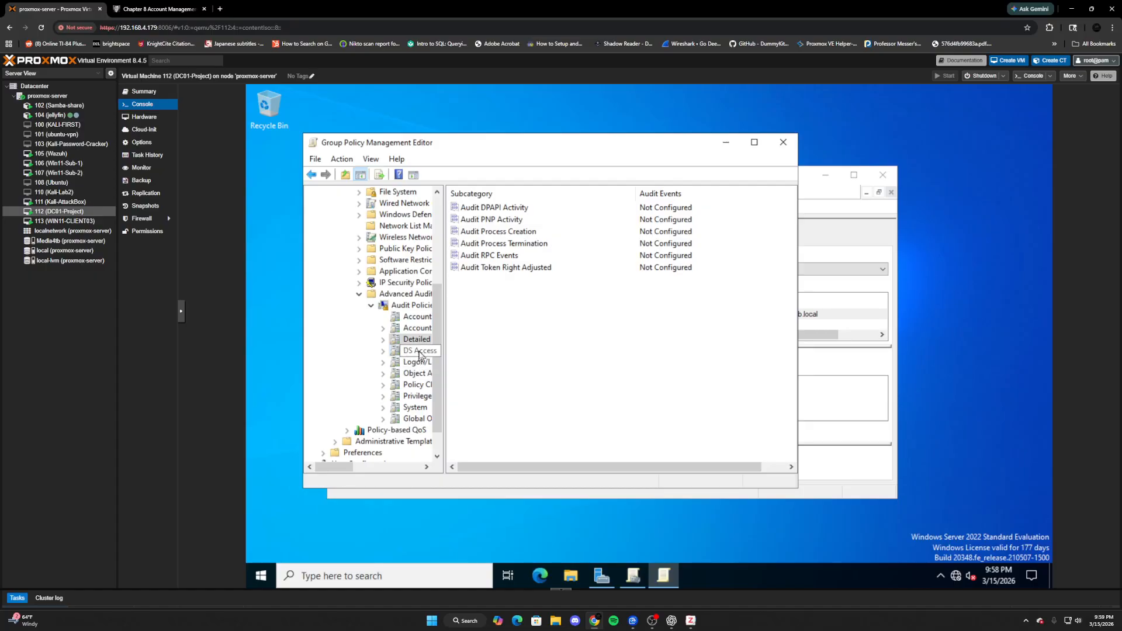
click(419, 351)
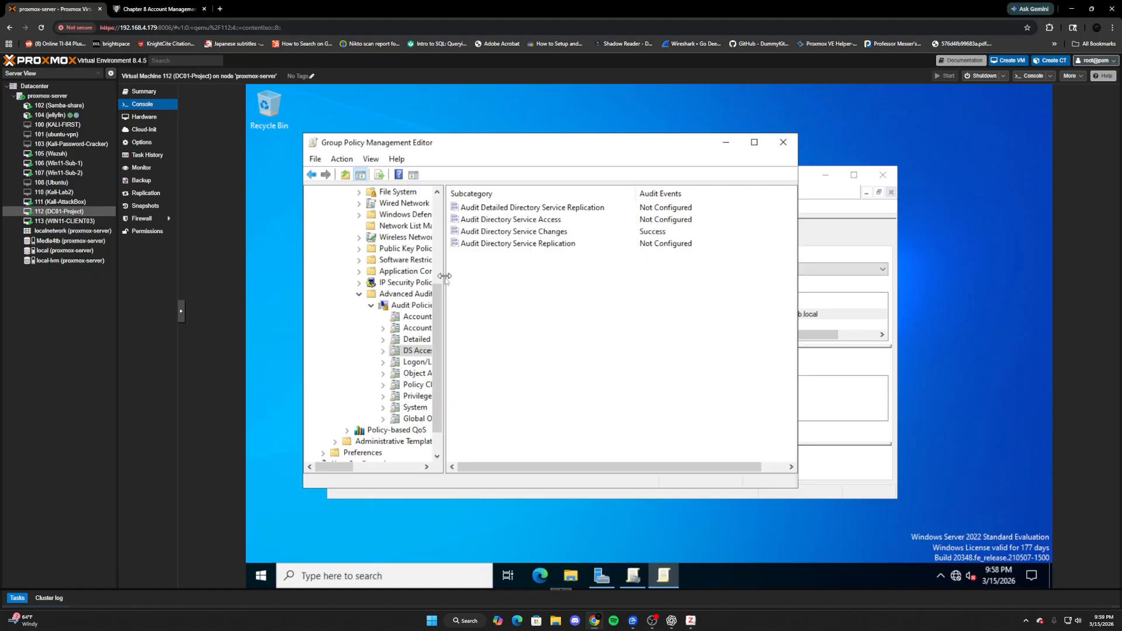
drag(445, 278, 458, 280)
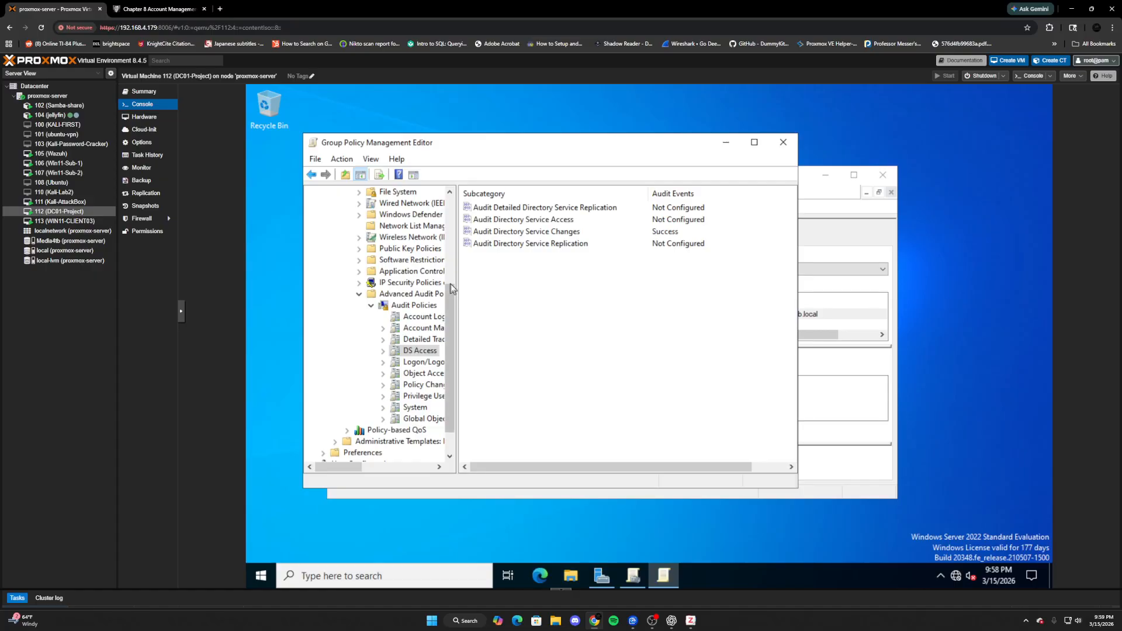
click(428, 367)
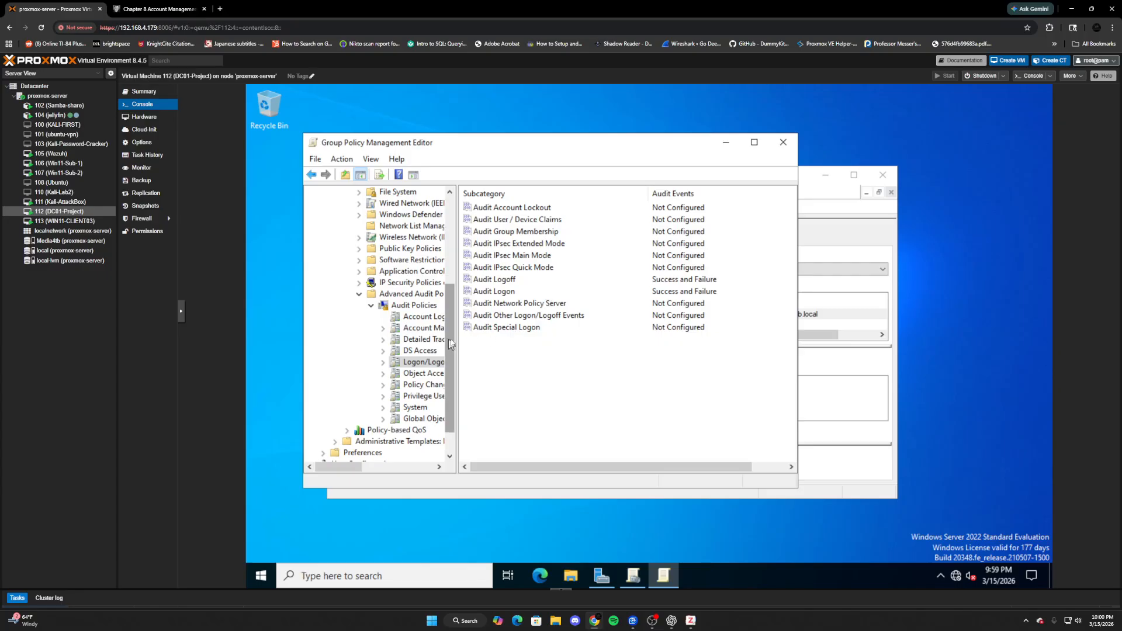
- Review the Object Access (Filtering Platform Connection), Policy Change and Privilege Use audit settings
click(428, 374)
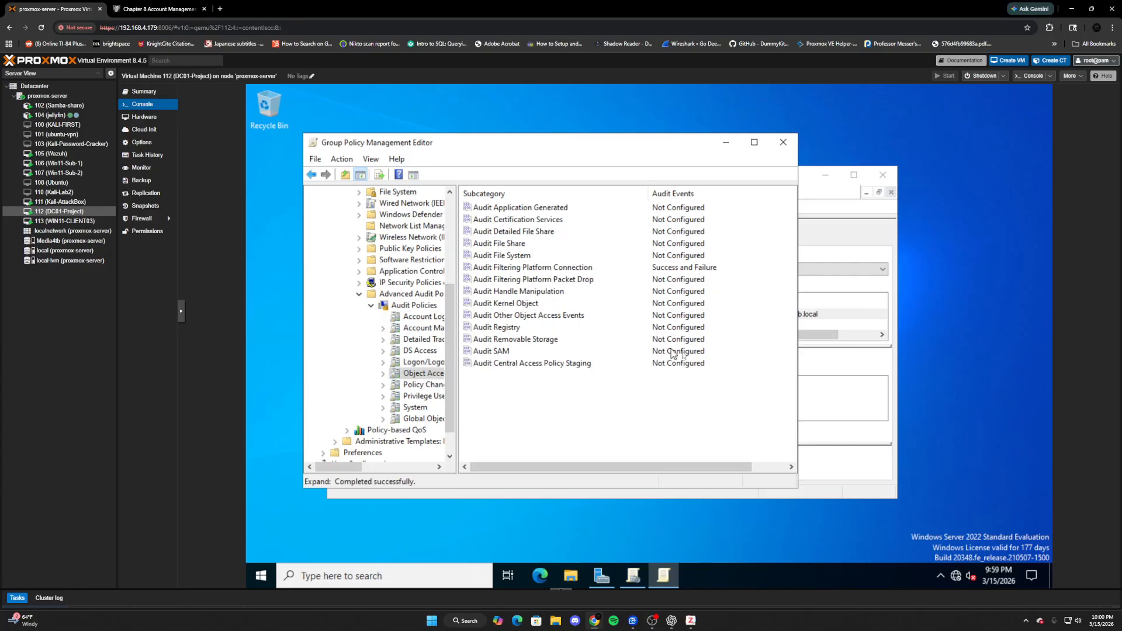
click(498, 273)
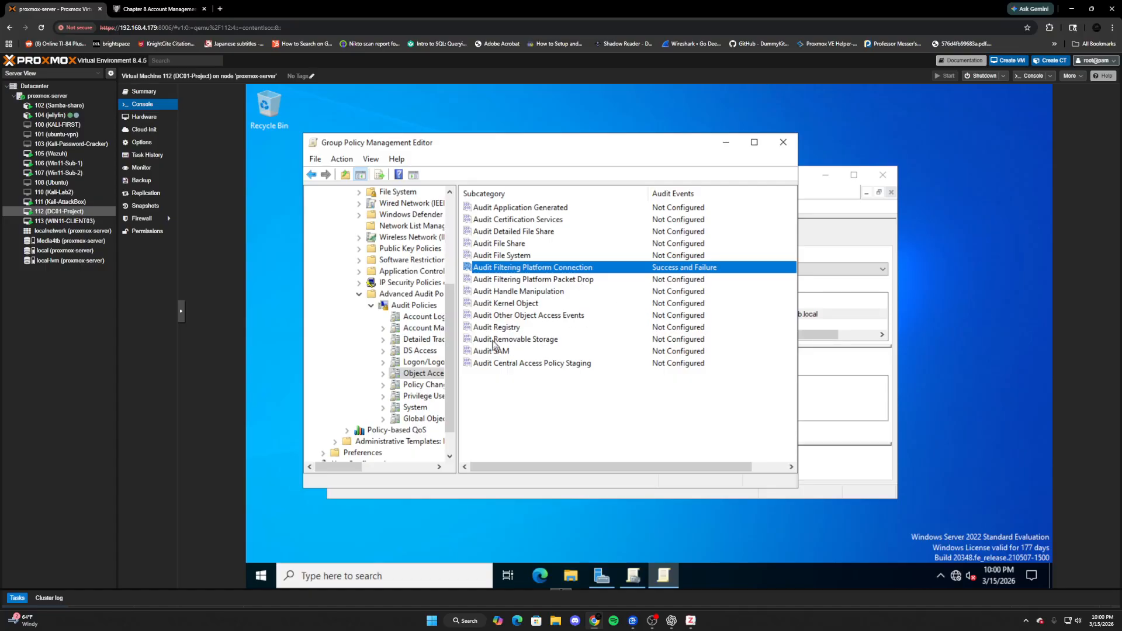
click(426, 385)
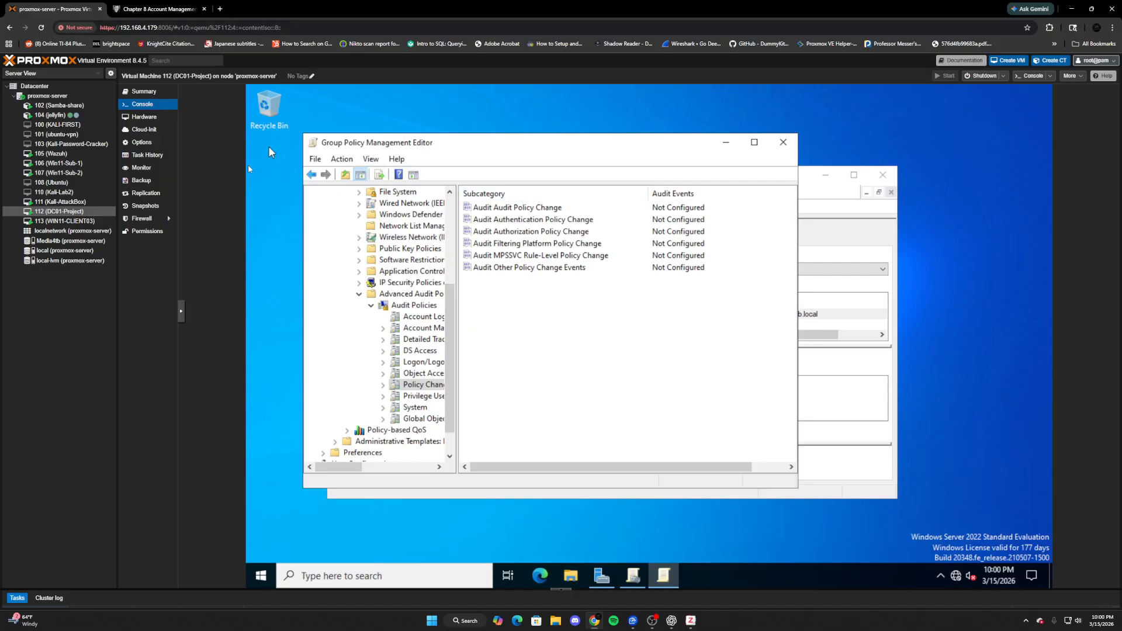
click(424, 399)
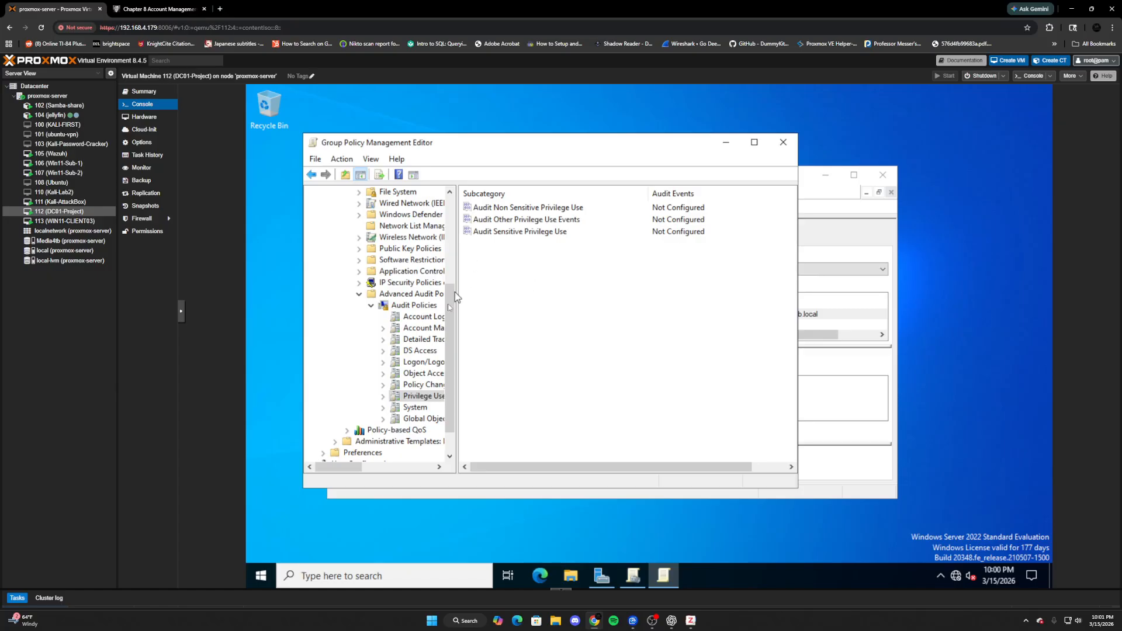
- Check the System and Global Object Access Auditing settings, then close the Editor and Group Policy Management
click(416, 407)
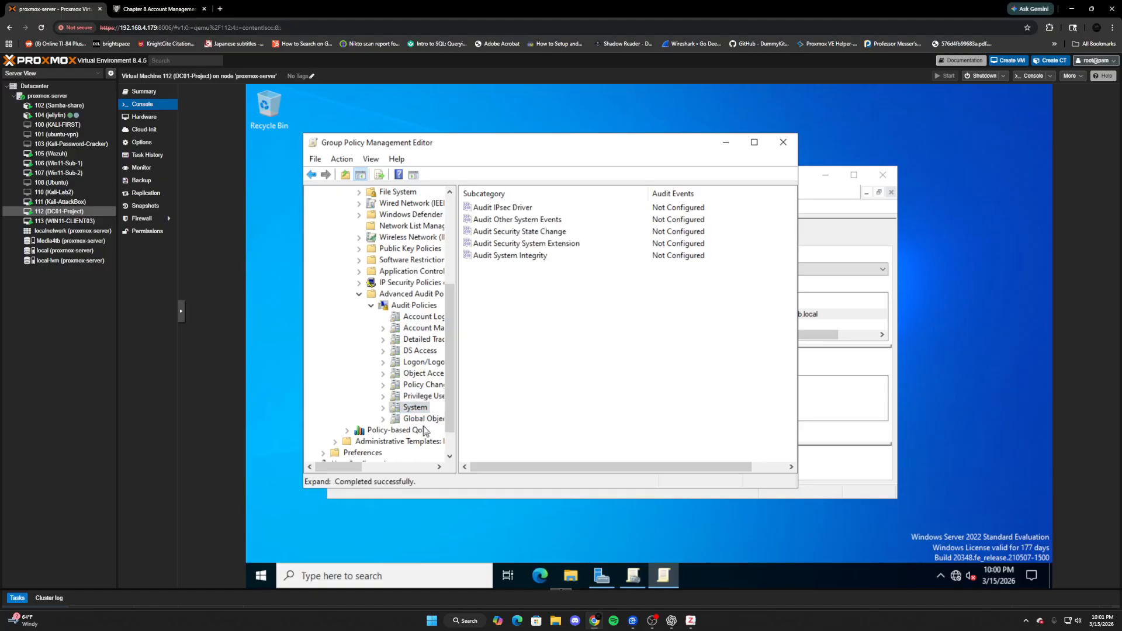
click(424, 430)
click(424, 419)
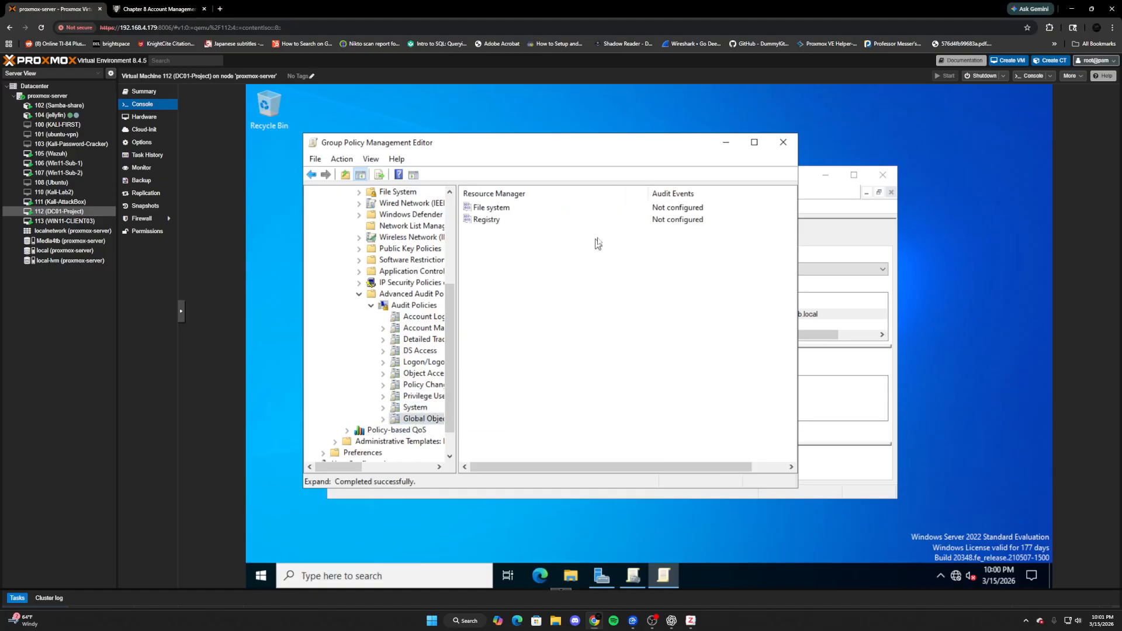
click(783, 142)
click(882, 175)
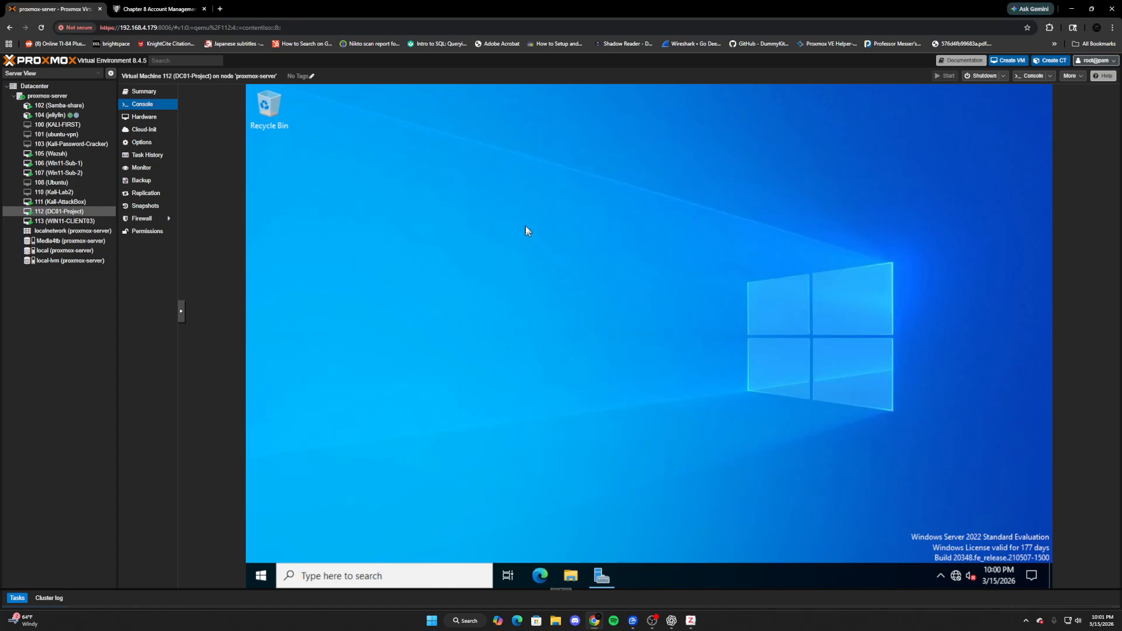
- Sign in to the Win11-Sub-1 console as another SOCLAB domain user and minimize the Wazuh browser
click(64, 163)
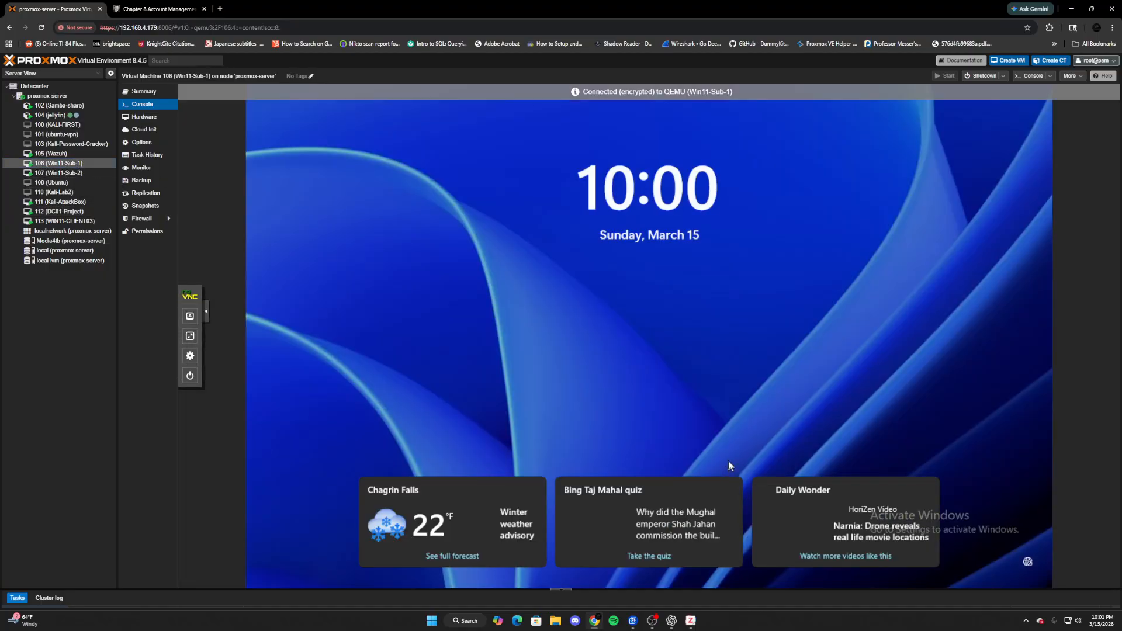
click(728, 460)
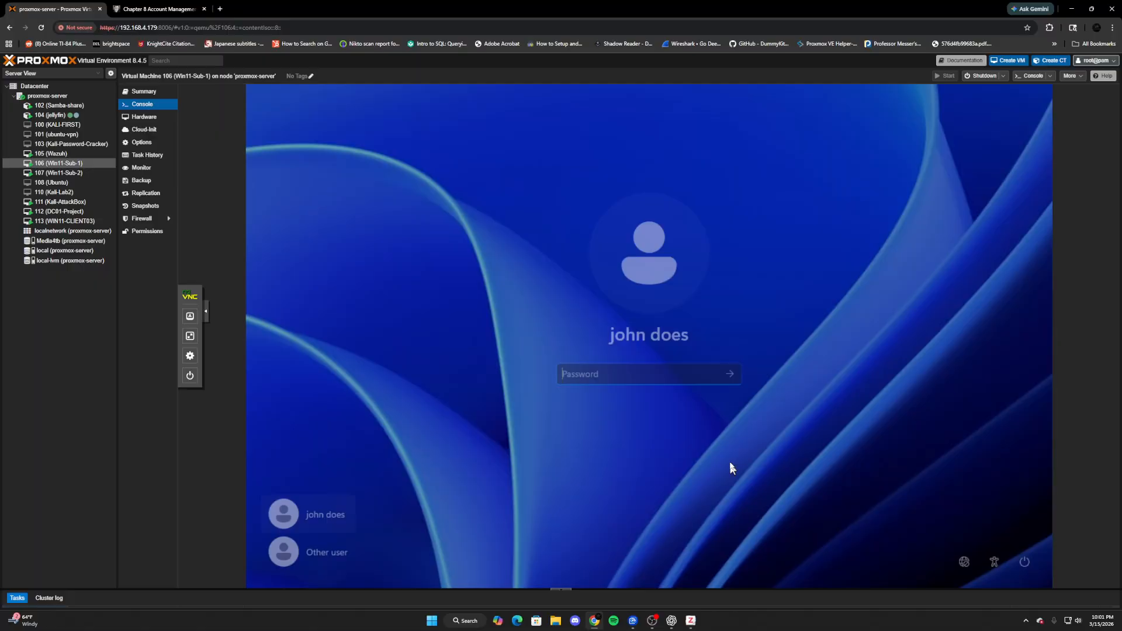
click(345, 553)
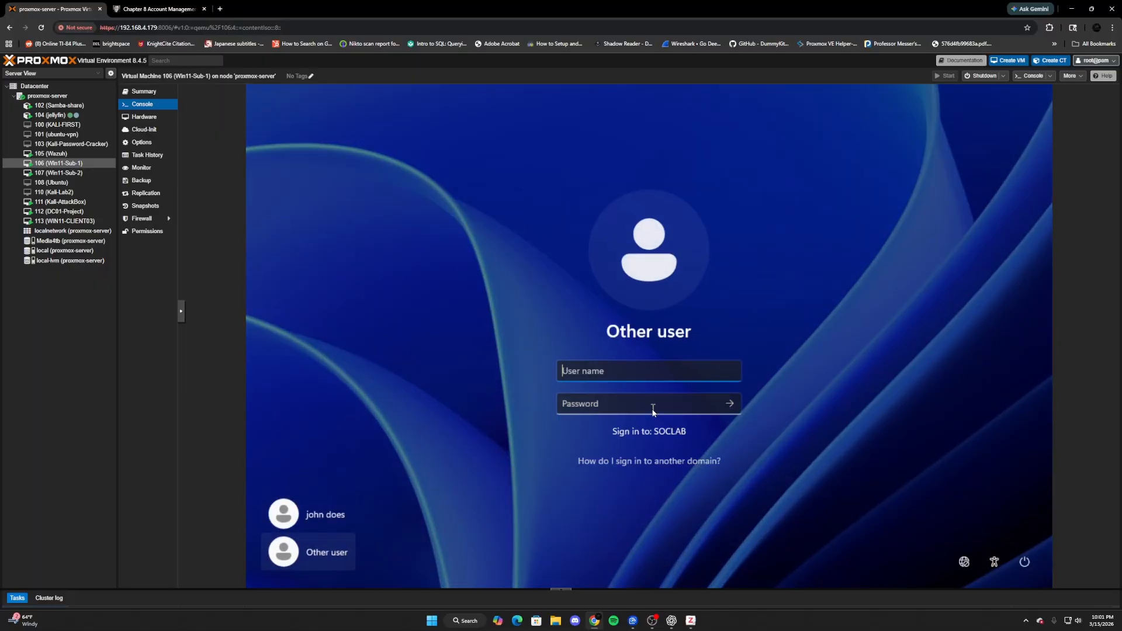
text(jdoe)
key(Tab)
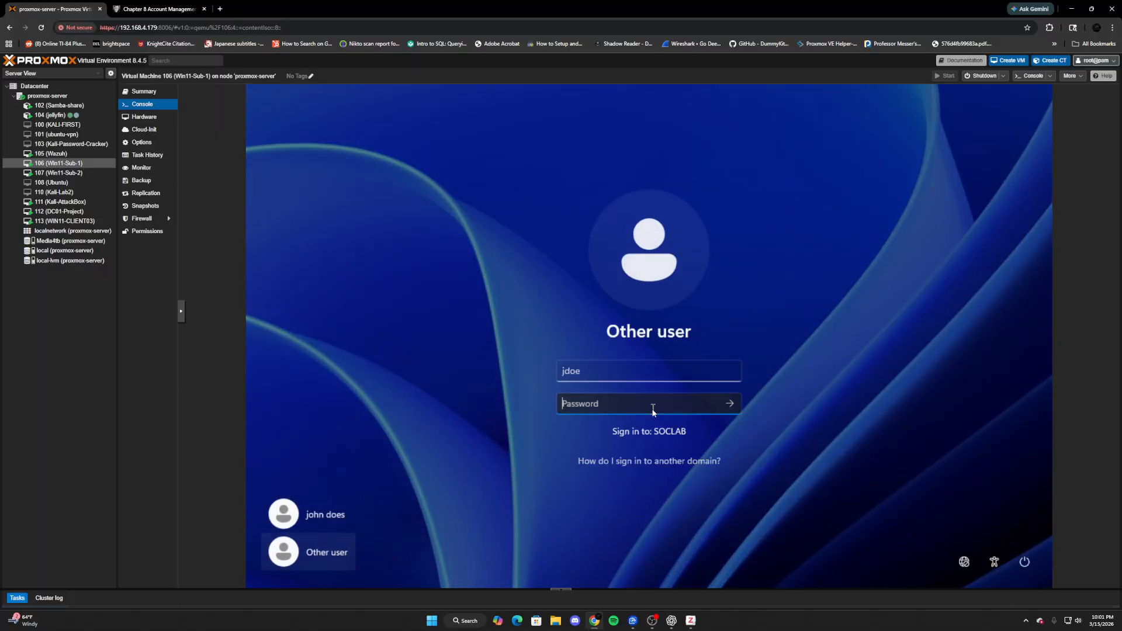
text(••••••••••)
key(Return)
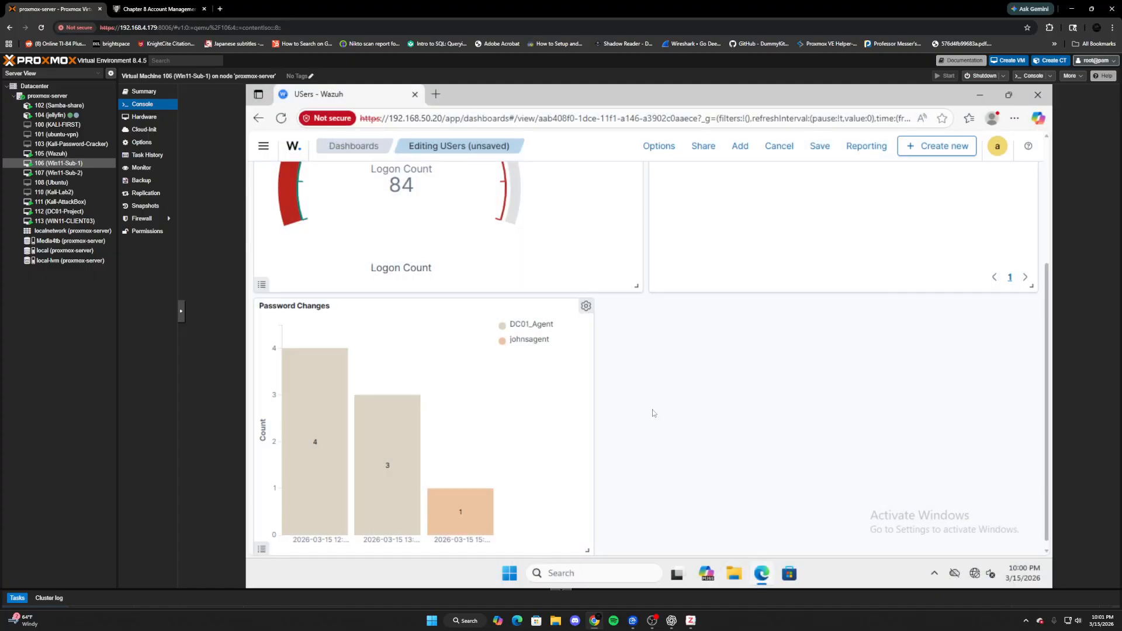
click(979, 95)
- Open Command Prompt as administrator with the administrator account credentials and run gpupdate /force
click(609, 576)
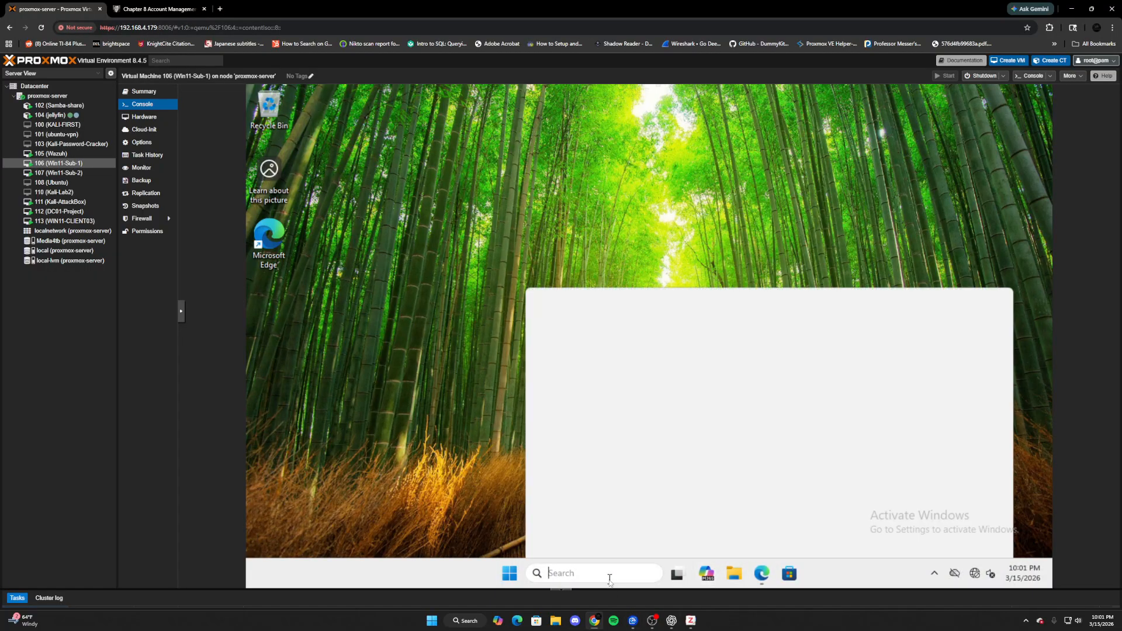
text(cmd)
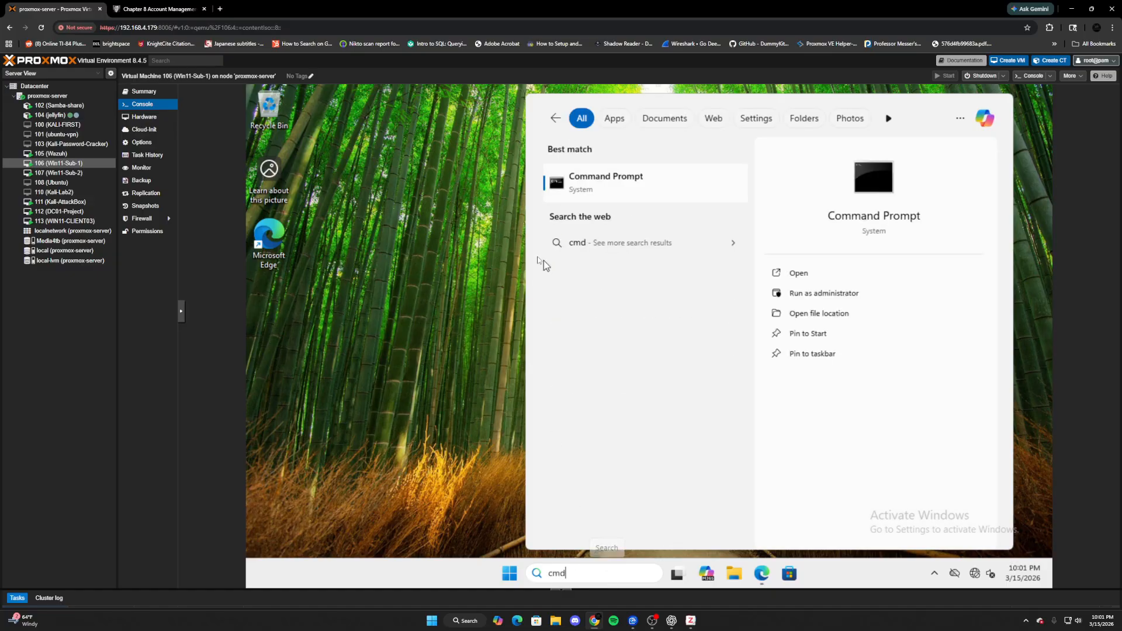
right_click(662, 185)
click(699, 199)
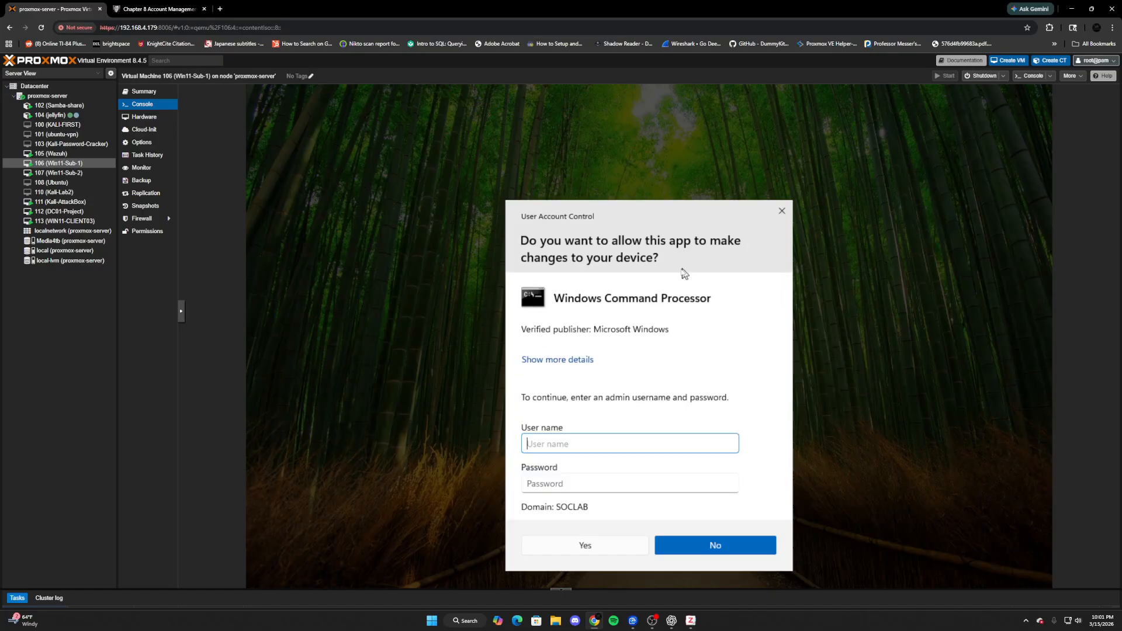
text(administrator)
key(Tab)
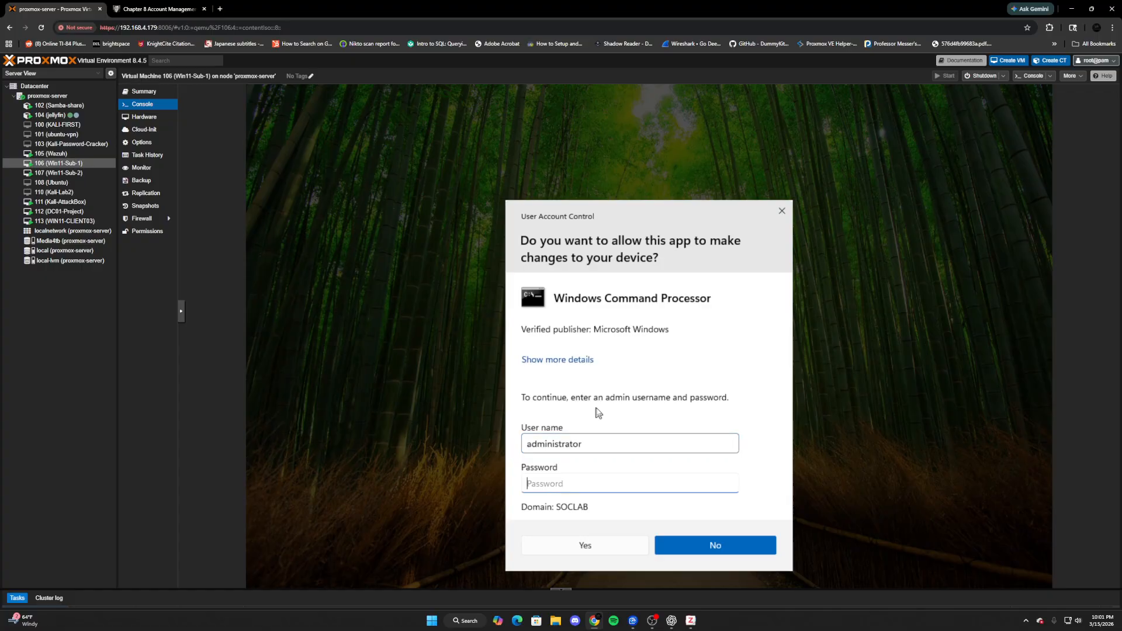
text(•••••••••••••)
key(Return)
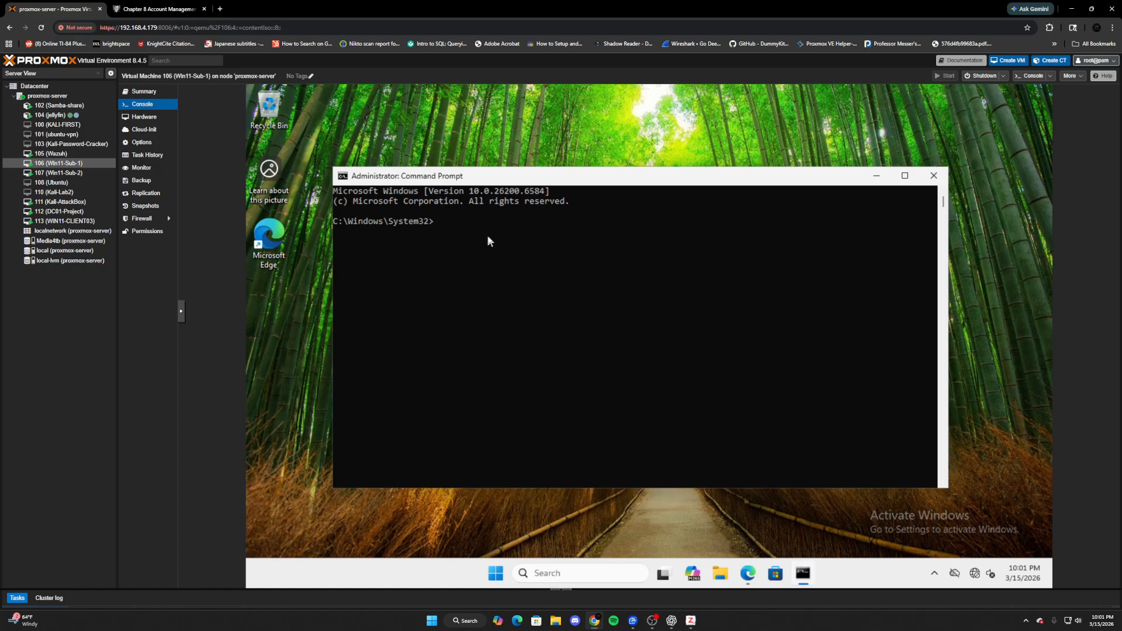
text(gpupdate /force)
key(Return)
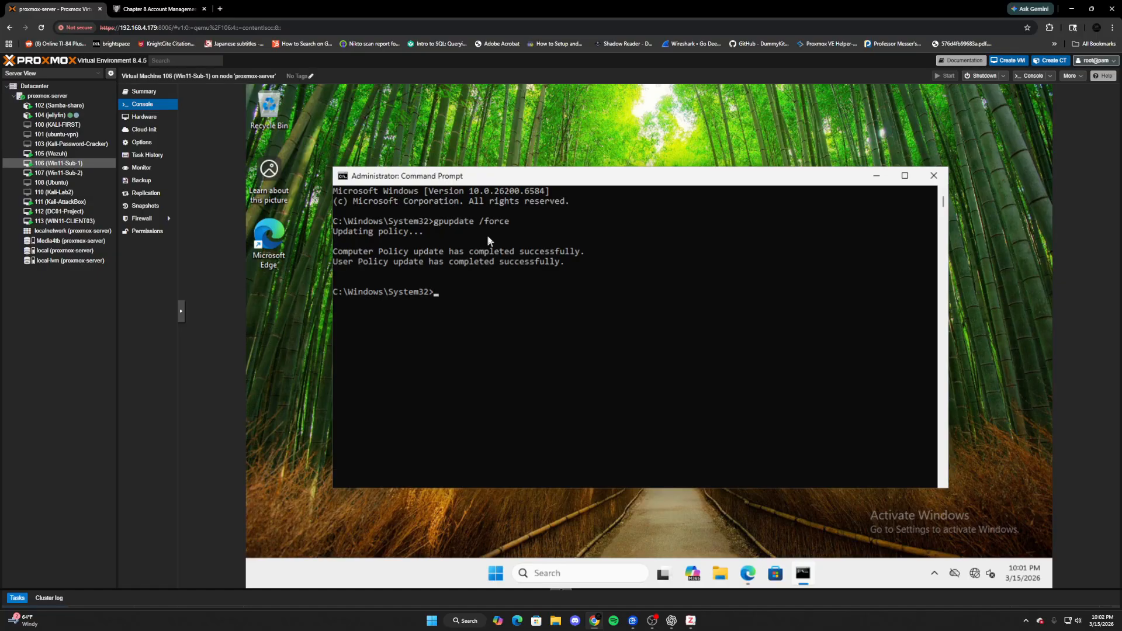
- Type auditpol /get /category:* into the elevated Command Prompt
text(auditpol /get /category:*)
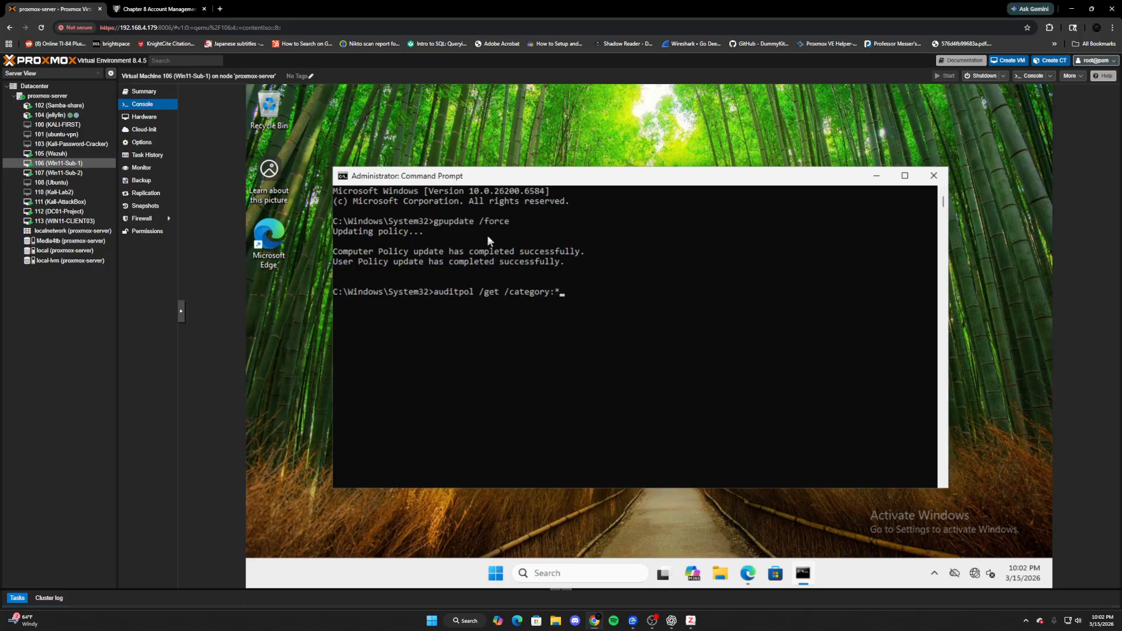
- Run auditpol /get /category:*, maximize the window to read all category settings, then close the prompt
key(Return)
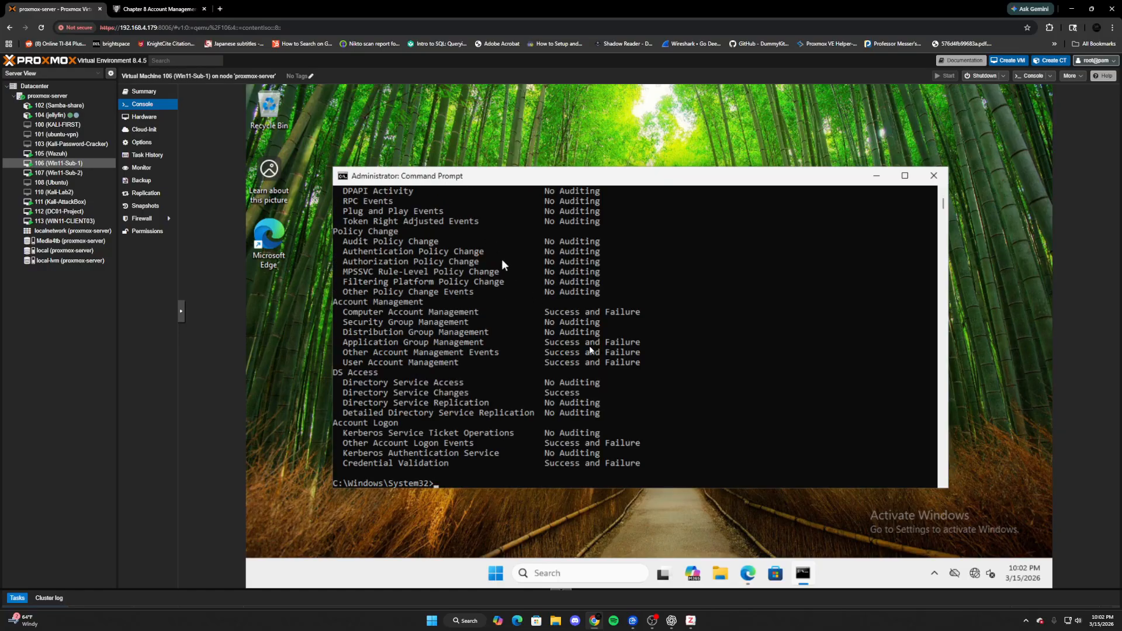
click(905, 175)
scroll(535, 424, up, 10)
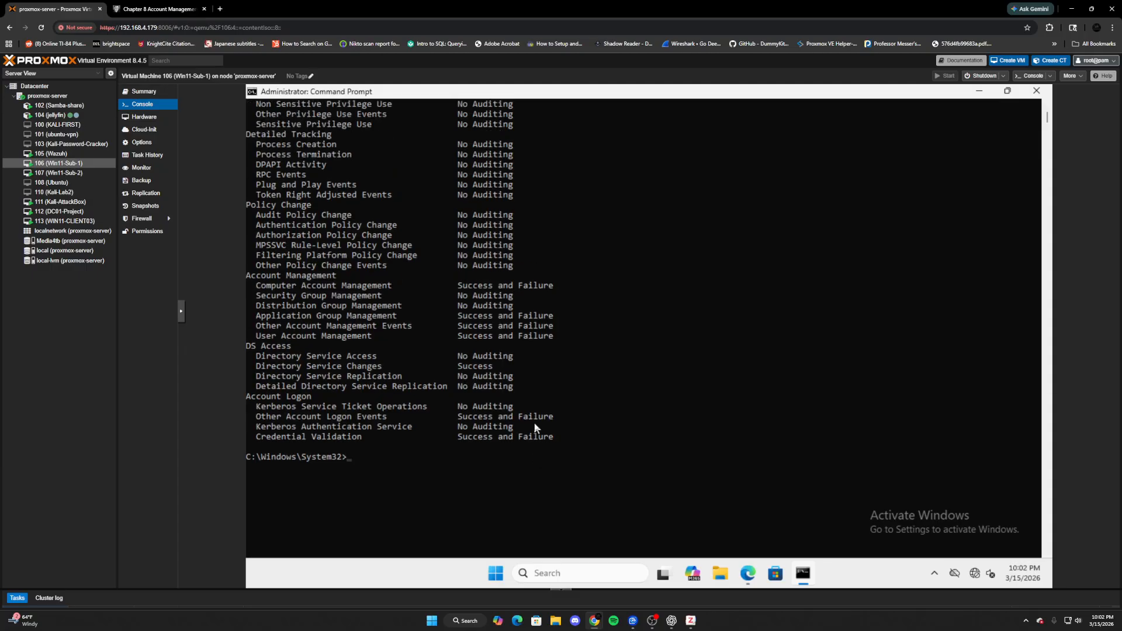
scroll(550, 406, up, 8)
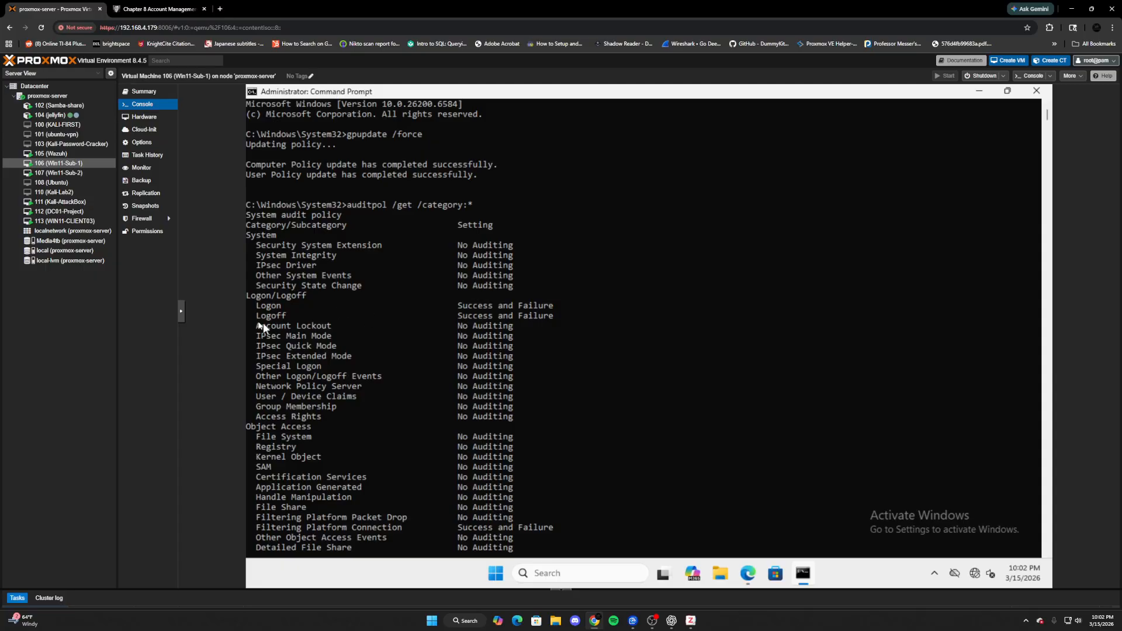
scroll(351, 371, down, 13)
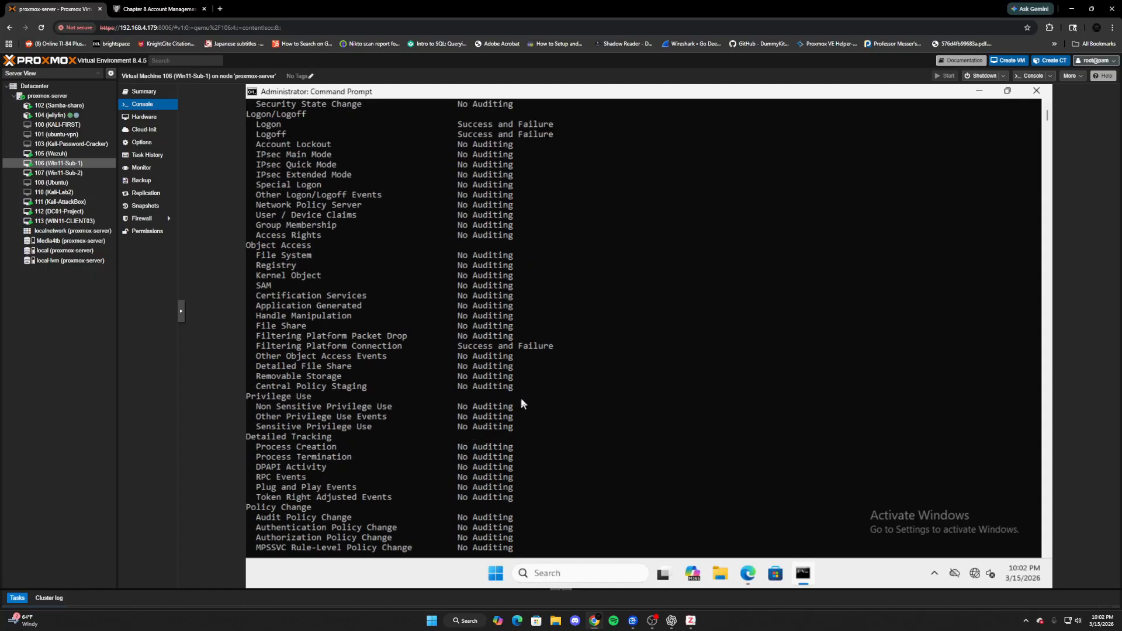
scroll(438, 316, down, 4)
click(1036, 92)
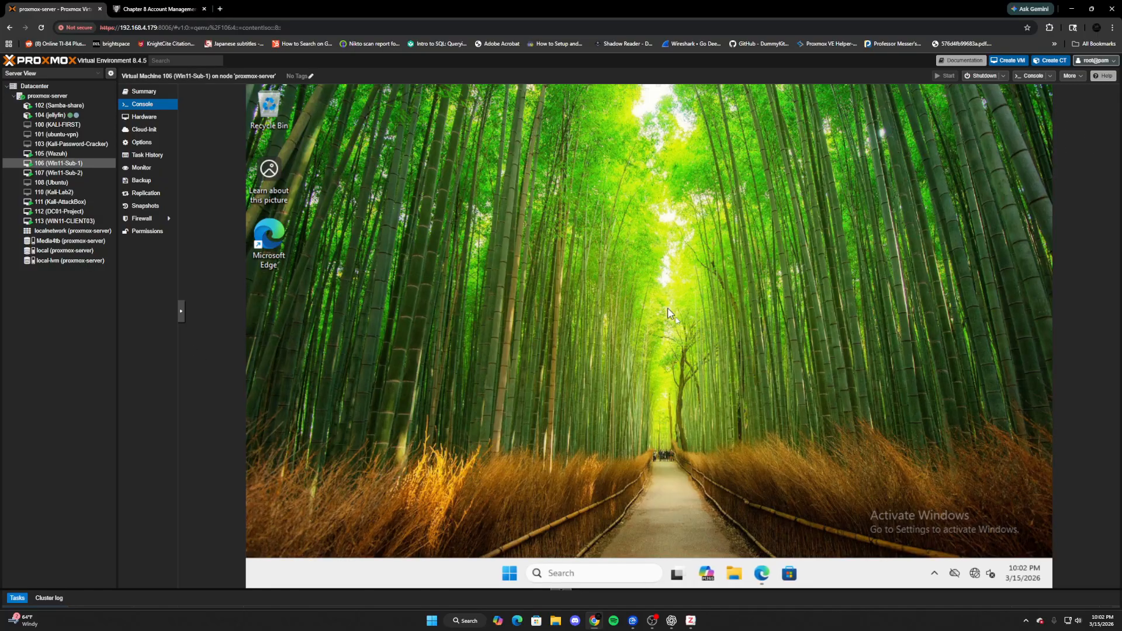
- Bring back the Wazuh USers dashboard and choose Edit visualization on the User Creation and Deletion panel
click(761, 573)
scroll(737, 354, up, 3)
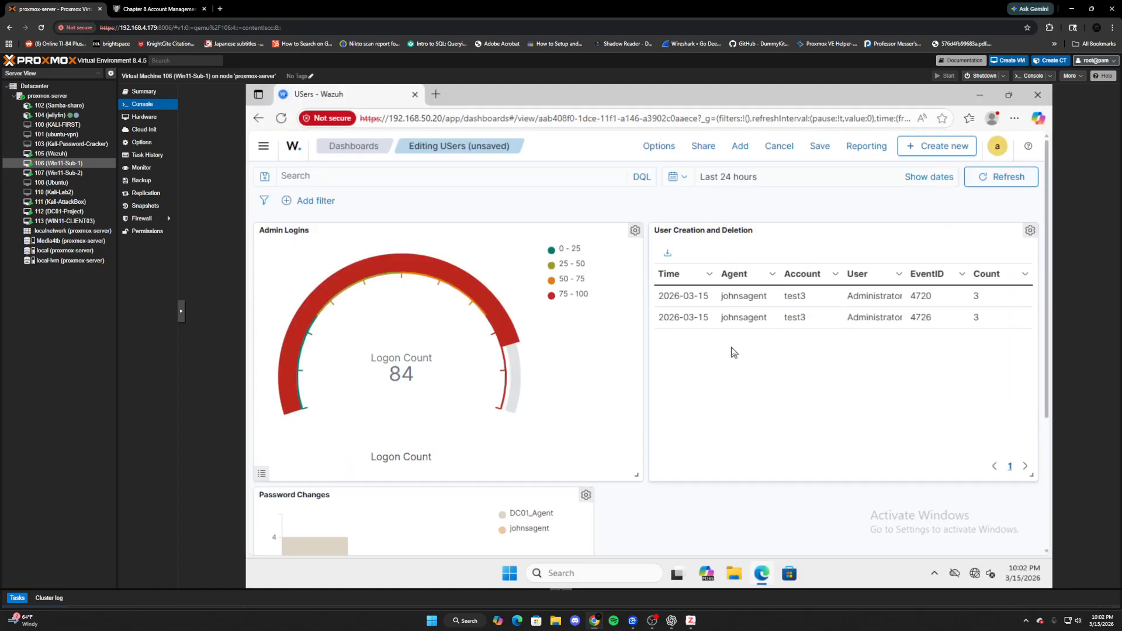
scroll(516, 253, down, 3)
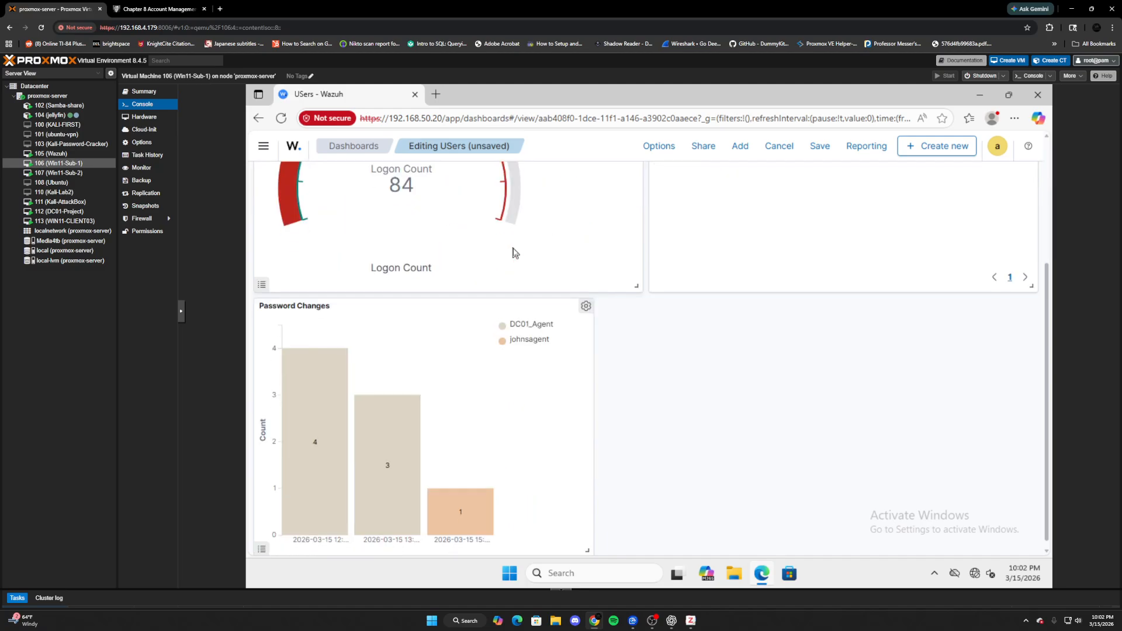
scroll(595, 272, up, 3)
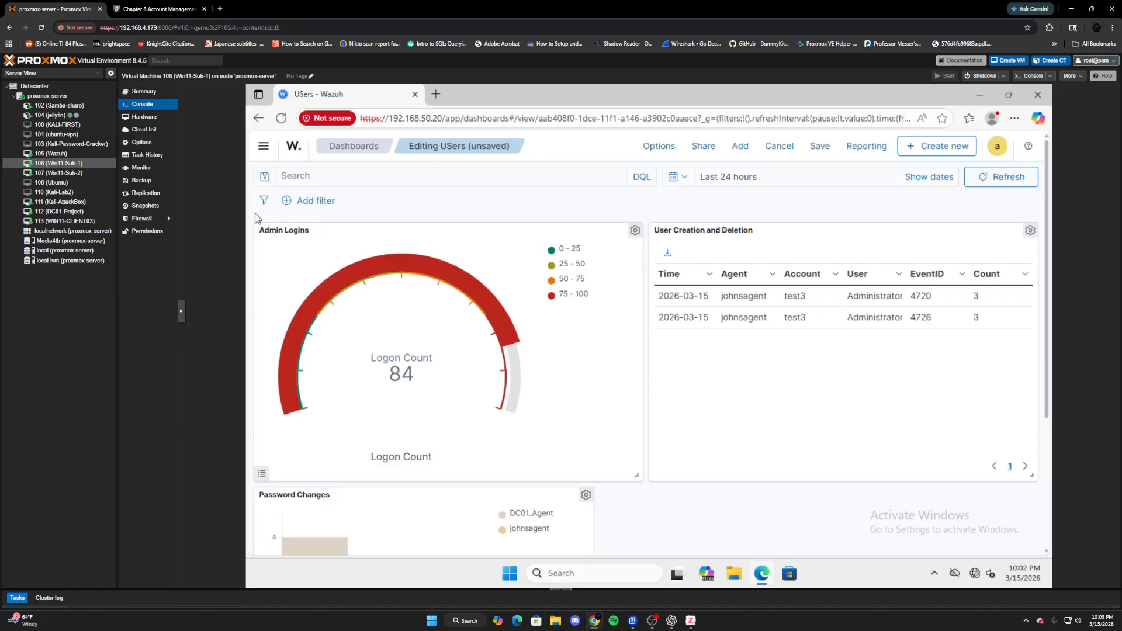
click(1030, 230)
click(888, 212)
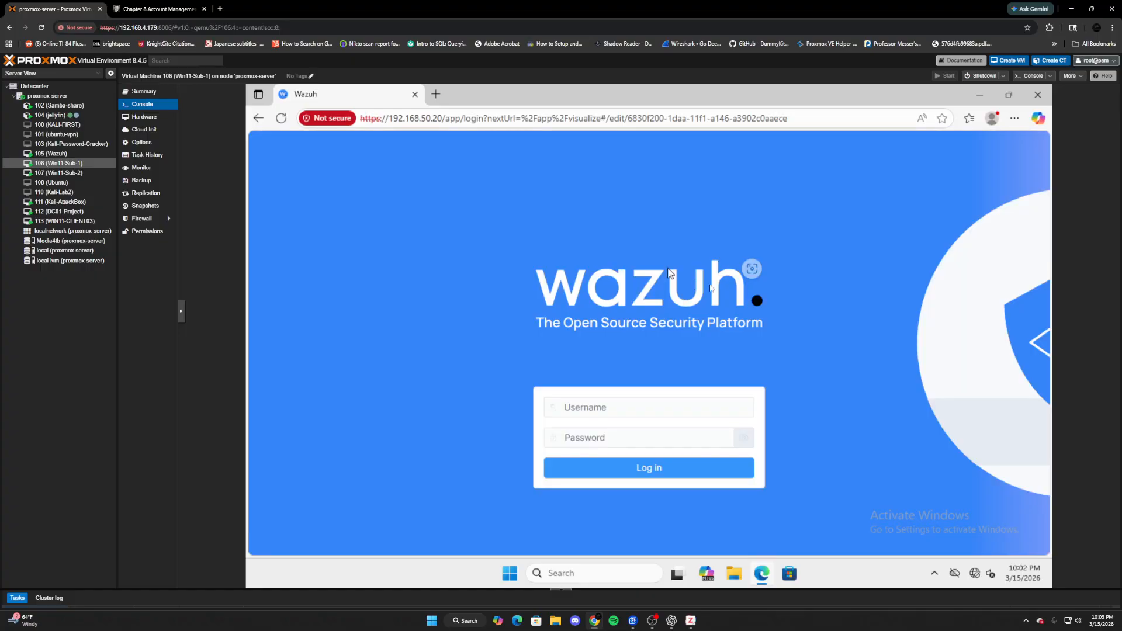
- Sign back in to Wazuh with the account username and password to load the visualization editor
click(589, 408)
text(admin)
key(Tab)
text(admin)
key(Return)
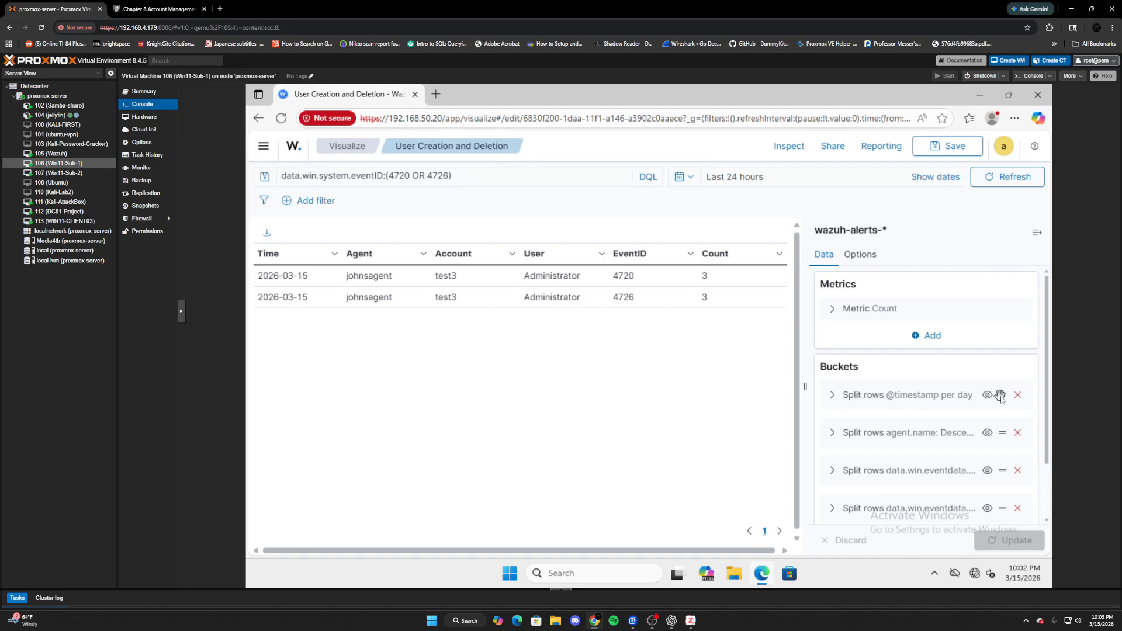
- Review the date histogram, agent.name and target user name bucket settings by expanding and collapsing them
click(832, 395)
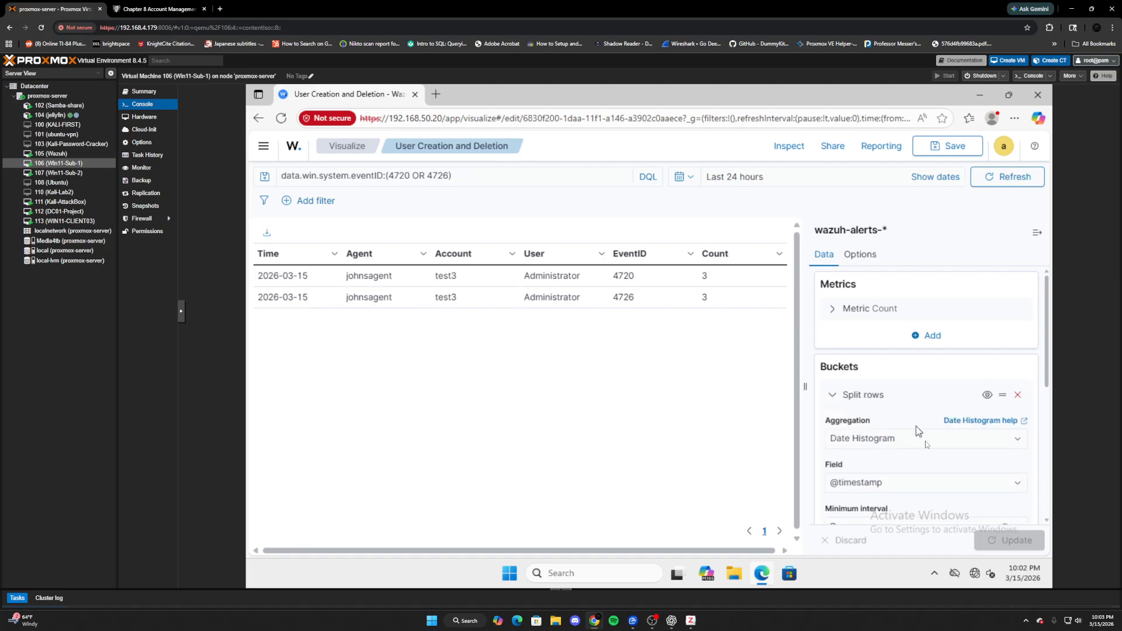
scroll(920, 444, down, 5)
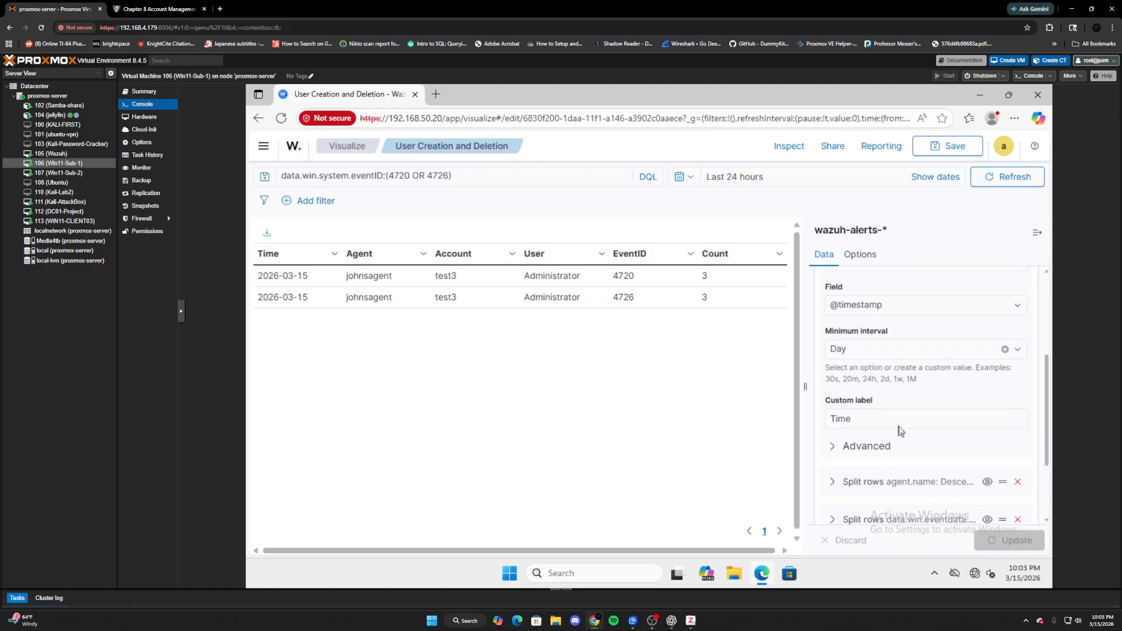
scroll(899, 432, down, 2)
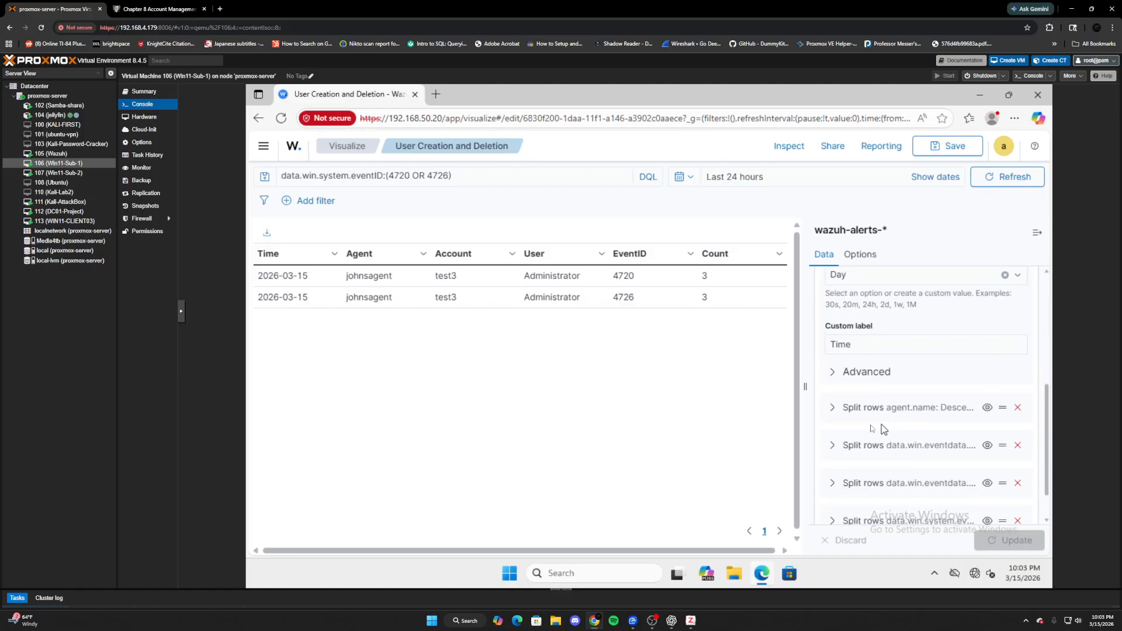
click(835, 411)
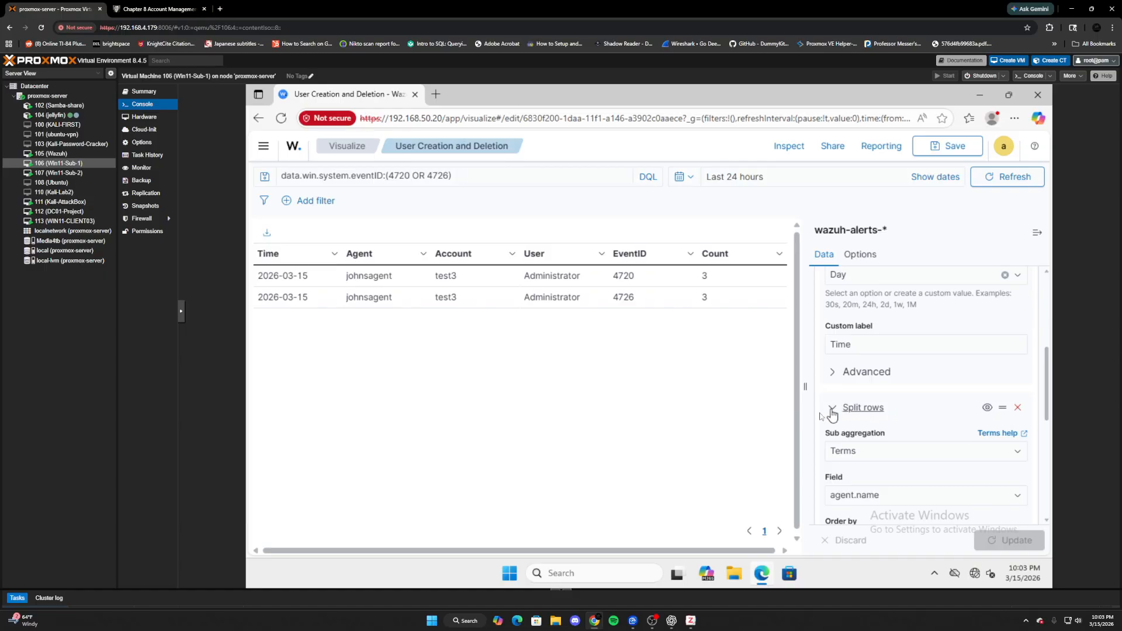
click(830, 409)
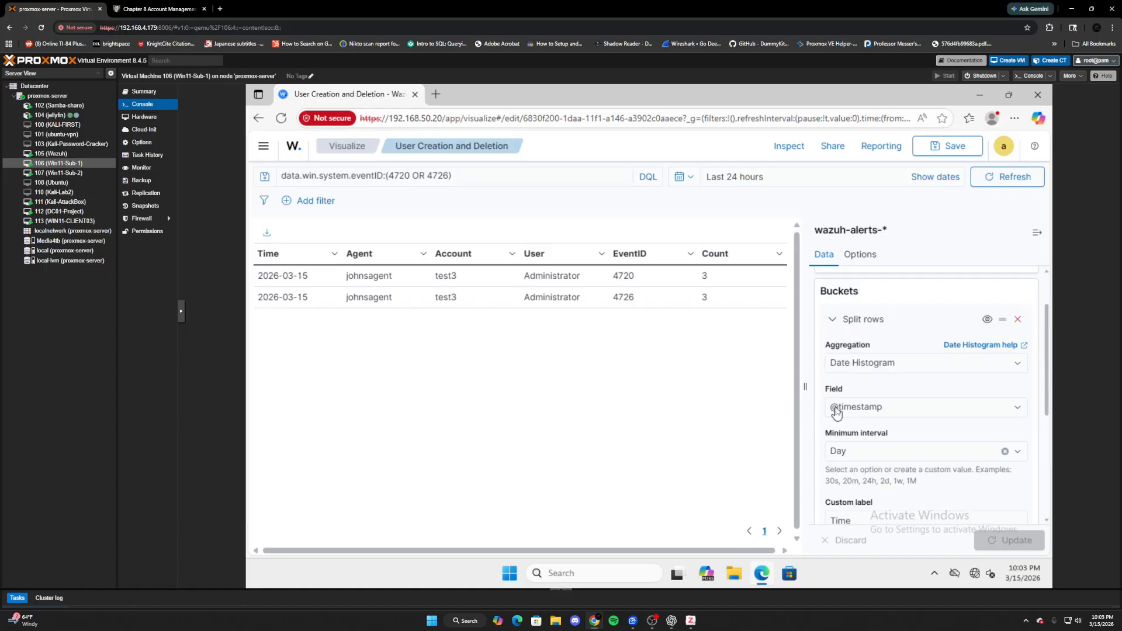
click(833, 334)
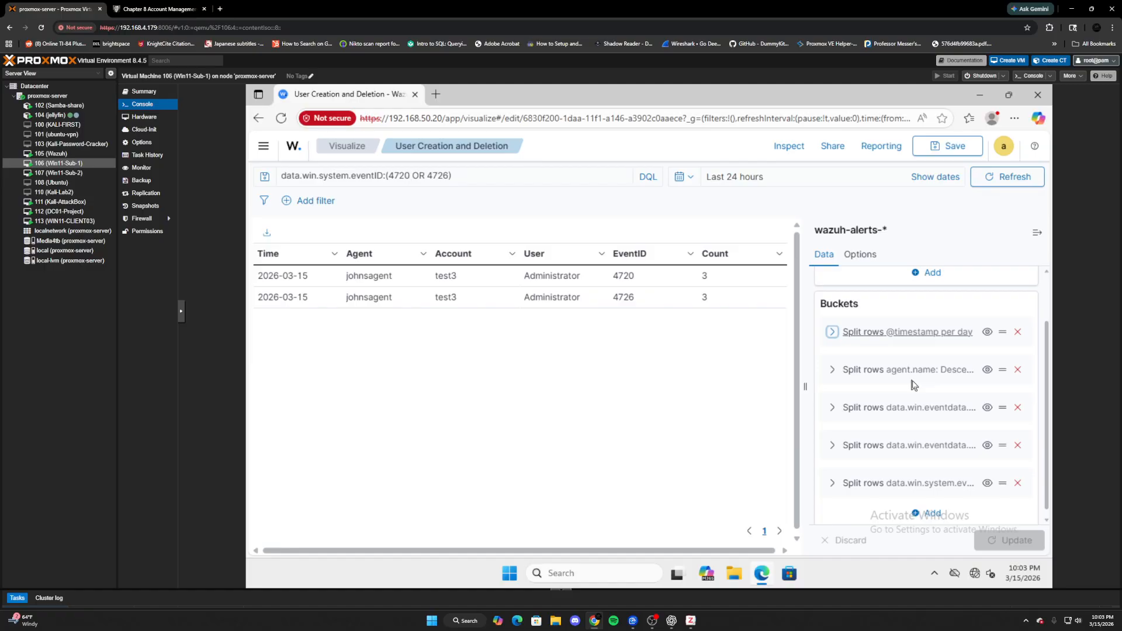
click(832, 408)
scroll(923, 441, down, 1)
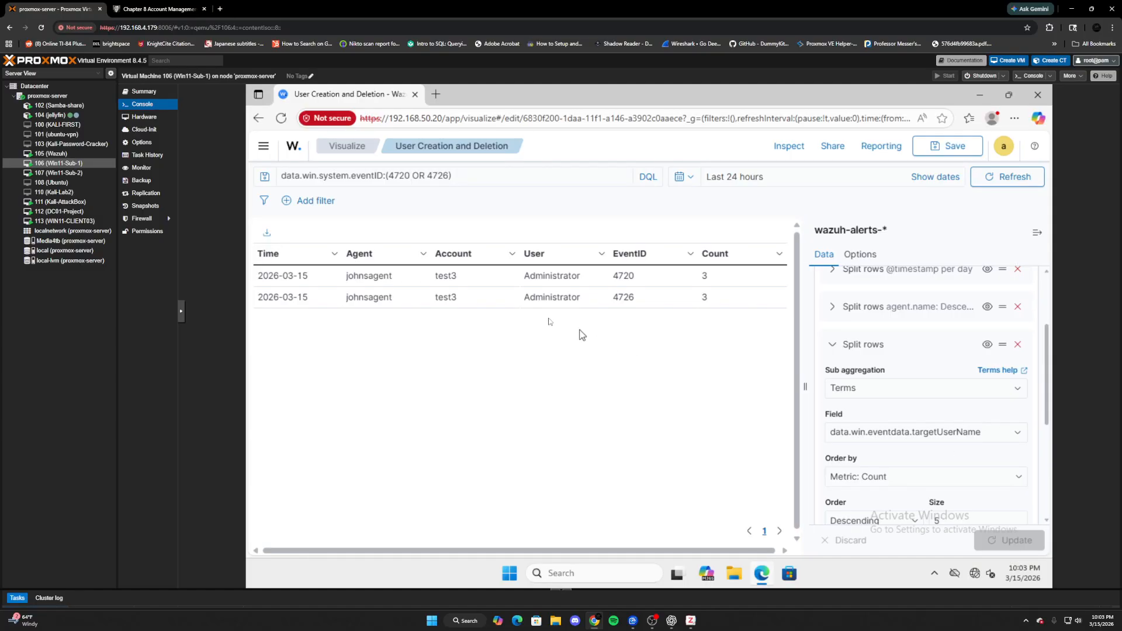
- Open the relative time range settings and clear the existing time amount
click(732, 177)
click(759, 239)
key(BackSpace)
- Set the relative time range to 7 days ago and refresh the table
text(7)
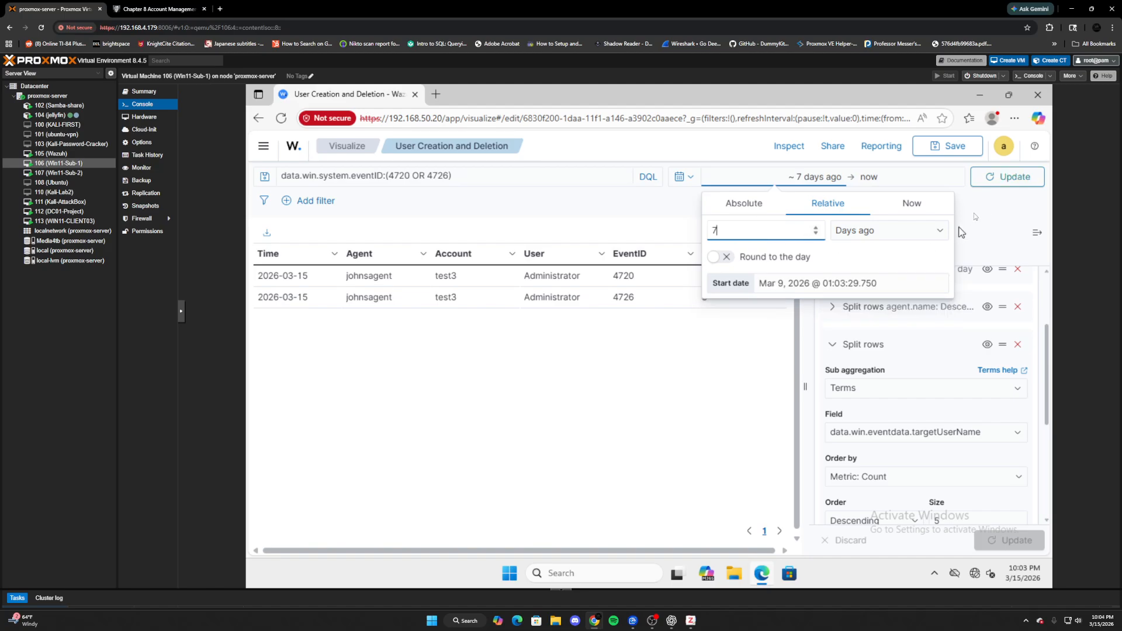
click(990, 221)
click(1011, 176)
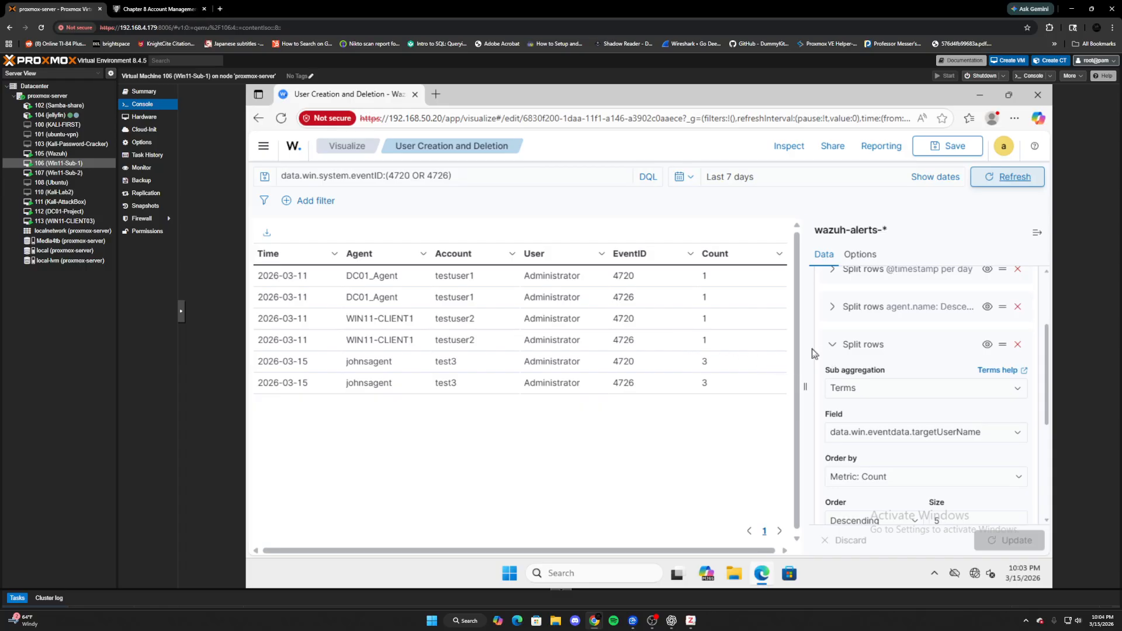
- Save the User Creation and Deletion visualization under its current title and return to Visualize
click(943, 153)
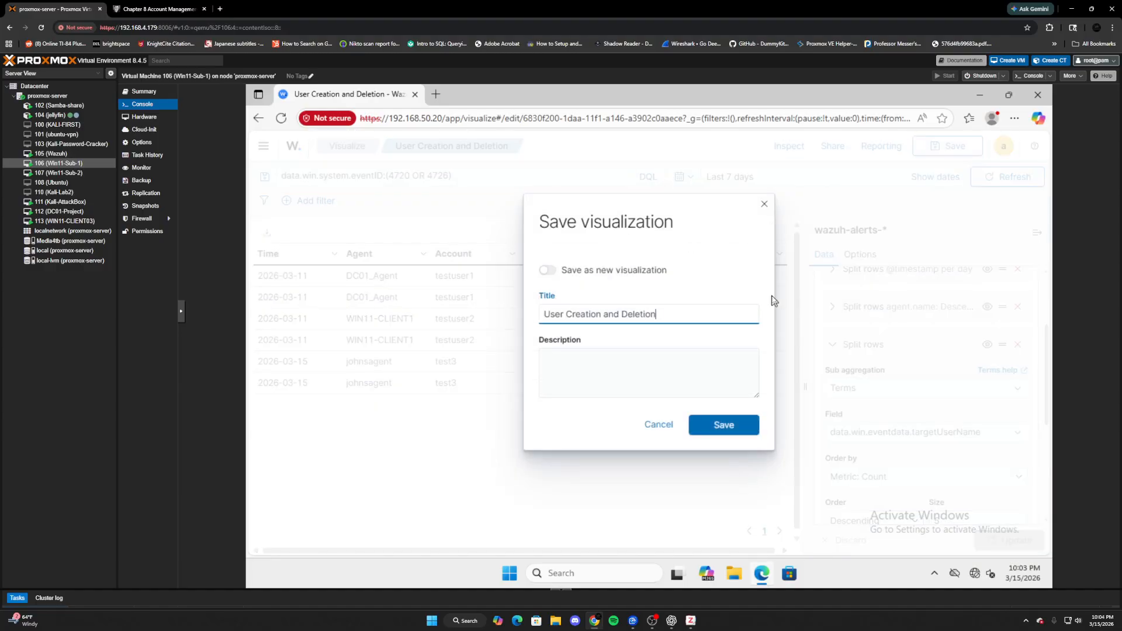
click(713, 425)
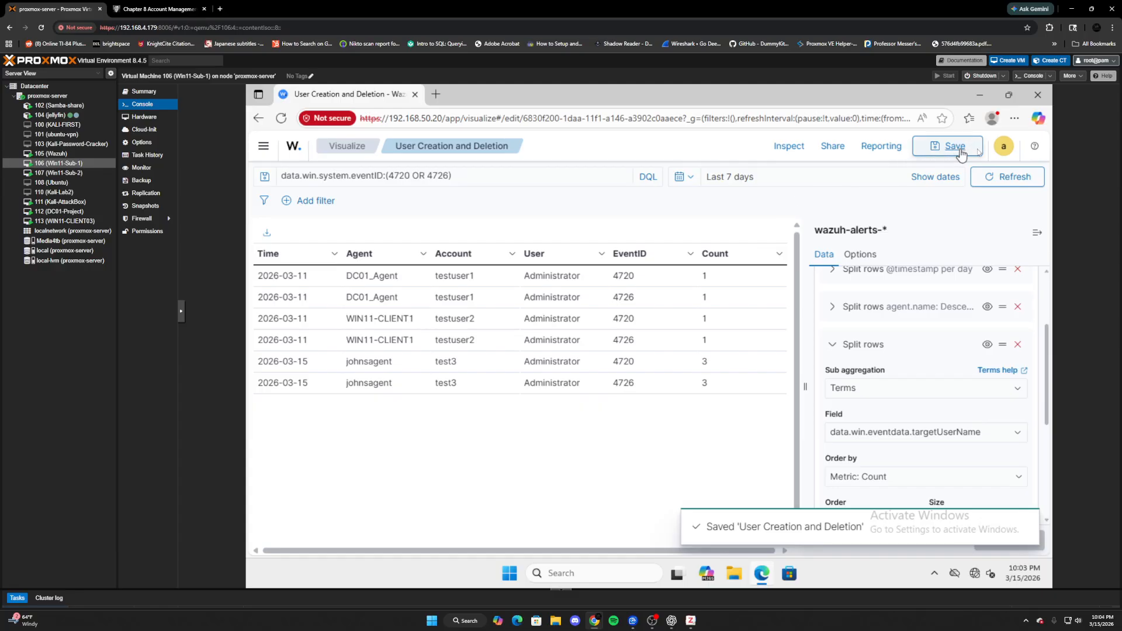
click(341, 146)
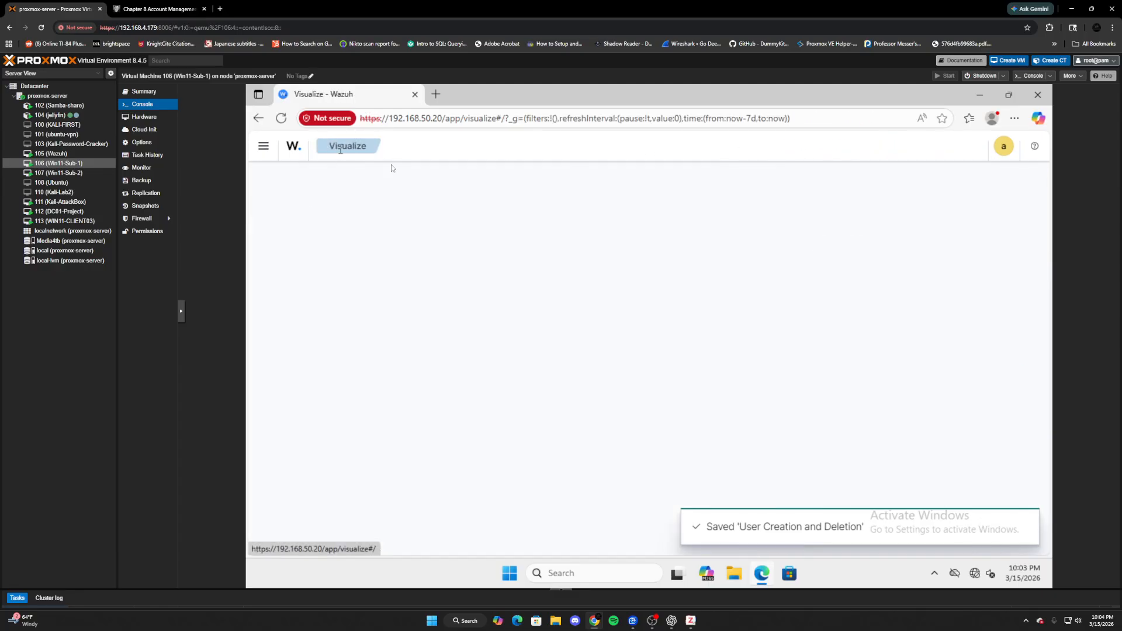
- Open the USers dashboard from the Dashboards list and scroll to its User Creation and Deletion table
click(262, 144)
click(291, 328)
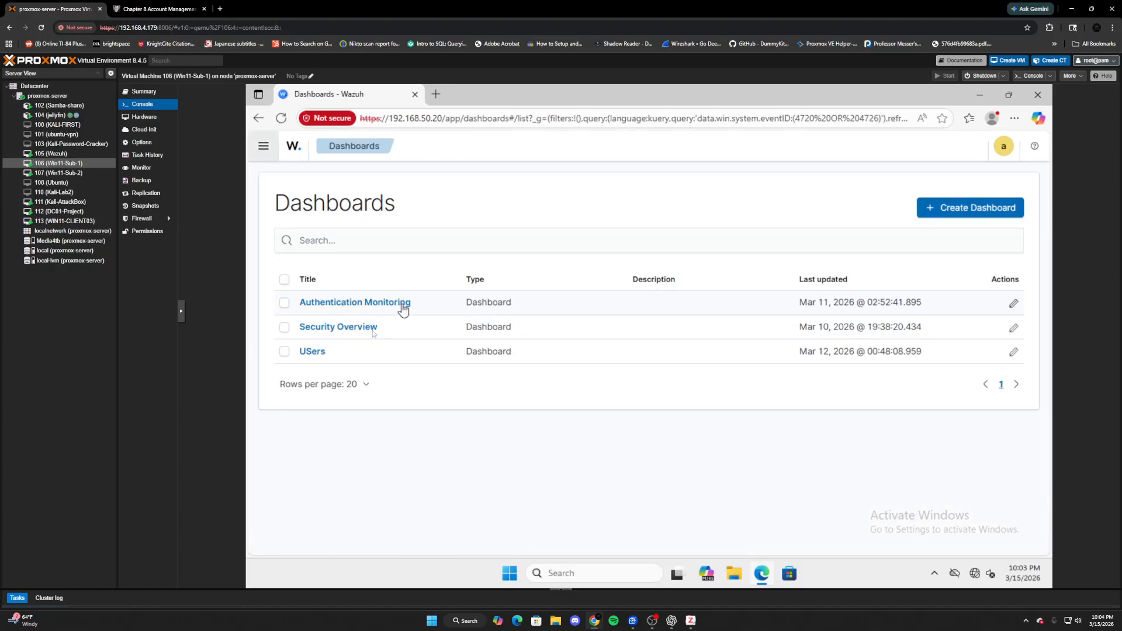
click(316, 352)
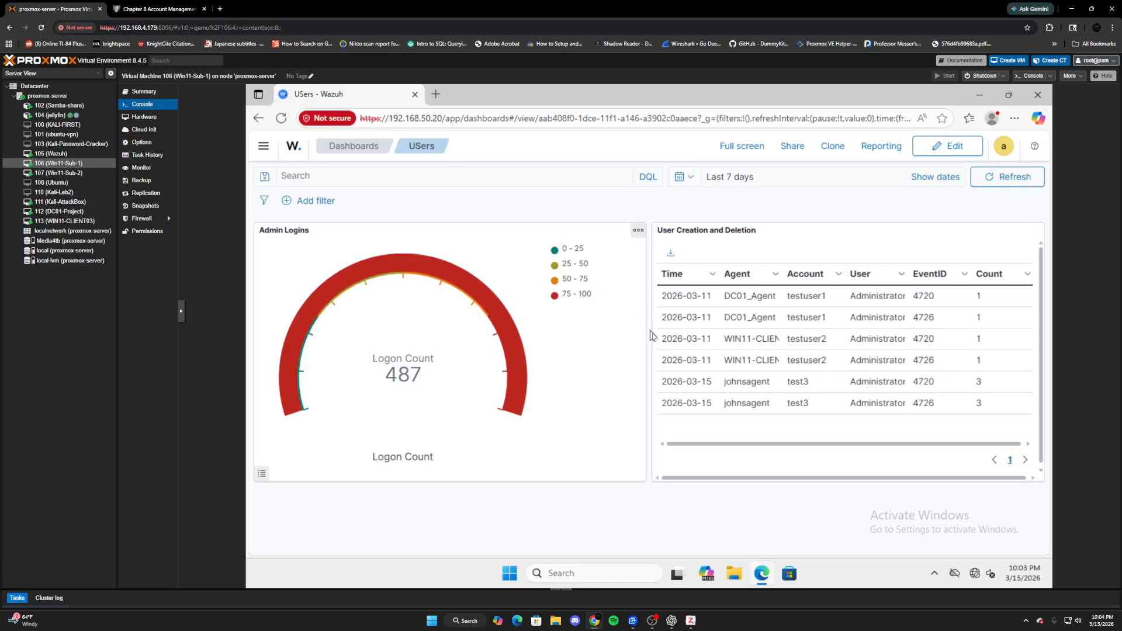
scroll(703, 390, down, 2)
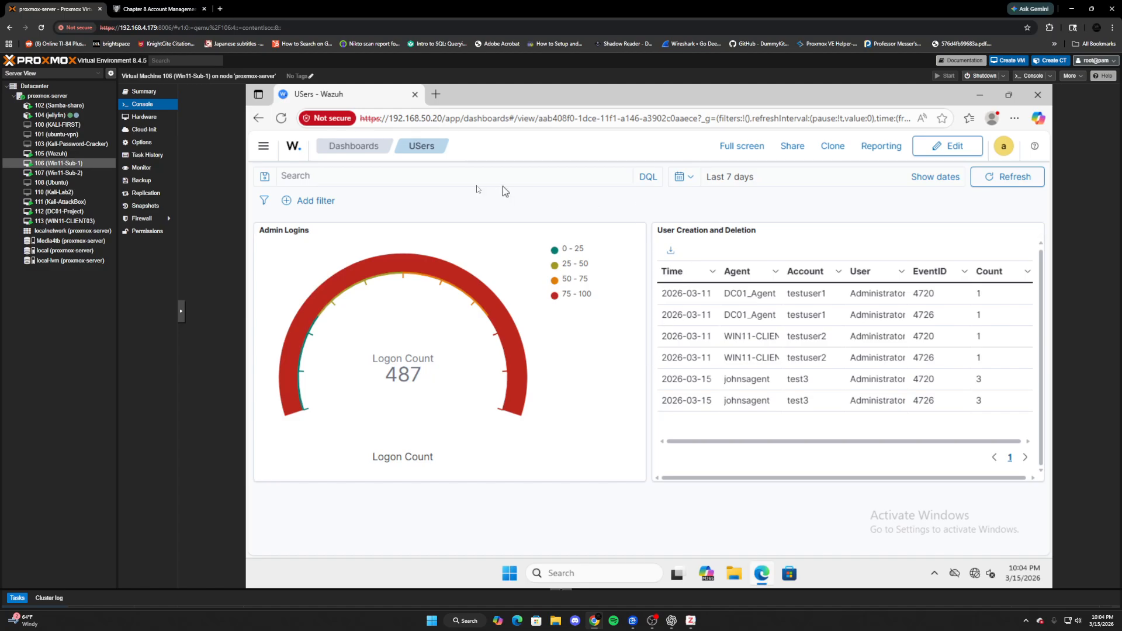
- In edit mode, add the Password Changes panel from the 25-per-page panel list to the USers dashboard
click(952, 146)
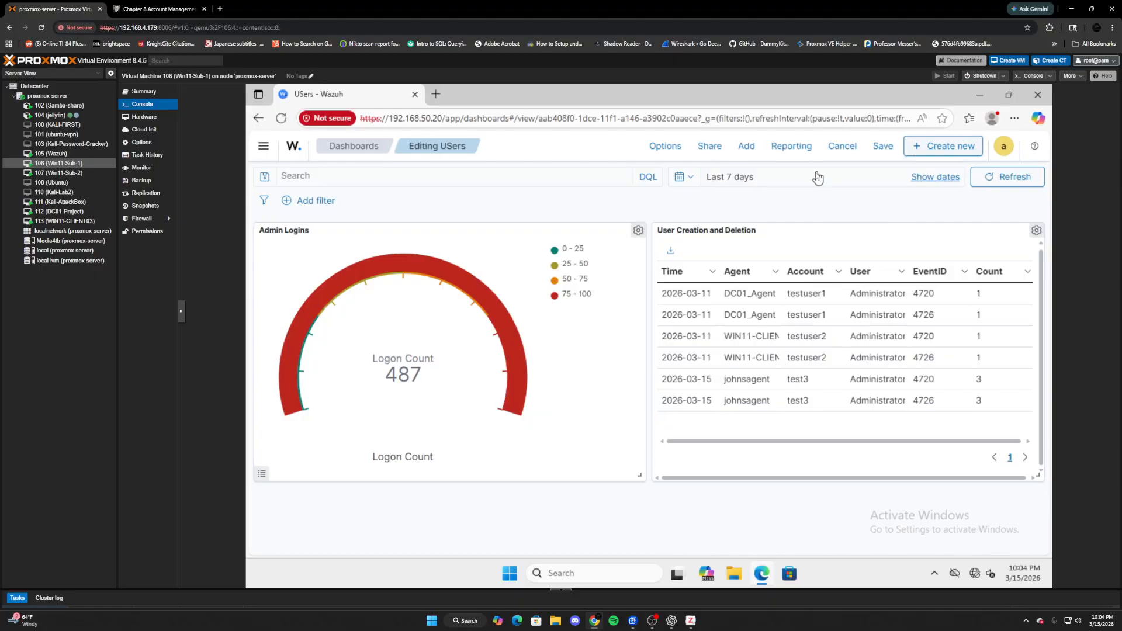
click(748, 146)
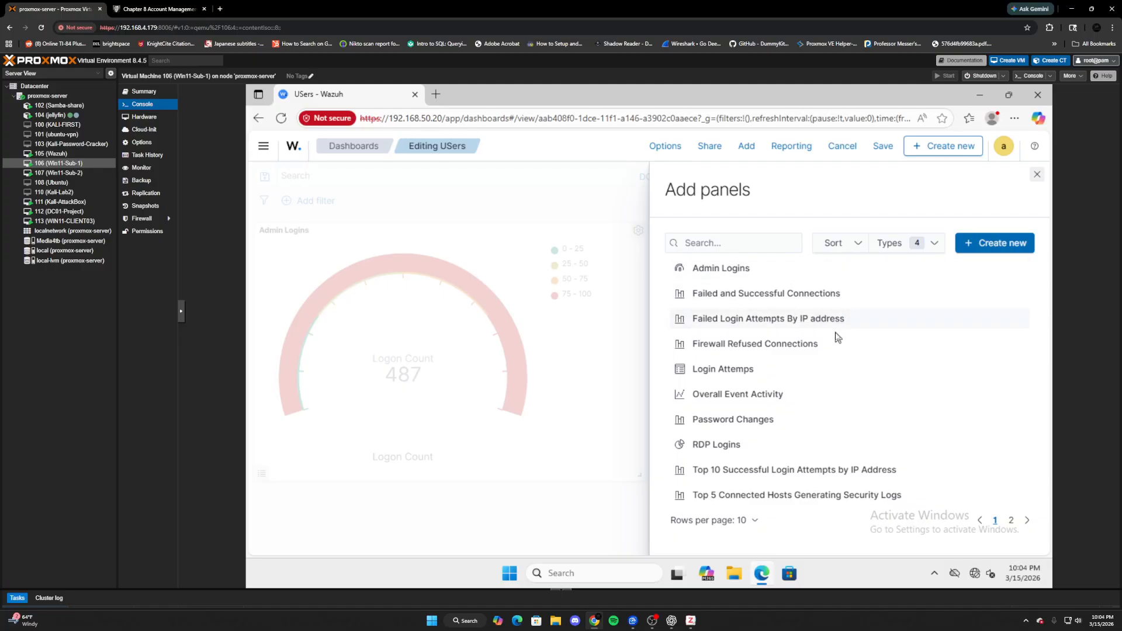
click(752, 530)
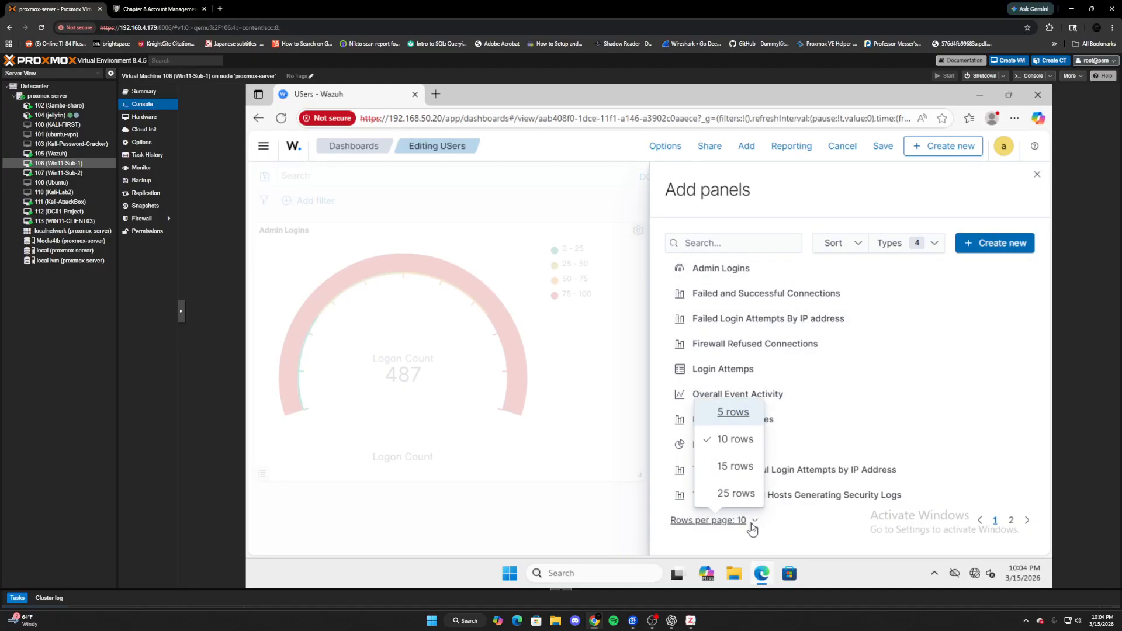
click(735, 493)
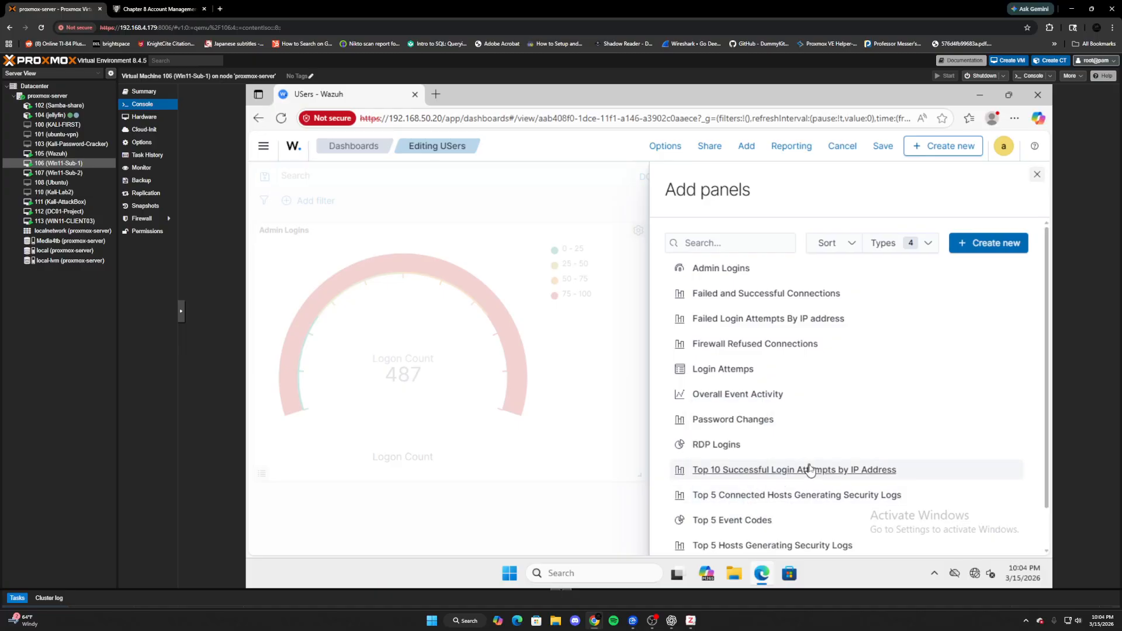
scroll(810, 471, down, 1)
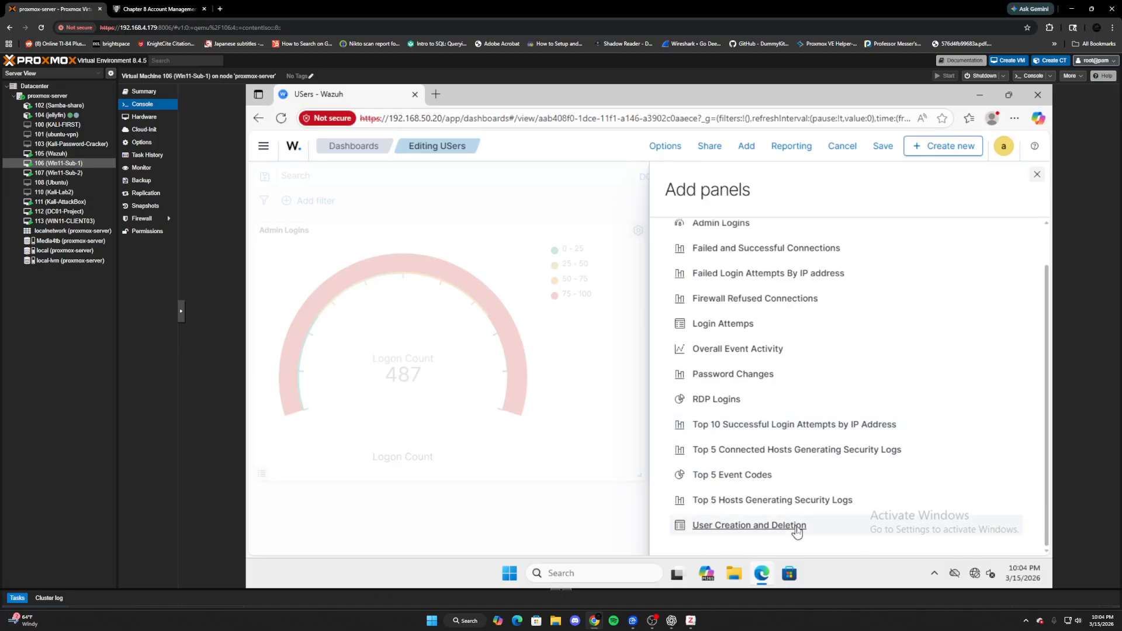
click(738, 377)
click(623, 419)
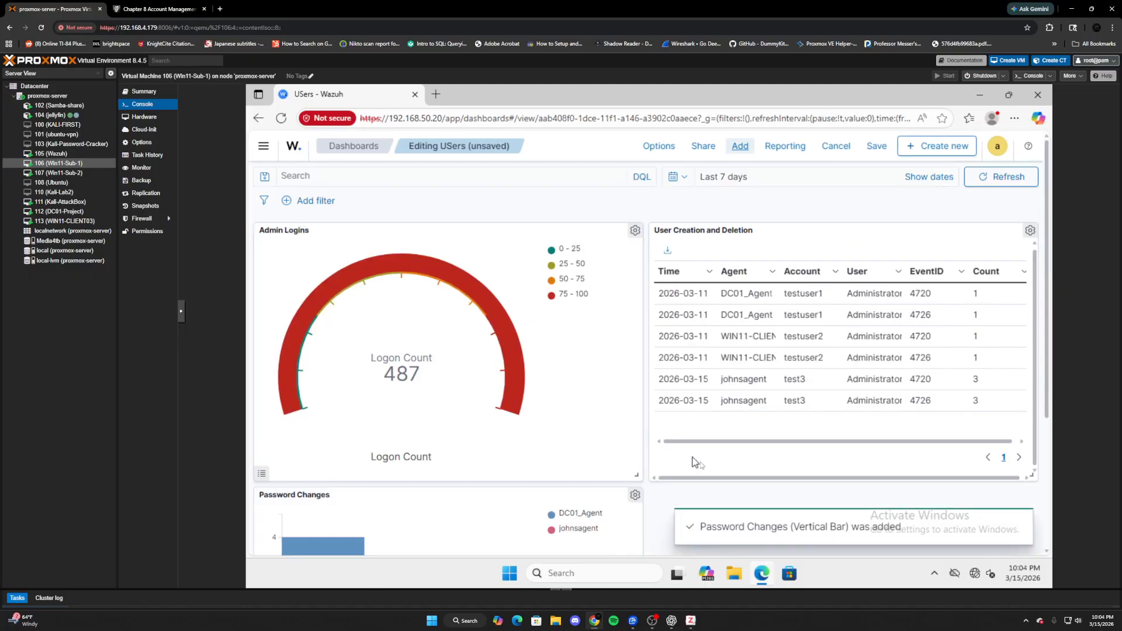
scroll(667, 471, down, 3)
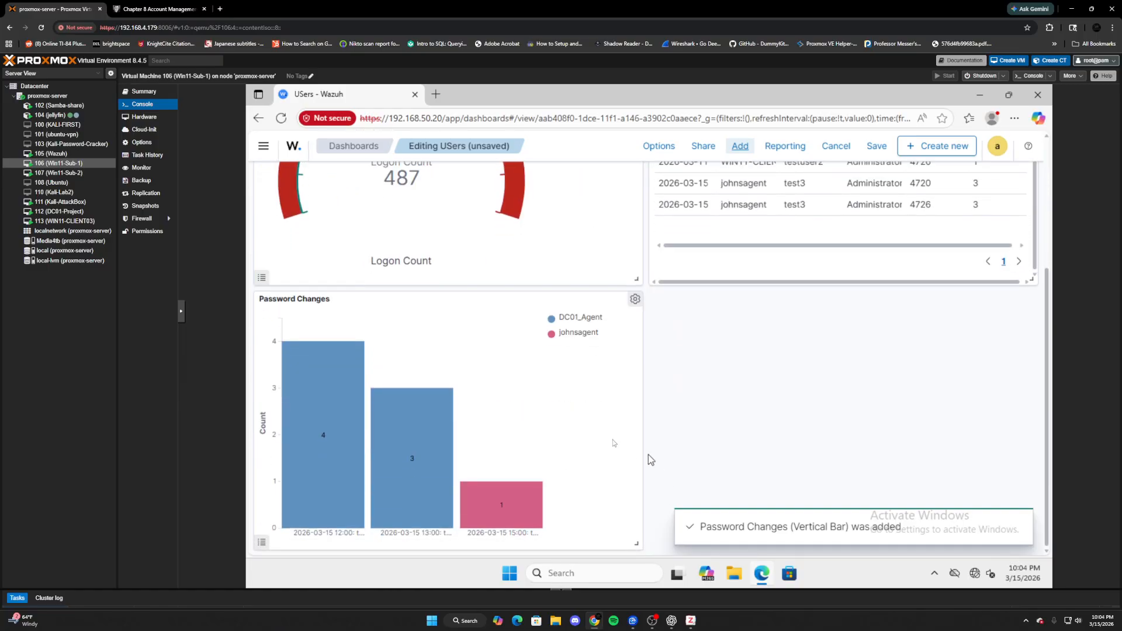
click(636, 298)
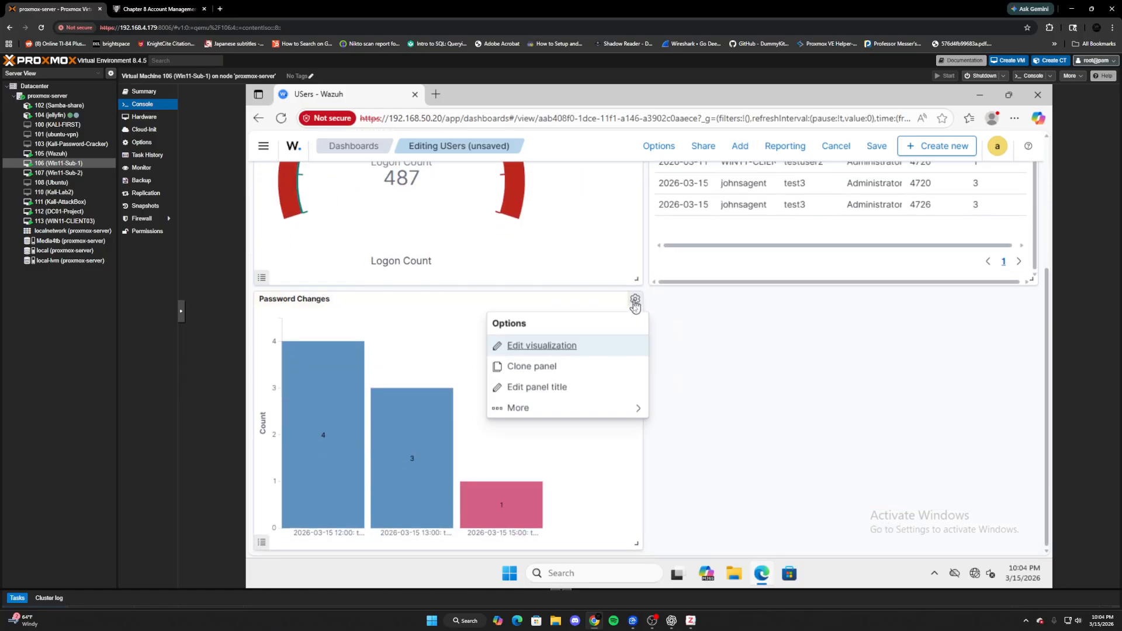
- Edit Password Changes, inspect its Split series and Split chart buckets, then save and return
click(549, 347)
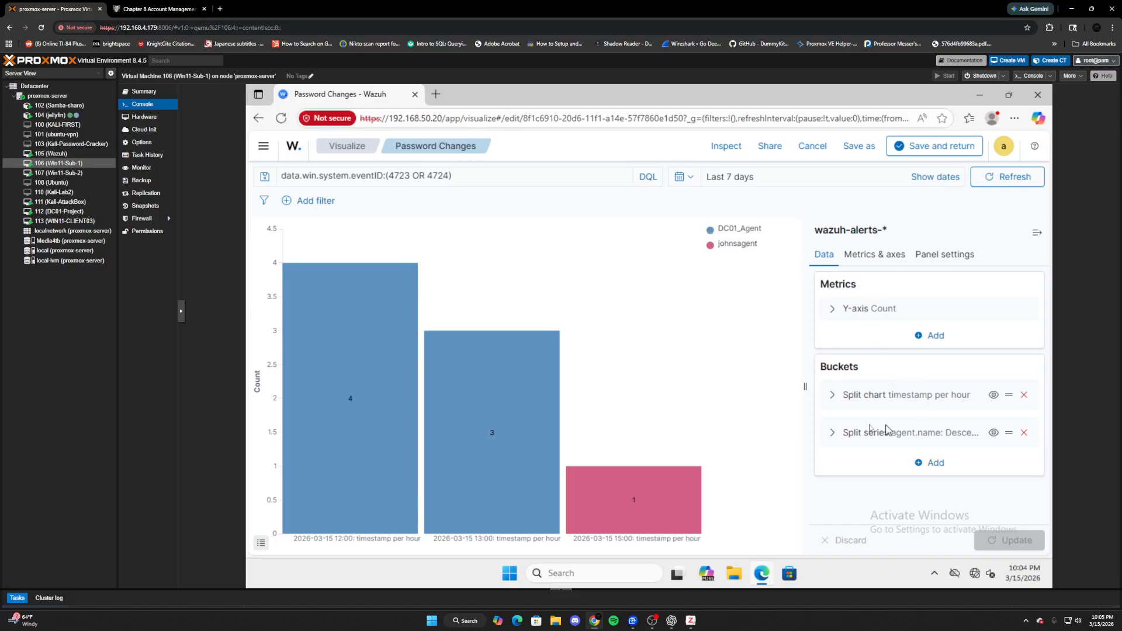
click(836, 432)
scroll(924, 468, down, 2)
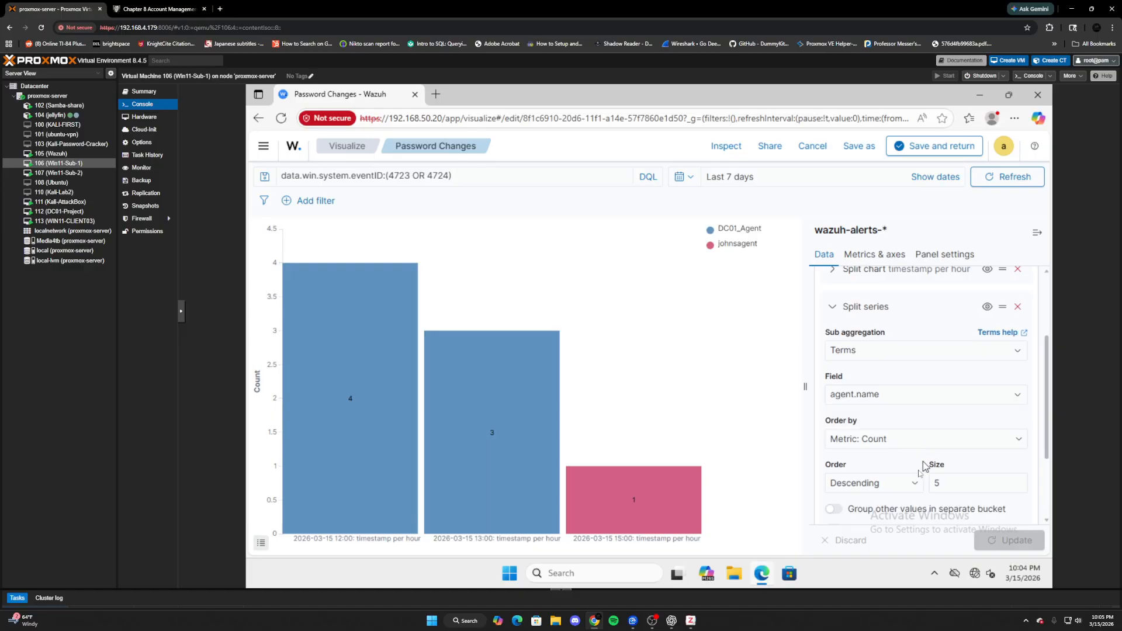
scroll(881, 411, up, 2)
click(832, 394)
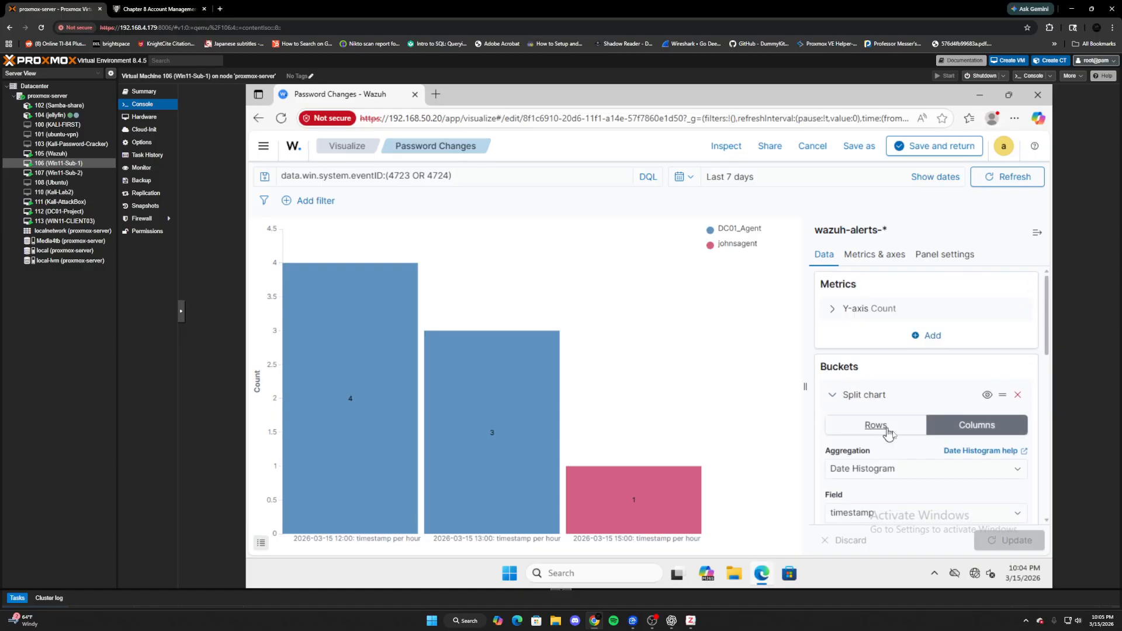
scroll(843, 418, down, 1)
click(933, 153)
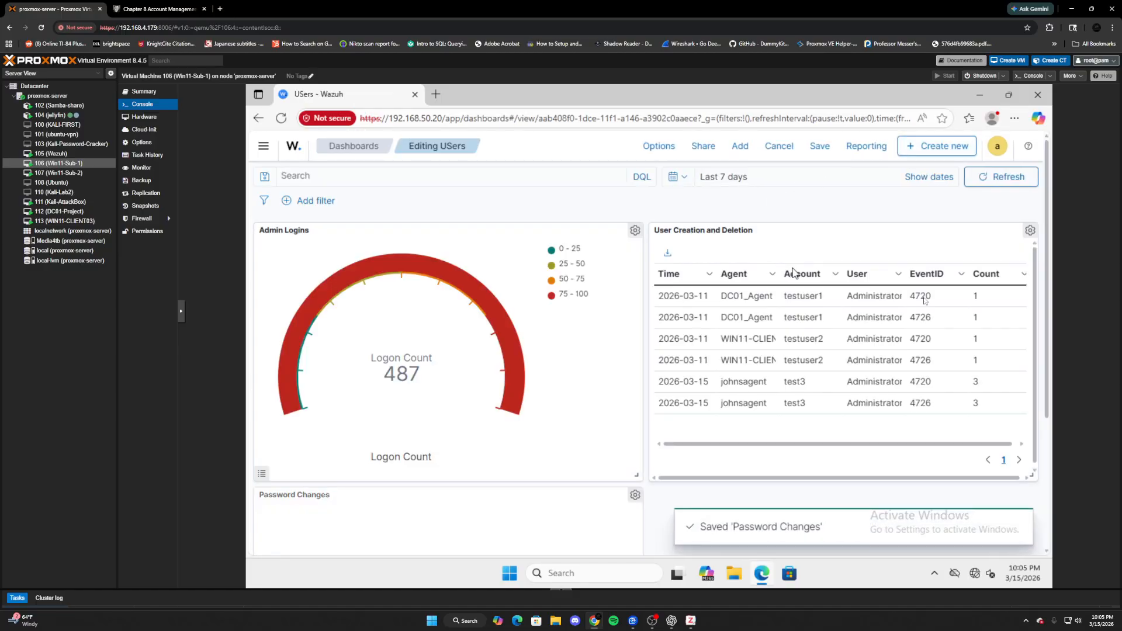
- Create a new Vertical Bar visualization using wazuh-alerts-* as its data source
click(935, 147)
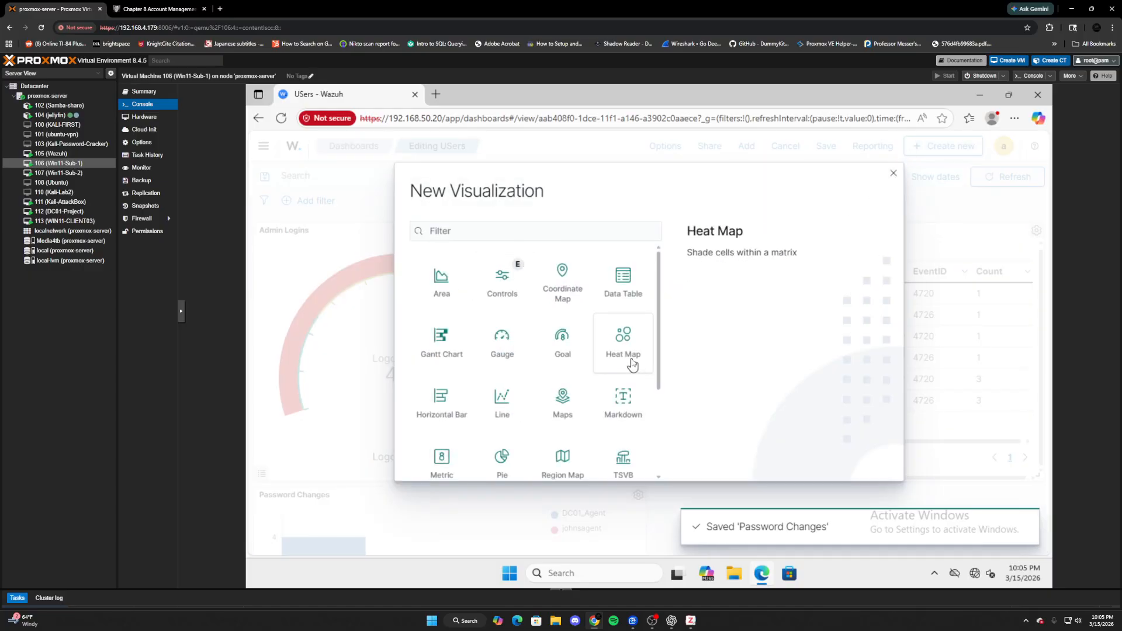
scroll(627, 368, down, 1)
click(624, 463)
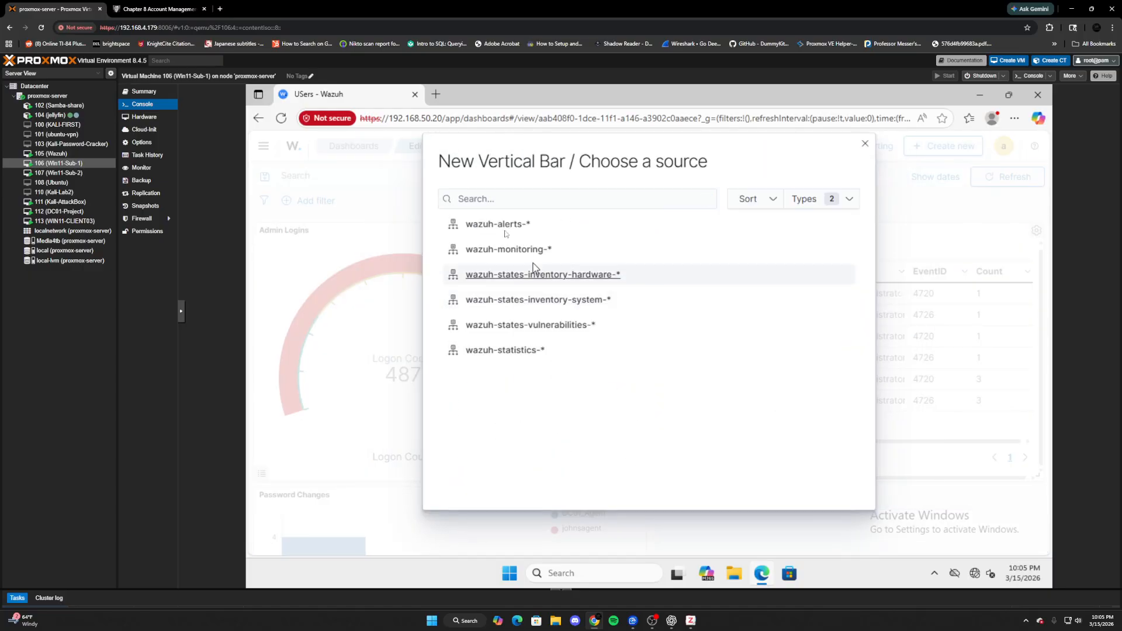
click(490, 227)
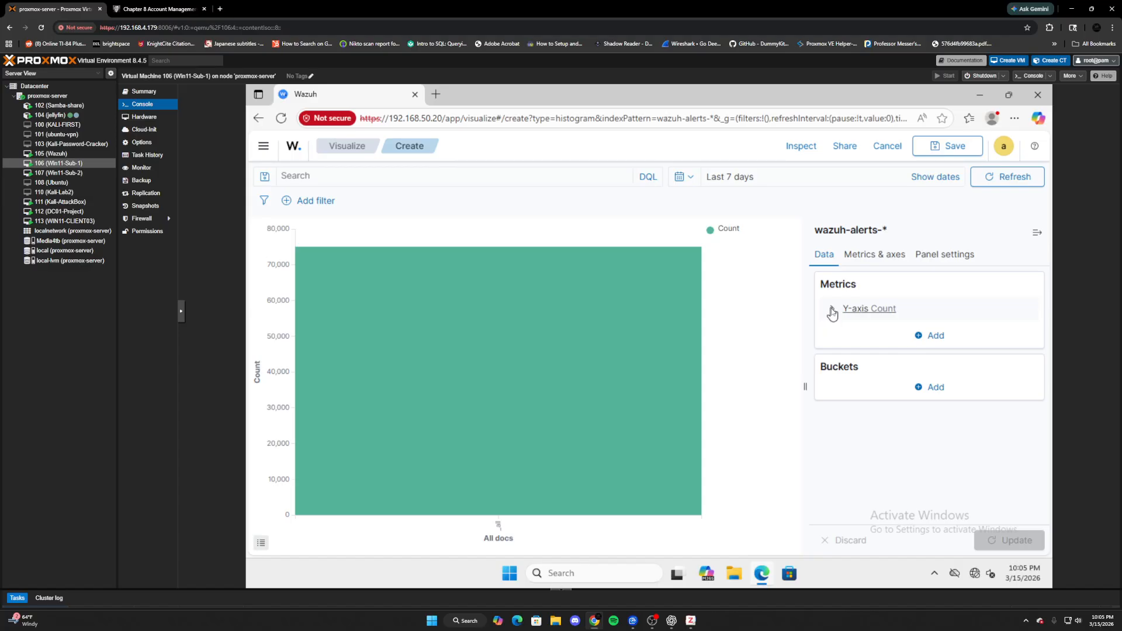
- Add a Split chart bucket splitting columns with a Date Histogram aggregation
click(935, 388)
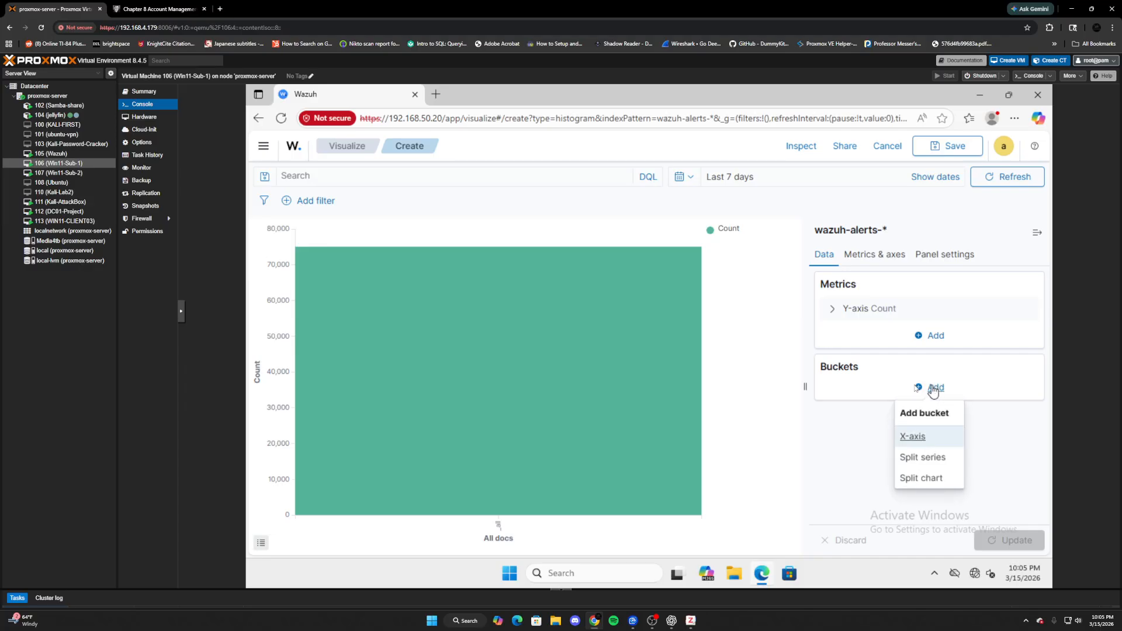
click(929, 476)
click(974, 426)
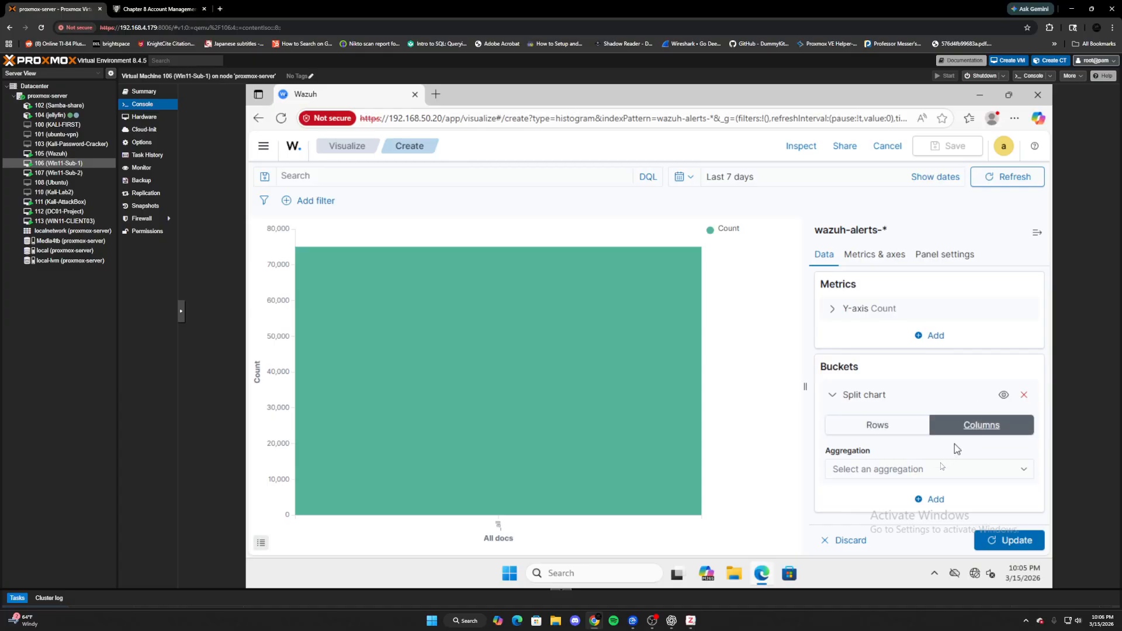
click(950, 475)
scroll(898, 441, down, 1)
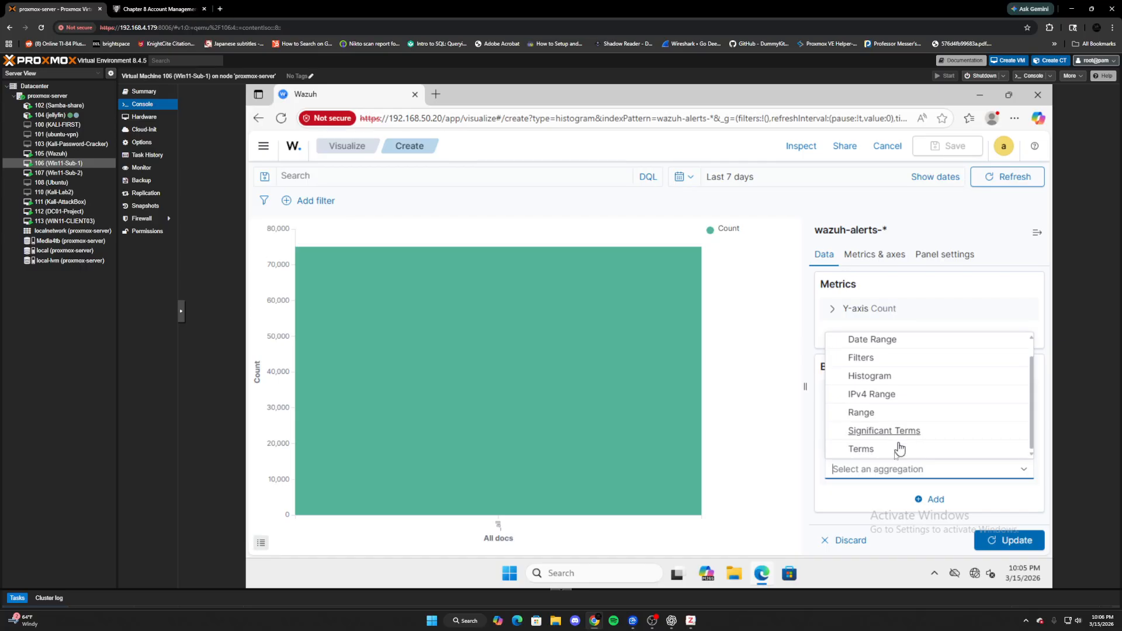
click(861, 452)
scroll(881, 444, down, 2)
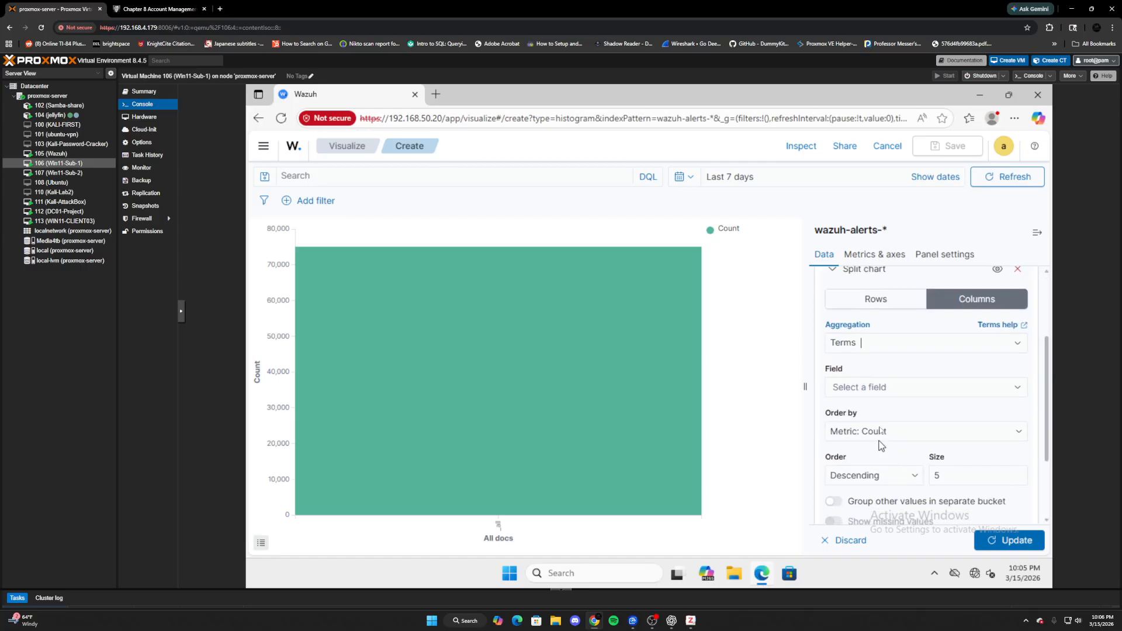
click(875, 390)
click(875, 345)
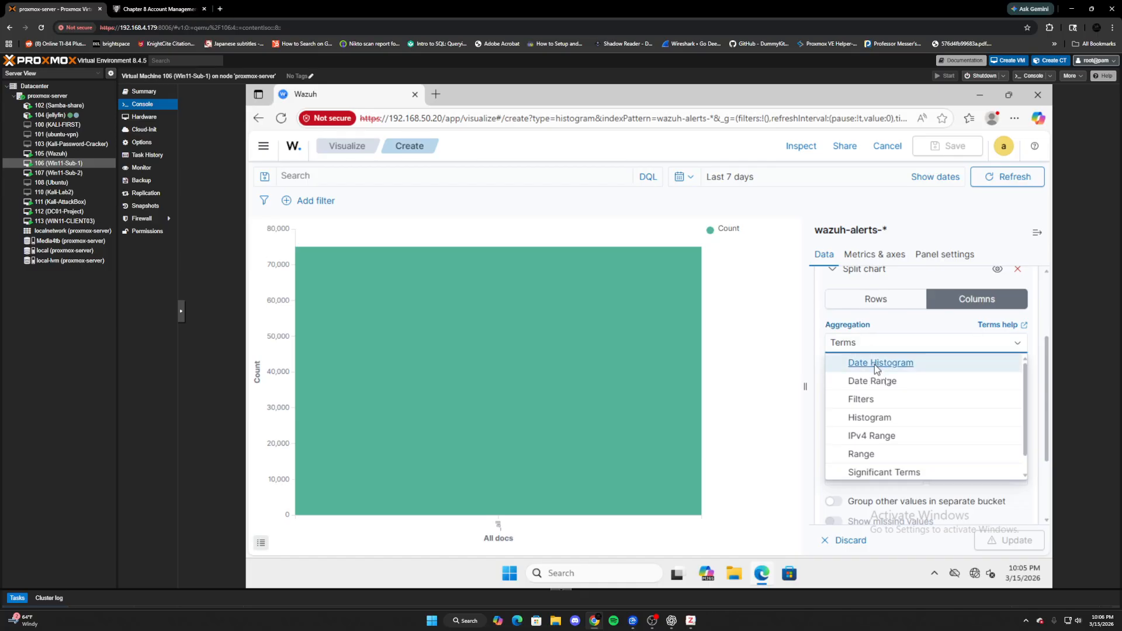
click(876, 364)
- Set the date histogram's minimum interval to Hour and its custom label to Time
click(858, 432)
drag(857, 432, 813, 431)
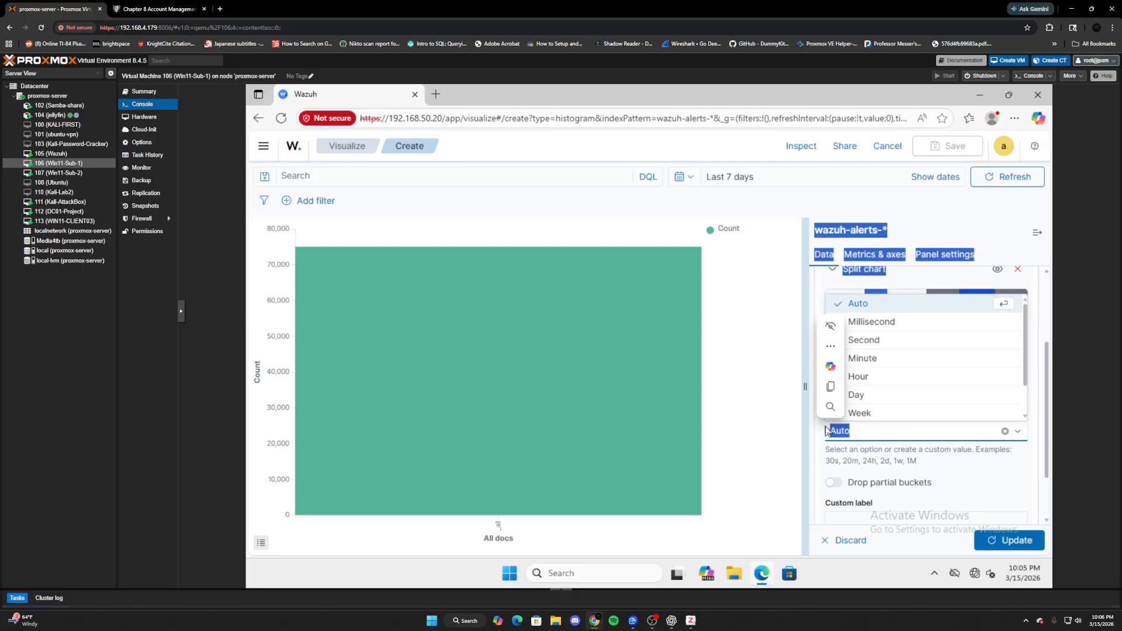
click(864, 438)
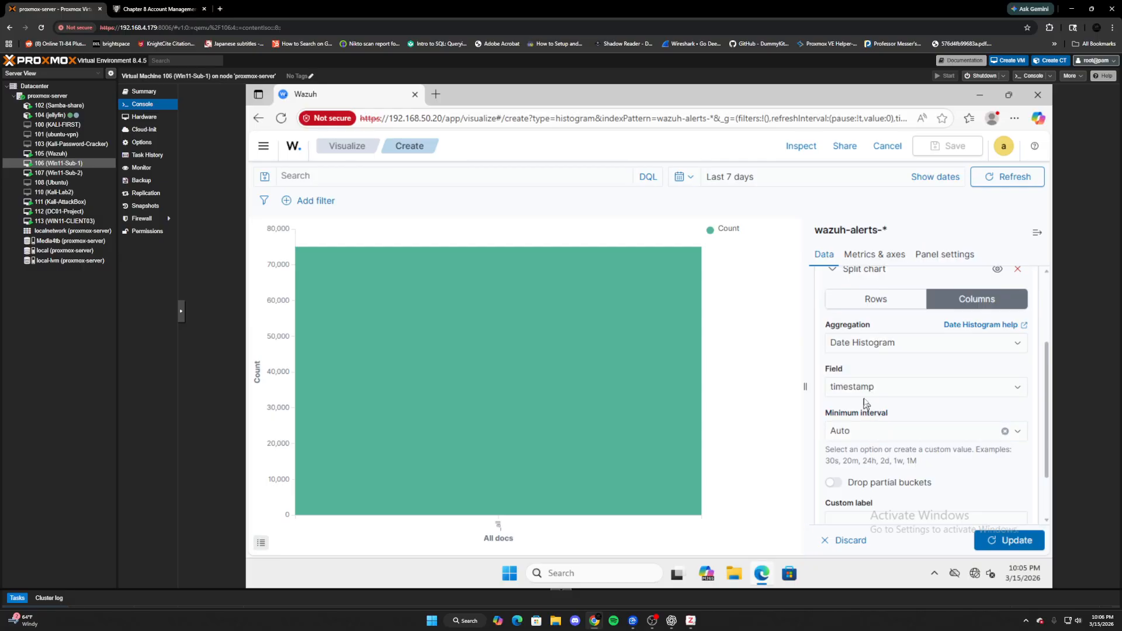
click(861, 433)
click(858, 384)
scroll(906, 474, down, 1)
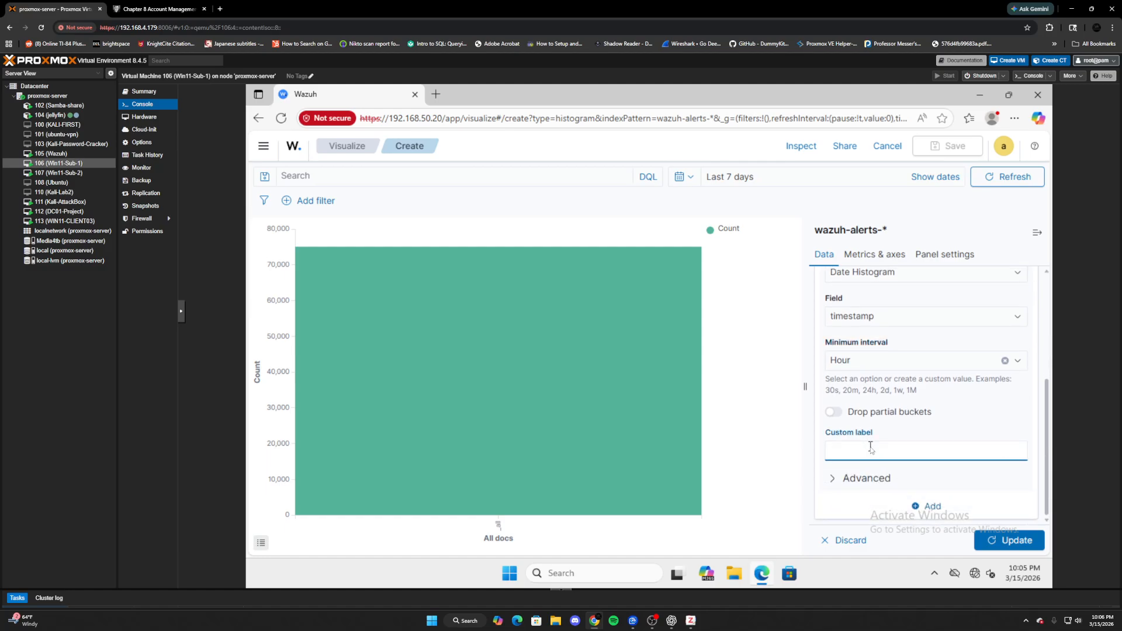
key(Return)
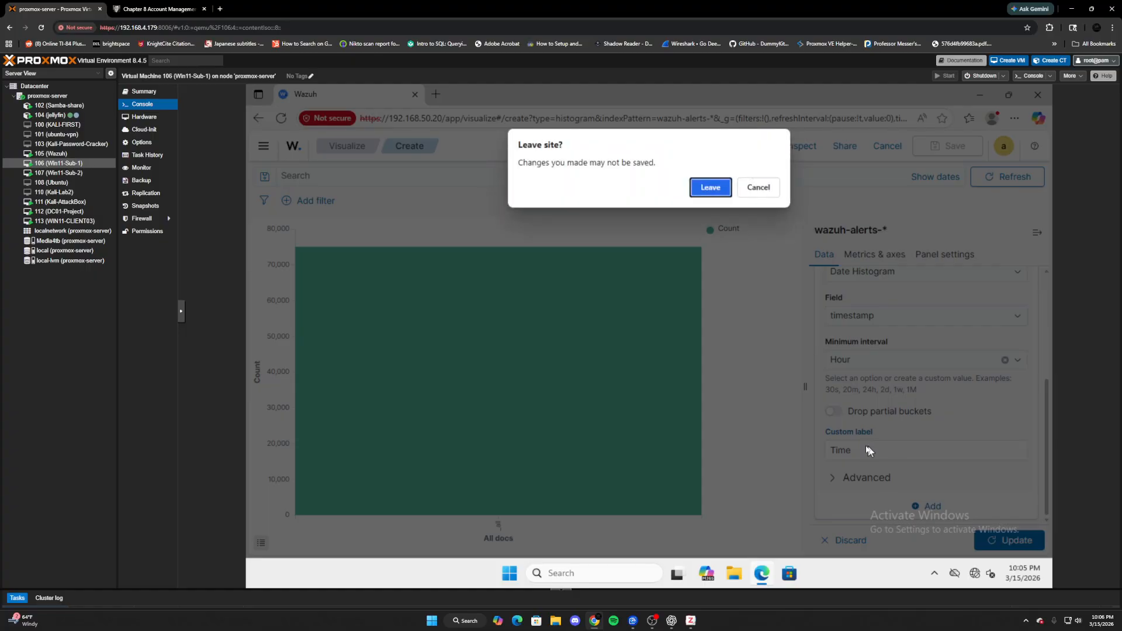
- Dismiss the leave and reload prompts to stay in the histogram editor with unsaved changes
click(759, 187)
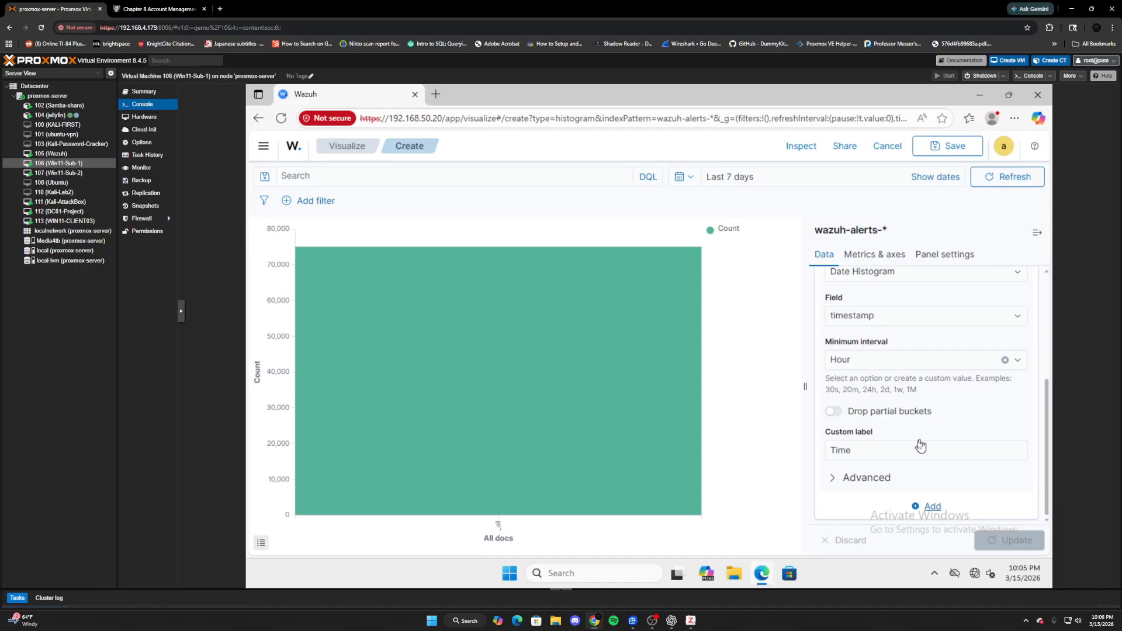
double_click(767, 100)
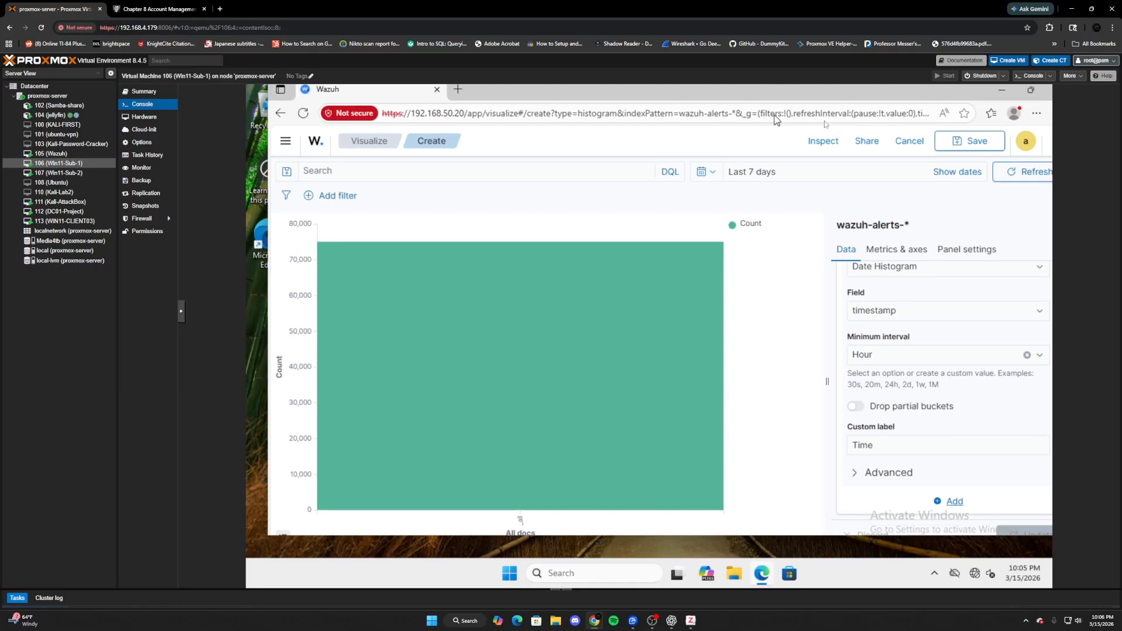
click(978, 99)
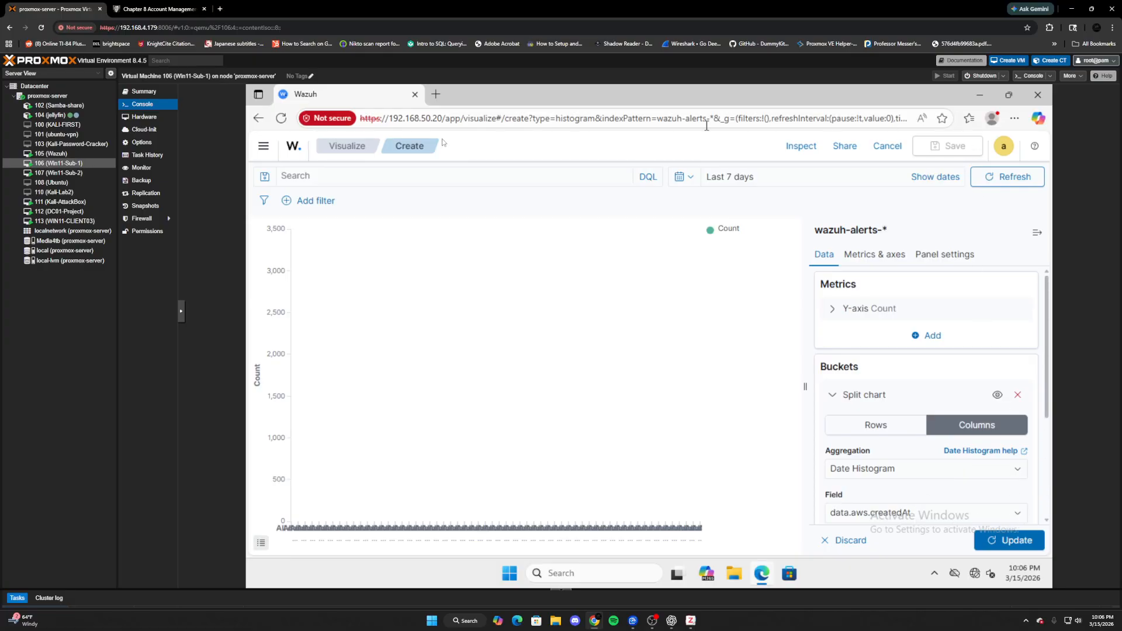
click(281, 118)
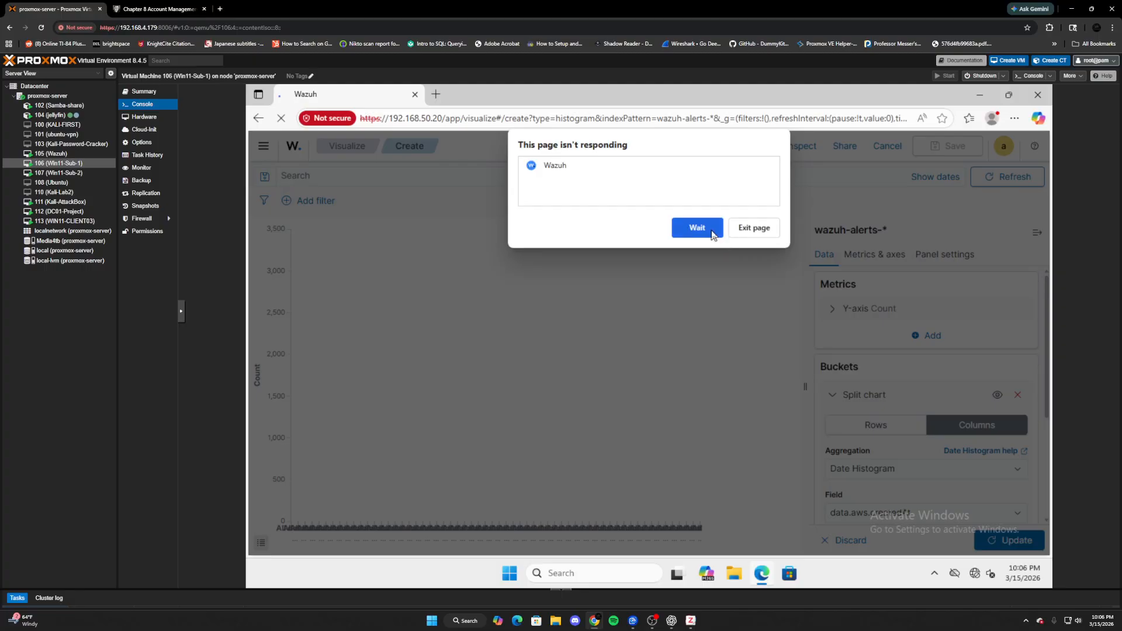
click(713, 233)
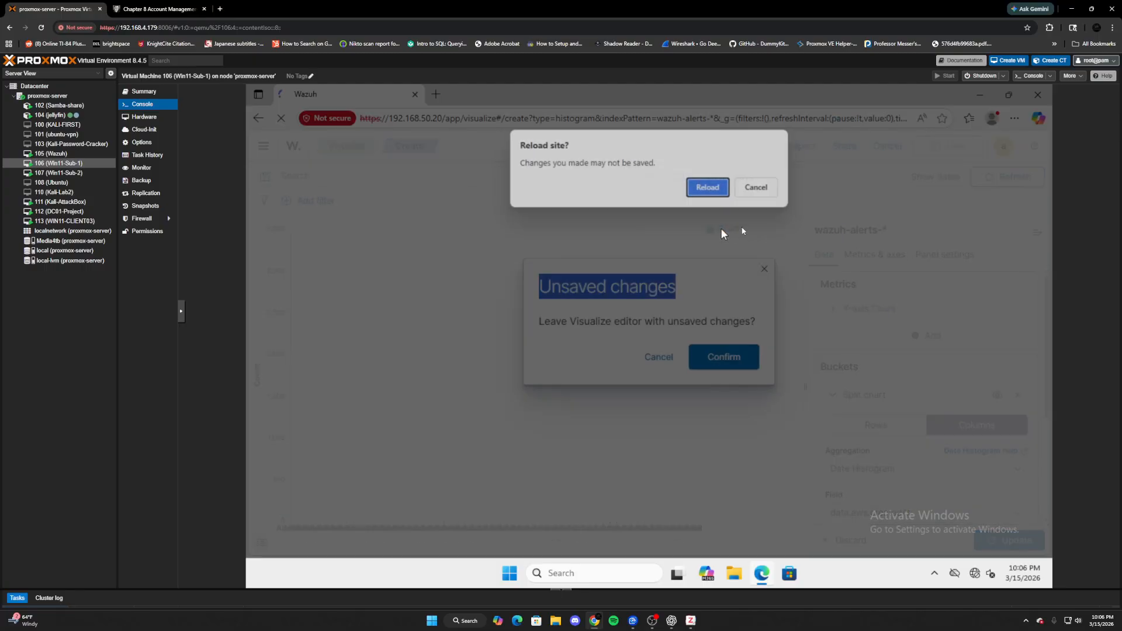
click(757, 189)
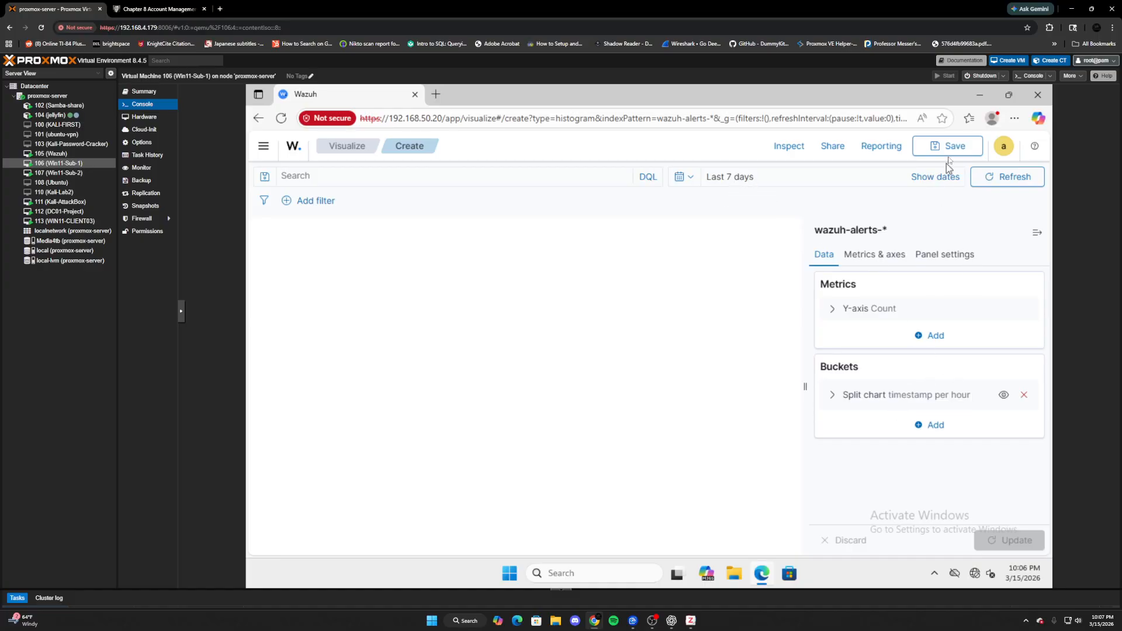
- Replace the stale Wazuh tab with a fresh tab reopened from browsing history
click(436, 95)
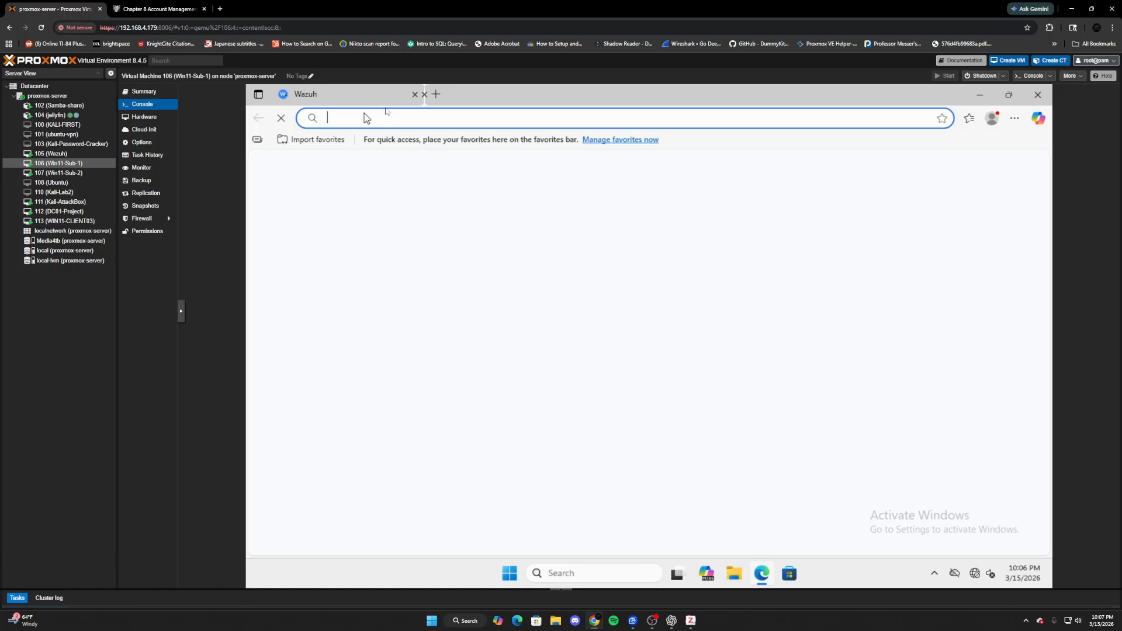
click(414, 95)
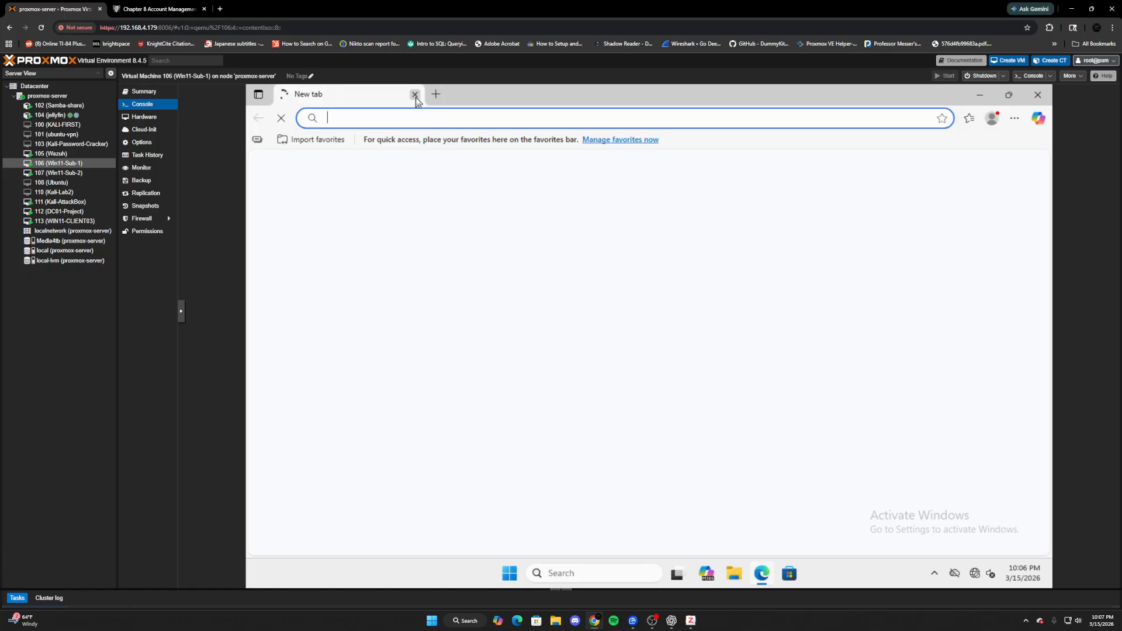
text(11192)
key(BackSpace)
key(BackSpace)
key(BackSpace)
key(BackSpace)
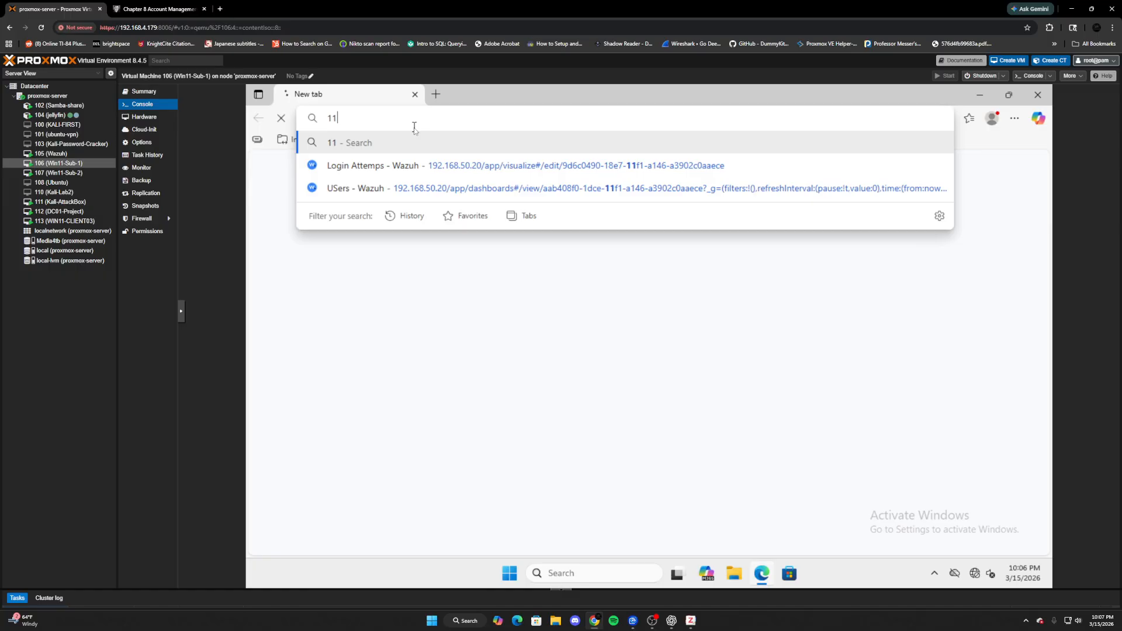
click(425, 167)
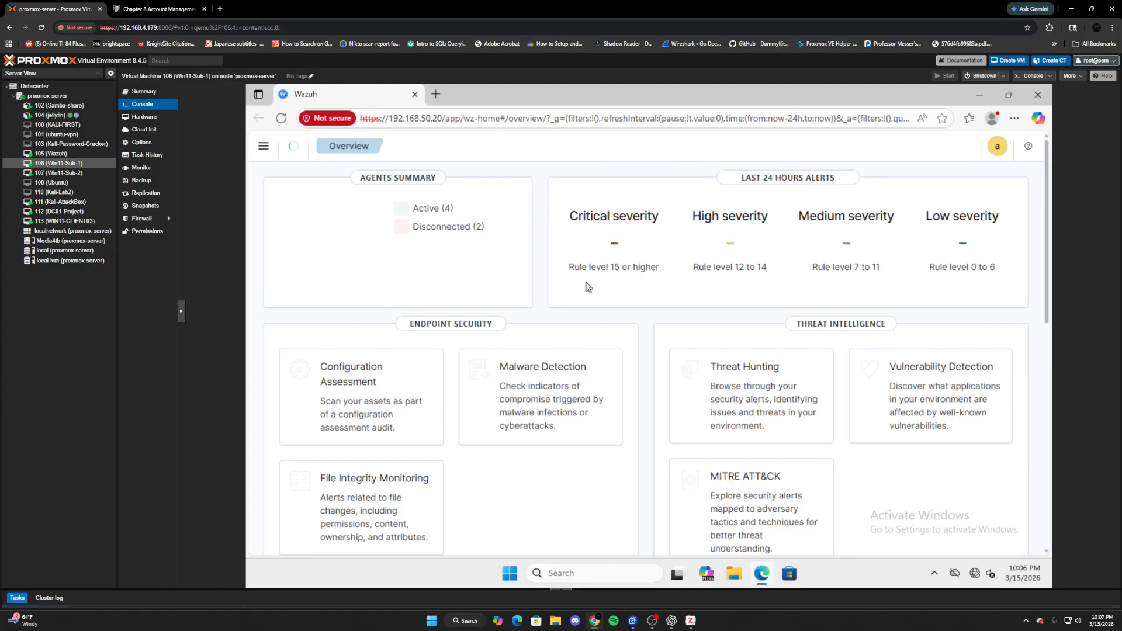
- Go to Dashboards in the Wazuh menu and open the USers dashboard
click(263, 147)
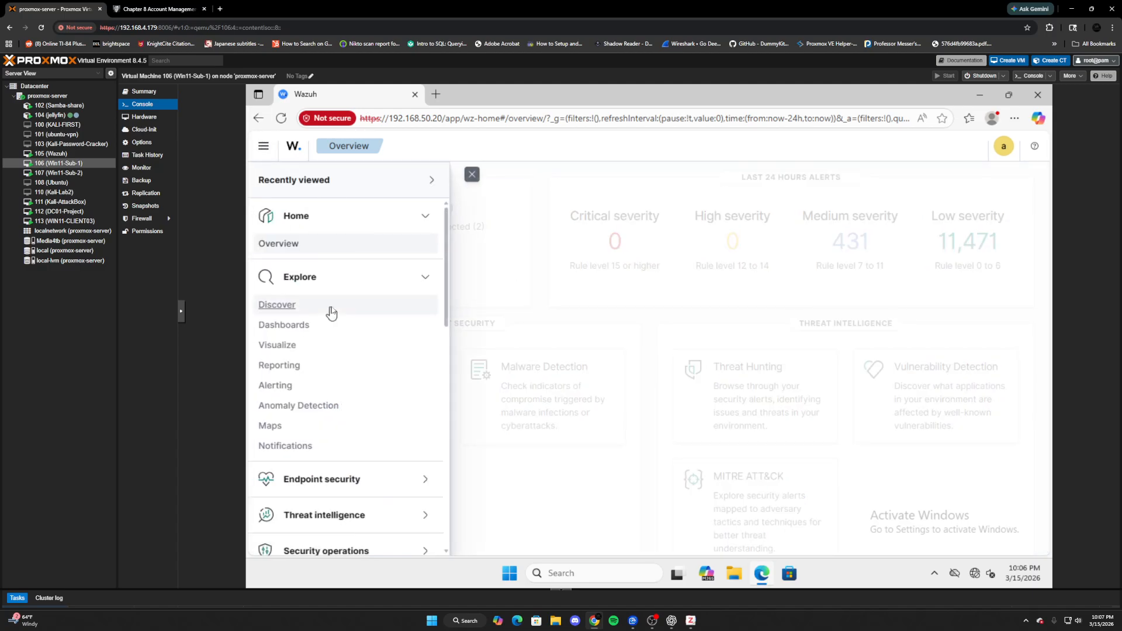
click(291, 324)
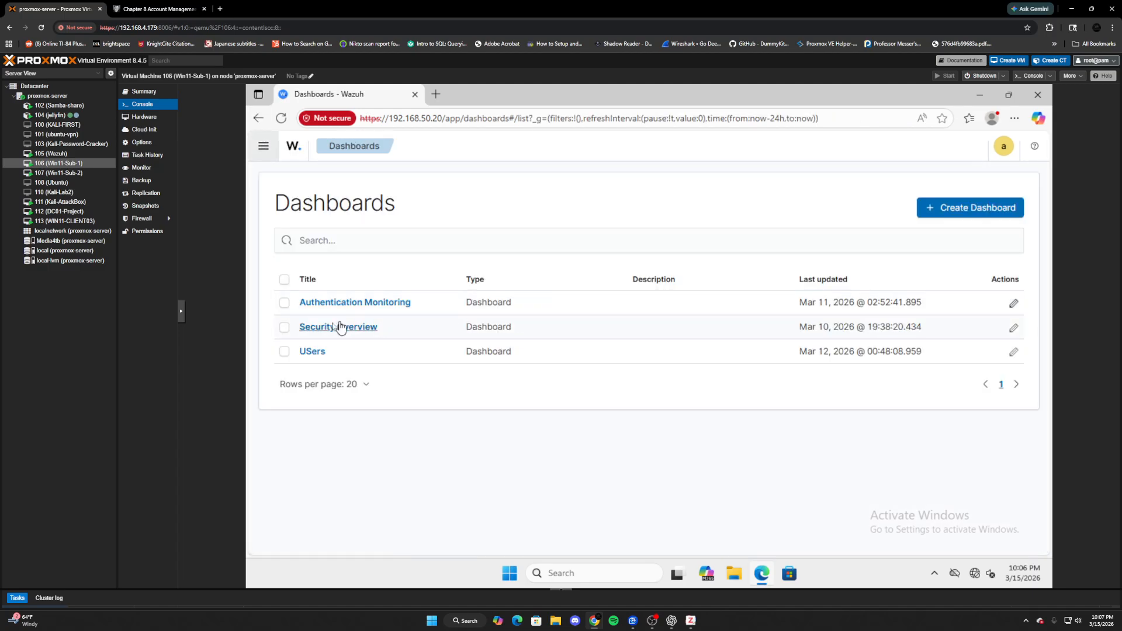
click(312, 351)
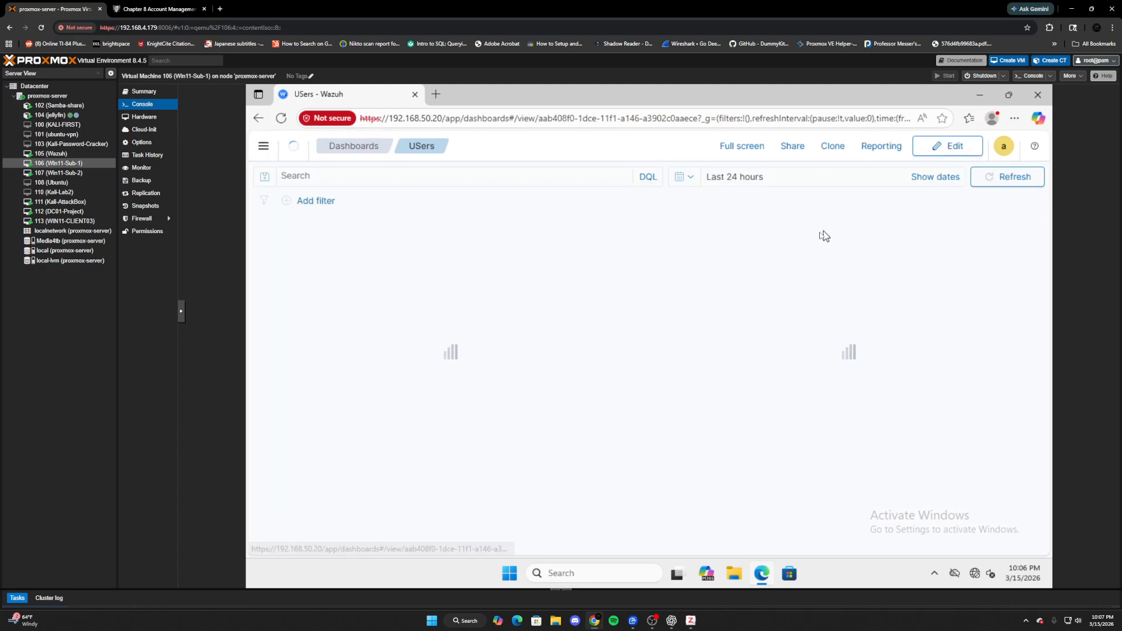
- From the USers dashboard's edit mode, start a new Vertical Bar visualization on wazuh-alerts-*
click(941, 150)
click(745, 147)
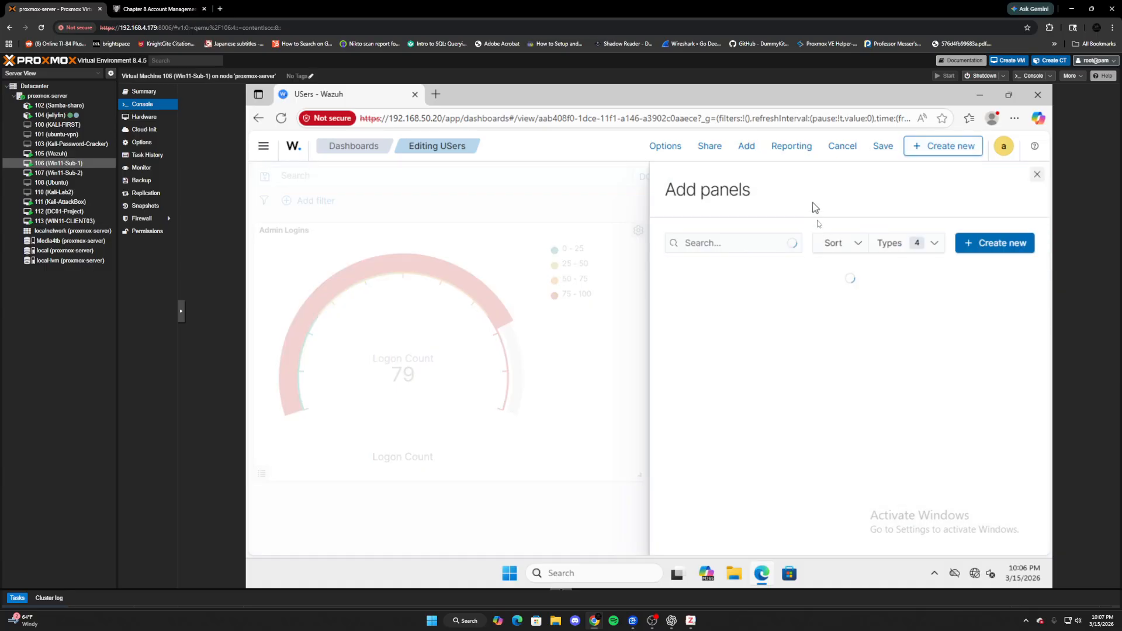
click(993, 243)
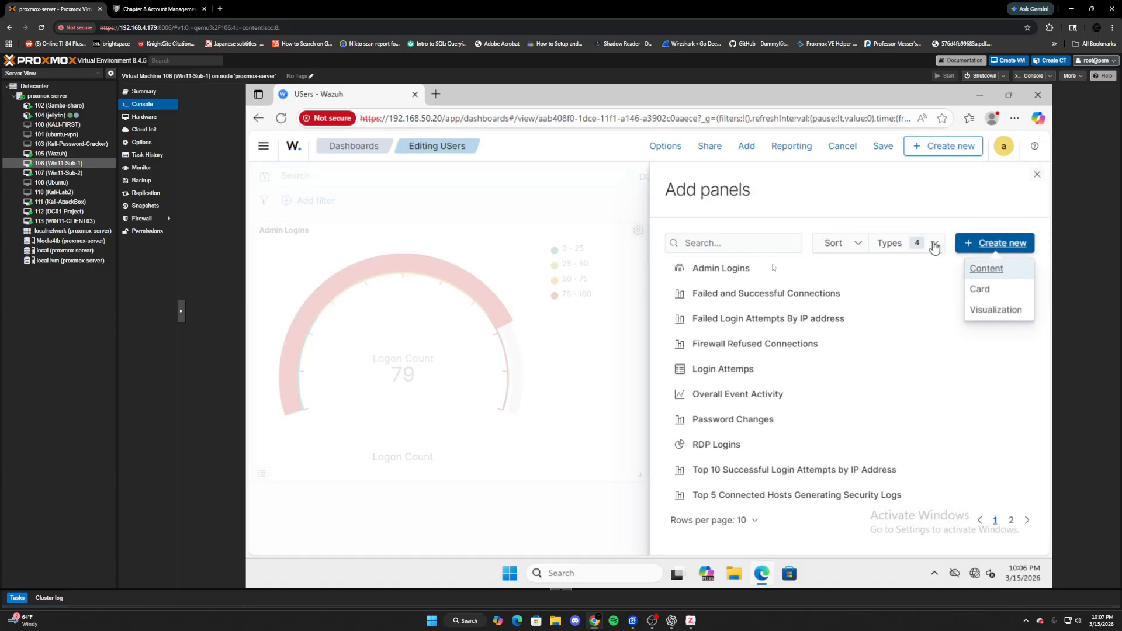
click(993, 311)
scroll(611, 323, down, 3)
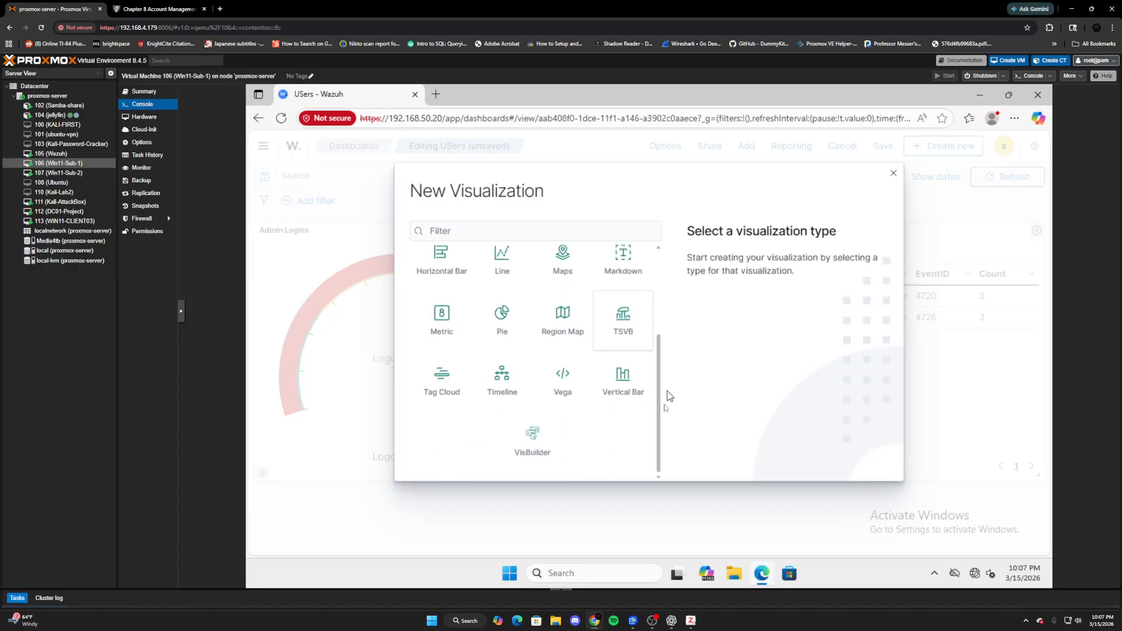
click(608, 389)
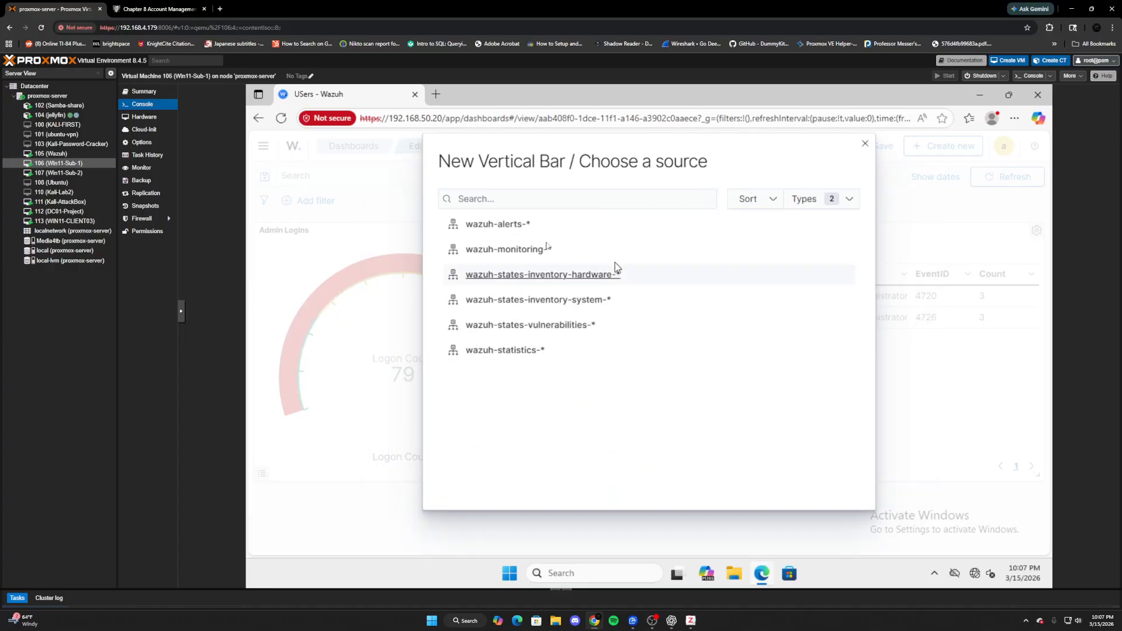
click(495, 224)
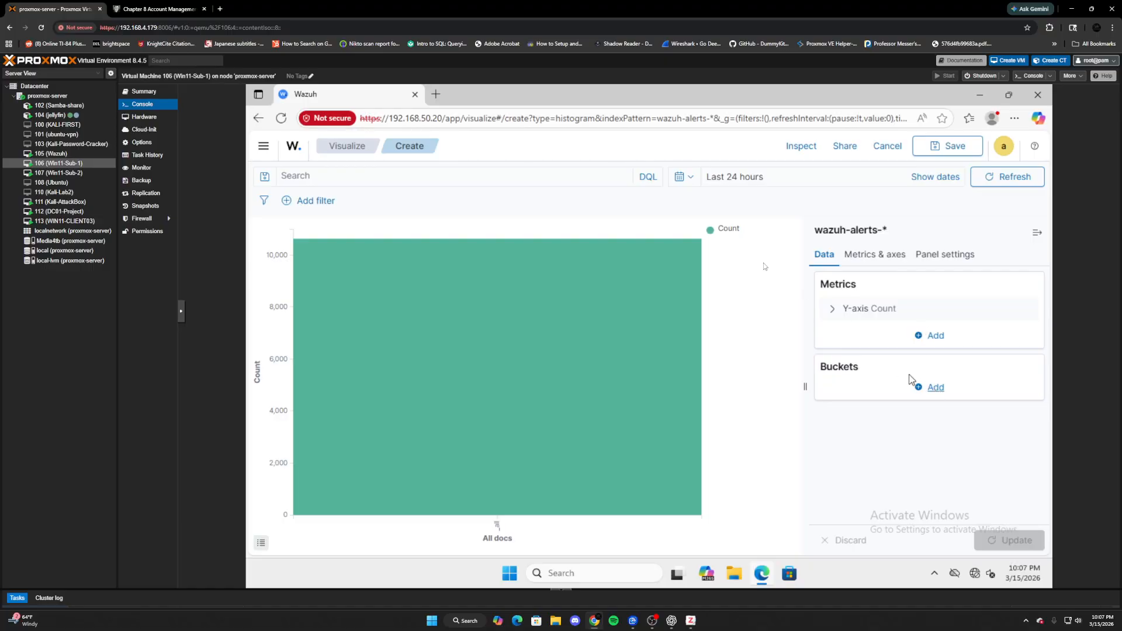
- Set the chart's query to data.win.system.eventID:(5157 OR 5156)
click(541, 177)
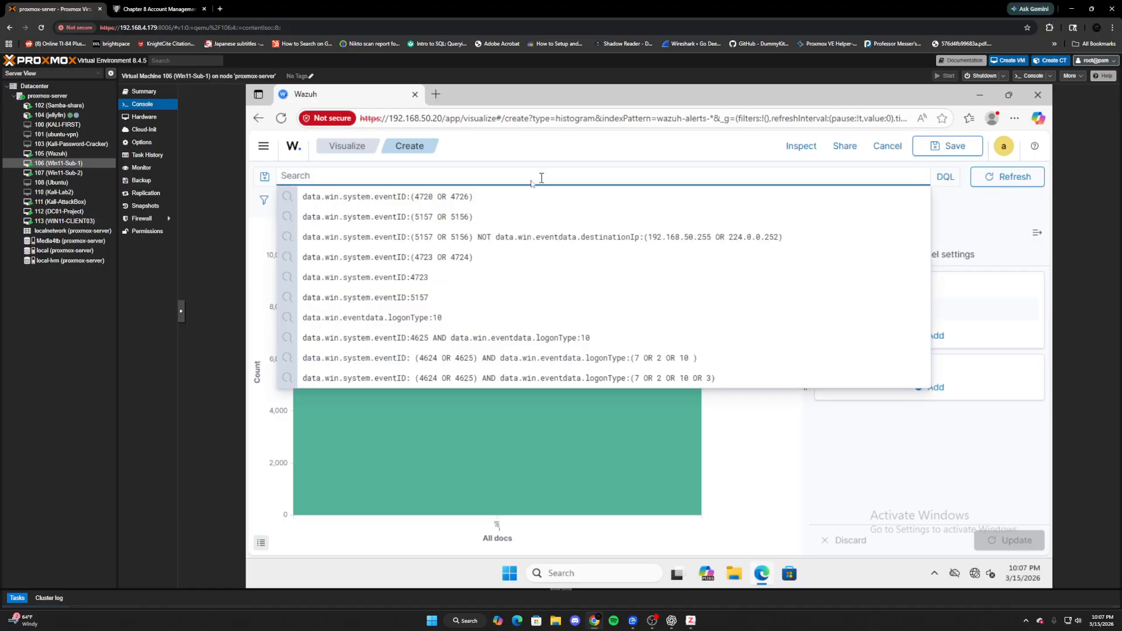
click(463, 218)
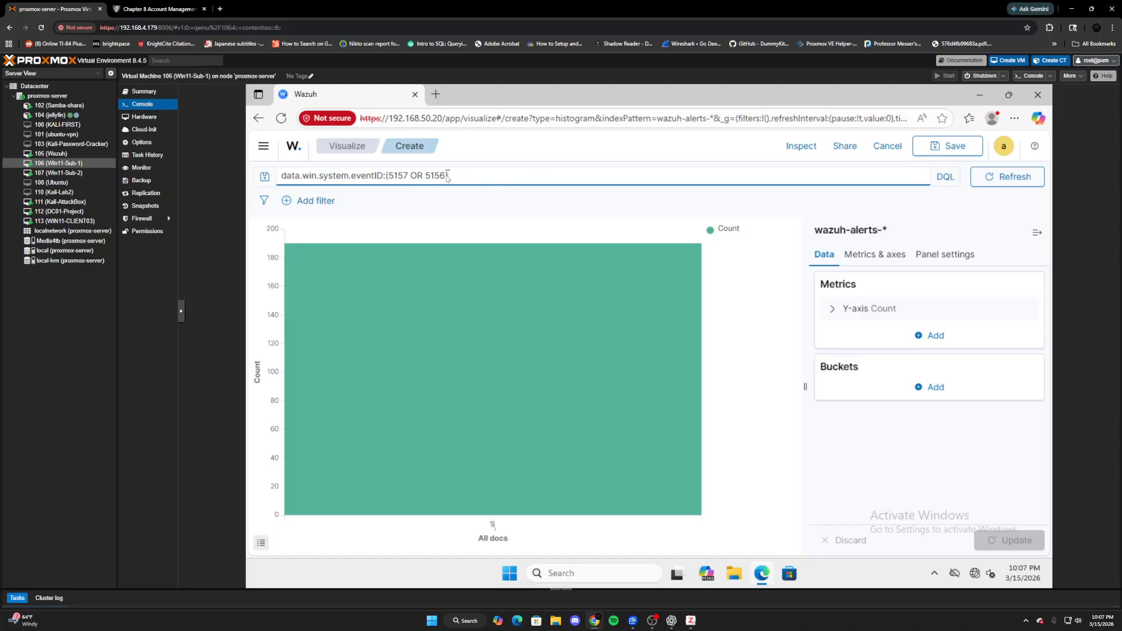
click(466, 178)
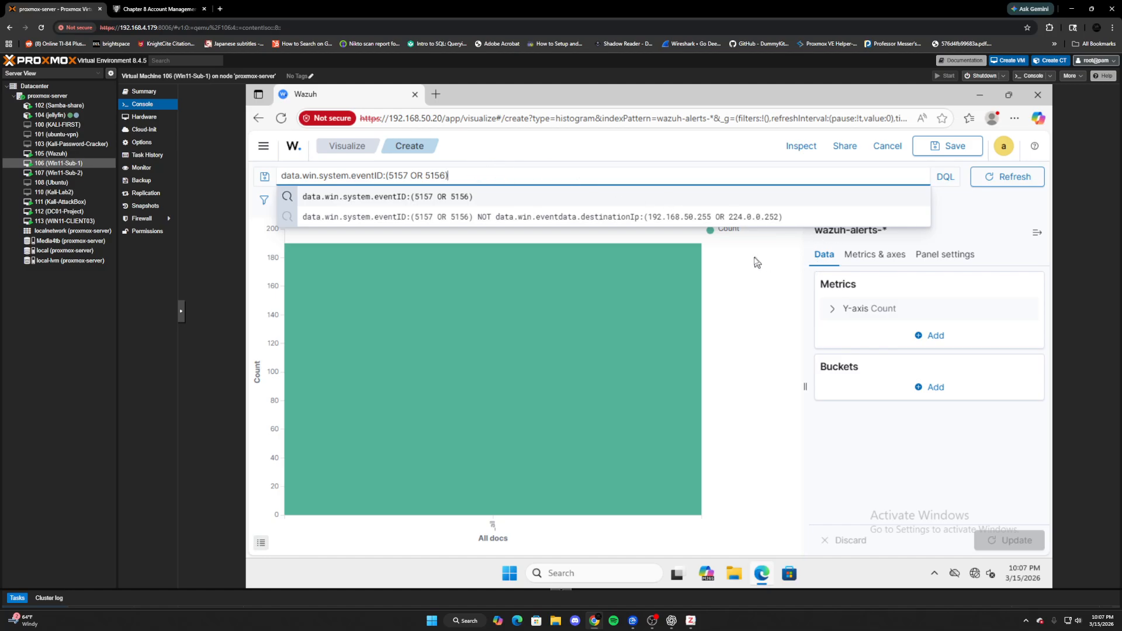
click(865, 178)
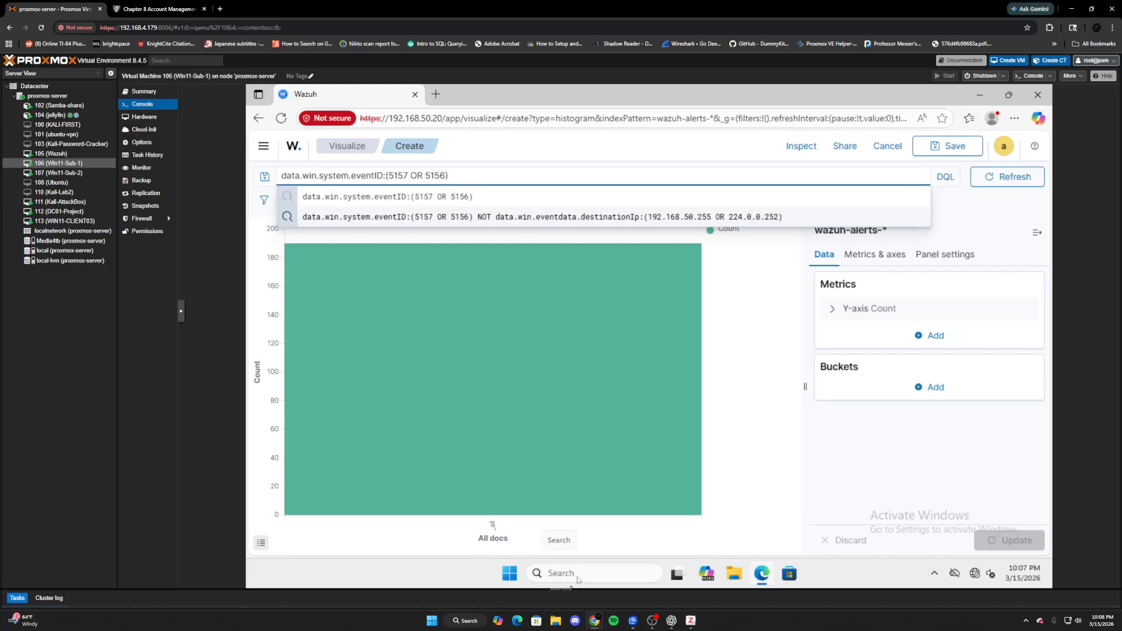
- Launch Notepad as administrator on the VM, entering the admin account's user name and password
click(595, 581)
text(notepad)
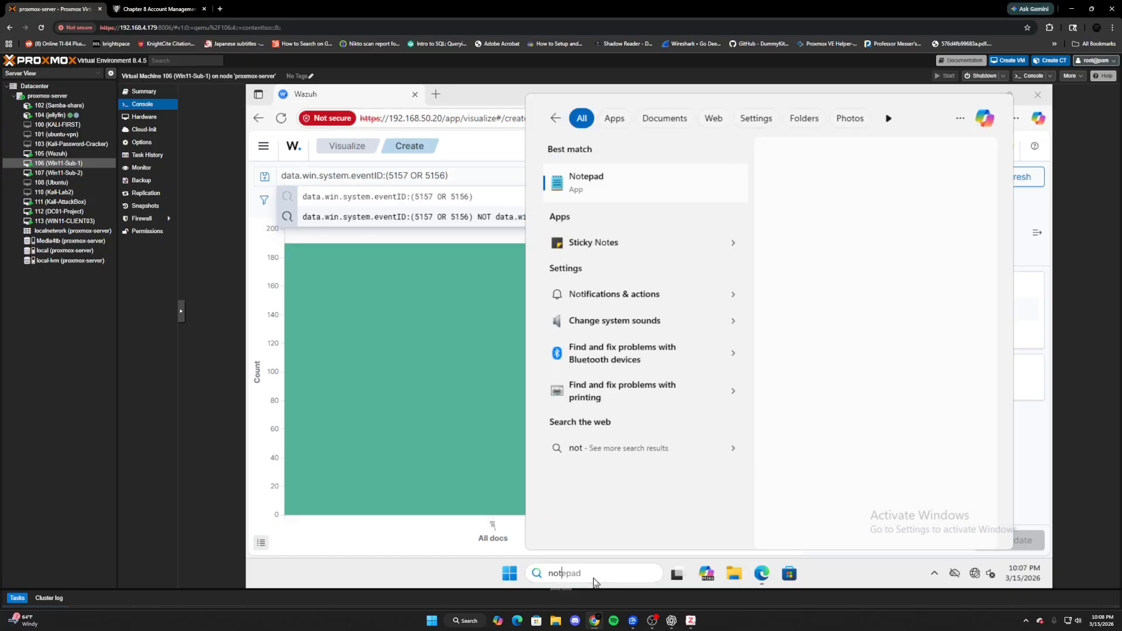
right_click(650, 193)
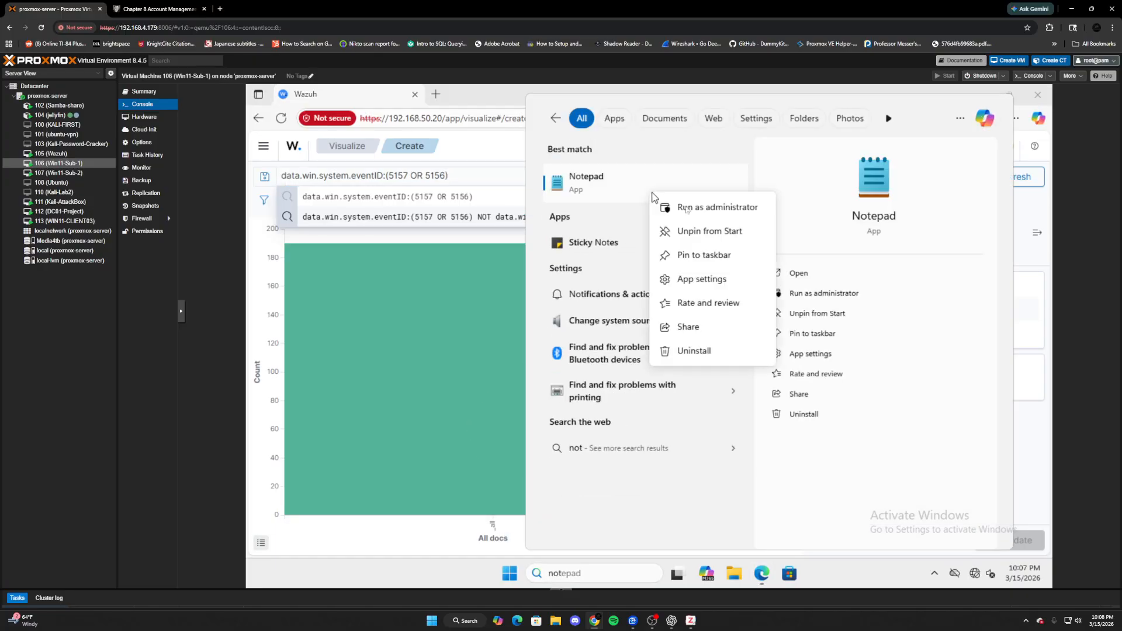
click(710, 216)
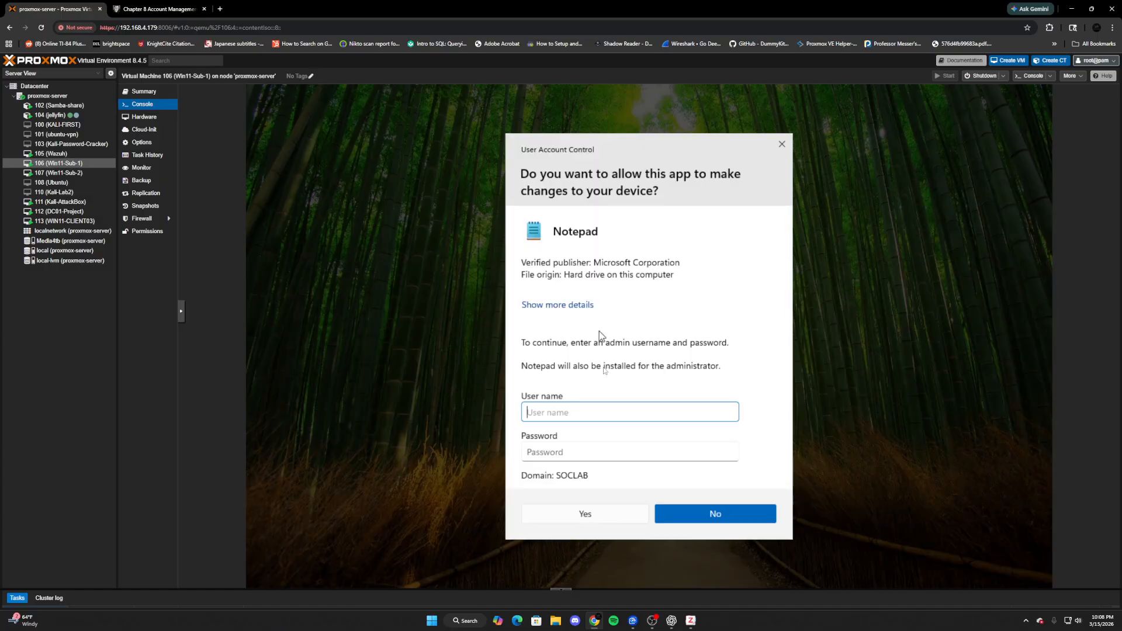
text(administrator)
key(Tab)
text(Pas)
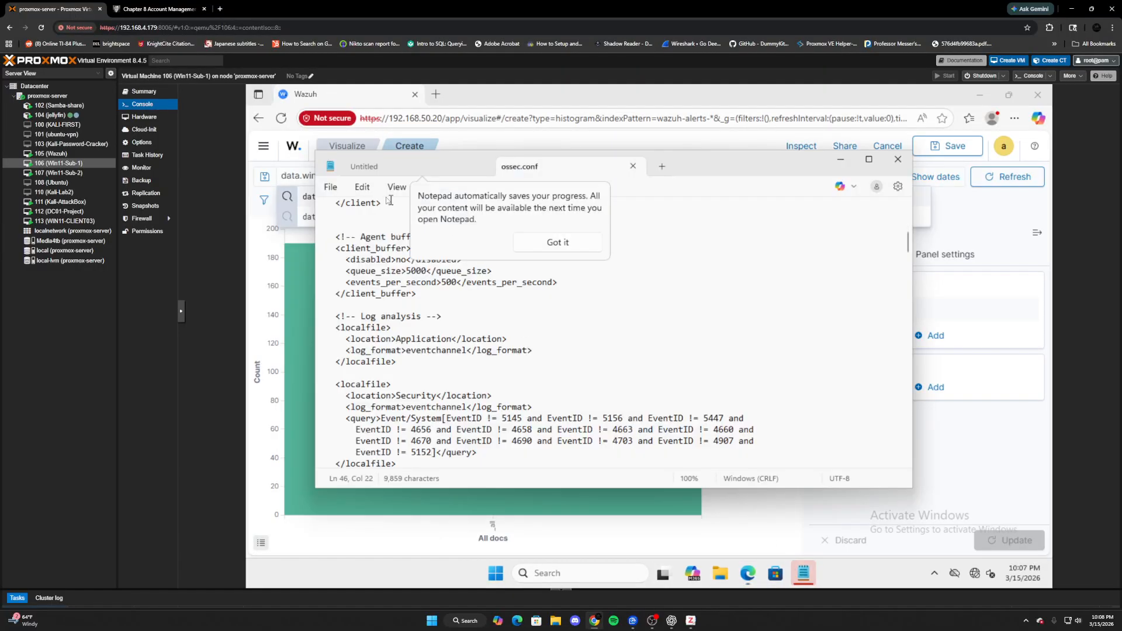
- Close ossec.conf to leave a blank Untitled note, then switch to the WIN11-CLIENT03 console
click(329, 187)
click(329, 187)
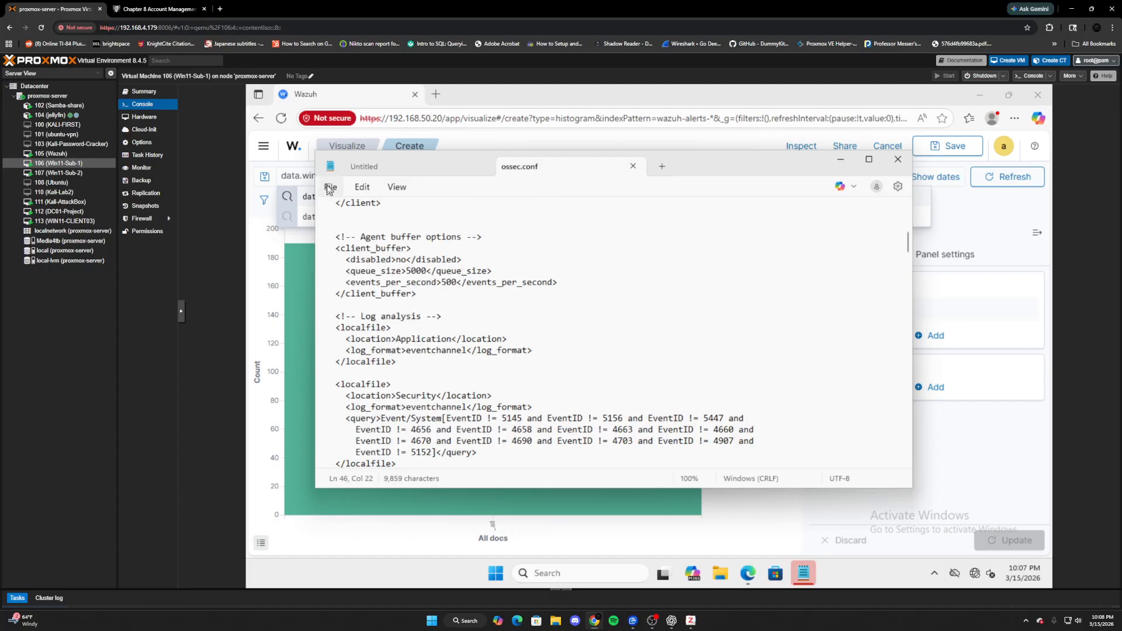
click(403, 168)
click(633, 168)
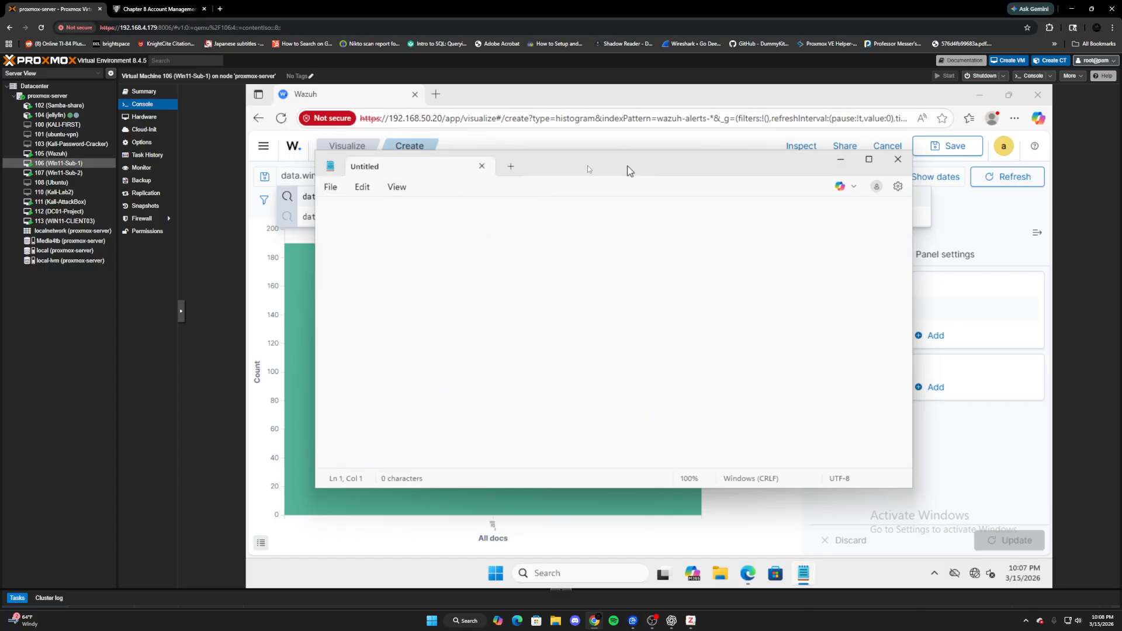
click(520, 167)
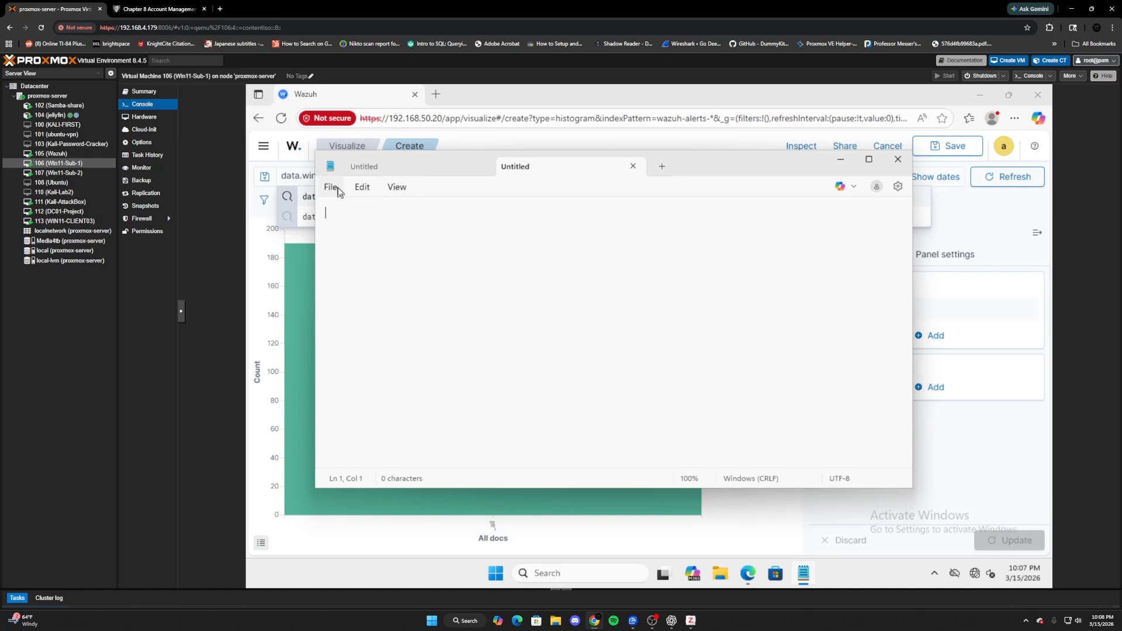
click(65, 221)
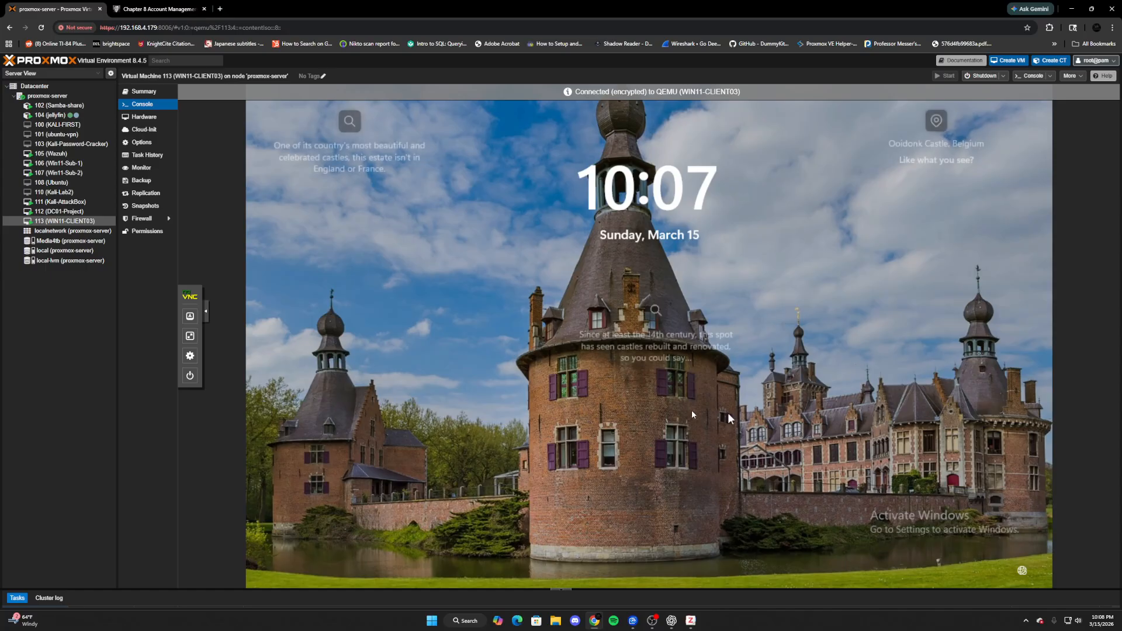
- Sign in to WIN11-CLIENT03 as a different user and close the PowerShell window
click(725, 416)
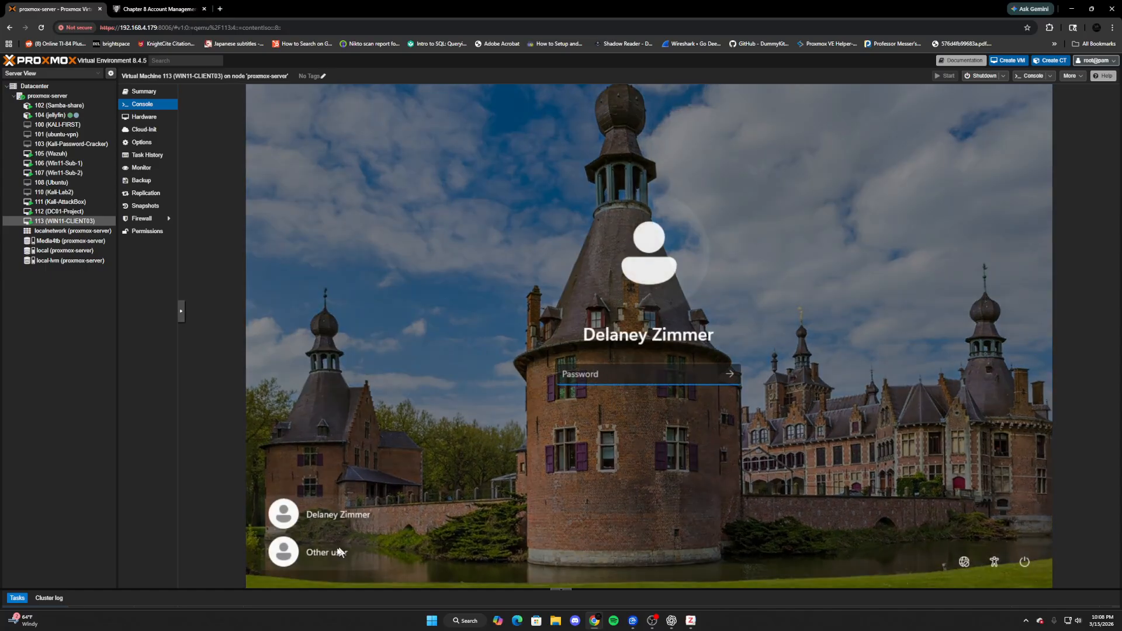
click(316, 552)
text(dzim)
key(Tab)
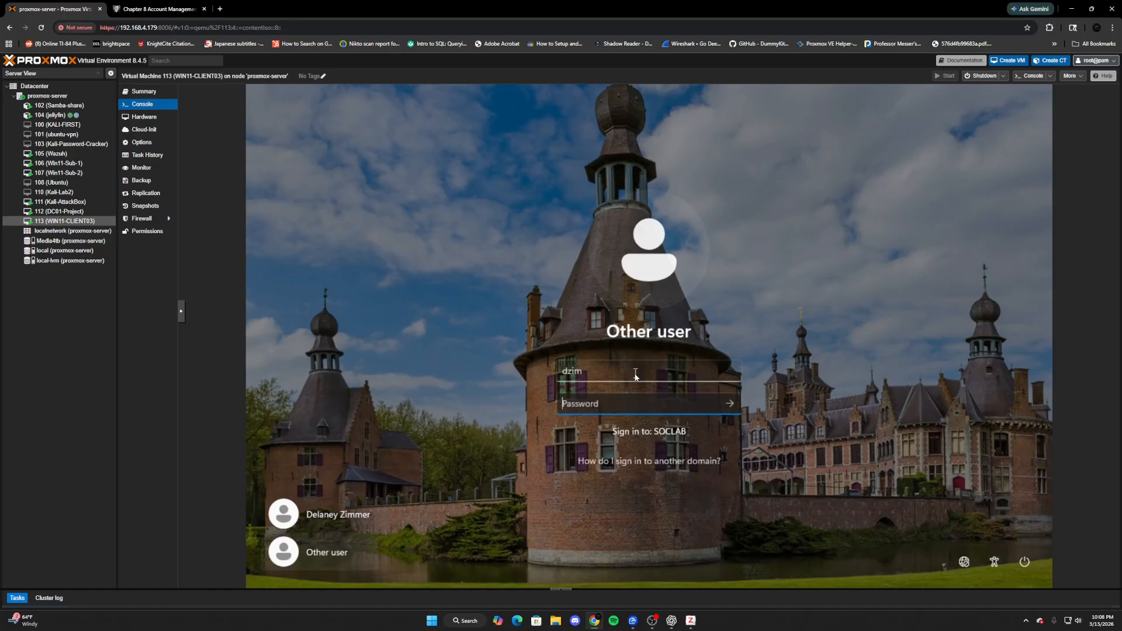
text(••)
key(Return)
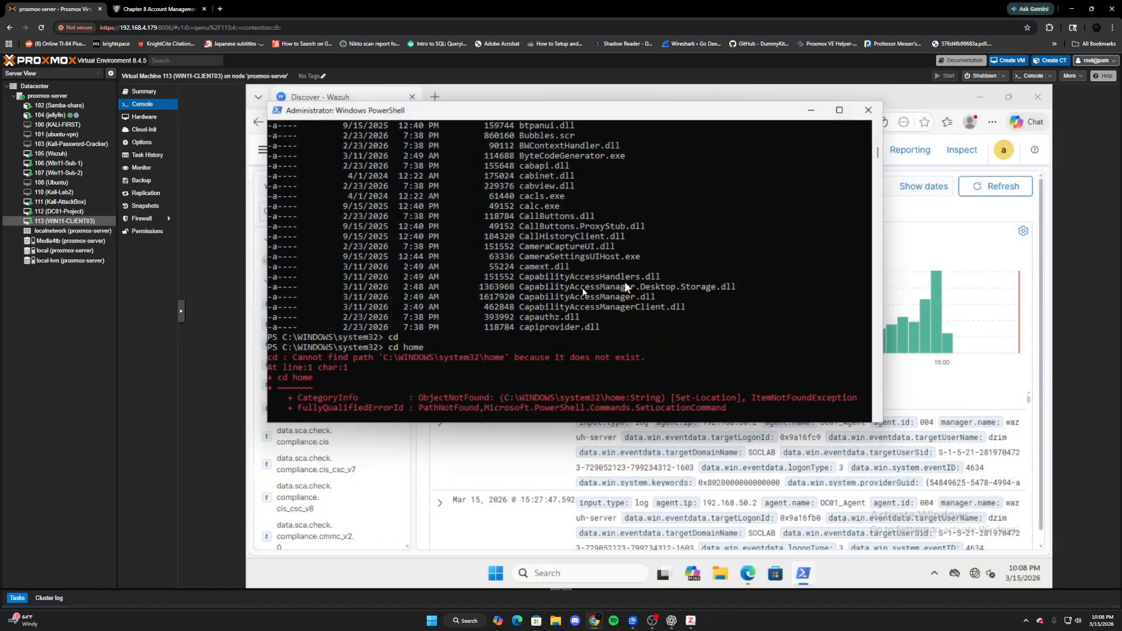
click(865, 114)
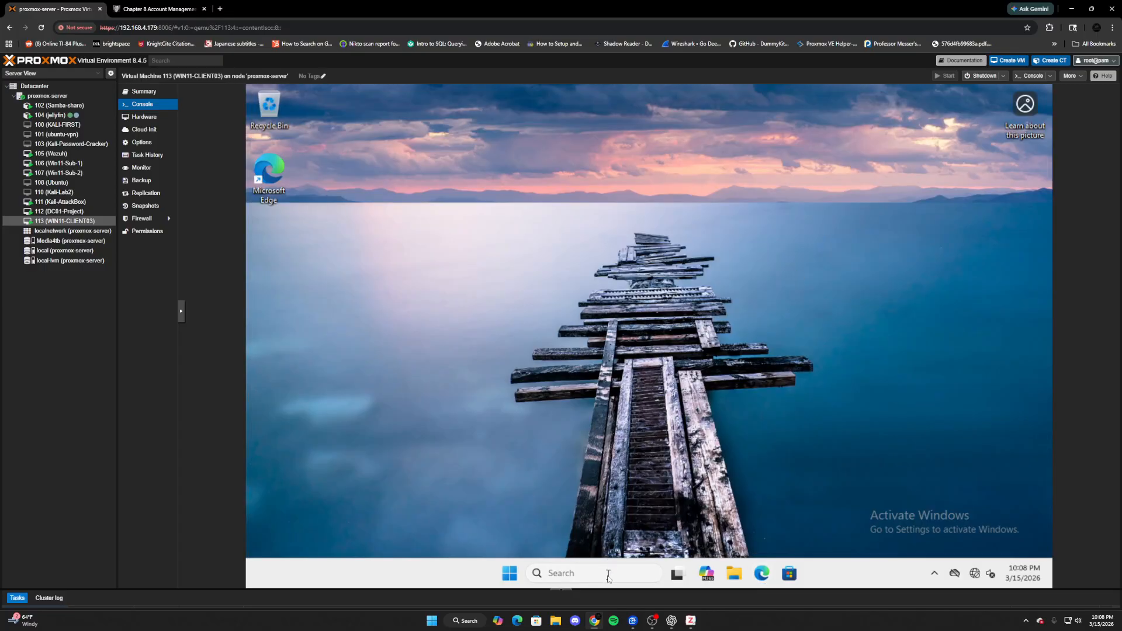
- Run Notepad as administrator, correcting the administrator user name and entering its password
click(608, 577)
text(note)
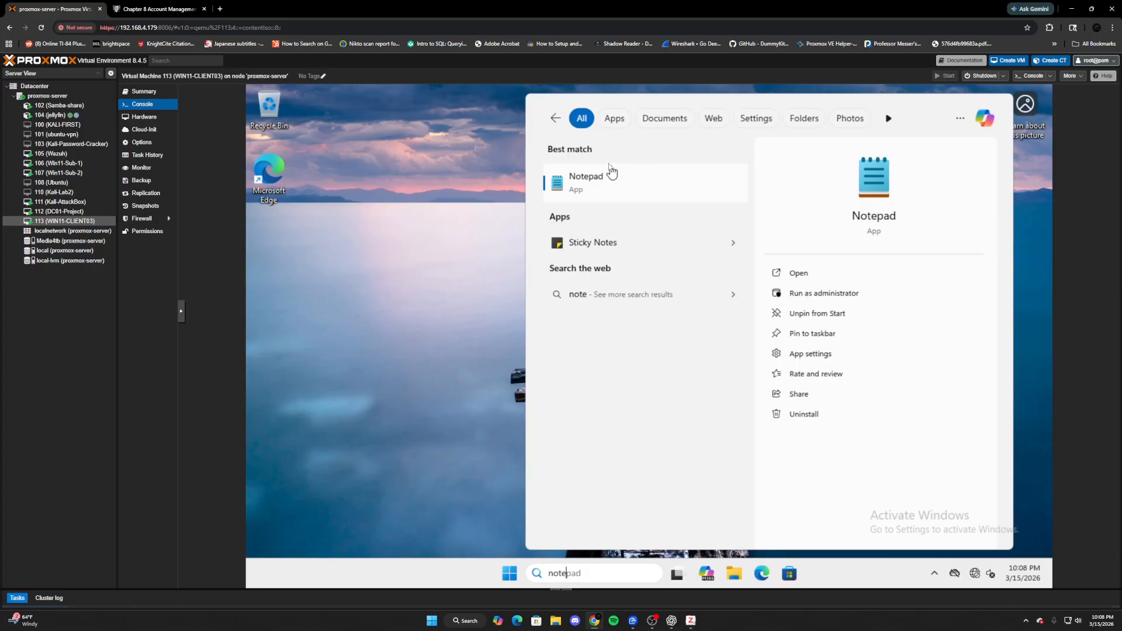
right_click(619, 185)
click(642, 203)
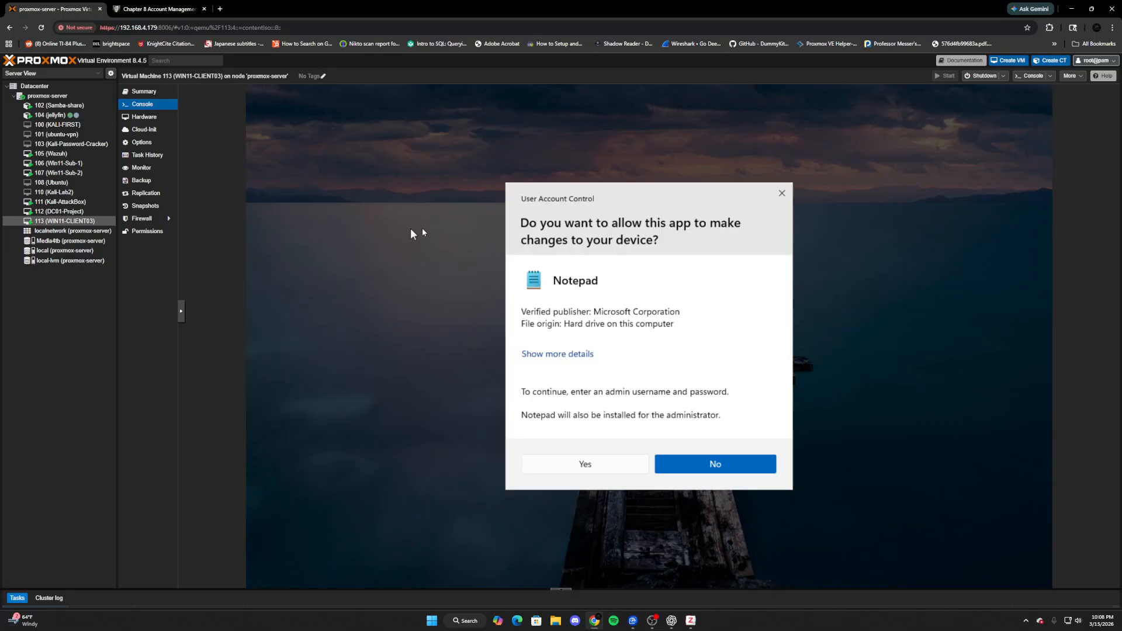
text(admin)
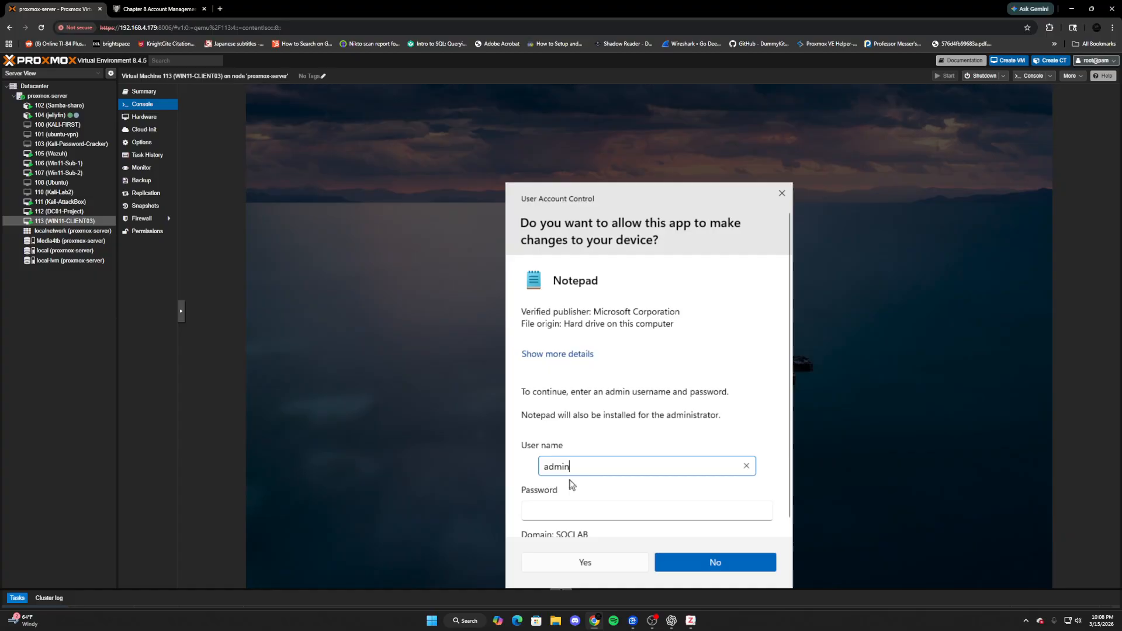
text(ster)
text(tor)
key(Tab)
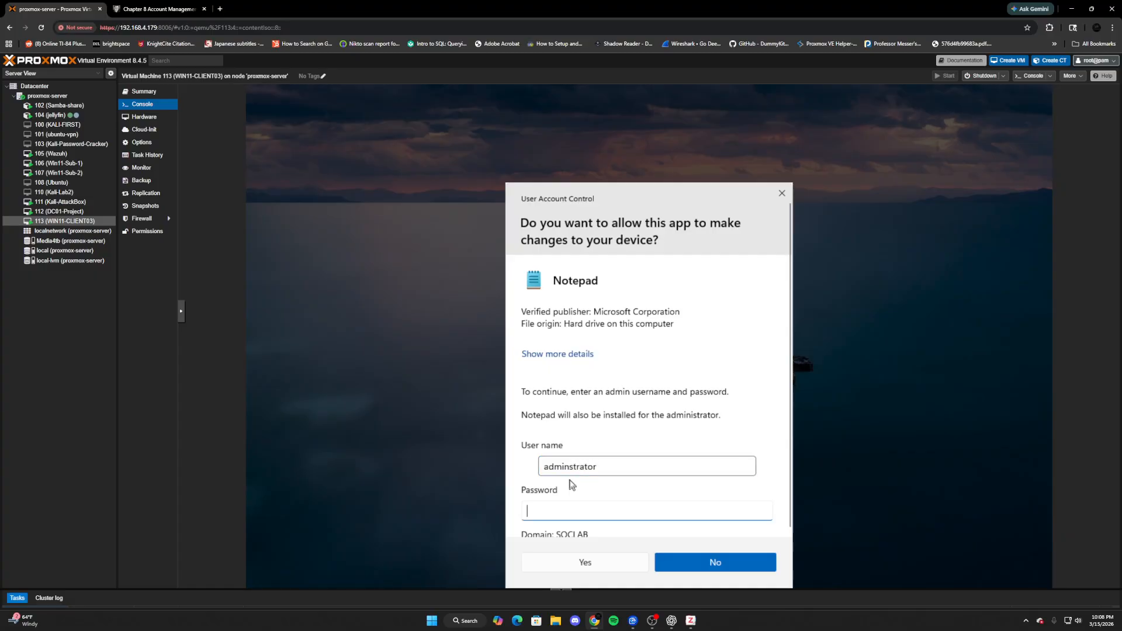
click(606, 471)
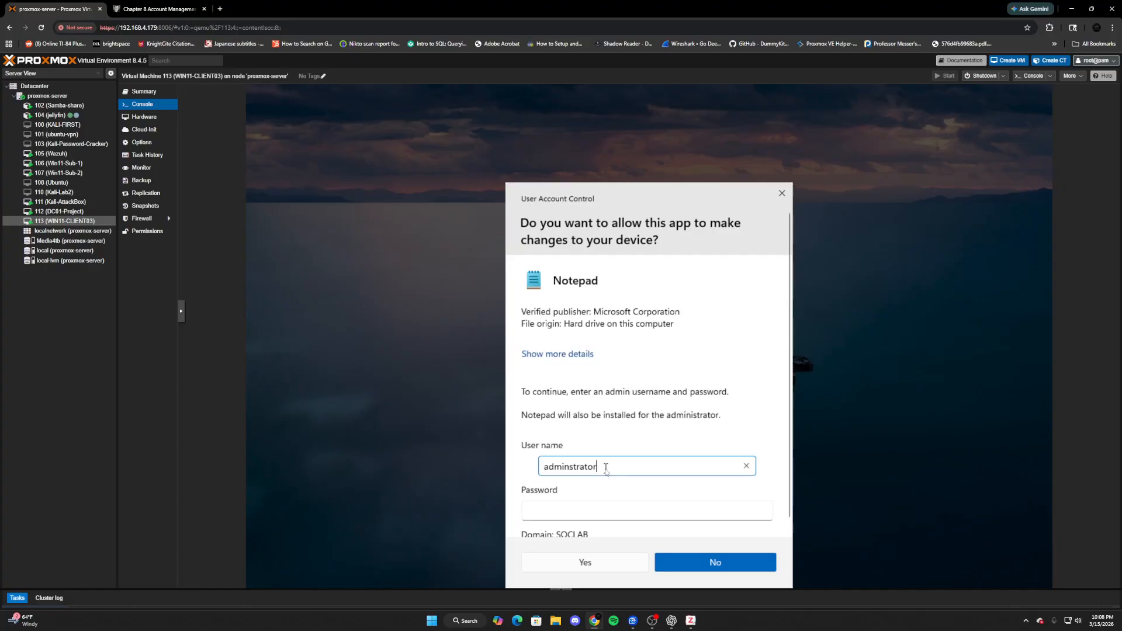
key(BackSpace)
key(Tab)
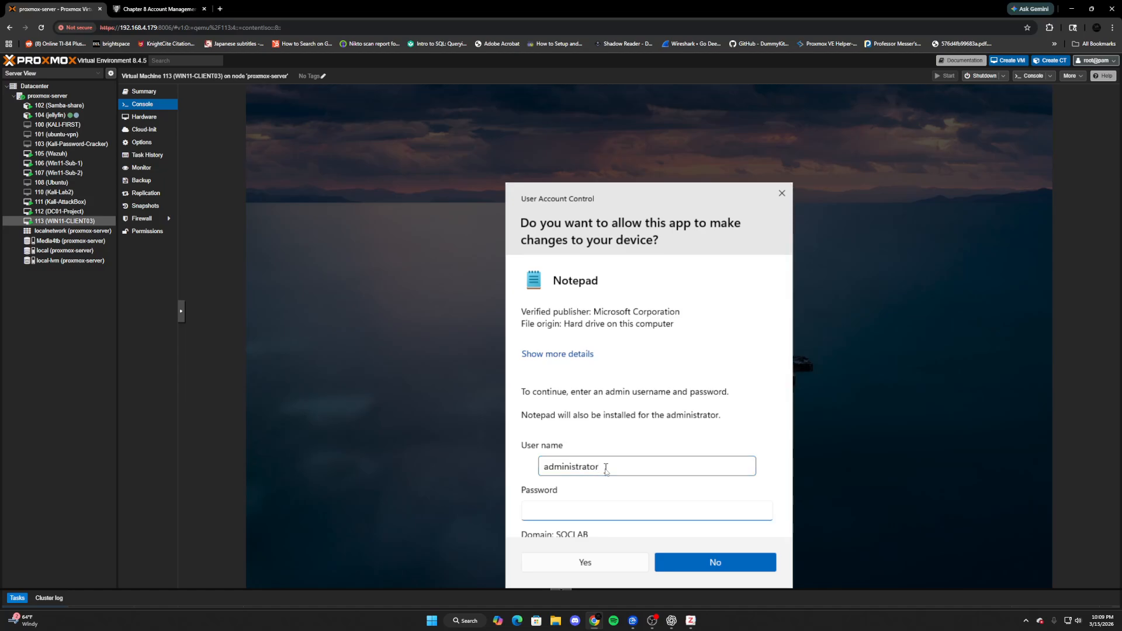
text(••••••••••)
key(Return)
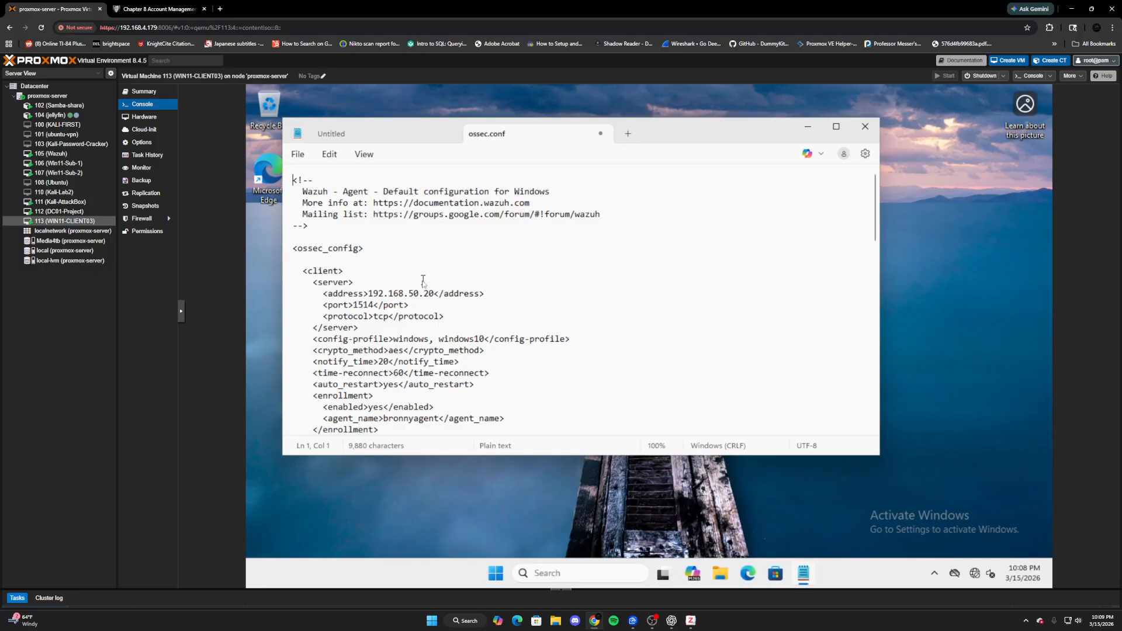
- Delete 'and EventID != 5157' from the Security event query so it ends at 5152
scroll(423, 281, down, 3)
scroll(423, 281, up, 3)
scroll(518, 320, down, 8)
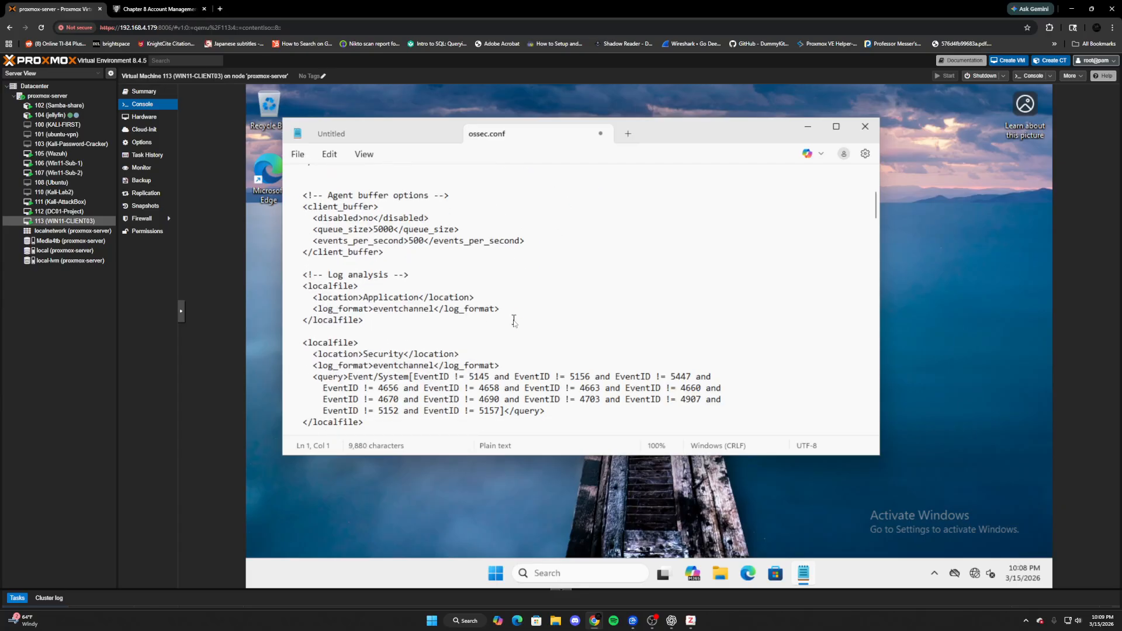
scroll(515, 323, down, 2)
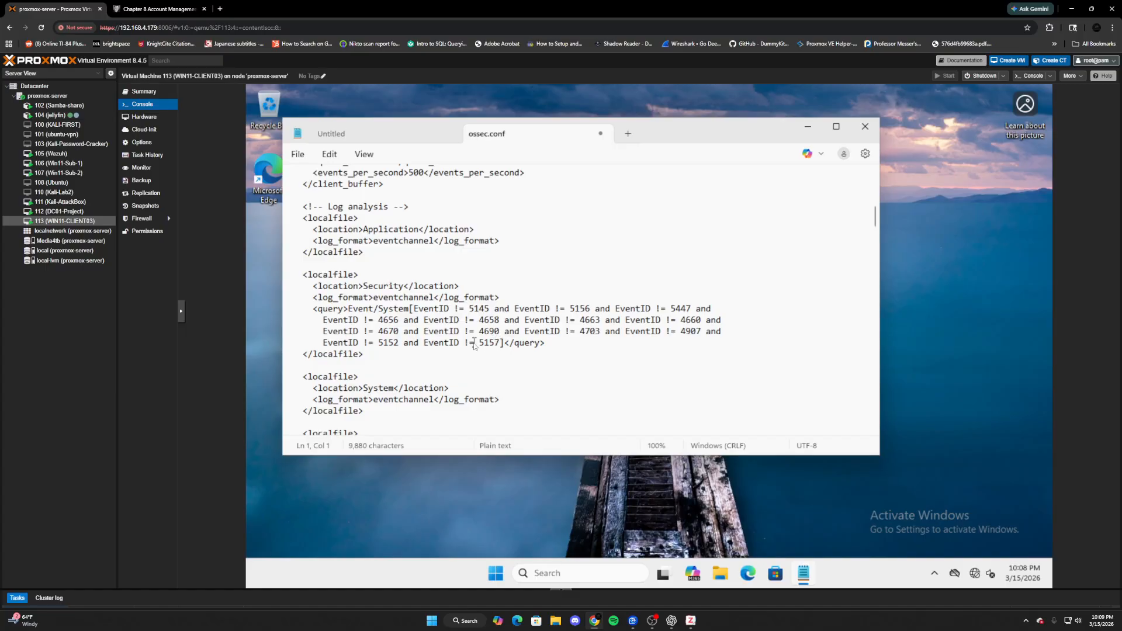
click(501, 345)
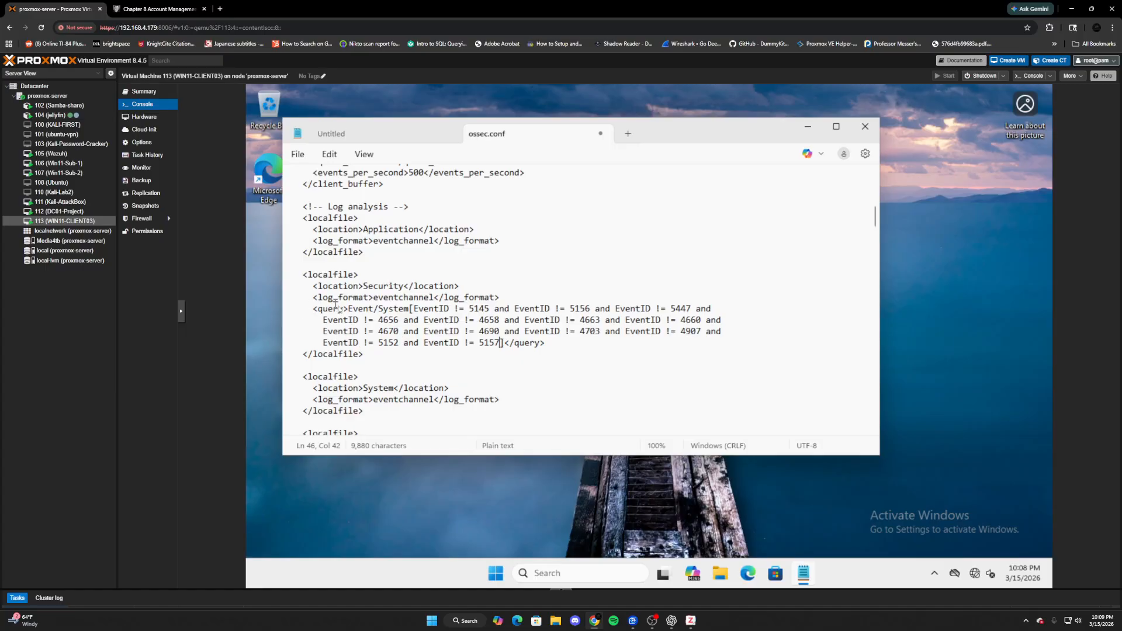
scroll(363, 305, down, 4)
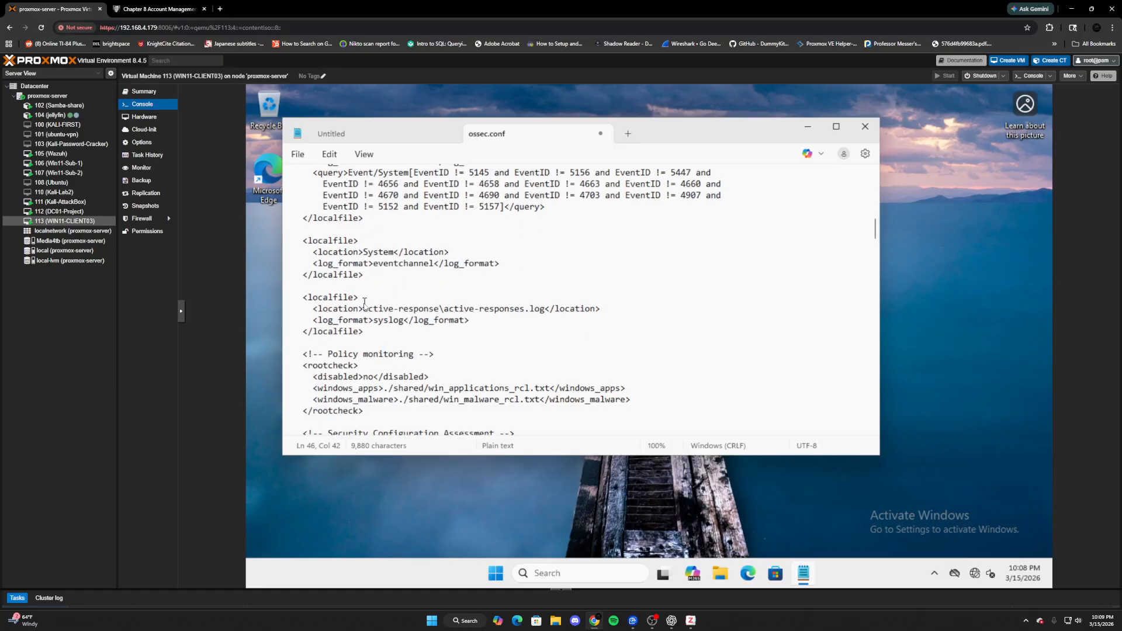
scroll(364, 302, up, 2)
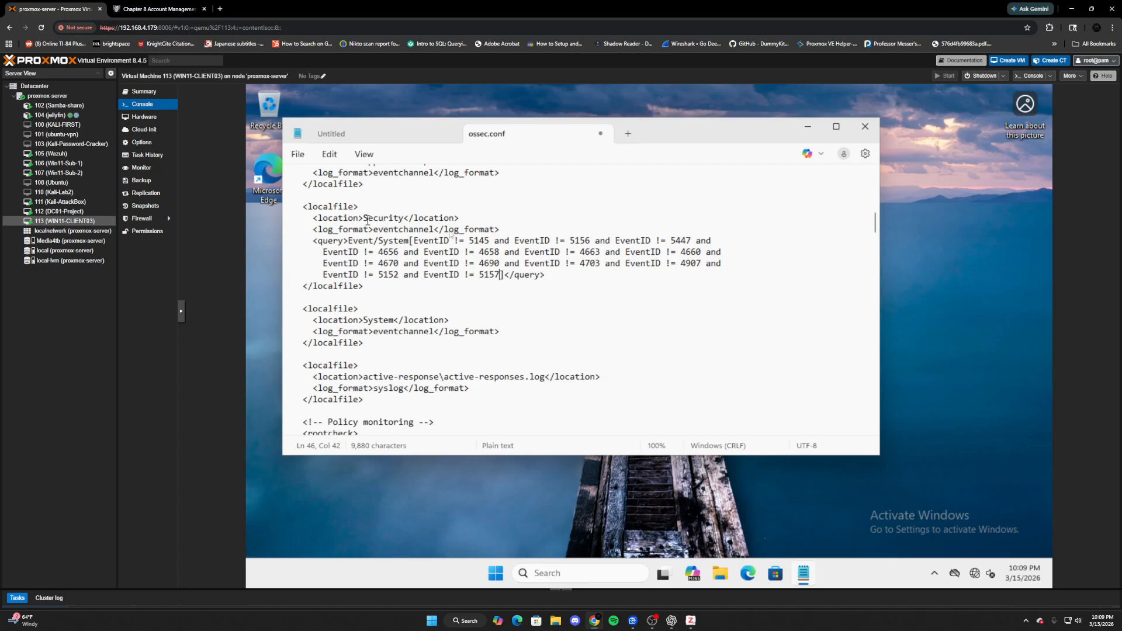
drag(500, 276, 405, 278)
key(BackSpace)
key(BackSpace)
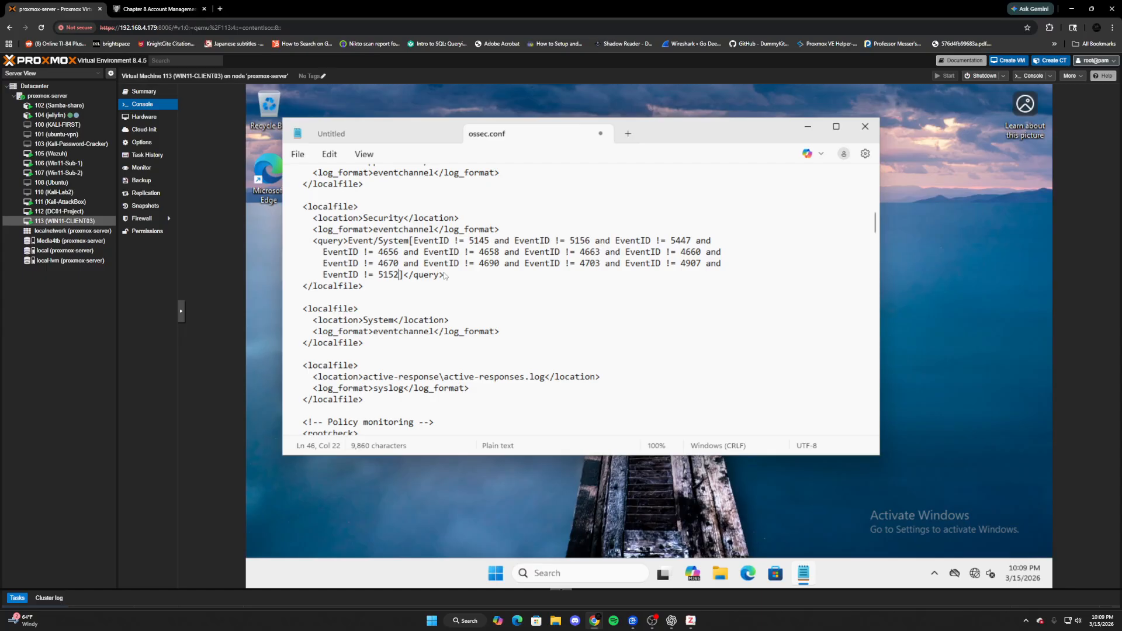
click(164, 5)
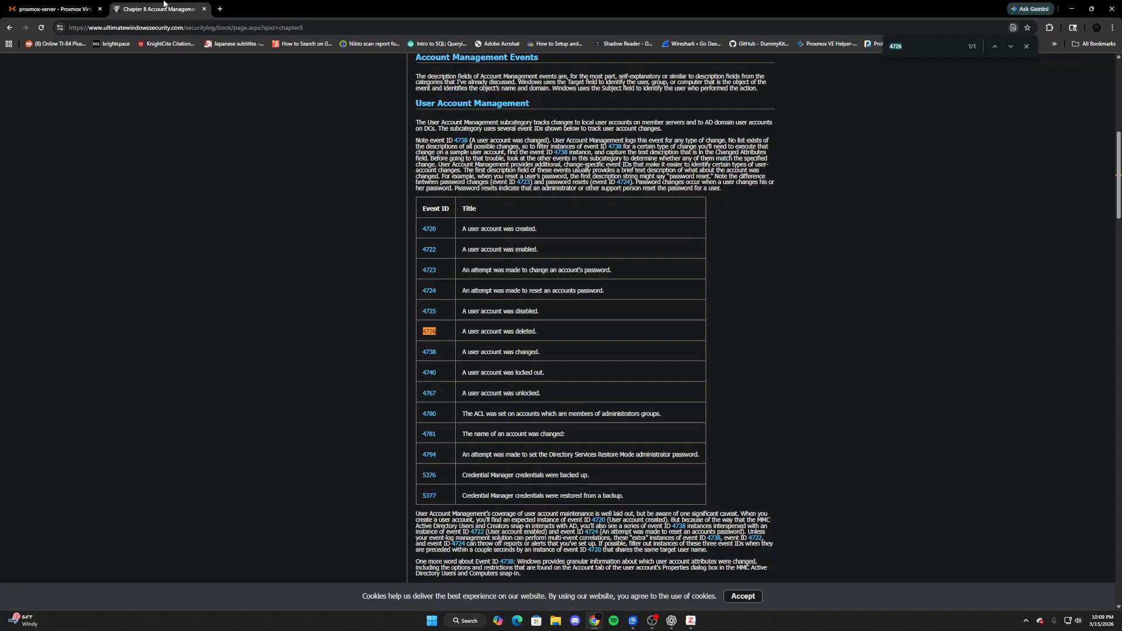
scroll(587, 247, up, 8)
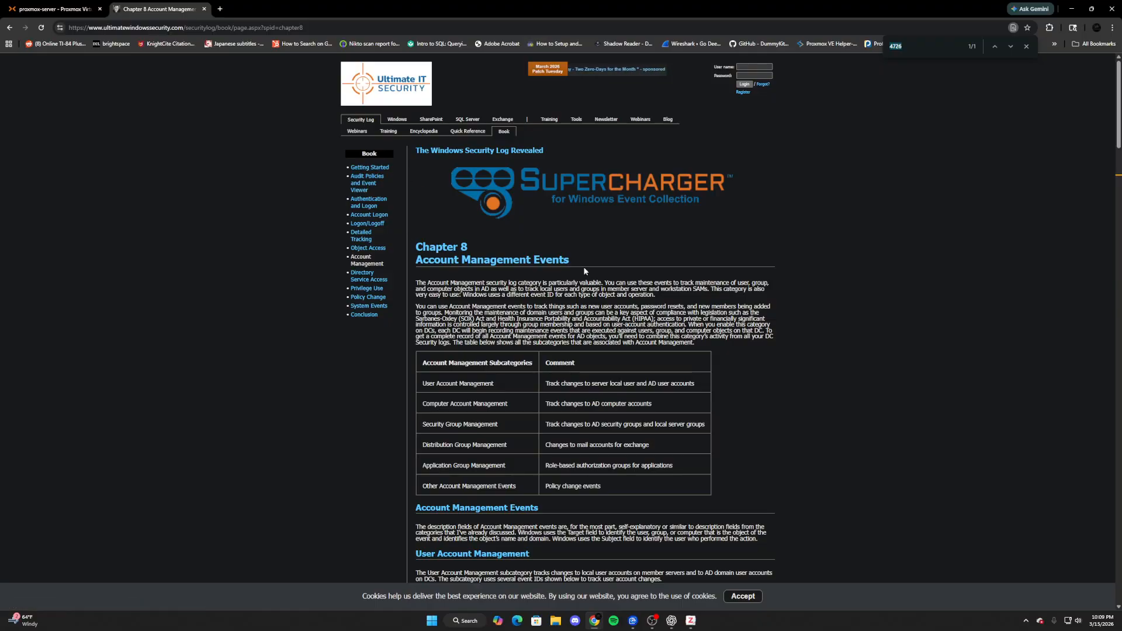
click(376, 168)
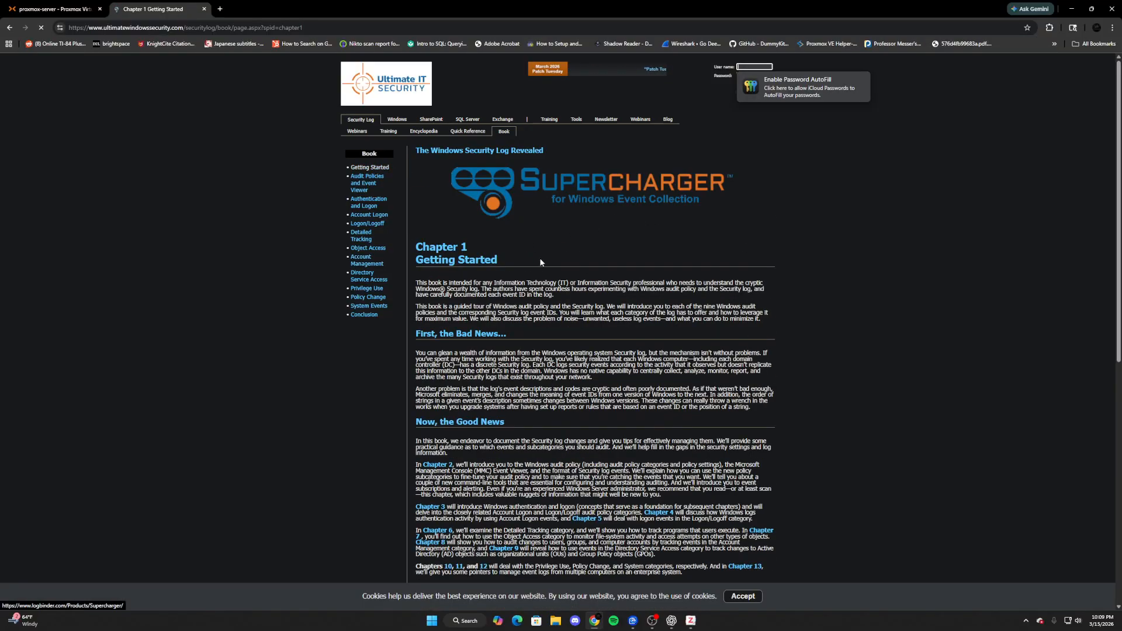
scroll(538, 218, down, 4)
scroll(540, 259, down, 4)
scroll(539, 266, up, 8)
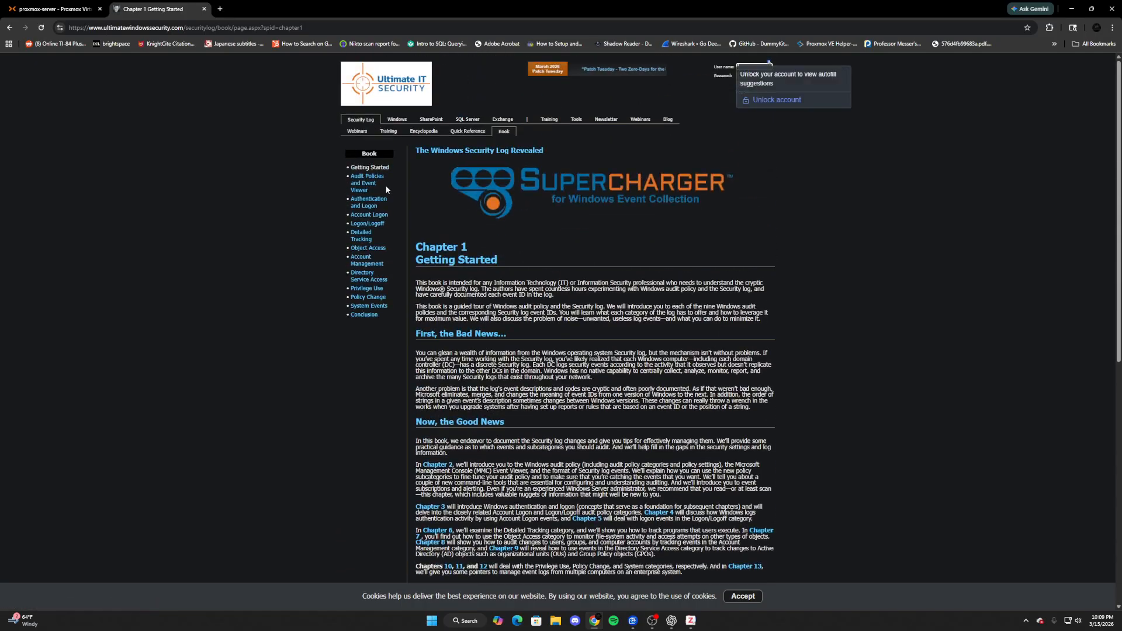
click(359, 205)
scroll(594, 225, down, 10)
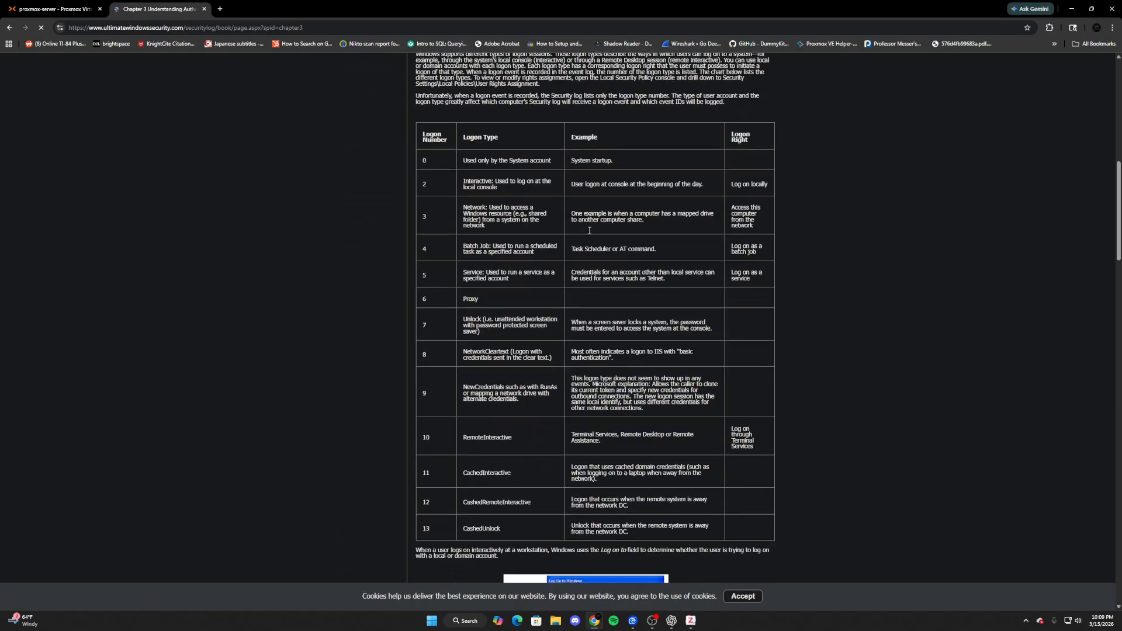
scroll(556, 216, down, 10)
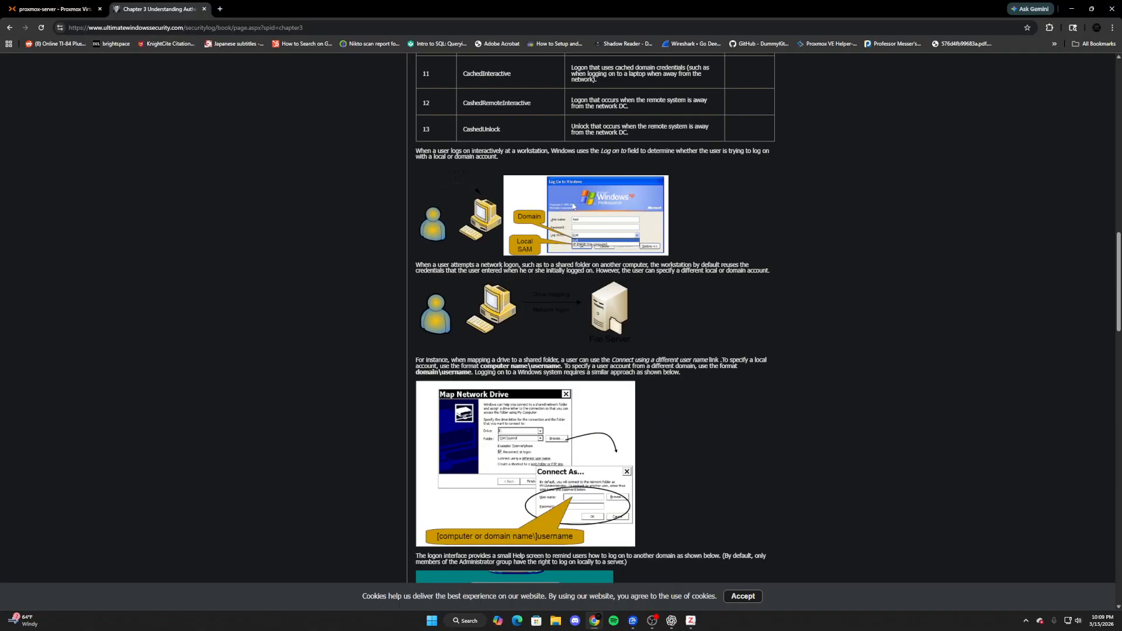
scroll(570, 231, down, 15)
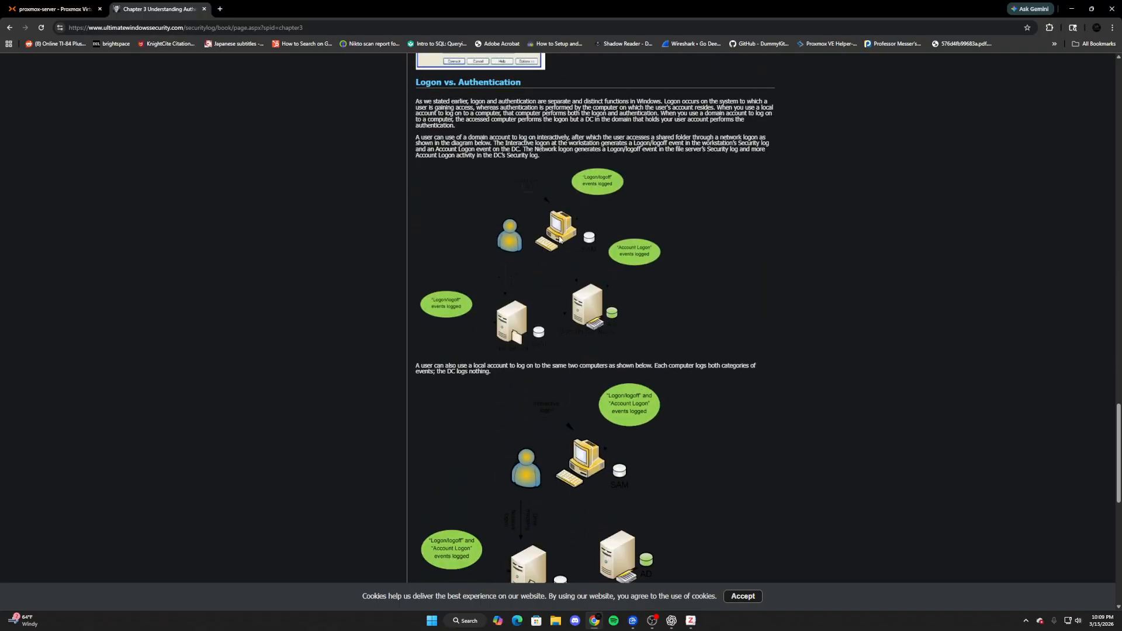
scroll(637, 271, up, 20)
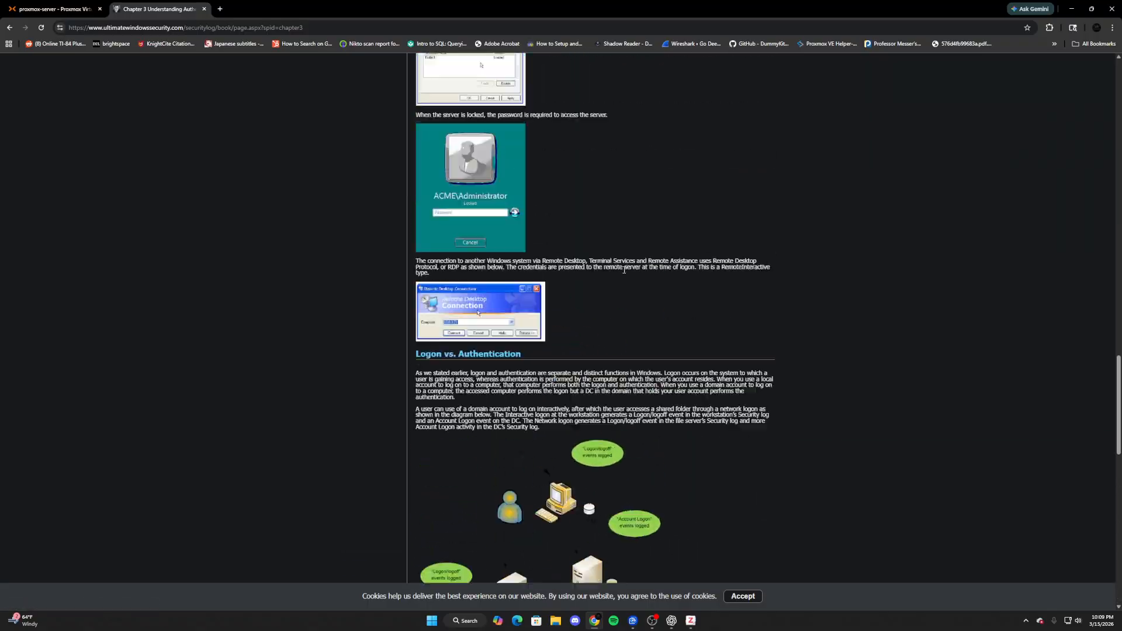
scroll(549, 255, up, 10)
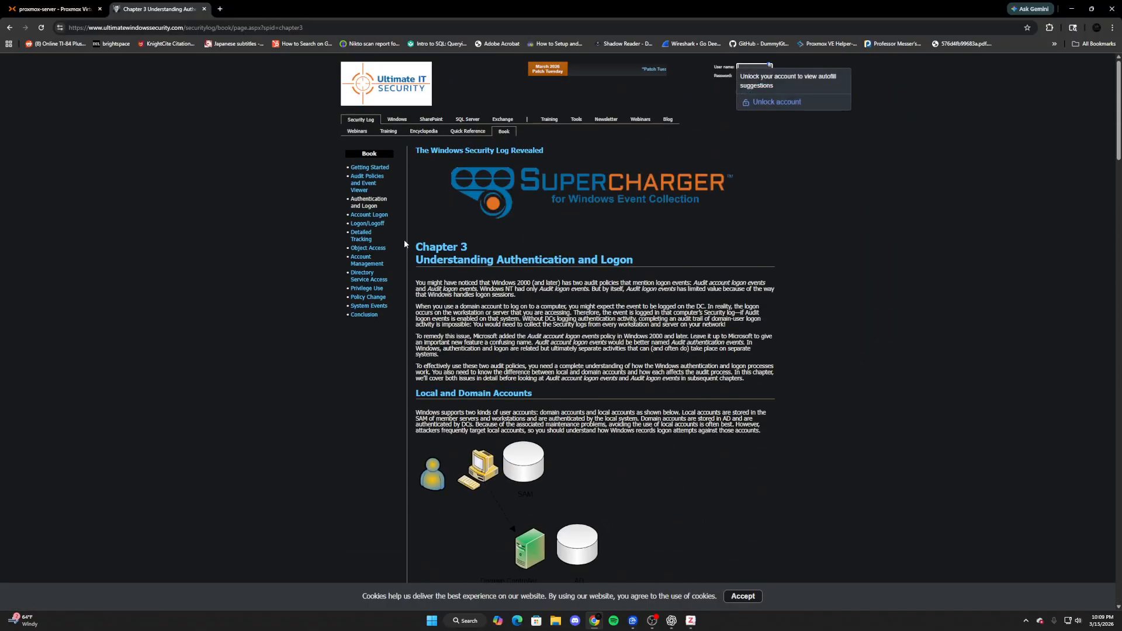
click(367, 224)
scroll(543, 280, down, 20)
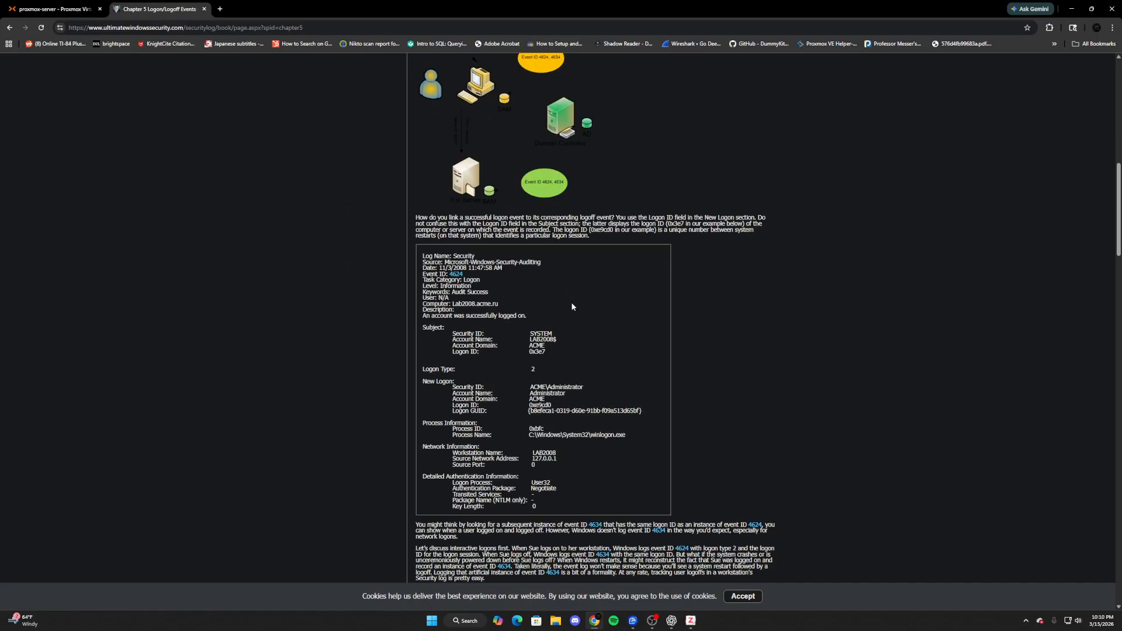
scroll(565, 313, down, 20)
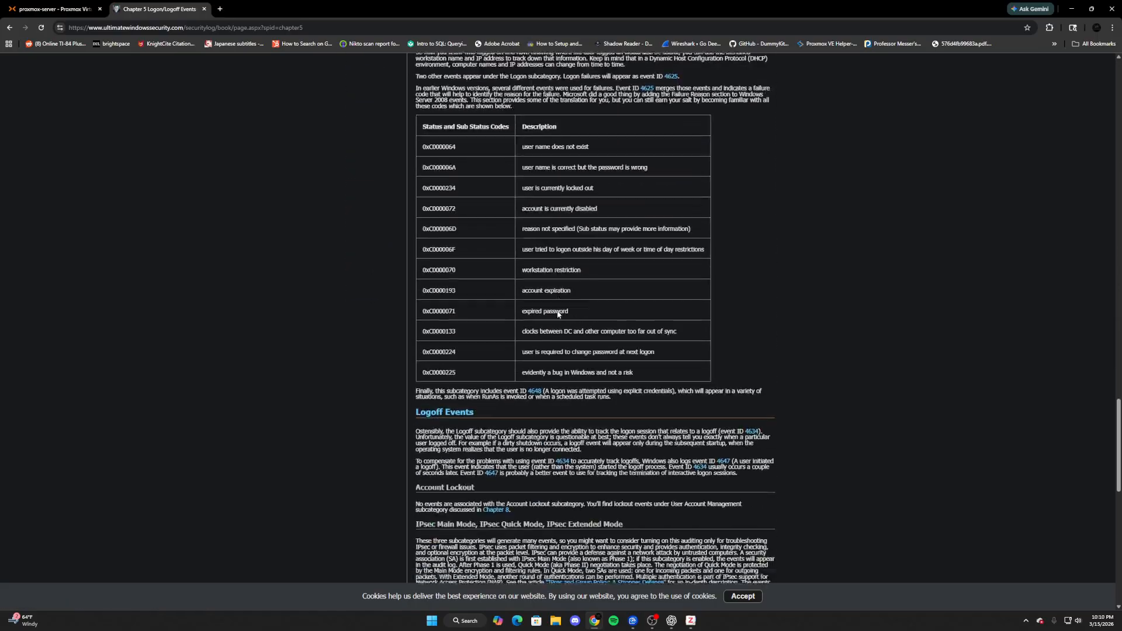
scroll(546, 318, up, 20)
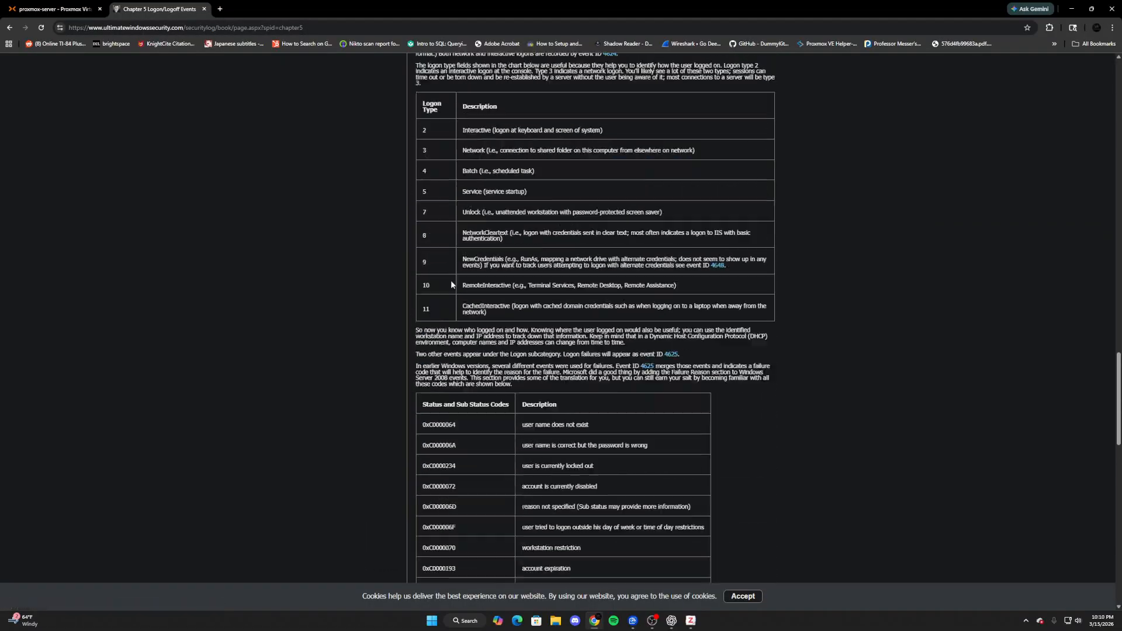
scroll(400, 248, up, 11)
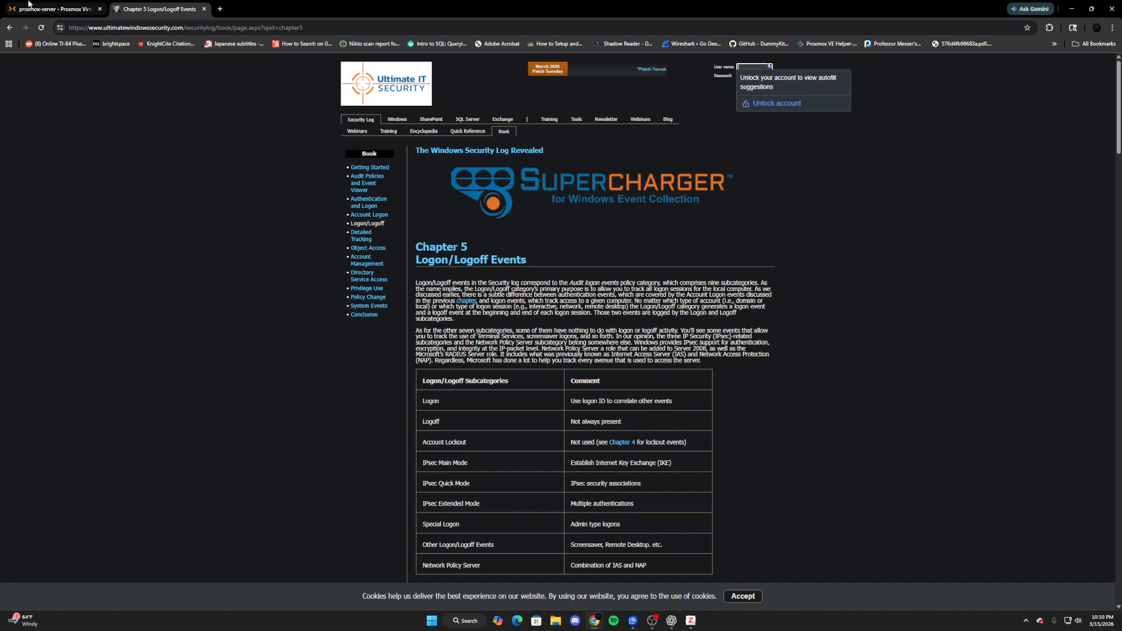
mouse_move(35, 3)
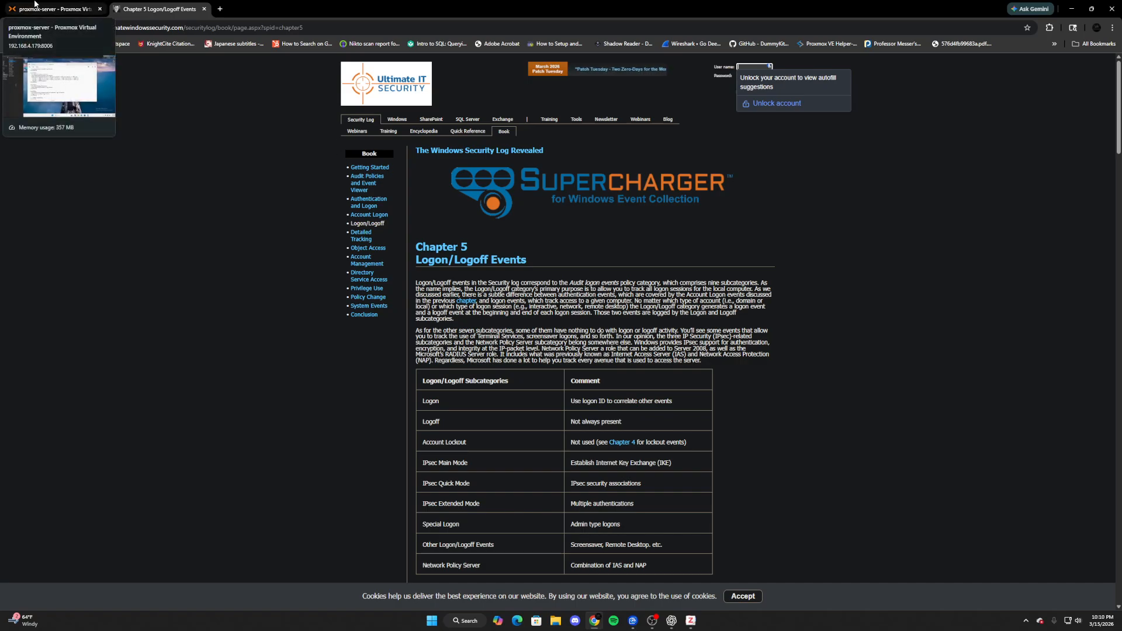
click(35, 4)
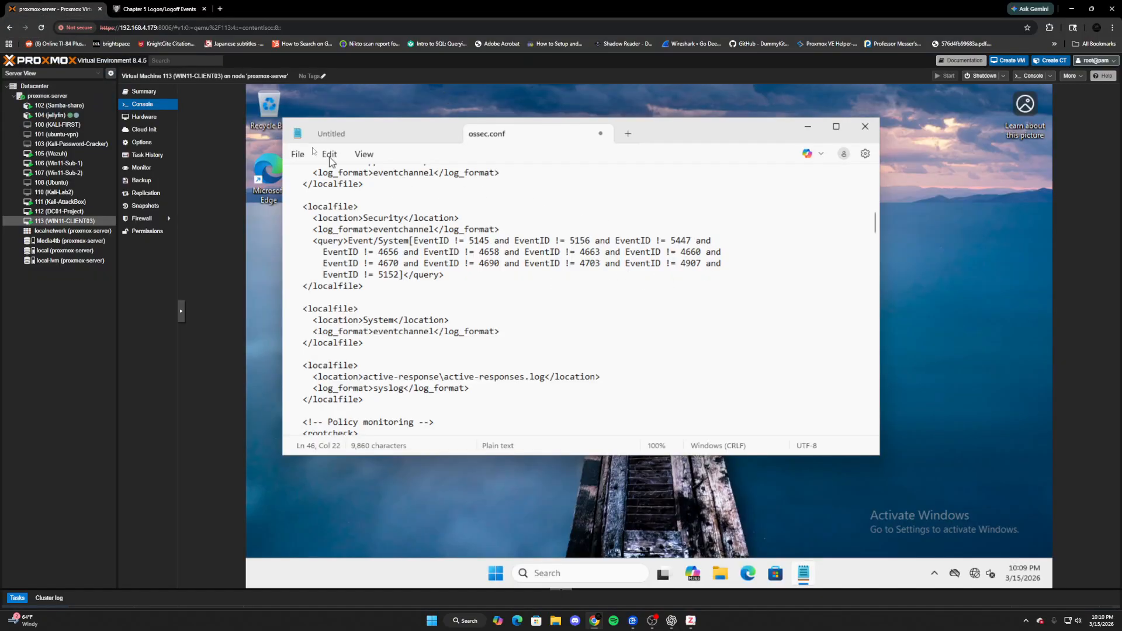
- Save ossec.conf, close Notepad, and dismiss the Windows search panel to show the desktop
click(297, 155)
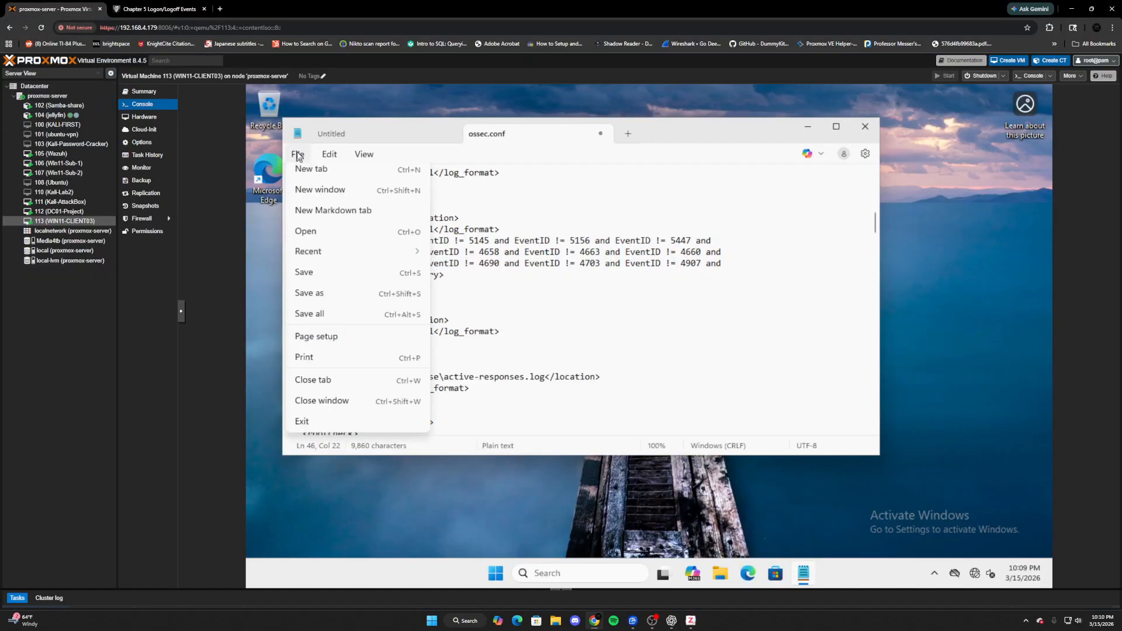
click(313, 279)
click(864, 127)
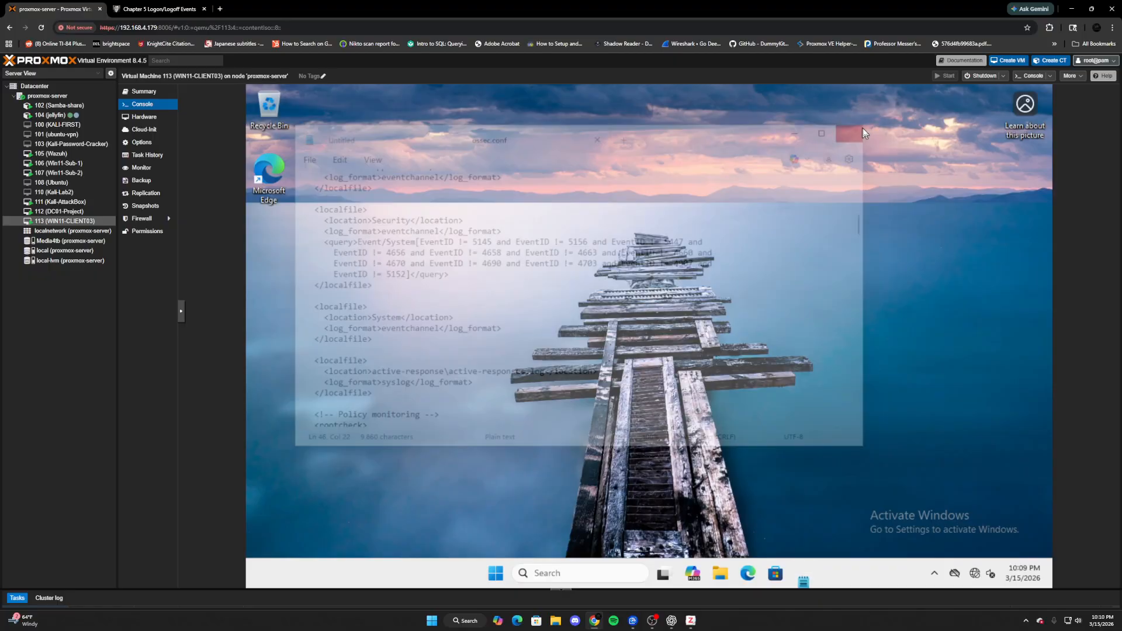
click(576, 575)
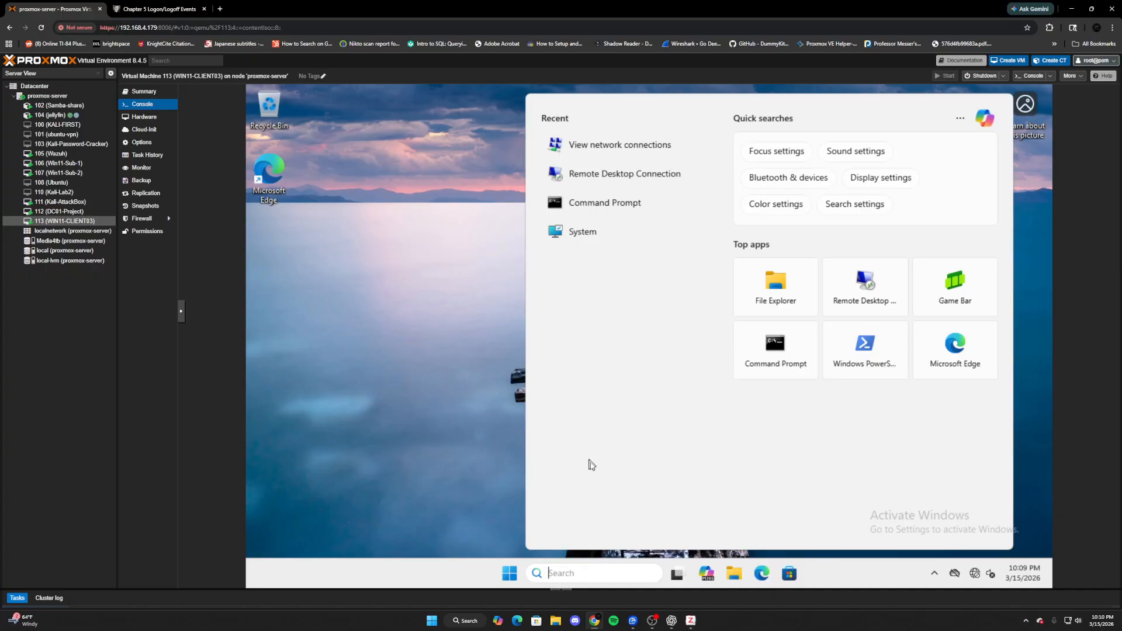
click(397, 331)
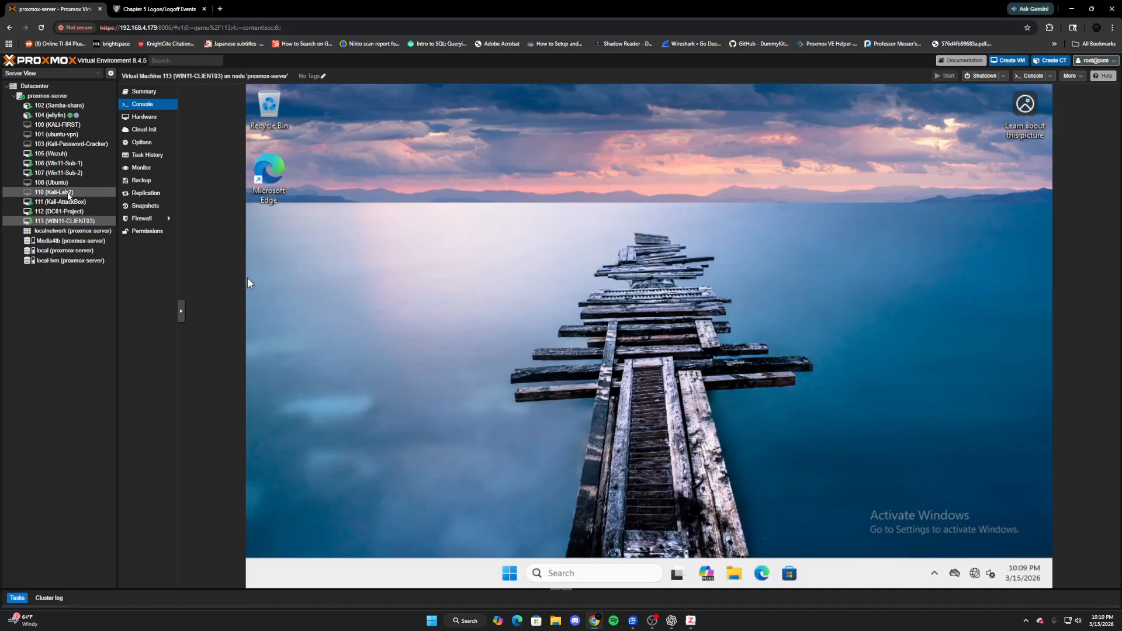
- On Win11-Sub-1, browse Notepad's Open dialog to C:\Program Files (x86)\ossec-agent
click(67, 164)
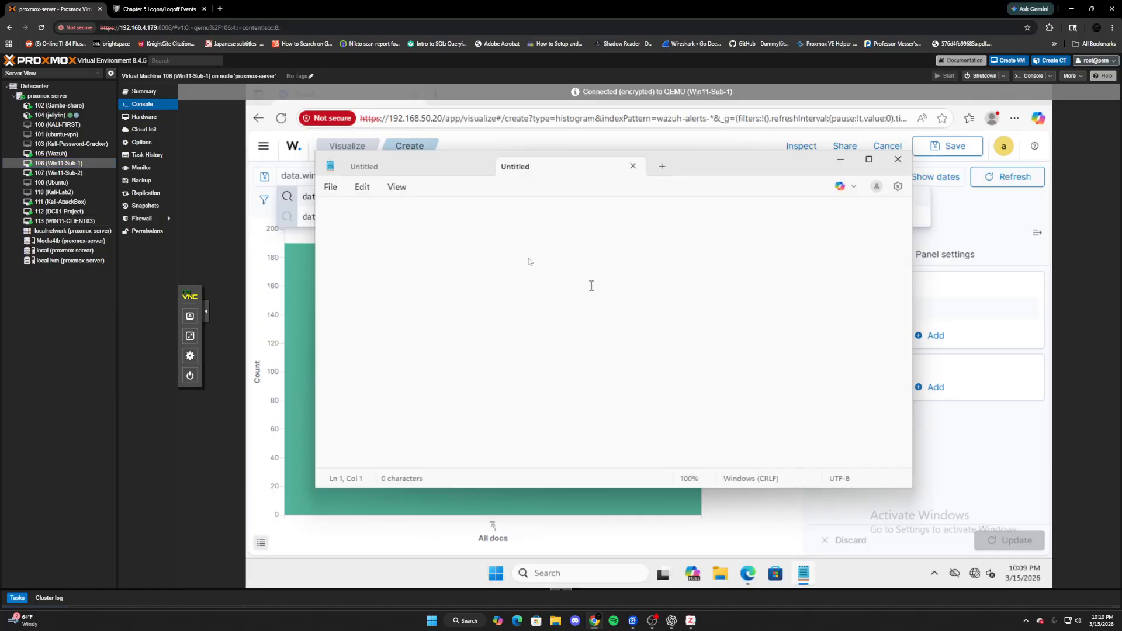
click(332, 187)
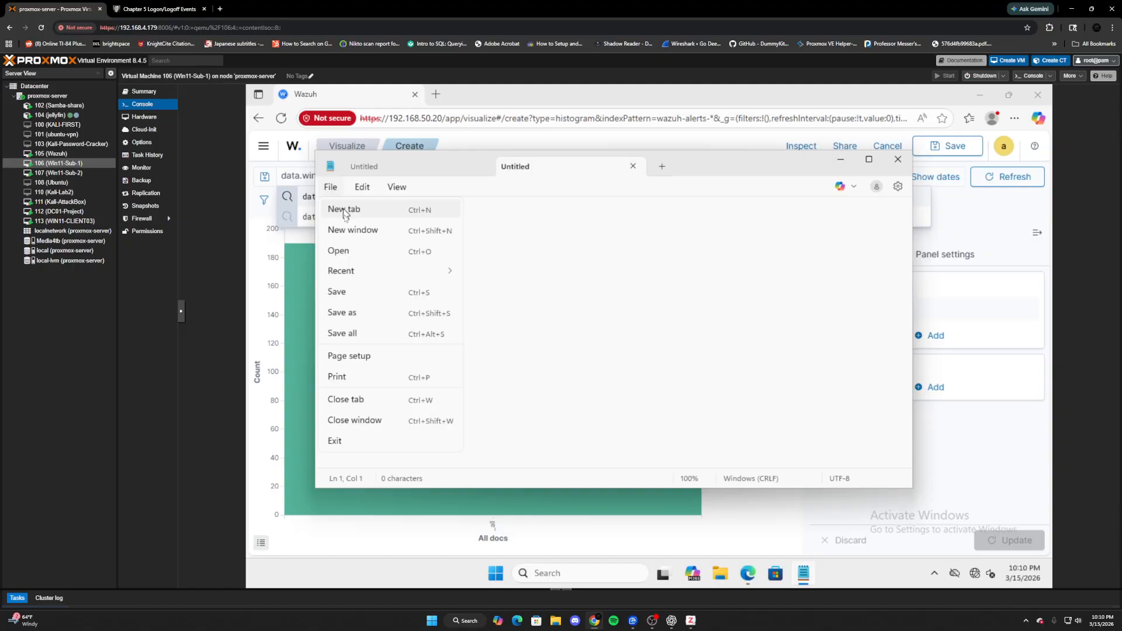
click(347, 256)
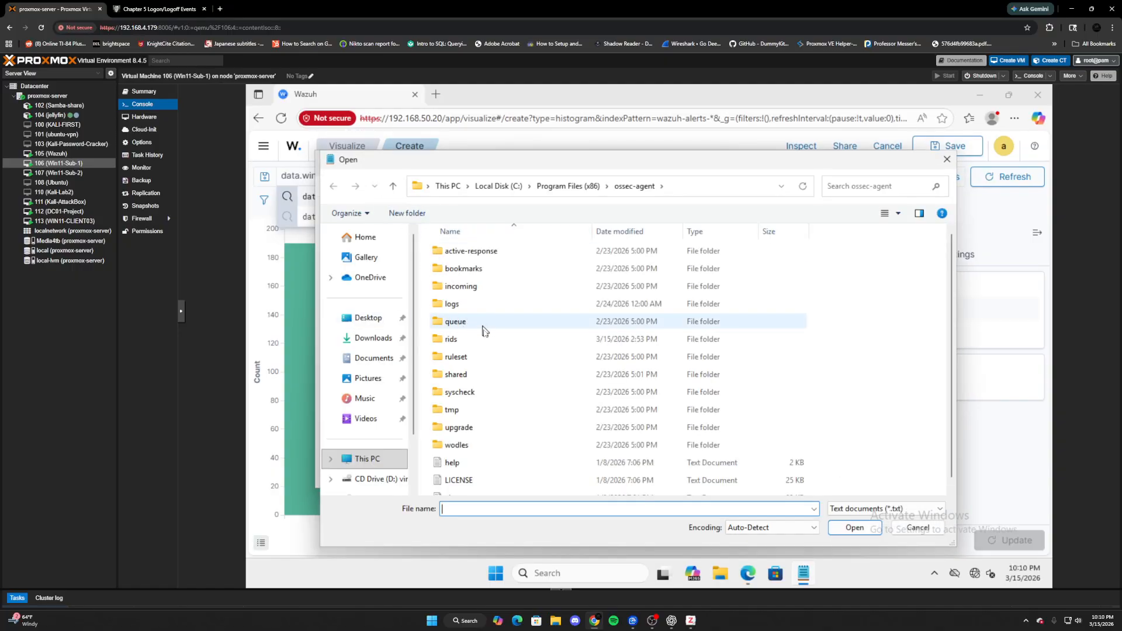
scroll(374, 471, down, 2)
click(362, 396)
double_click(525, 258)
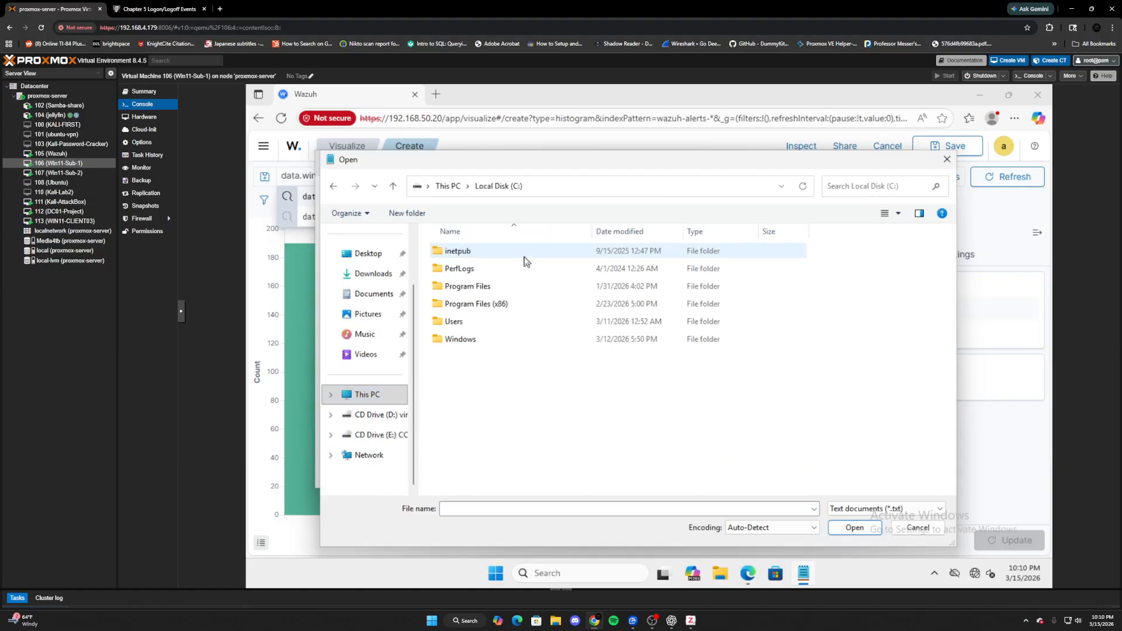
double_click(522, 309)
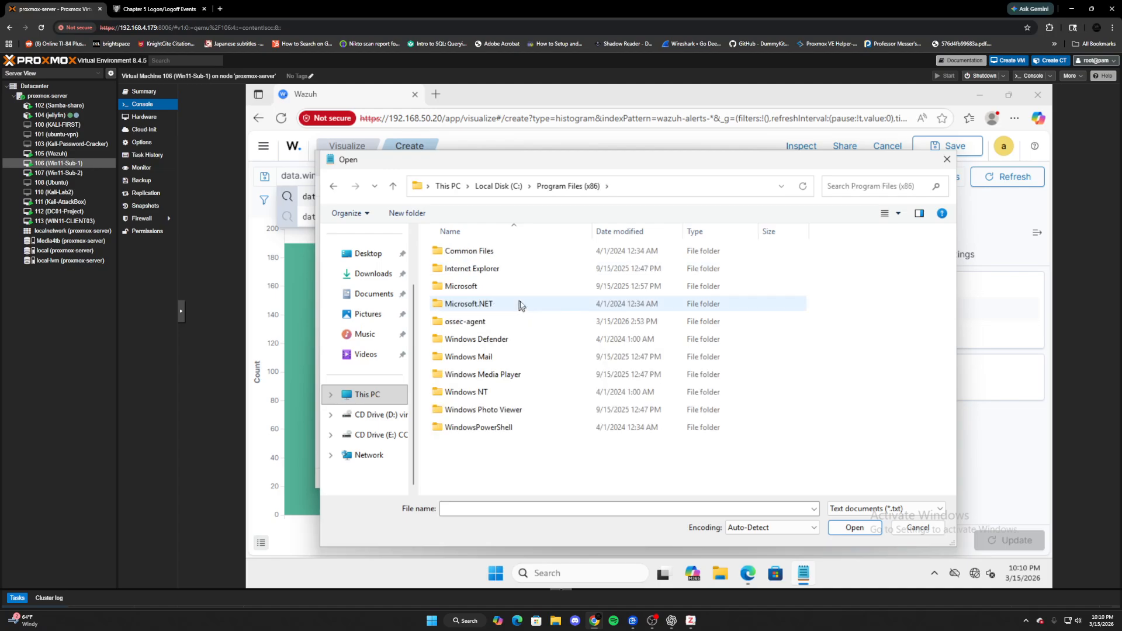
double_click(494, 323)
- Set the file type to All files and open ossec.conf
scroll(592, 351, down, 1)
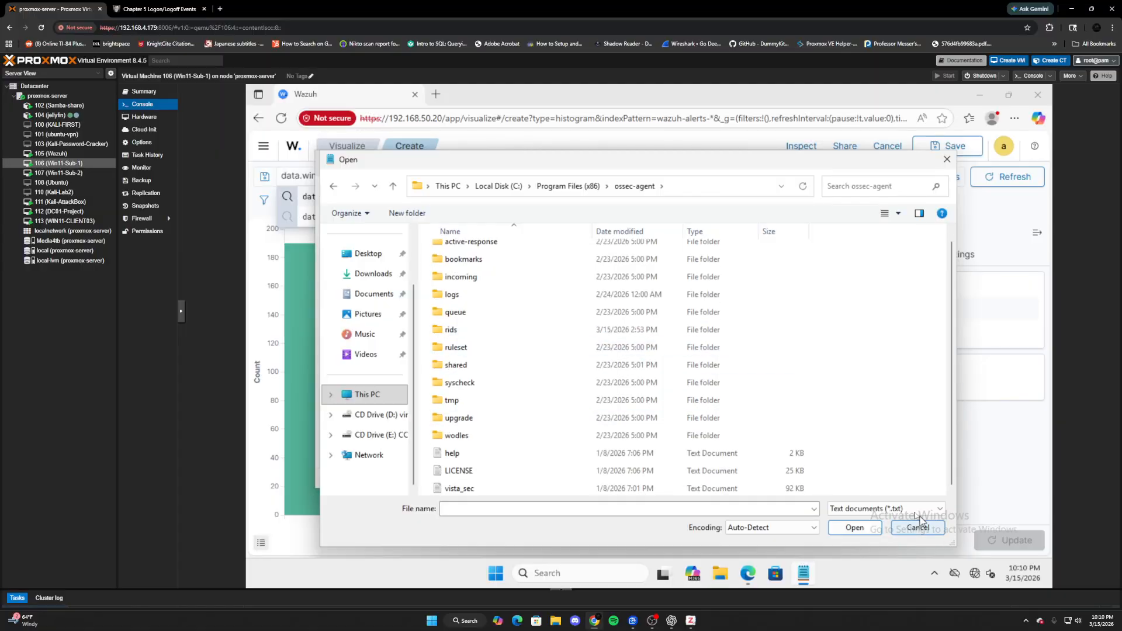
click(894, 509)
click(848, 532)
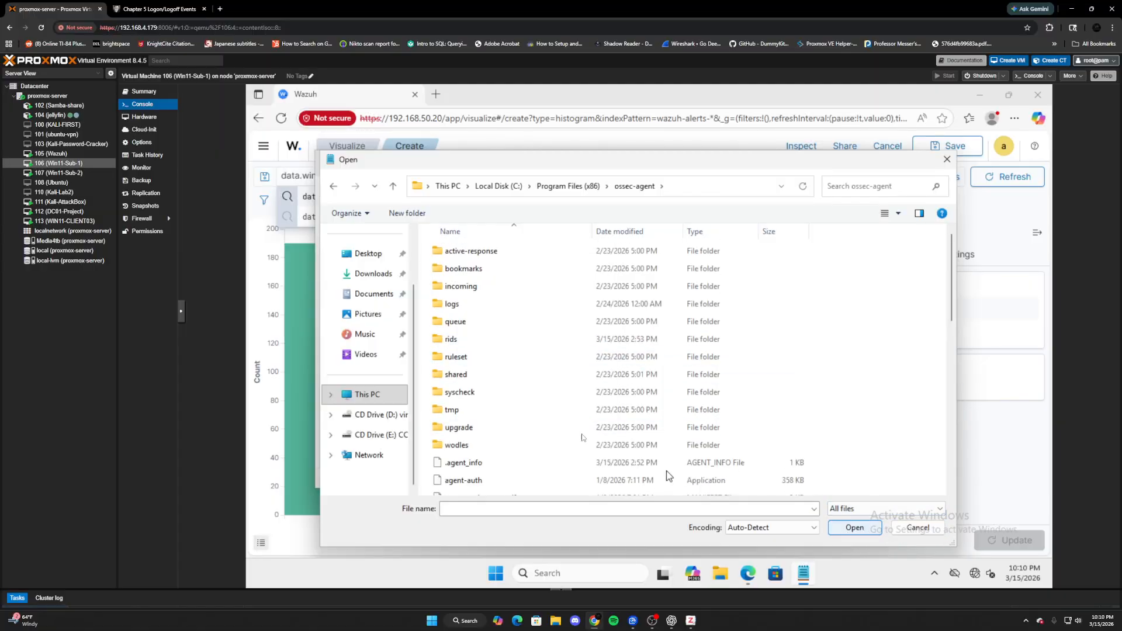
scroll(557, 425, down, 4)
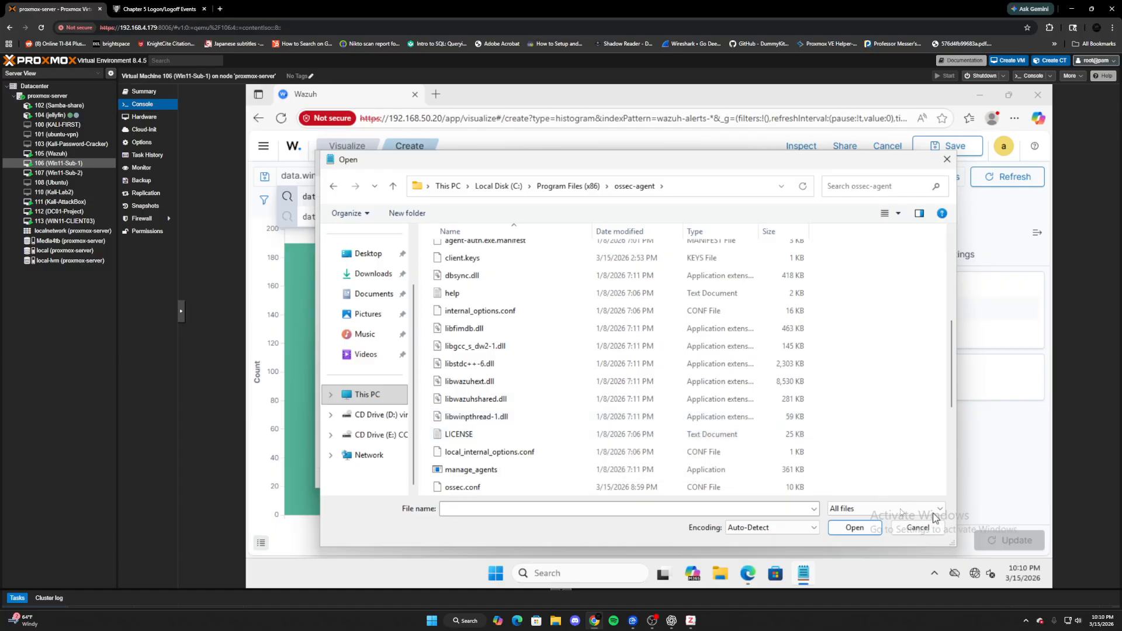
scroll(480, 328, down, 2)
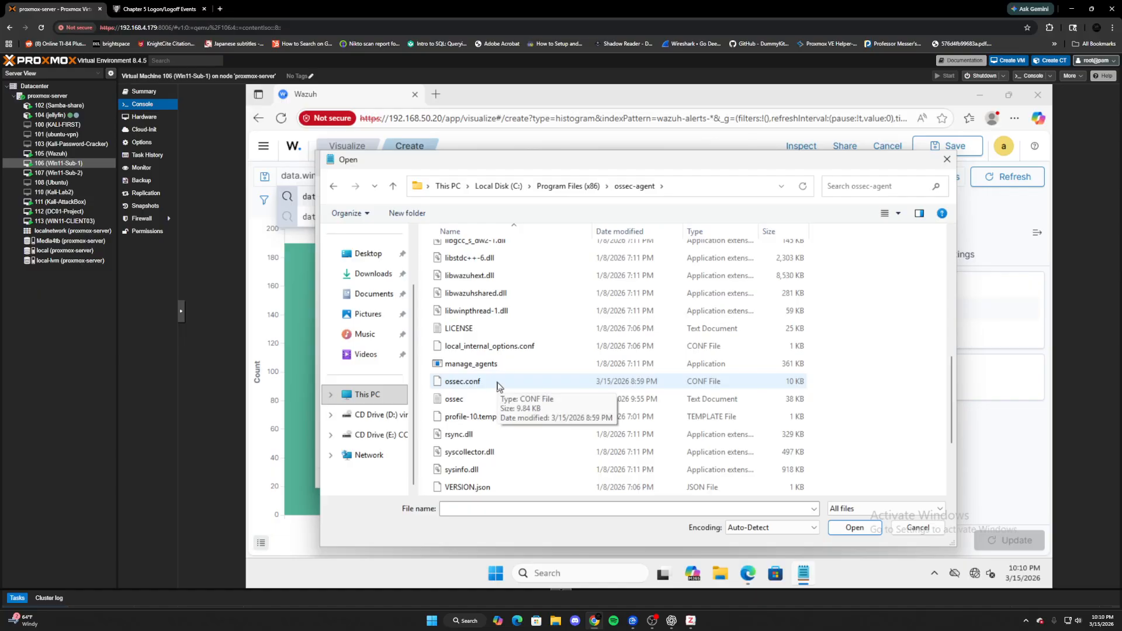
double_click(498, 386)
scroll(535, 339, down, 10)
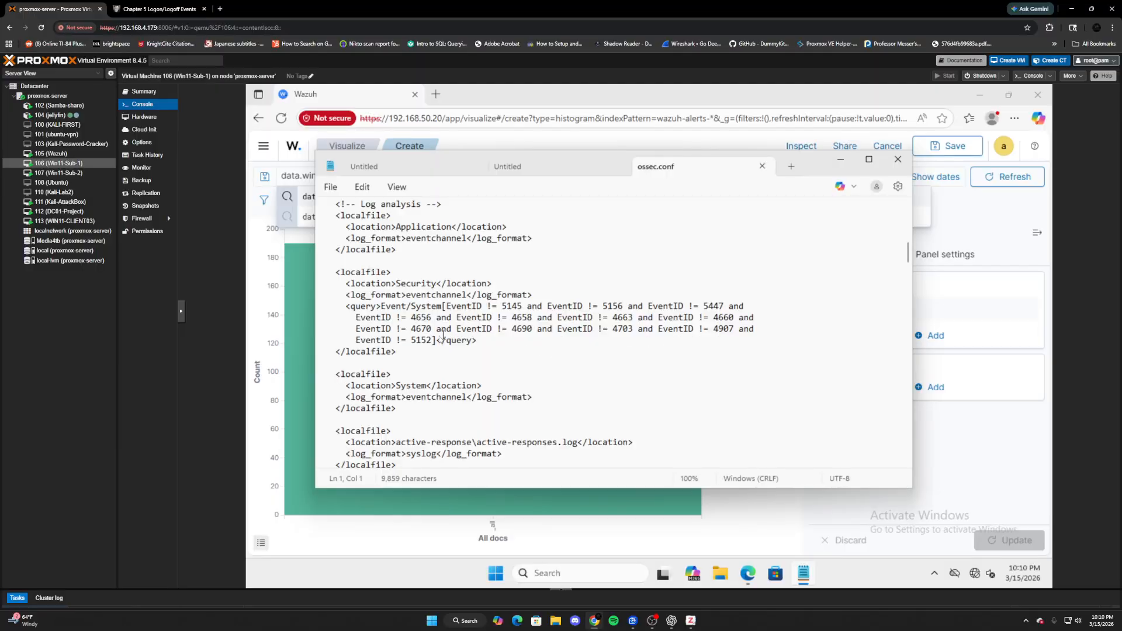
- Save ossec.conf and close Notepad, returning to the Wazuh visualization
click(331, 188)
click(363, 293)
click(897, 162)
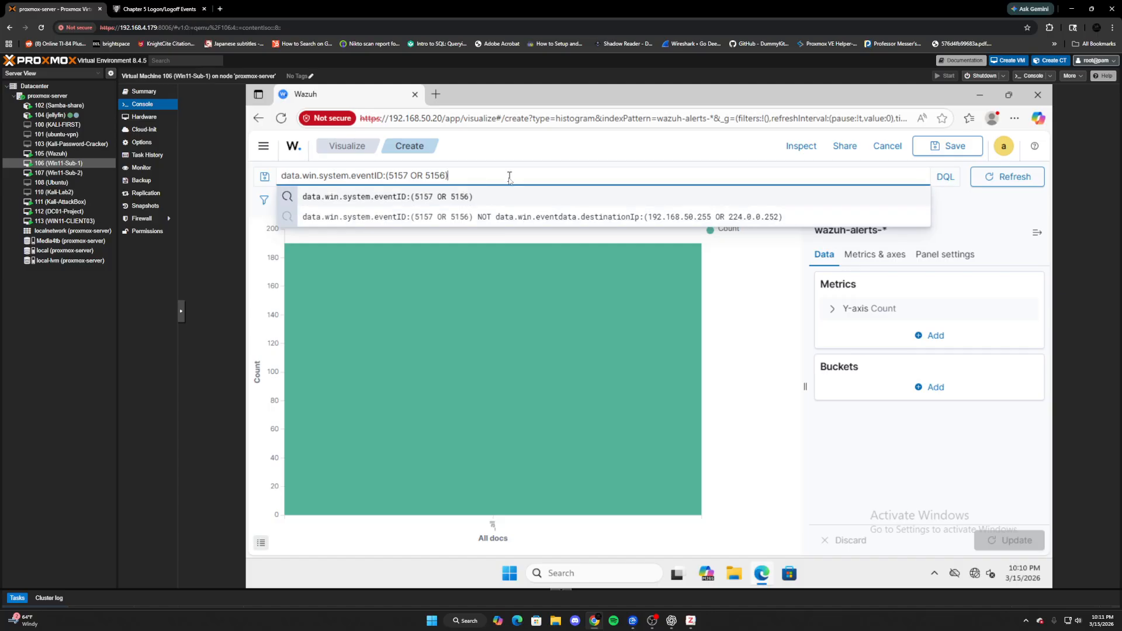
- Close the Wazuh query suggestions and switch to the Kali-AttackBox (111) console
key(Return)
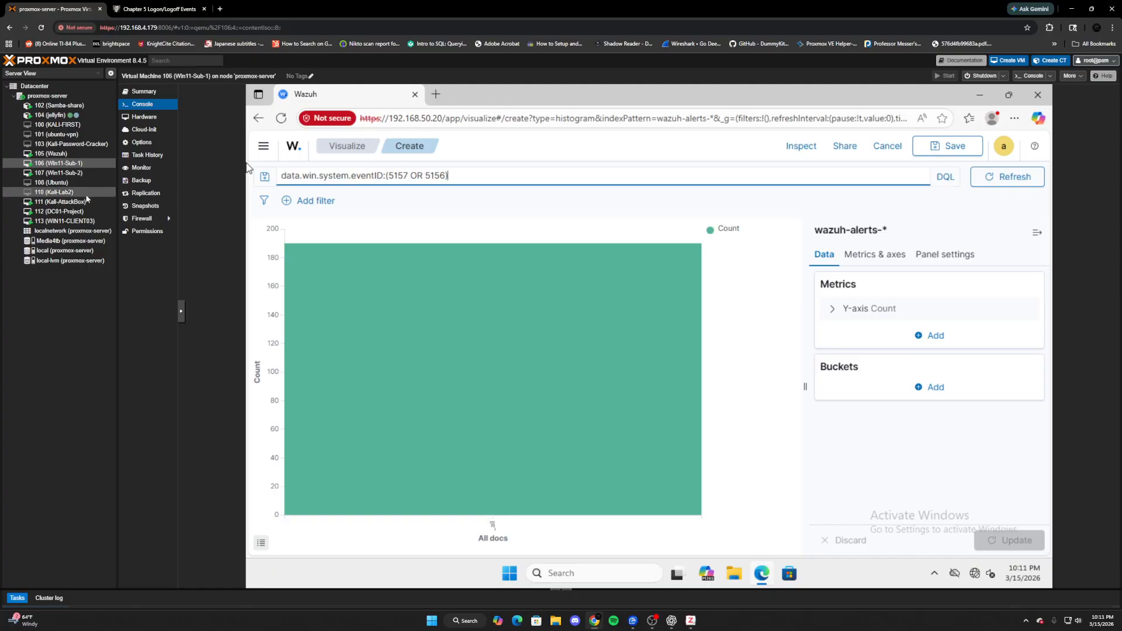
click(60, 202)
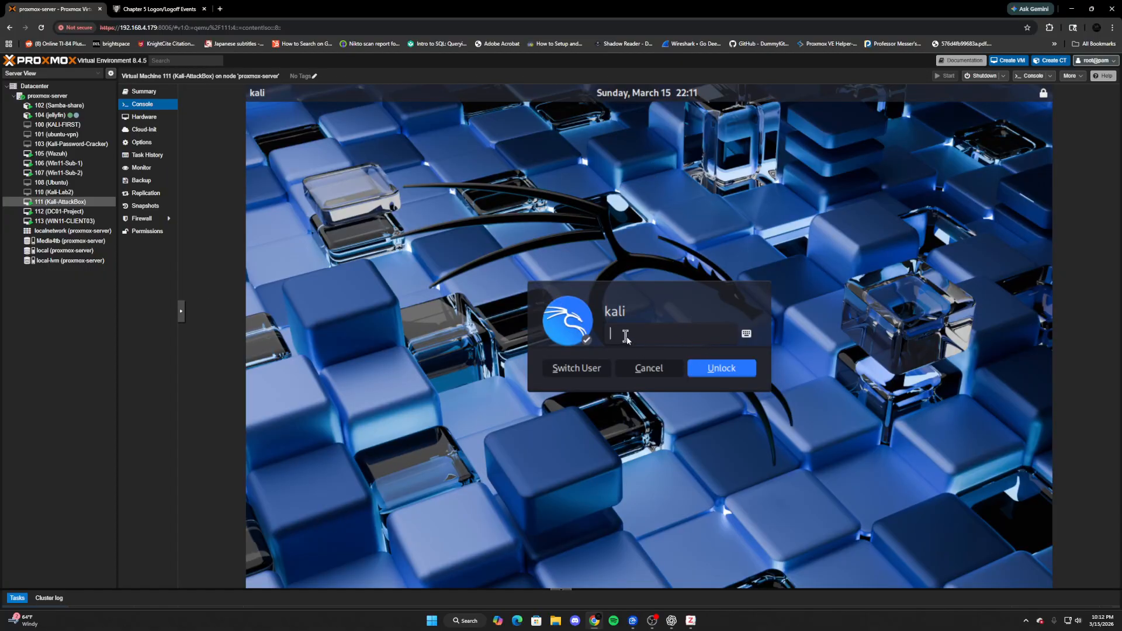
- Unlock Kali and rerun the port 445 scan of 192.168.50.101 and full-port scan of 192.168.50.103
key(Return)
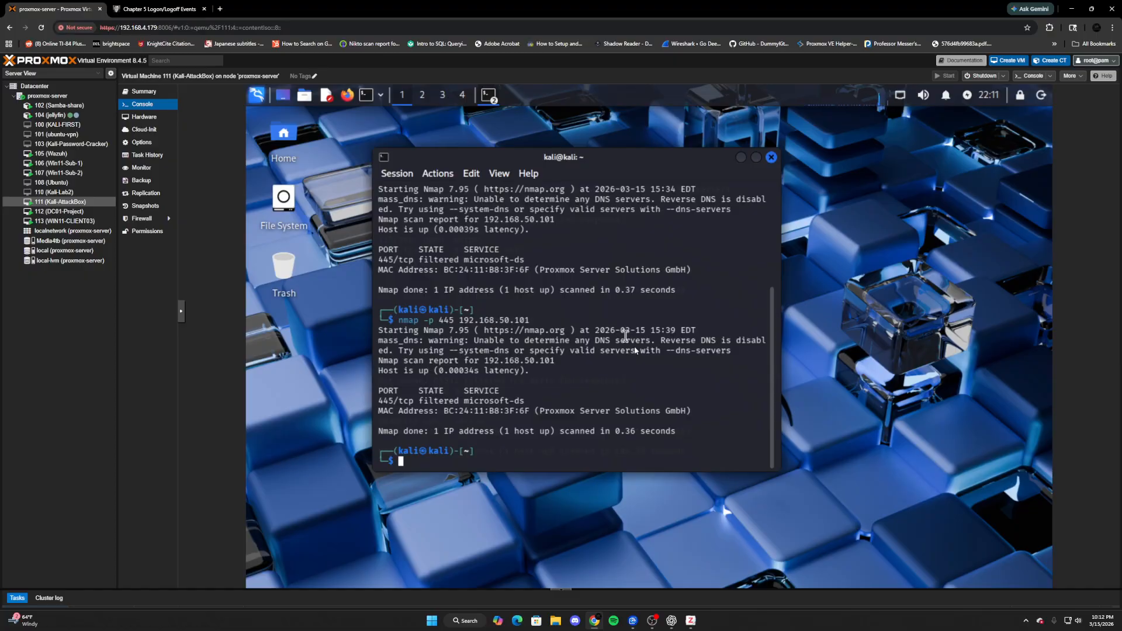
key(Up)
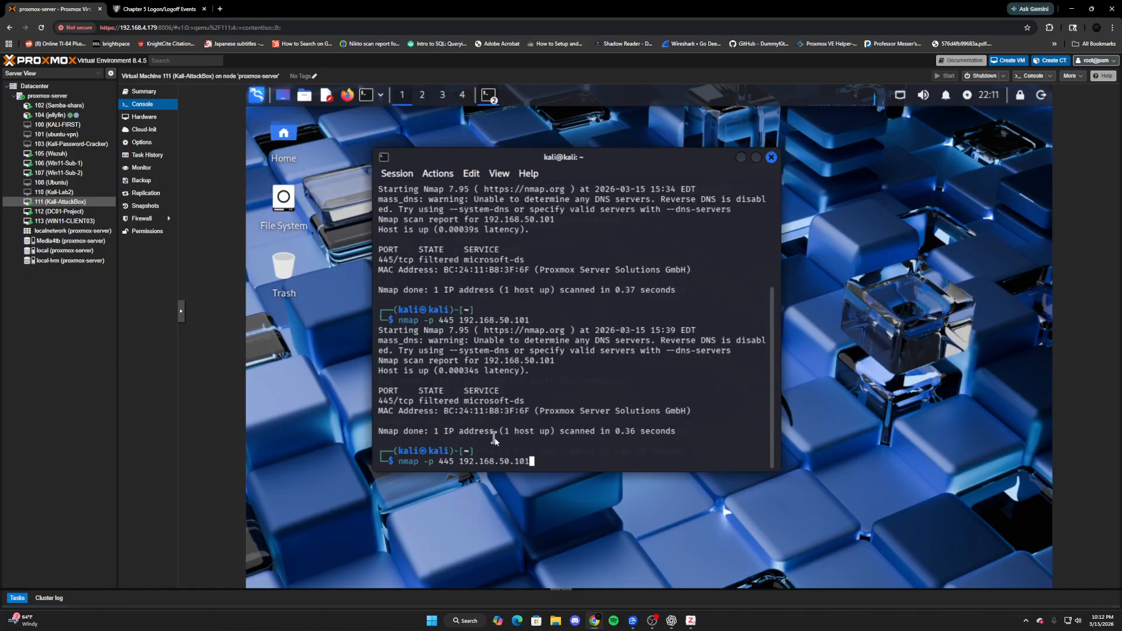
key(Return)
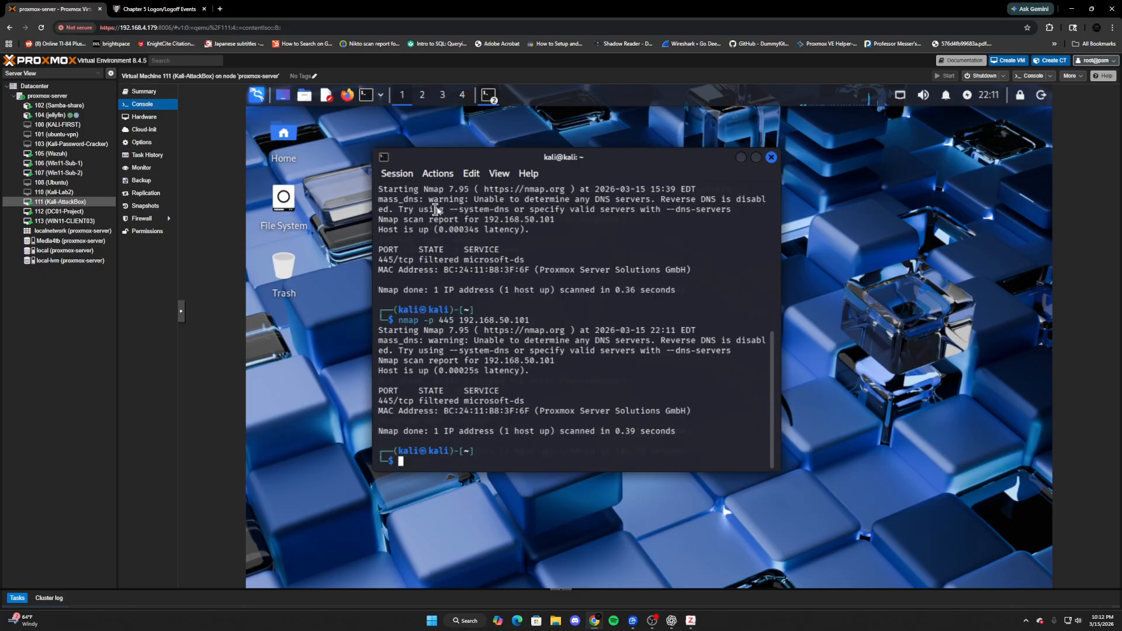
click(480, 94)
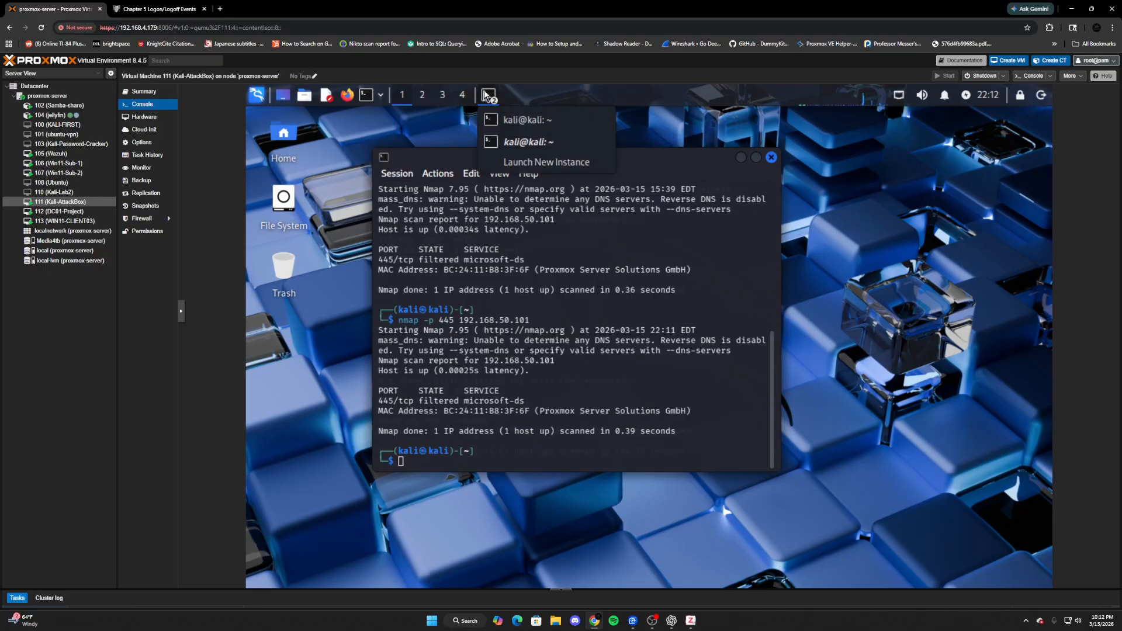
click(512, 151)
scroll(486, 442, down, 5)
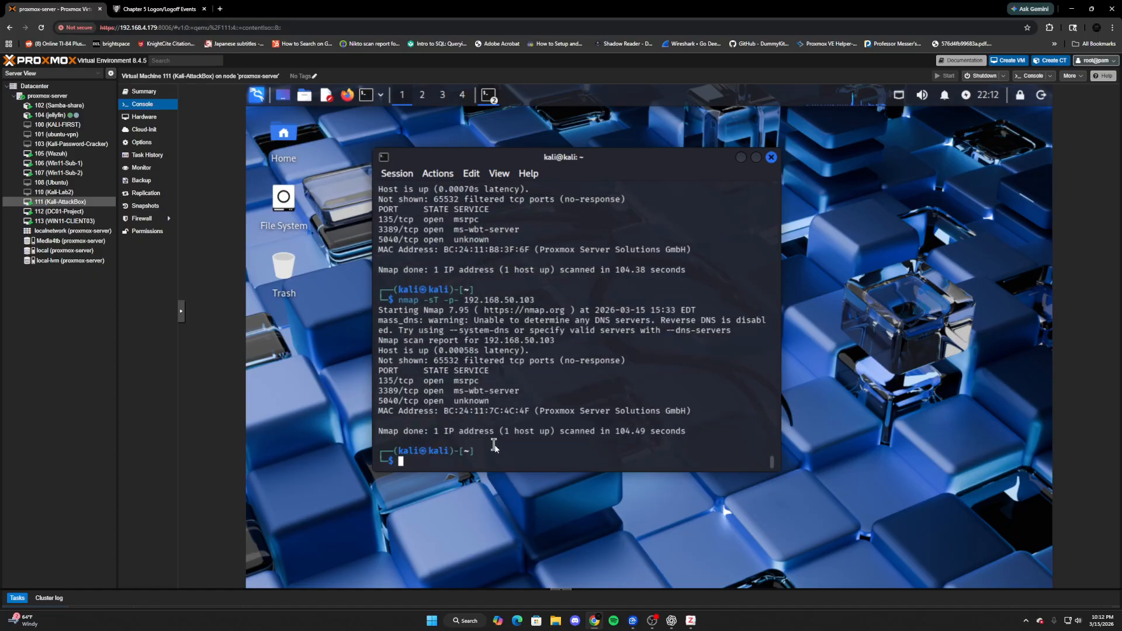
key(Up)
key(Return)
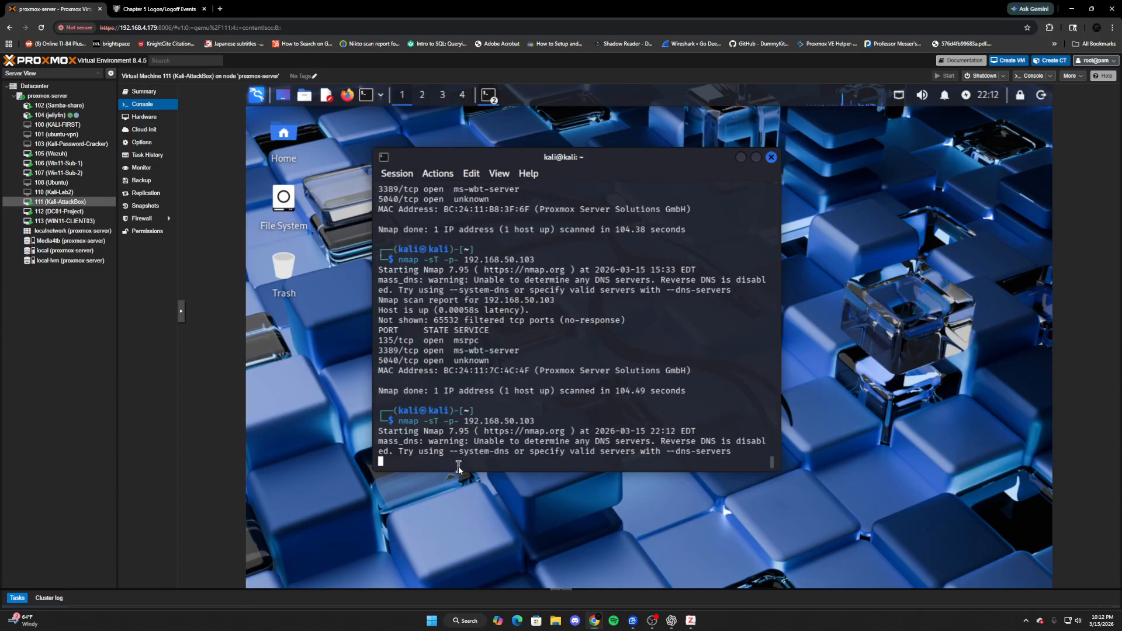
- In a new terminal, run nmap -sS -p 192.168.50.102, which fails with an illegal port error
click(364, 96)
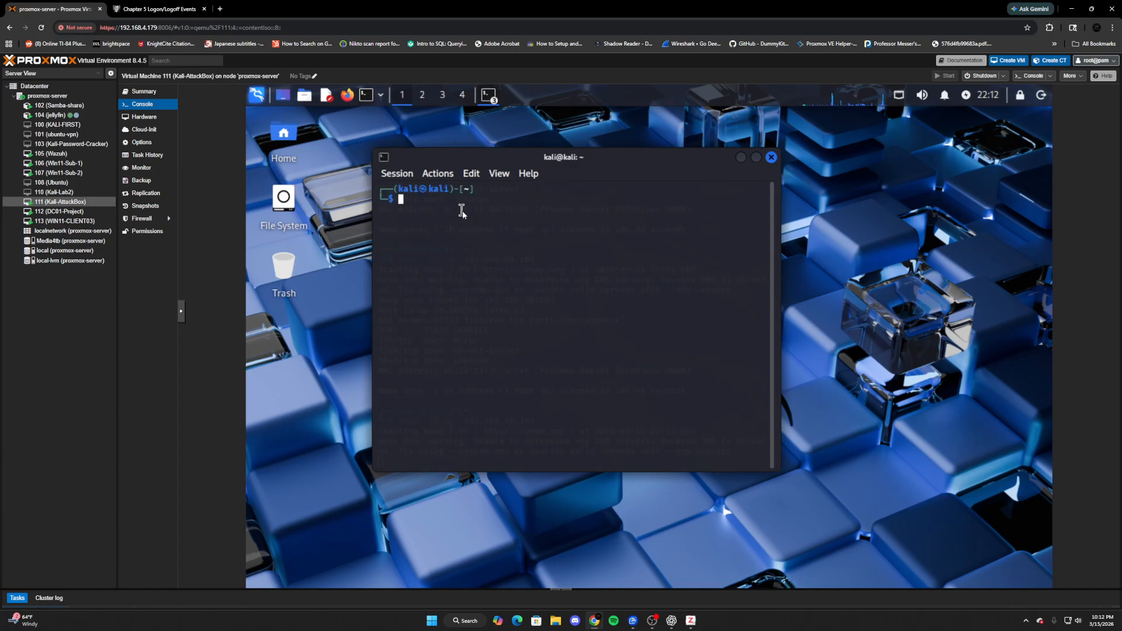
text(nmap -sS -p 192.168.50.102)
key(Return)
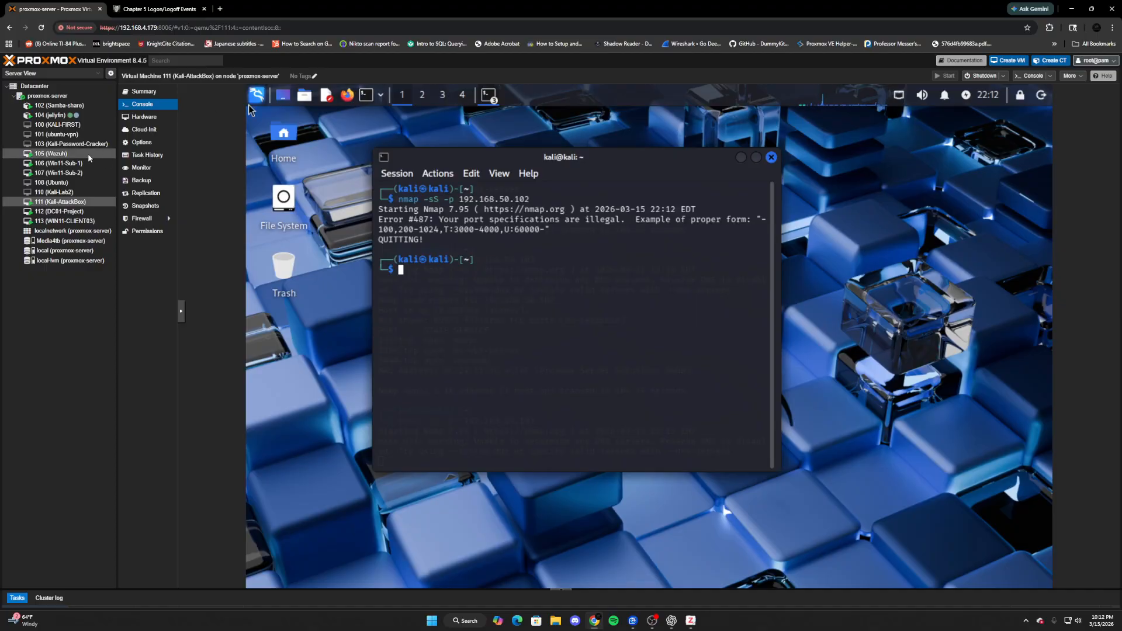
- Add a Columns split chart using a Date Histogram with an Hour minimum interval, and update
click(58, 163)
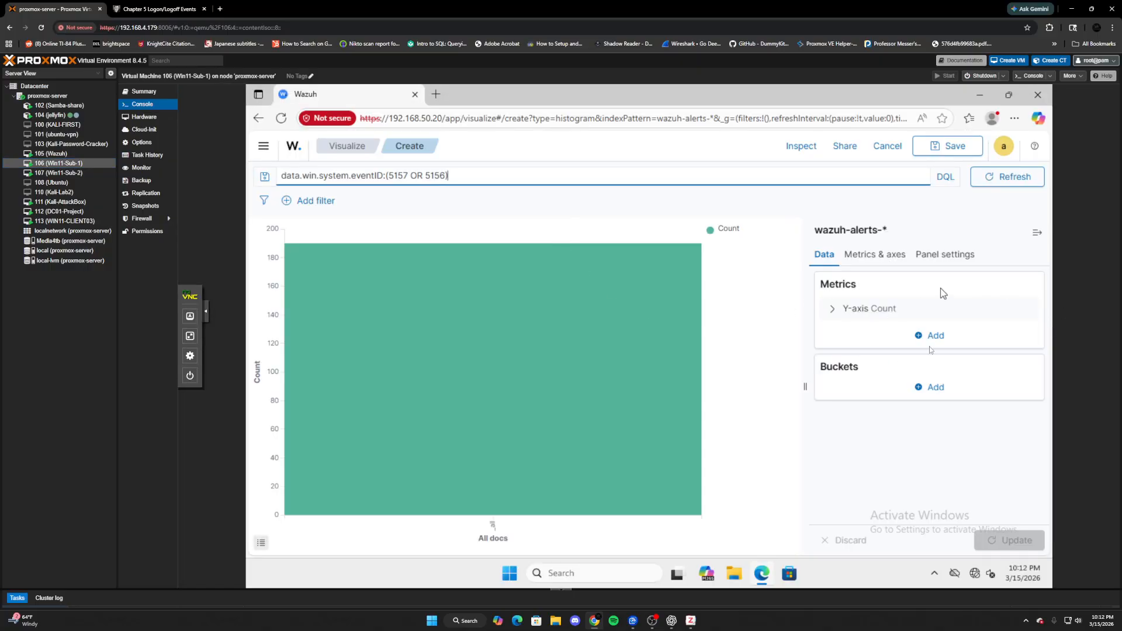
click(926, 388)
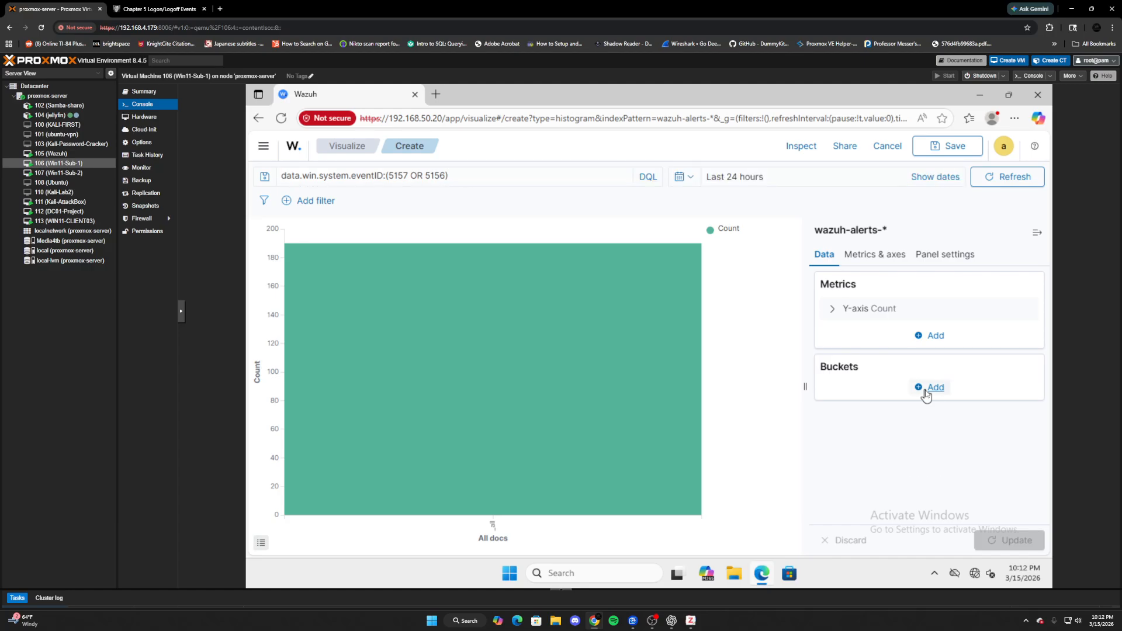
click(932, 479)
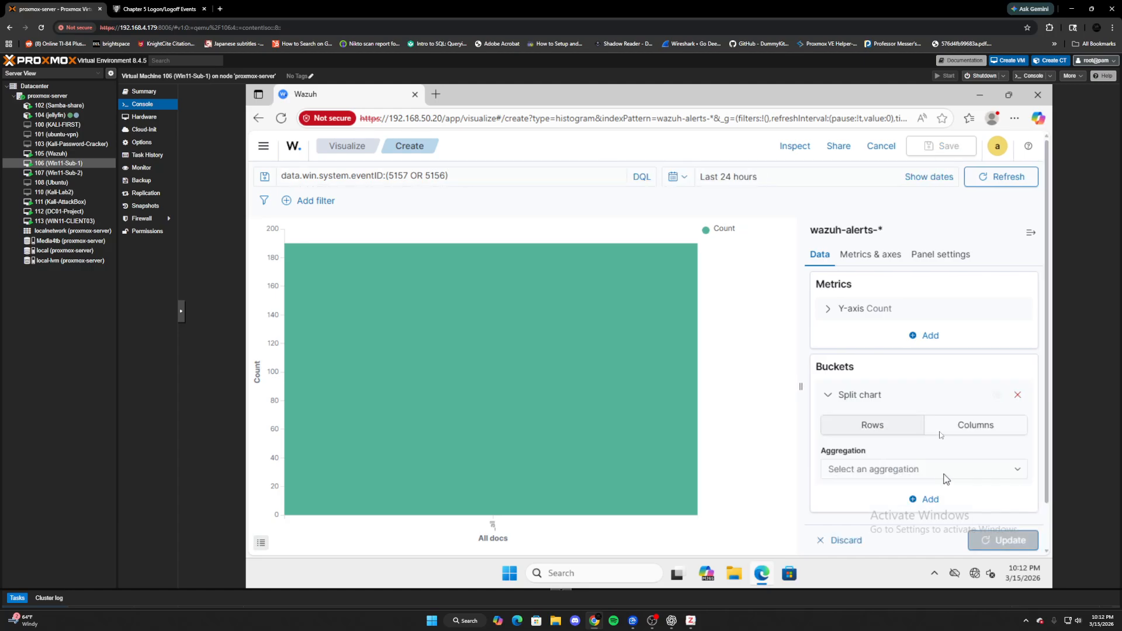
click(964, 434)
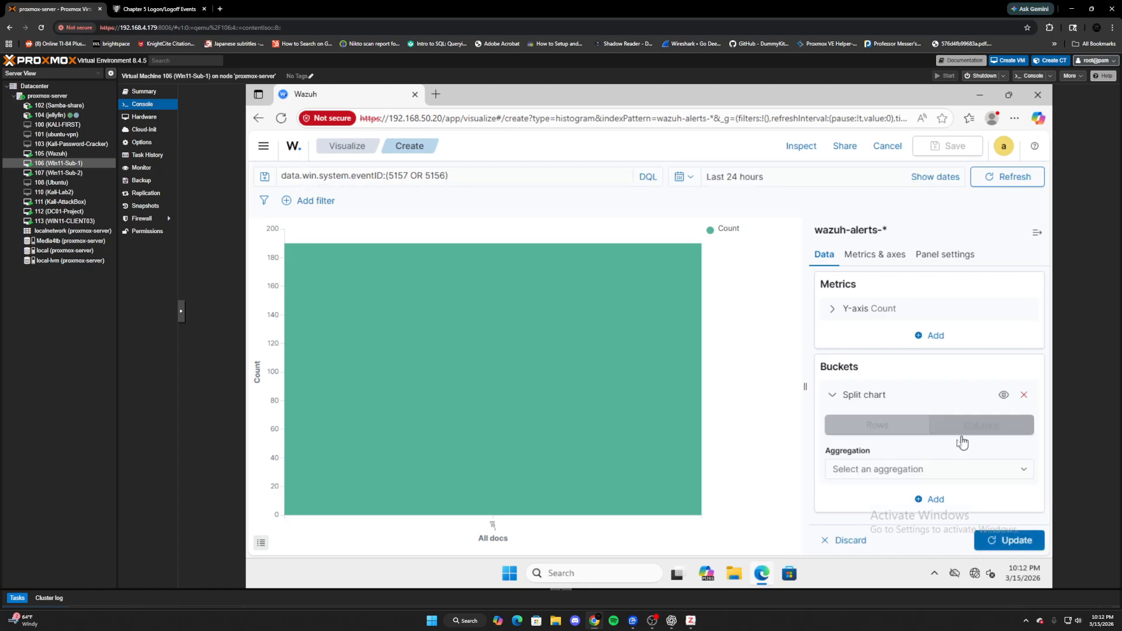
click(909, 474)
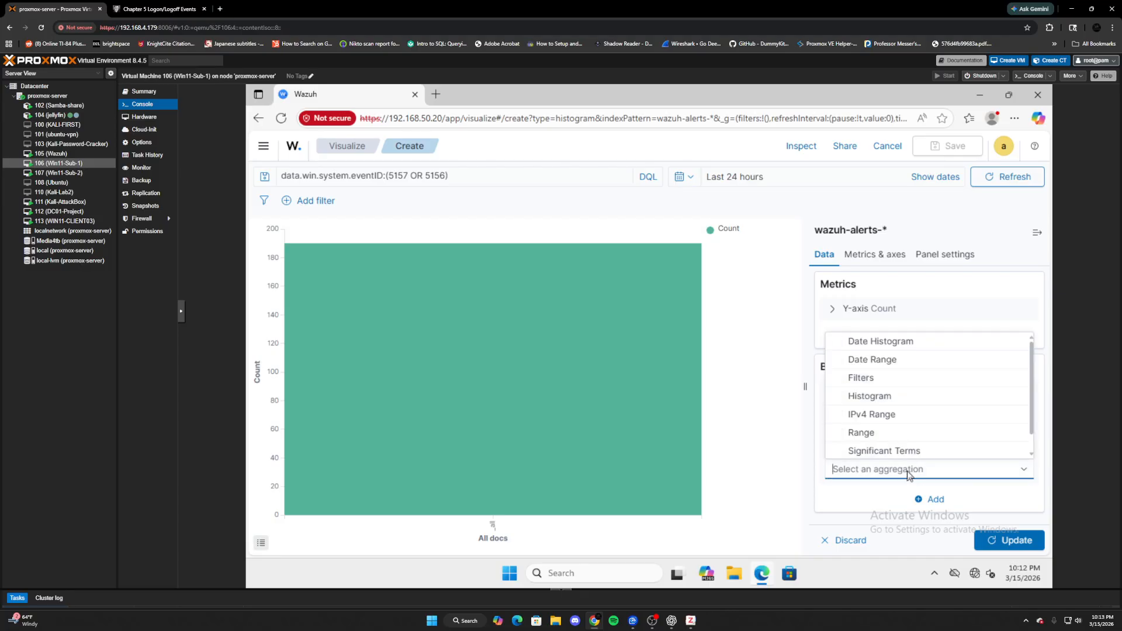
click(878, 346)
scroll(867, 425, down, 3)
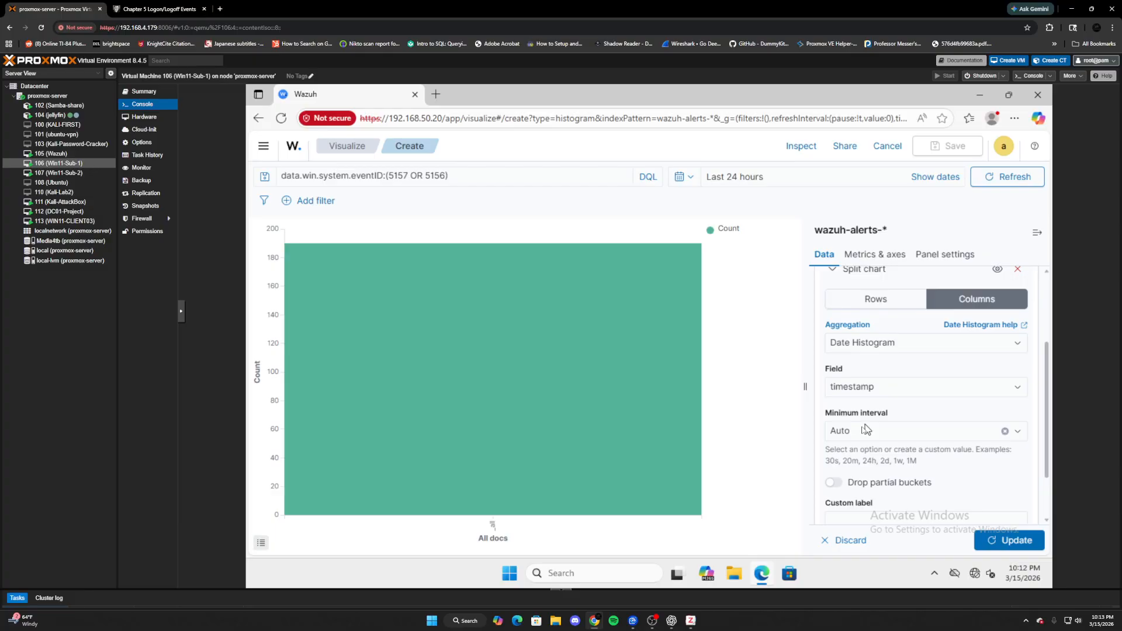
click(863, 439)
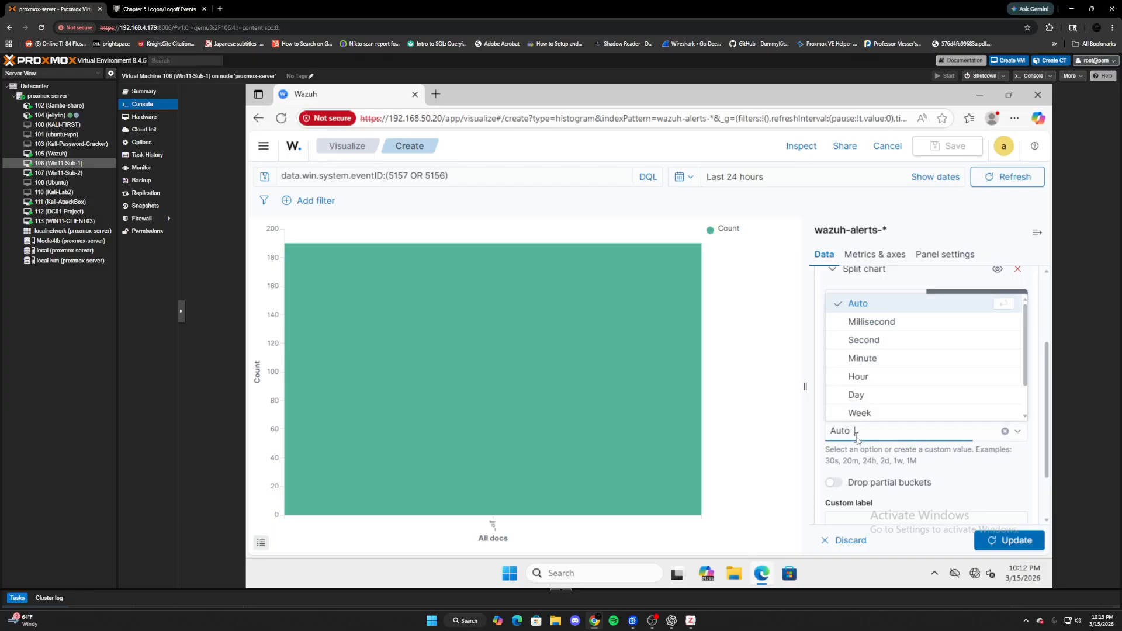
click(863, 379)
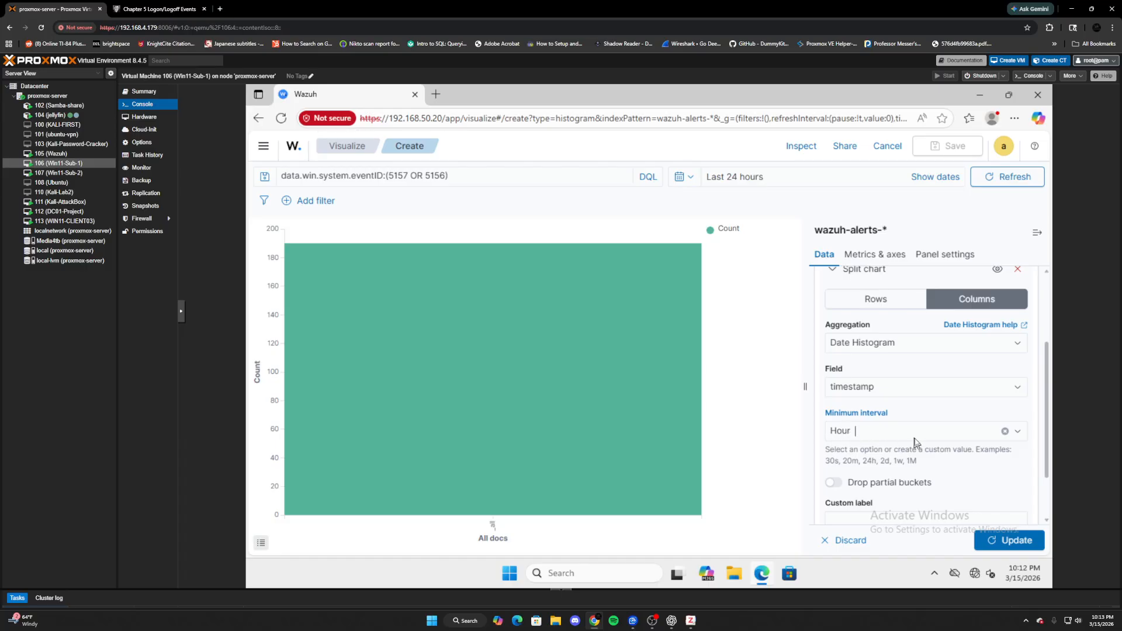
scroll(975, 497, down, 2)
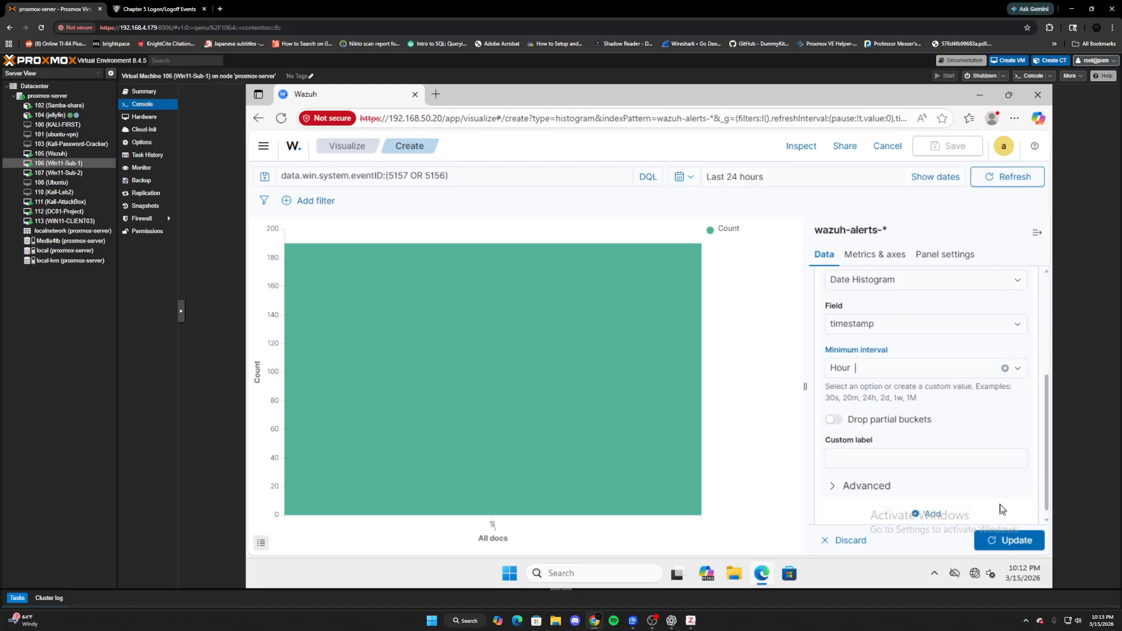
click(928, 516)
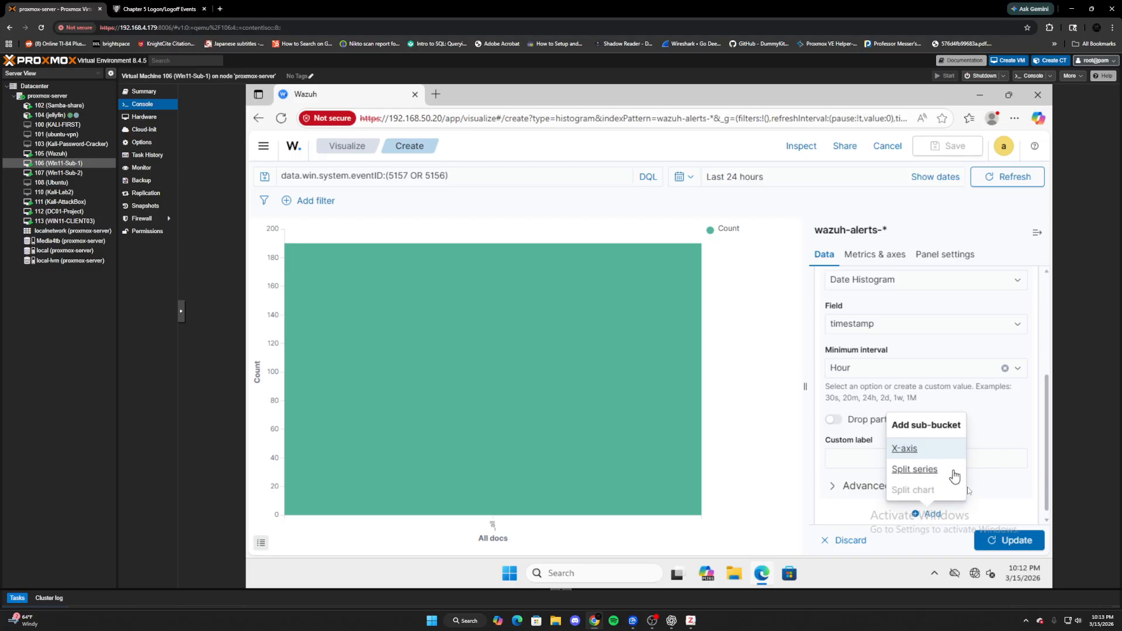
click(1010, 539)
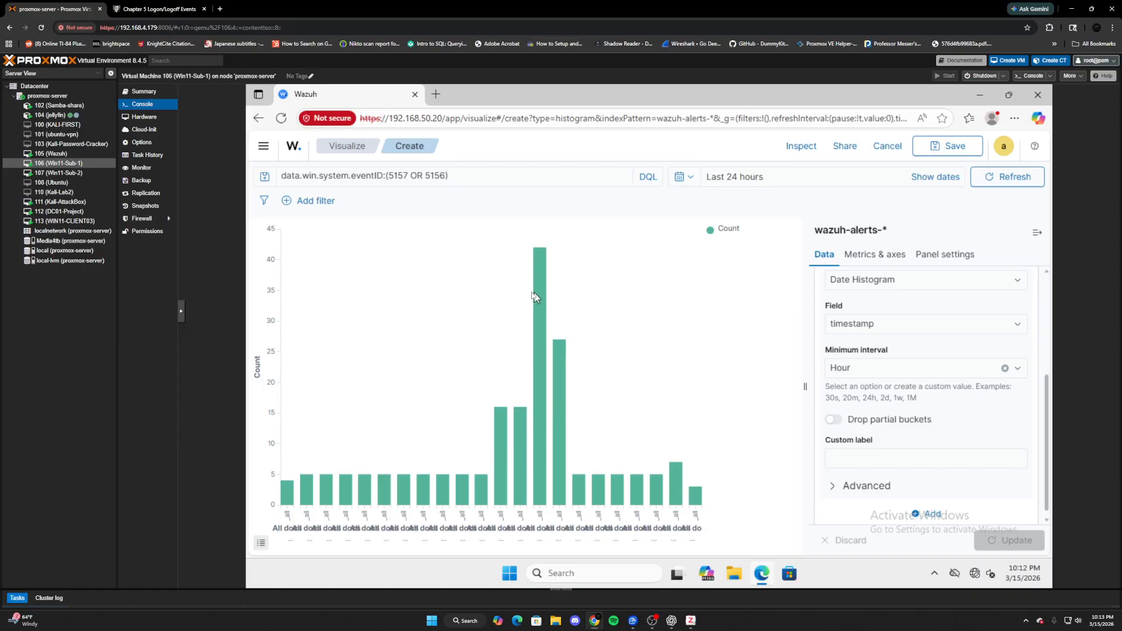
- Add a Split series bucket with a Terms sub aggregation
mouse_move(548, 298)
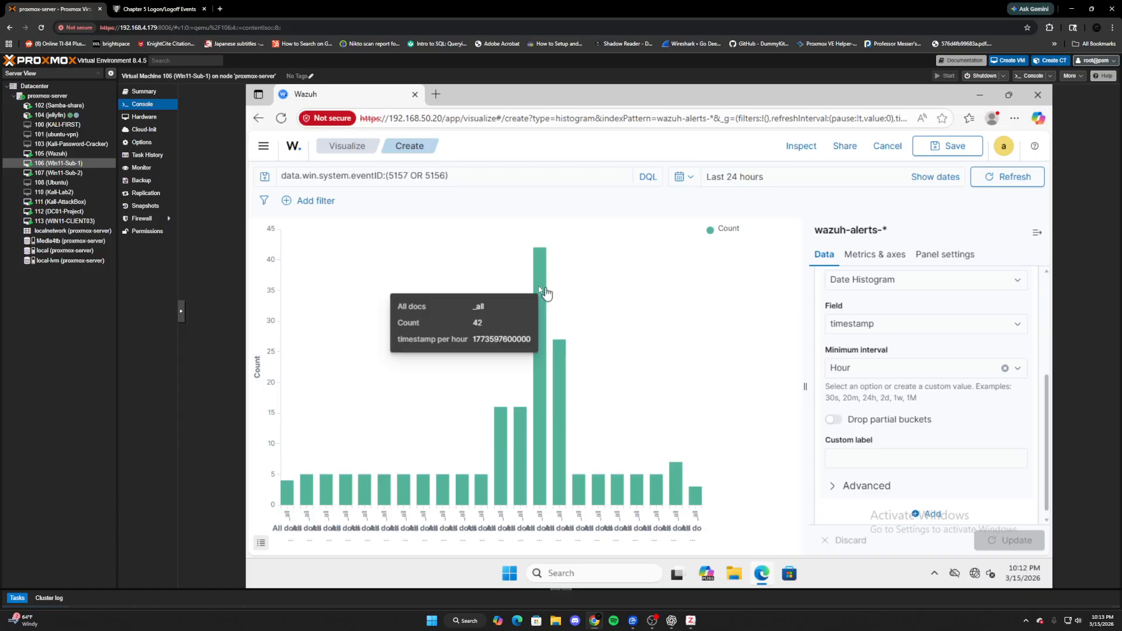
scroll(961, 392, down, 1)
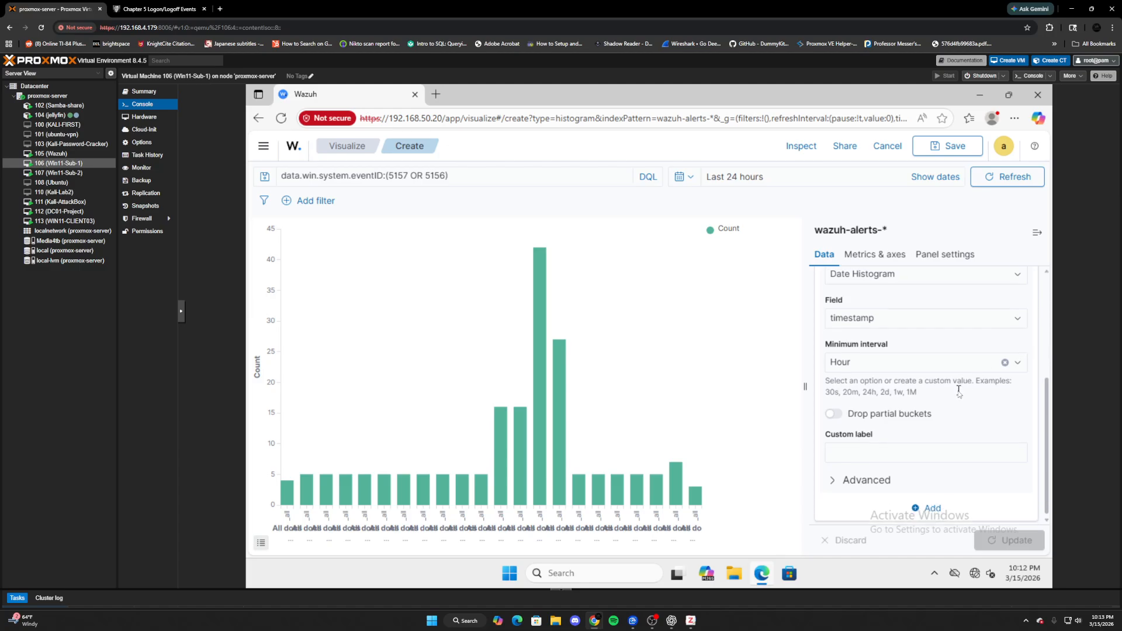
click(928, 506)
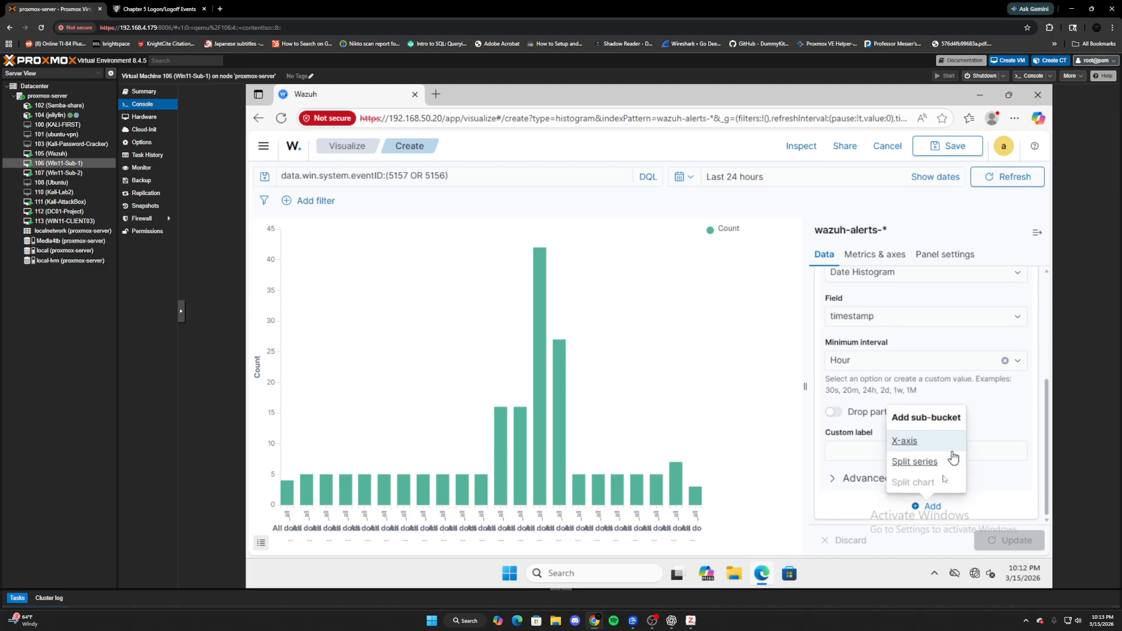
click(916, 462)
click(882, 475)
scroll(871, 456, down, 1)
click(869, 460)
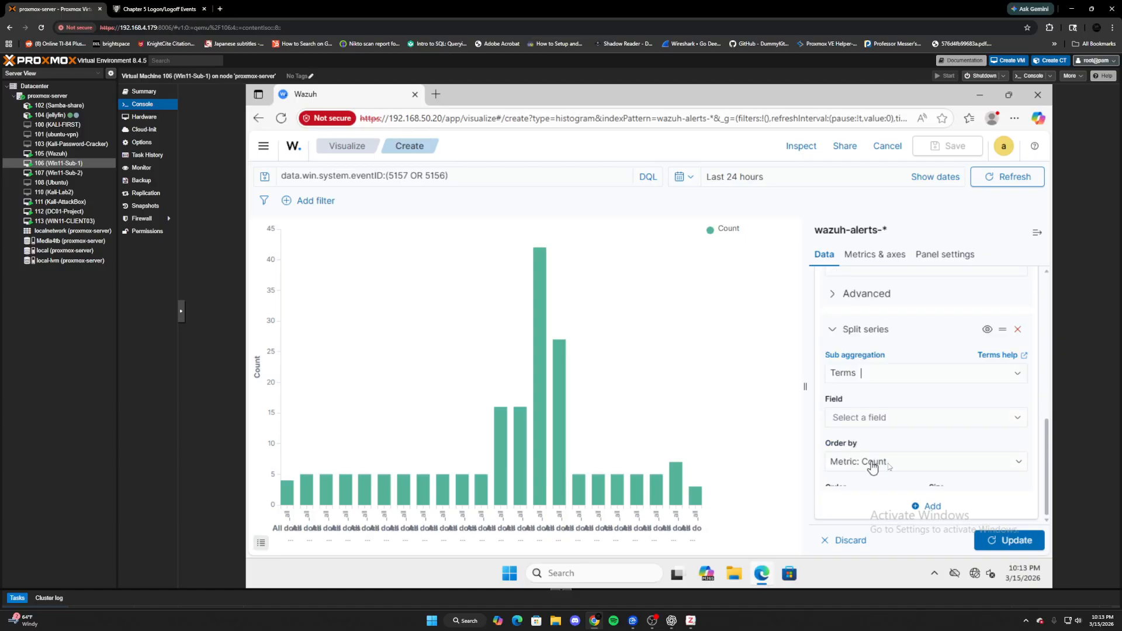
scroll(874, 432, down, 3)
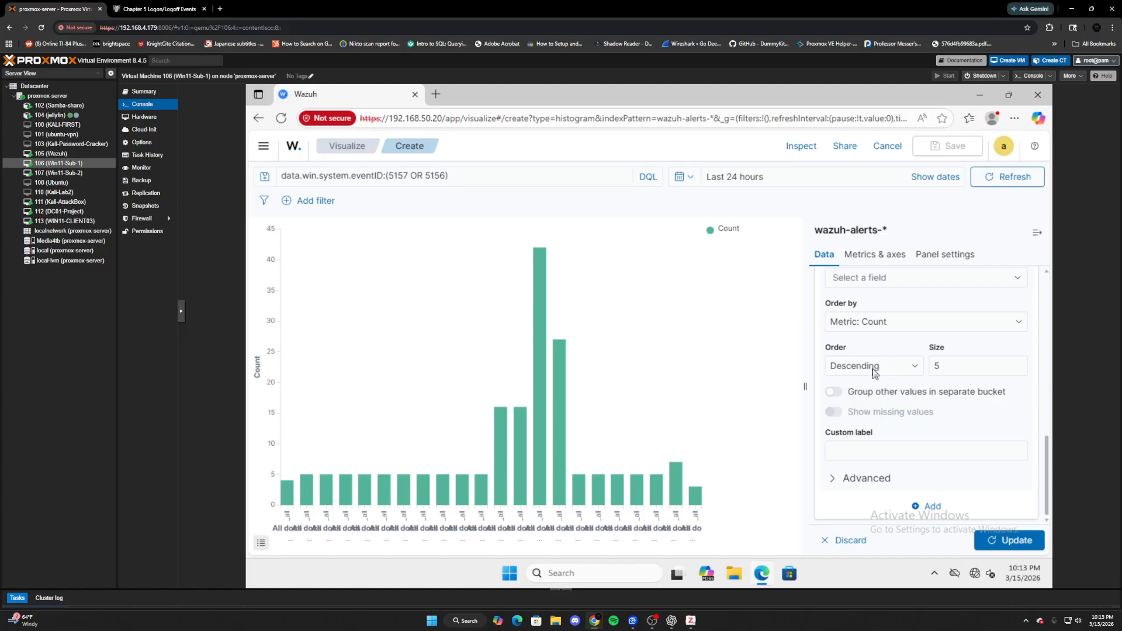
scroll(880, 377, up, 1)
- Use agent.ip as the Terms field, then update and refresh the chart
click(890, 345)
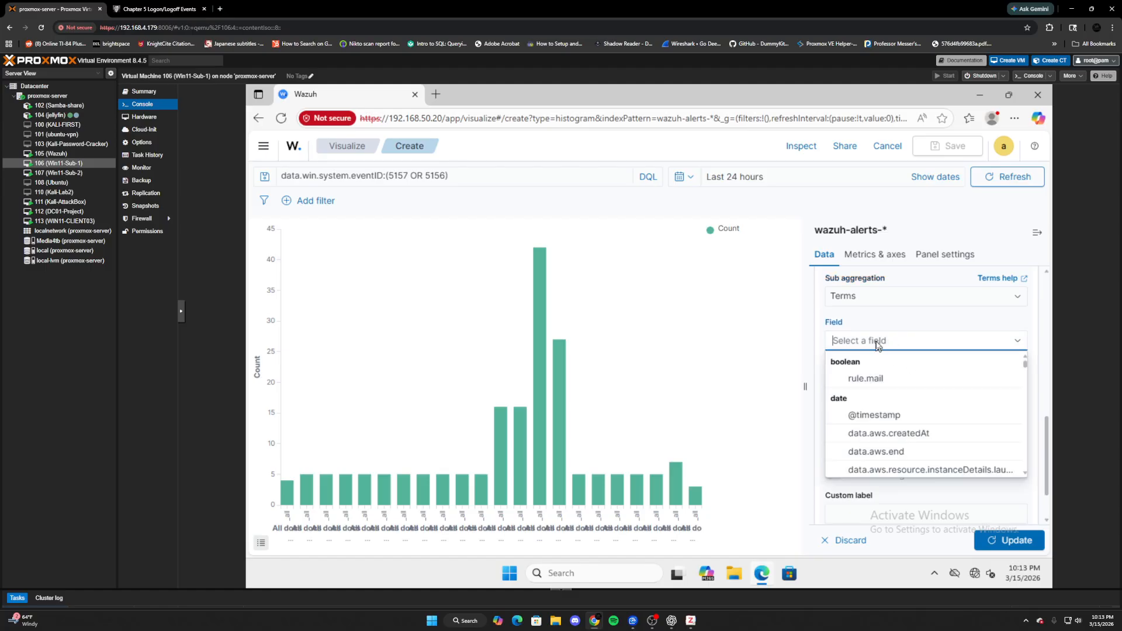
text(agne)
key(BackSpace)
key(BackSpace)
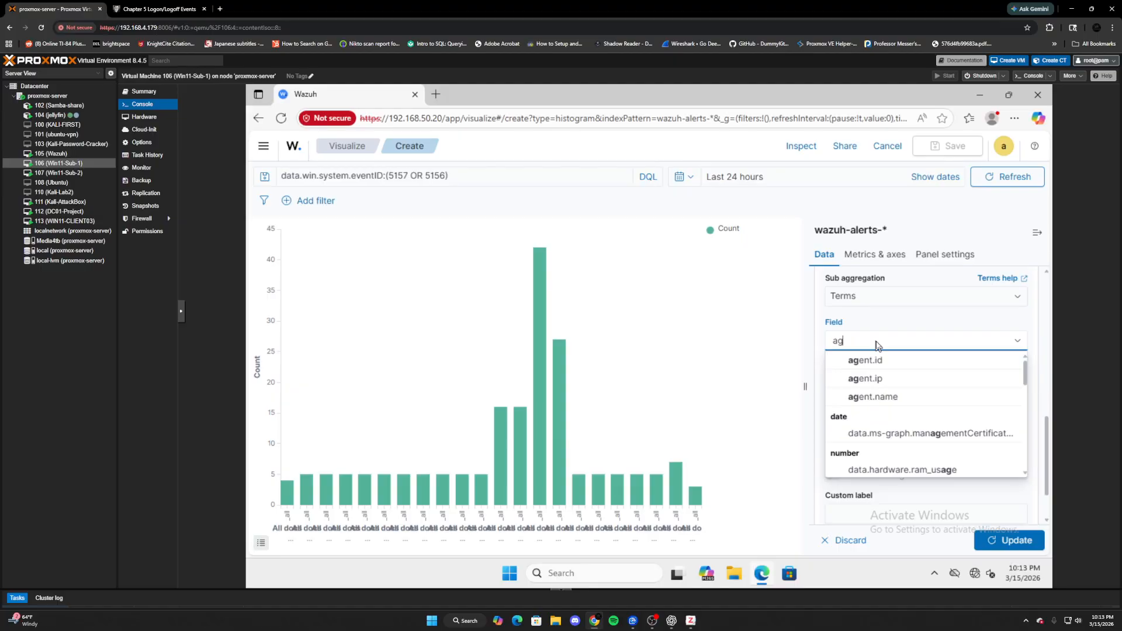
click(867, 379)
click(1011, 540)
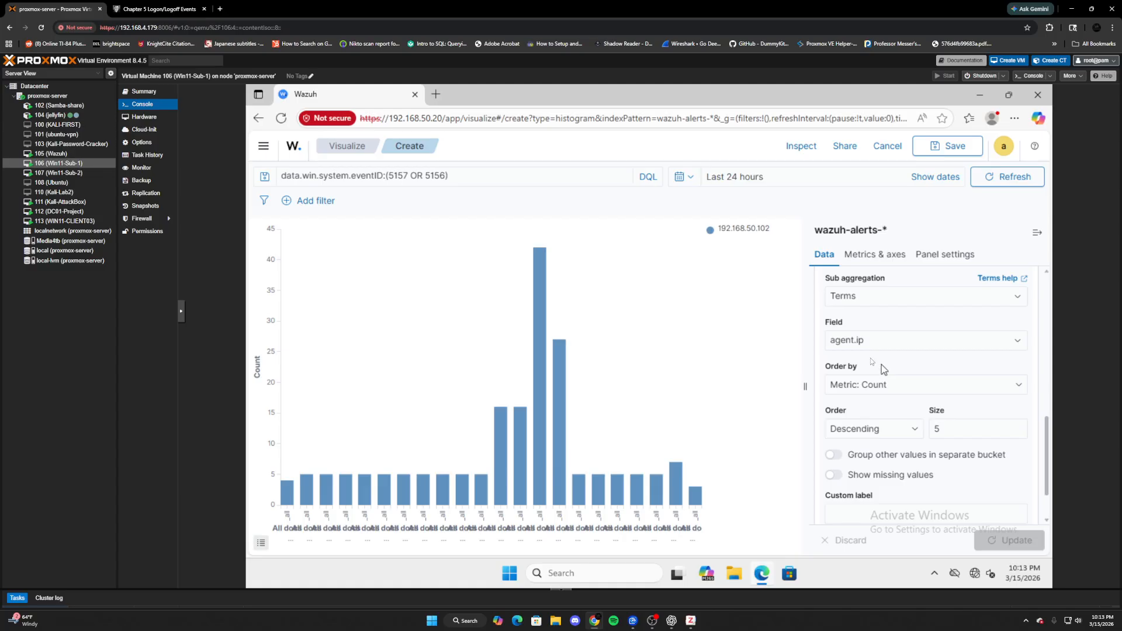
click(1007, 185)
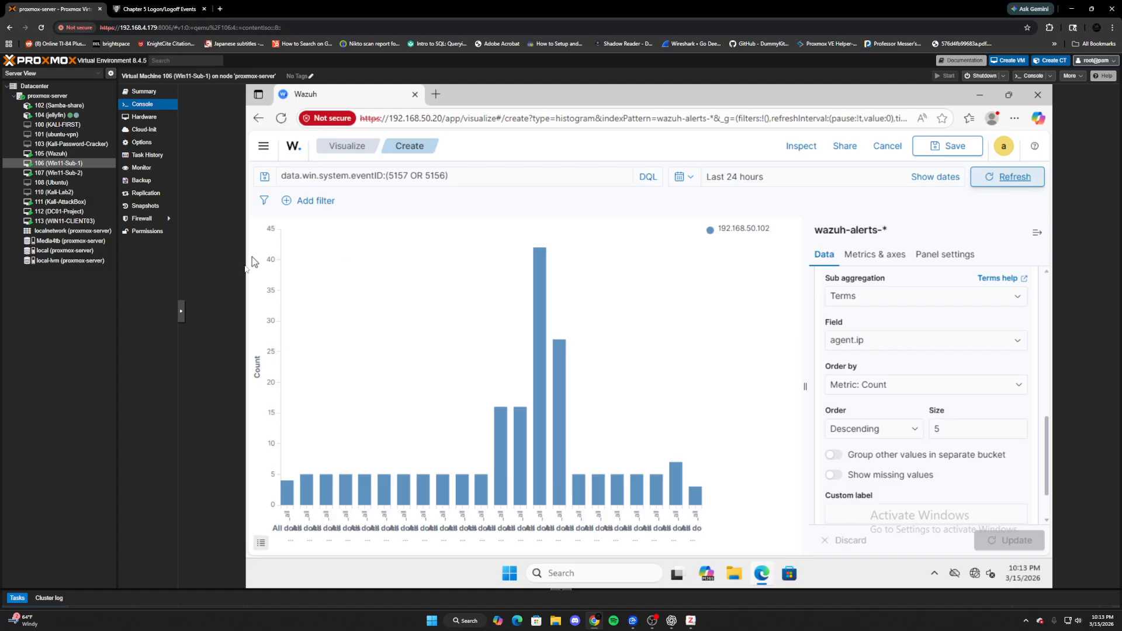
click(61, 202)
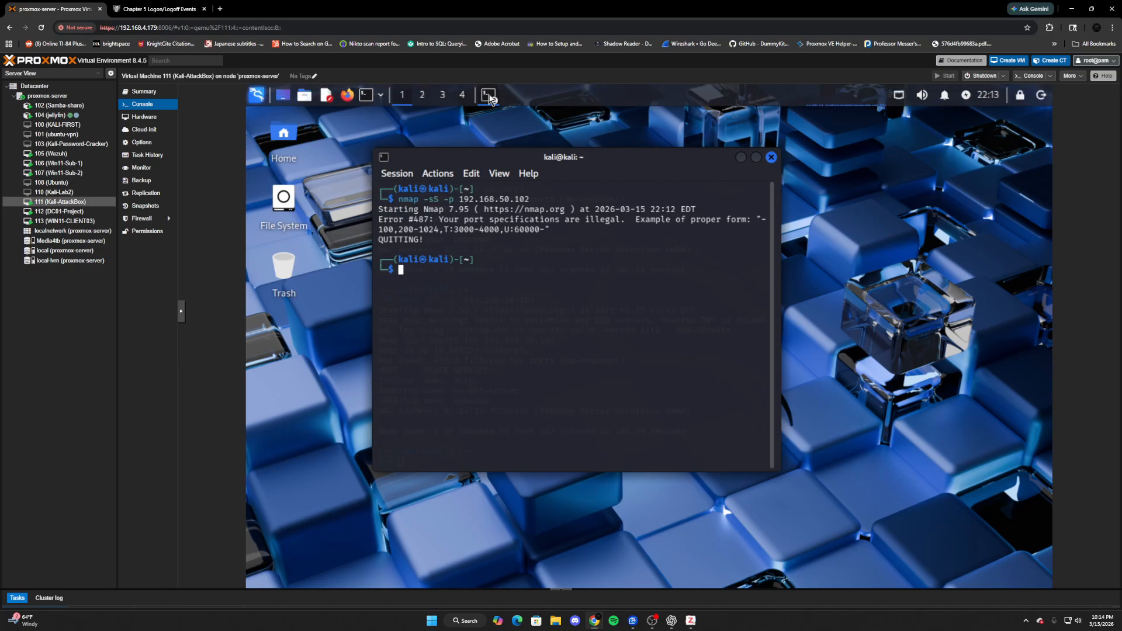
click(490, 97)
click(511, 118)
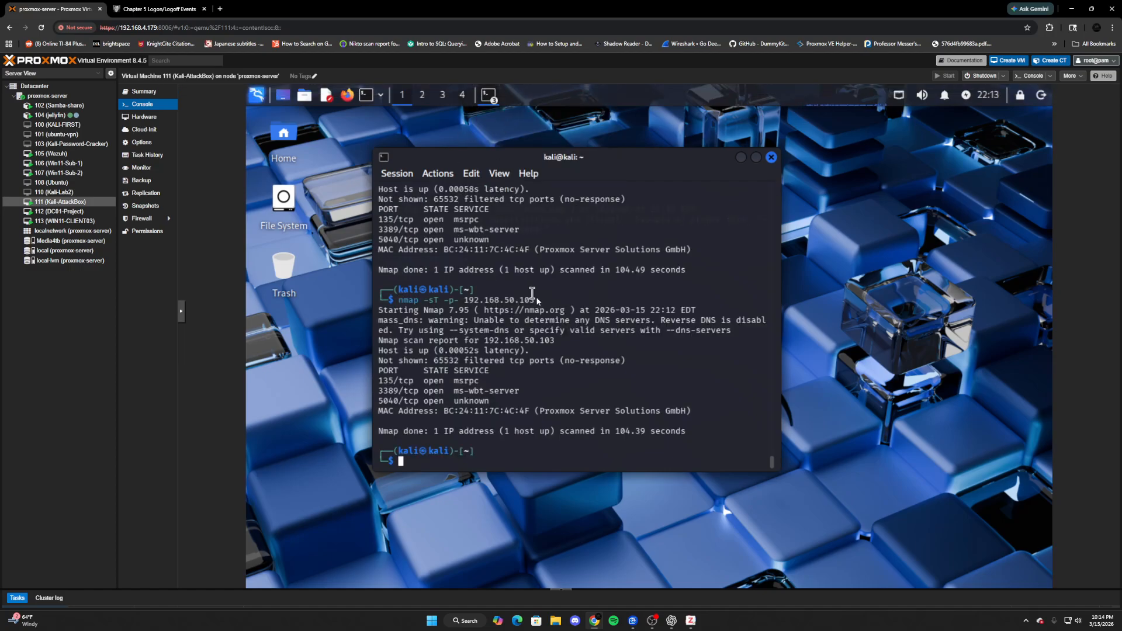
scroll(535, 295, up, 3)
scroll(536, 295, down, 3)
click(489, 95)
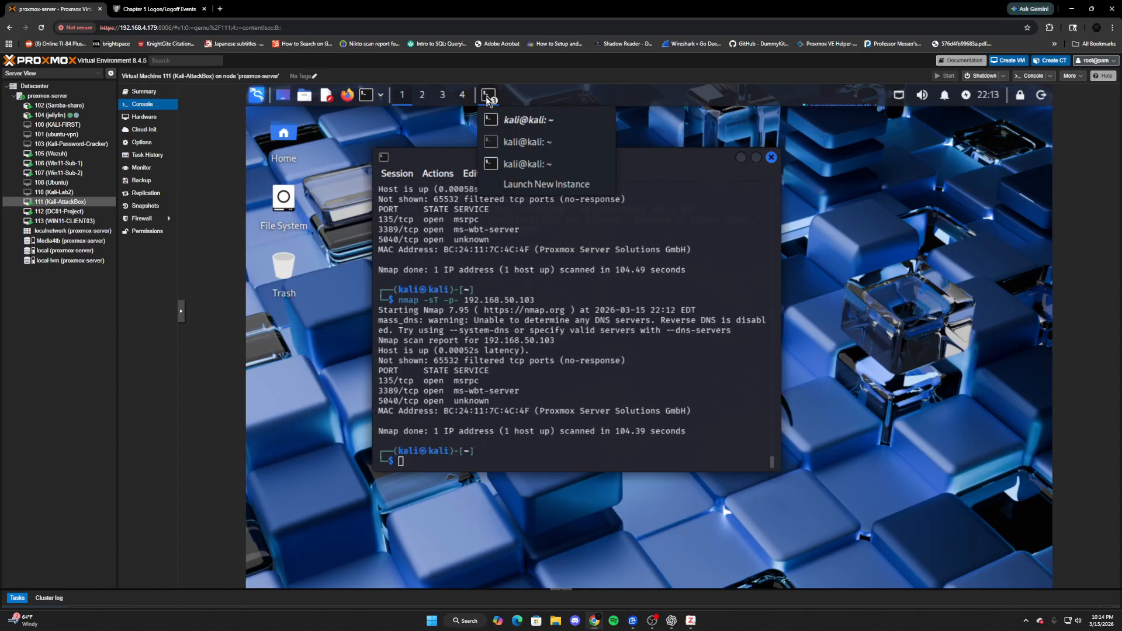
click(508, 153)
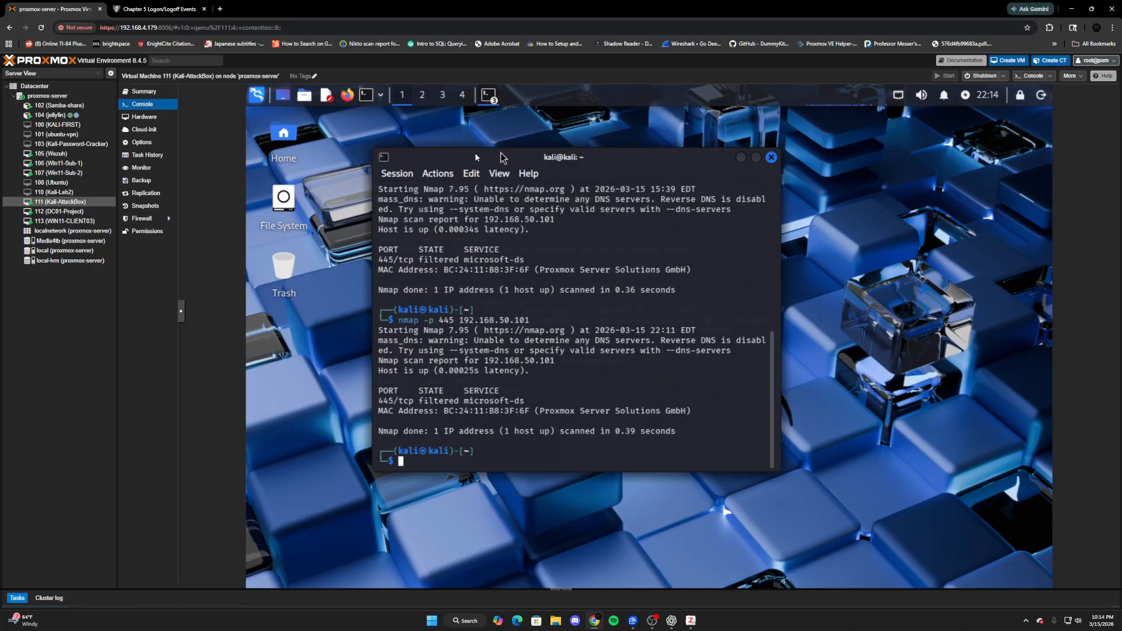
click(63, 163)
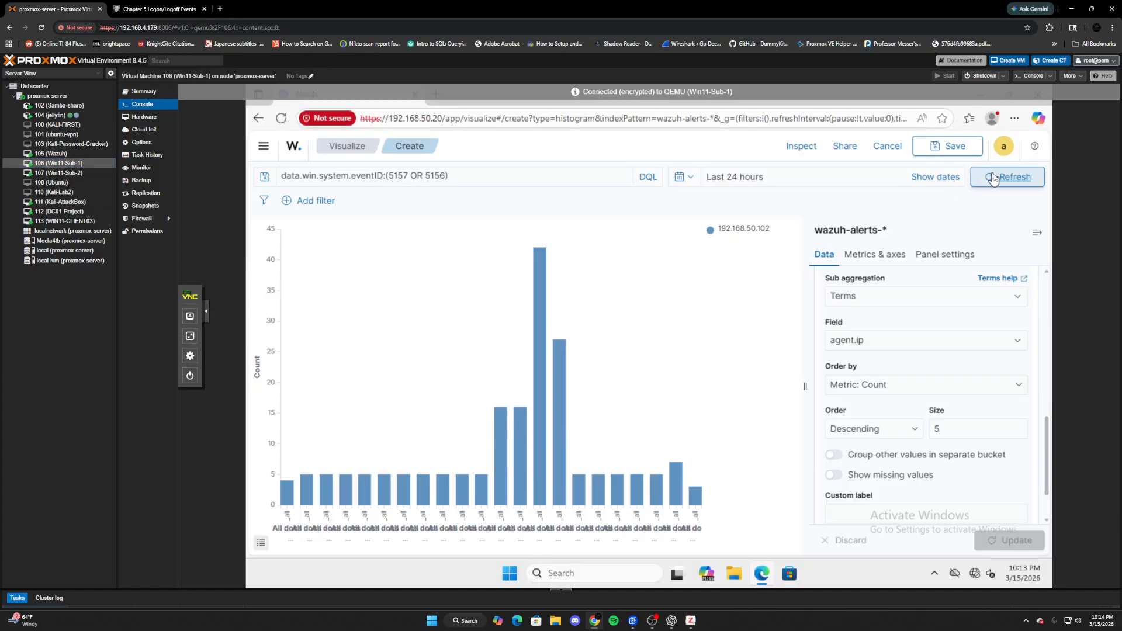
click(994, 178)
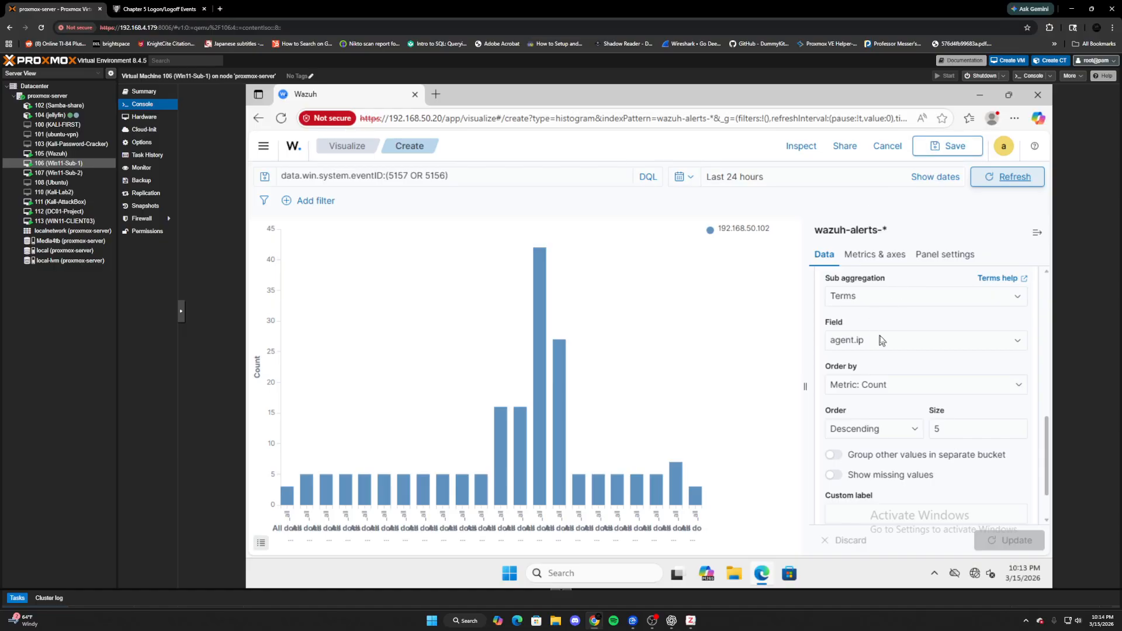
- Remove '5157 OR' from the DQL query and run it for event 5156 only
scroll(912, 356, down, 1)
scroll(932, 373, up, 2)
scroll(913, 376, down, 1)
scroll(922, 386, down, 1)
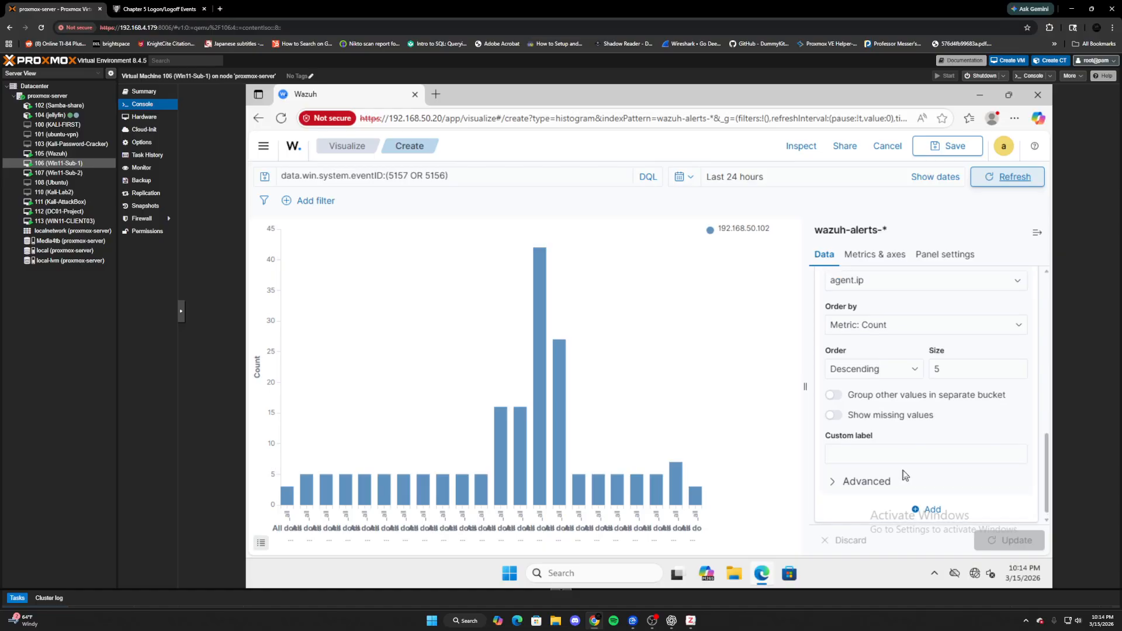
scroll(904, 474, up, 1)
drag(422, 175, 390, 175)
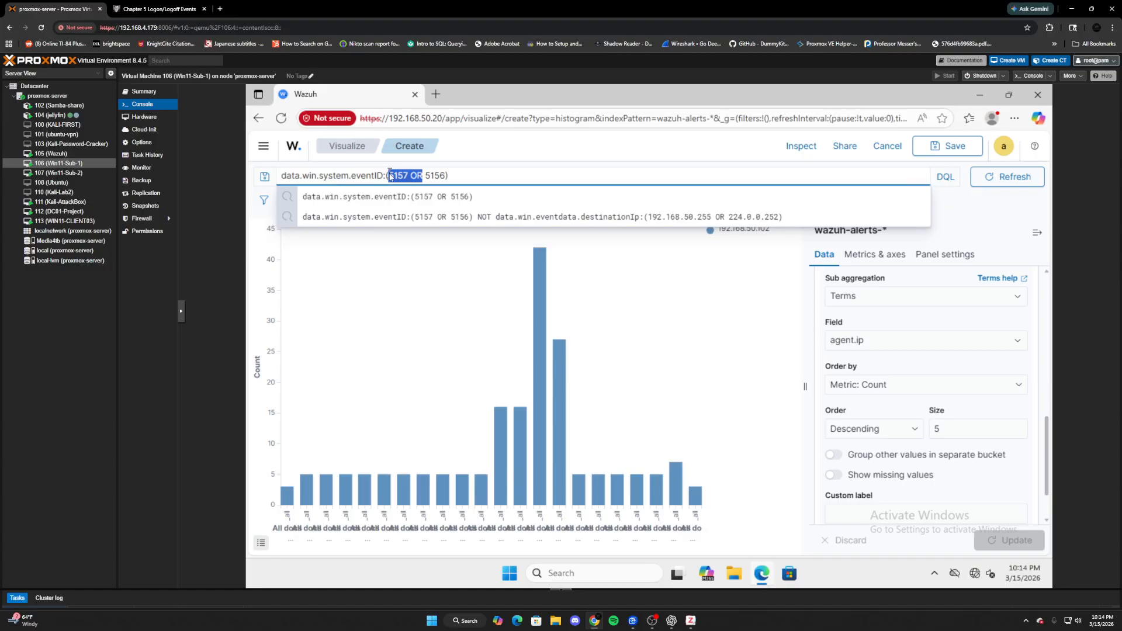
key(BackSpace)
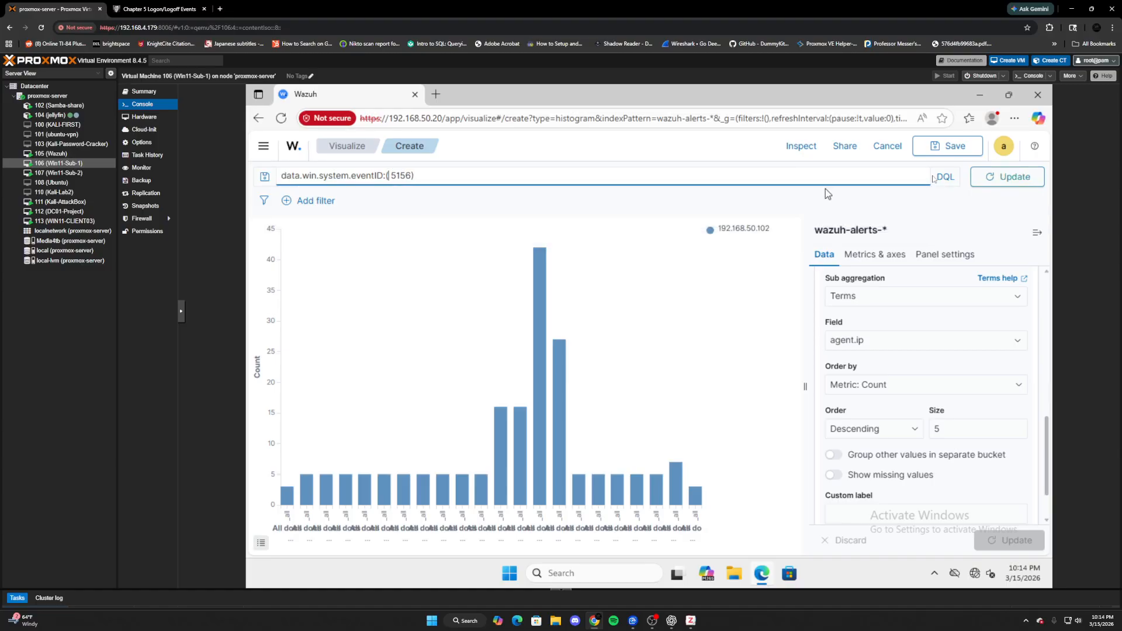
click(1017, 178)
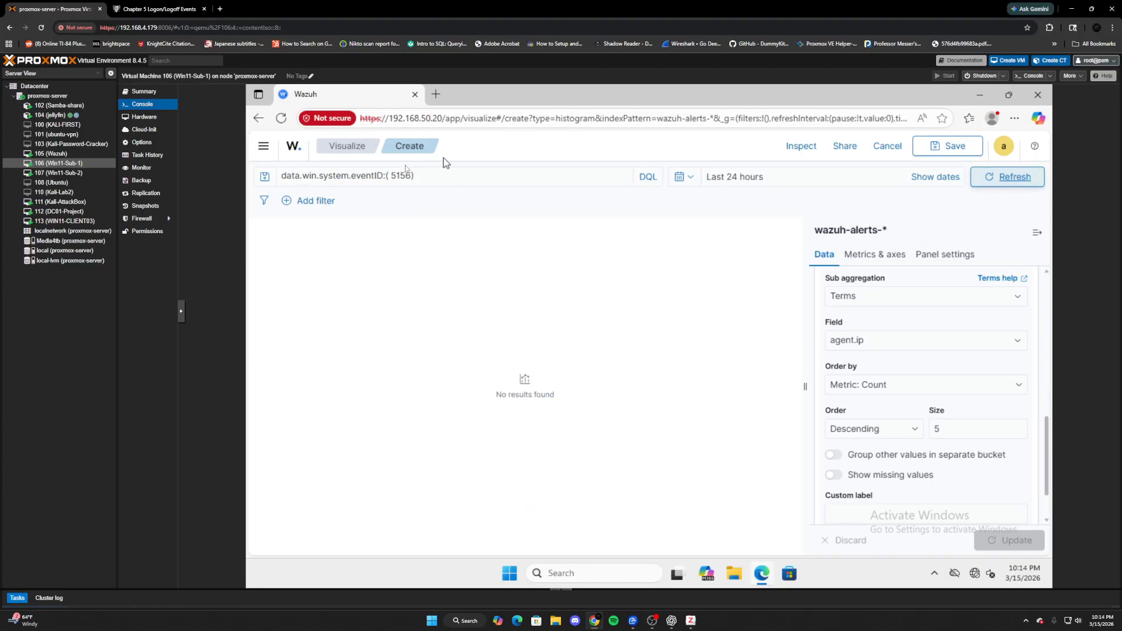
- Change the query's event ID to 5157, giving data.win.system.eventID:5157, and rerun it
mouse_move(389, 177)
mouse_down()
mouse_move(403, 177)
mouse_move(389, 180)
mouse_up()
text(5156)
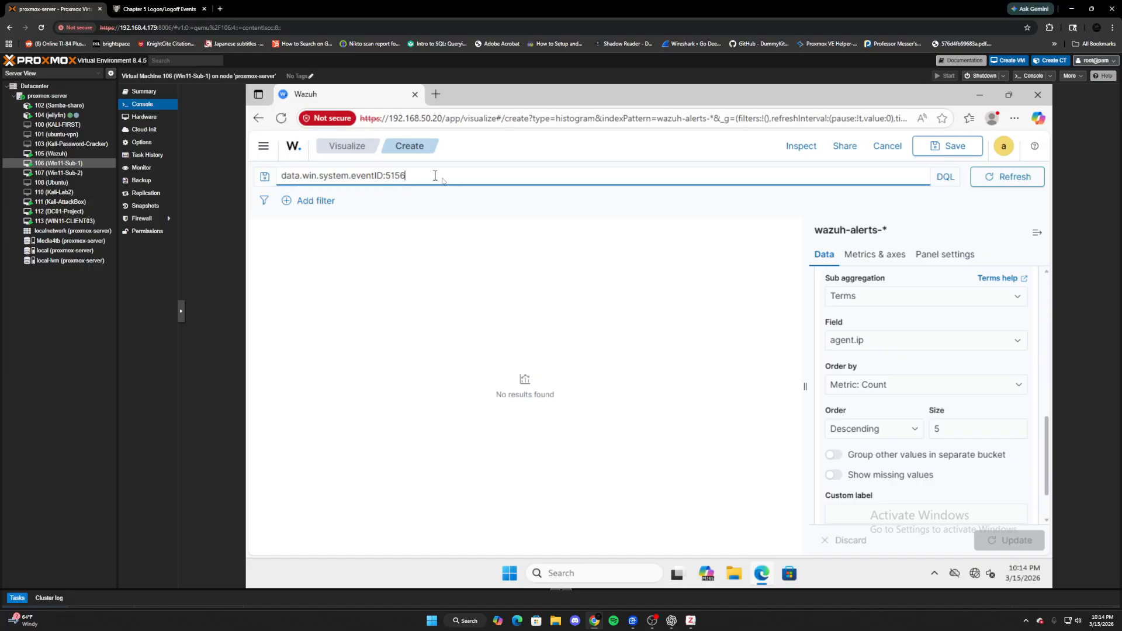
click(441, 177)
key(BackSpace)
text(7)
key(Return)
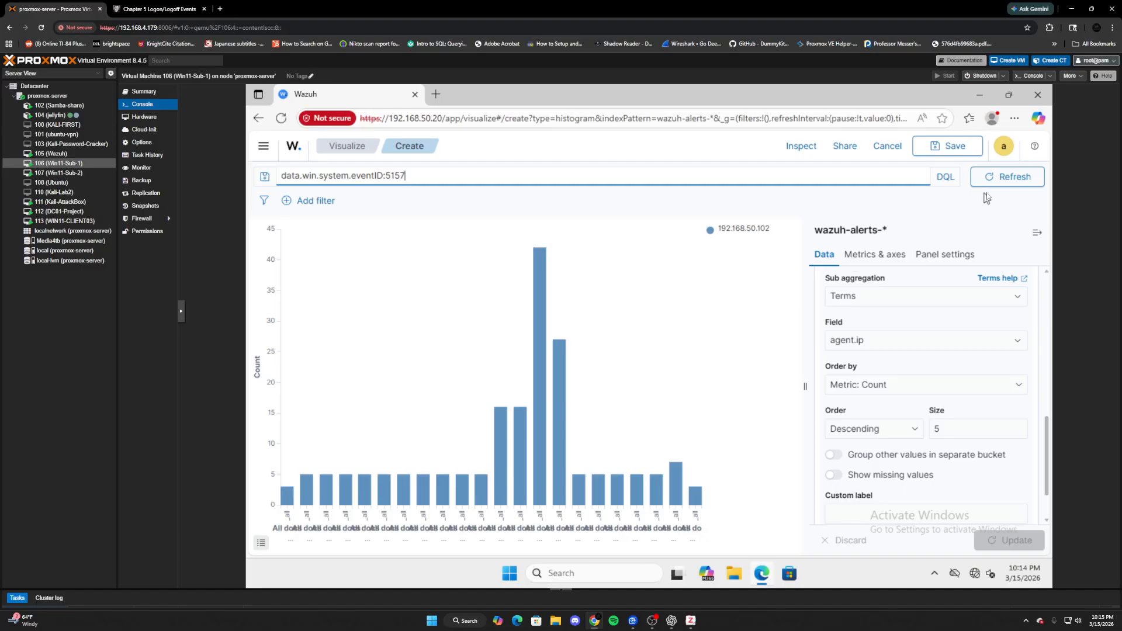
- Save the histogram as 'Failed Connections By Host' to the Users dashboard
click(951, 146)
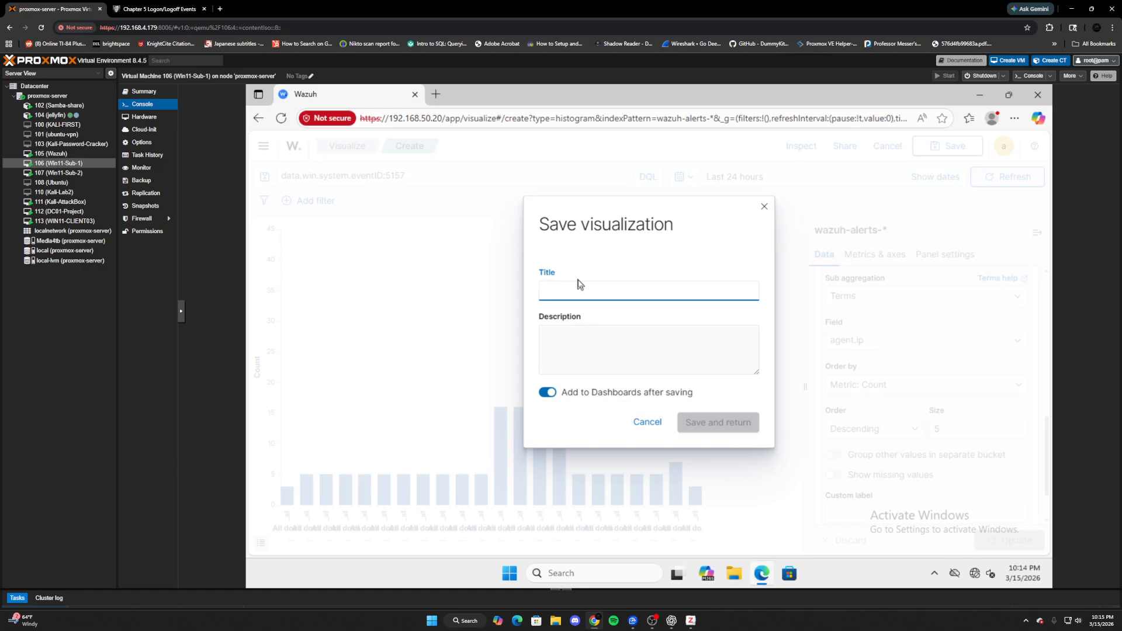
text(Failed Connections By Host)
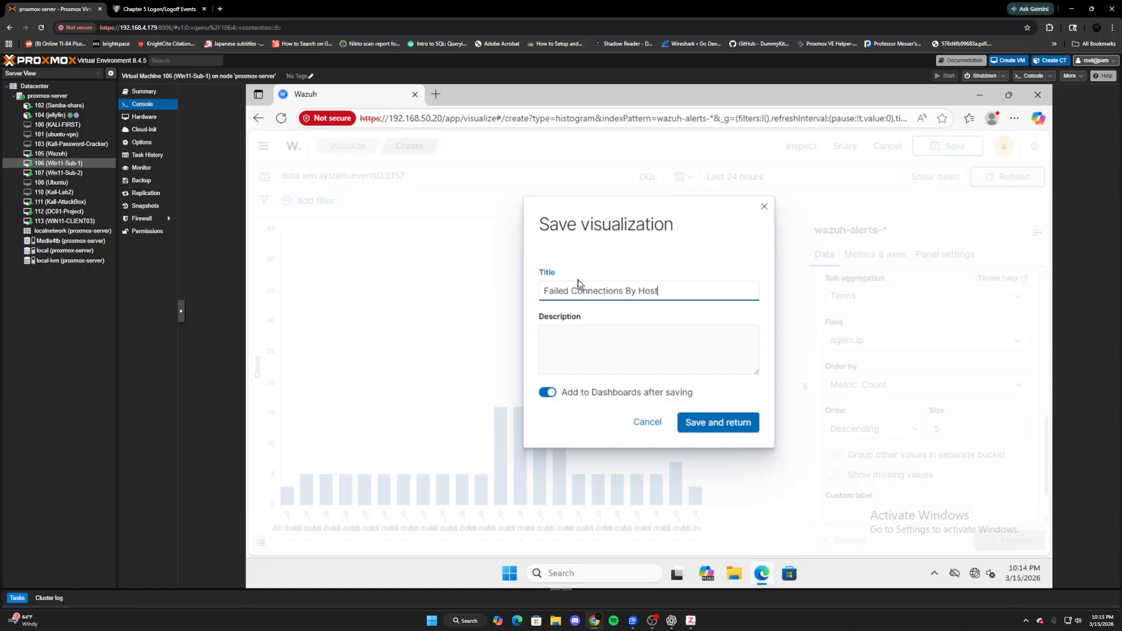
key(Return)
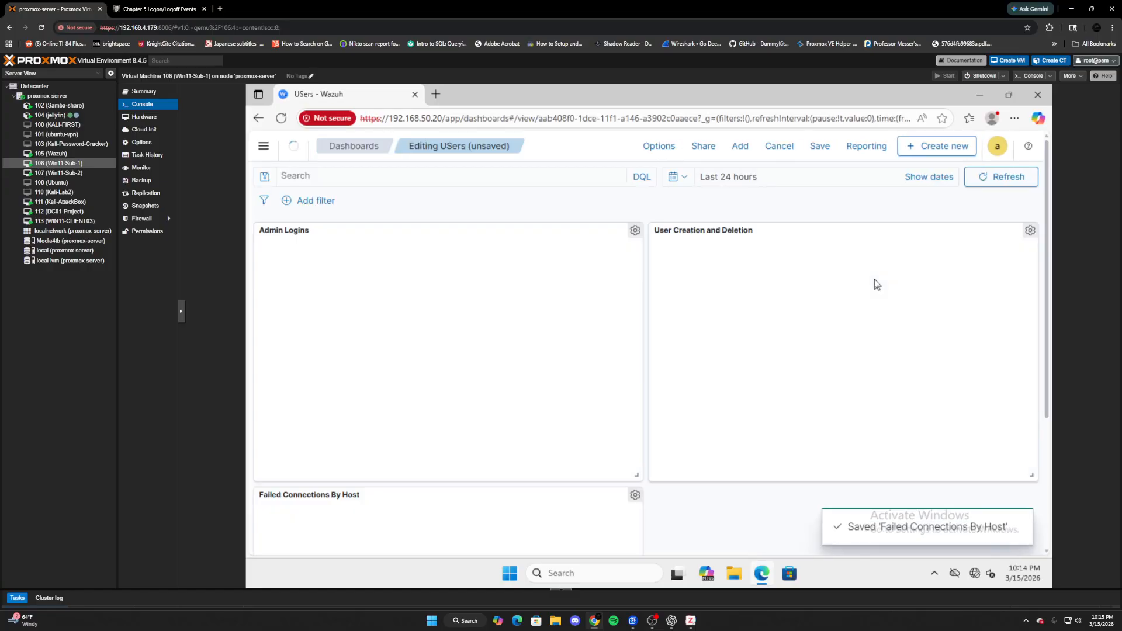
- Reopen the Failed Connections By Host panel in the visualization editor
scroll(849, 354, down, 2)
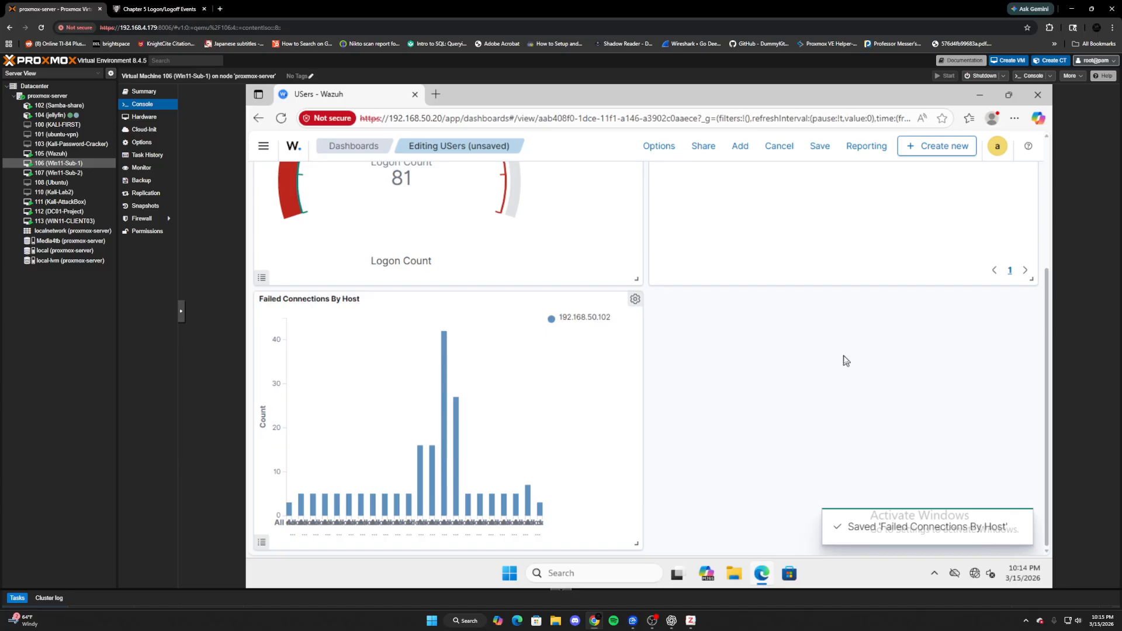
scroll(845, 360, up, 1)
click(633, 364)
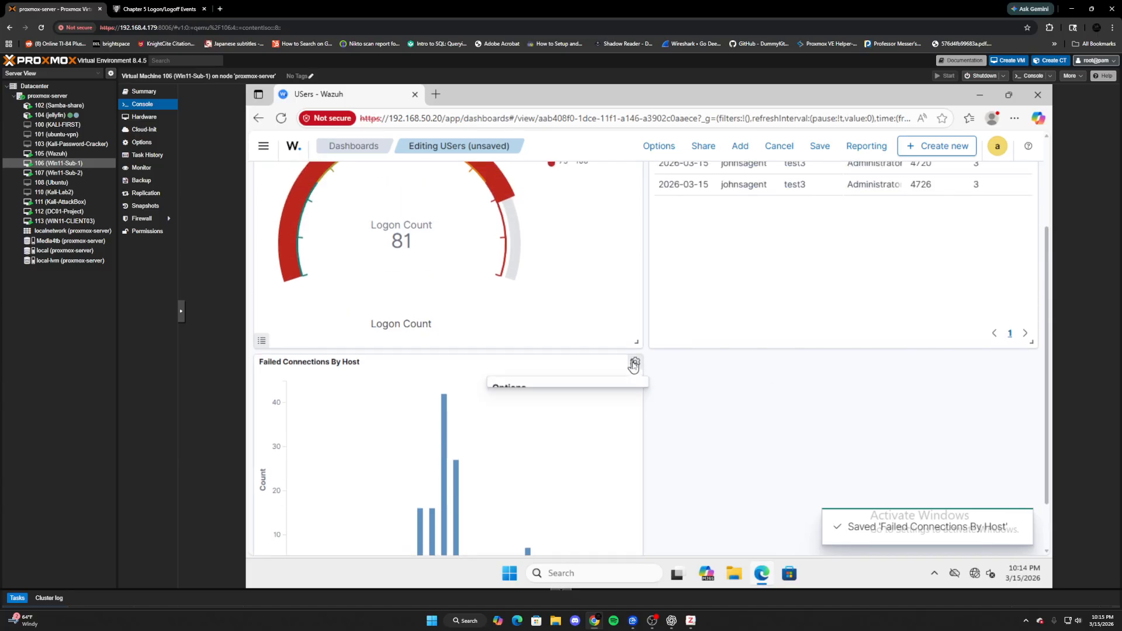
click(584, 401)
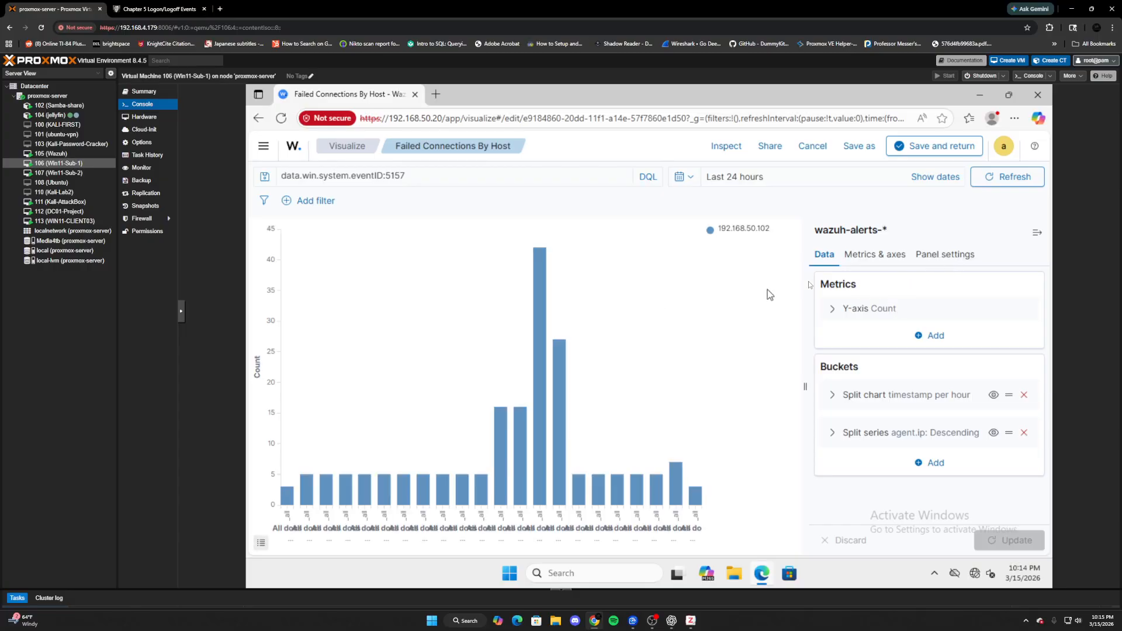
- Hide the x-axis lines and labels under Metrics & axes and apply the change
click(859, 257)
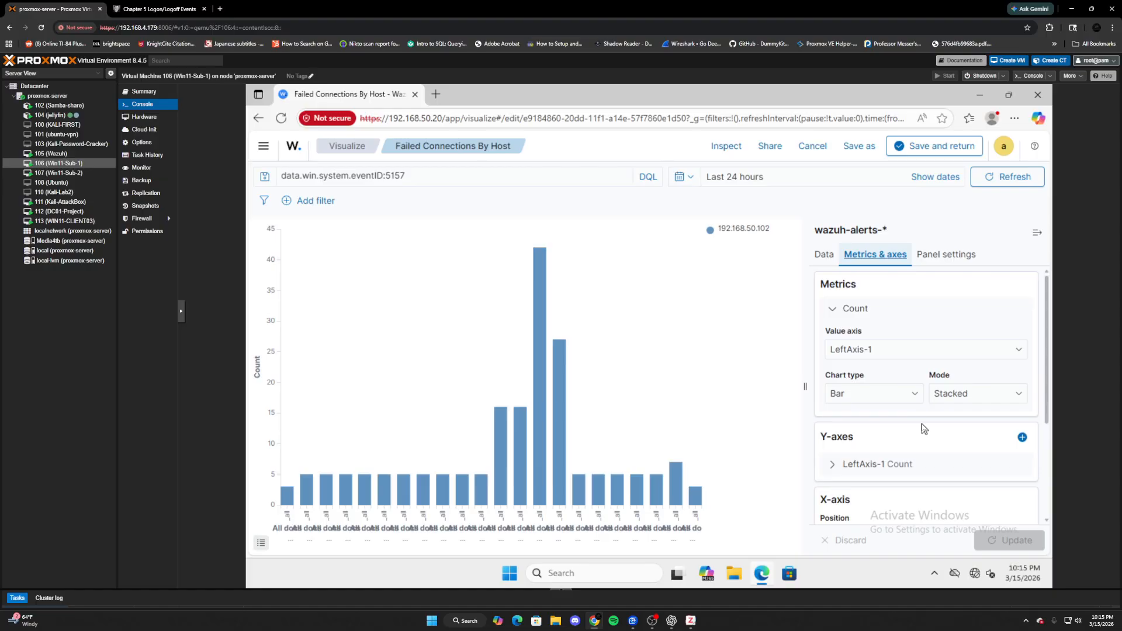
scroll(921, 423, down, 5)
click(854, 438)
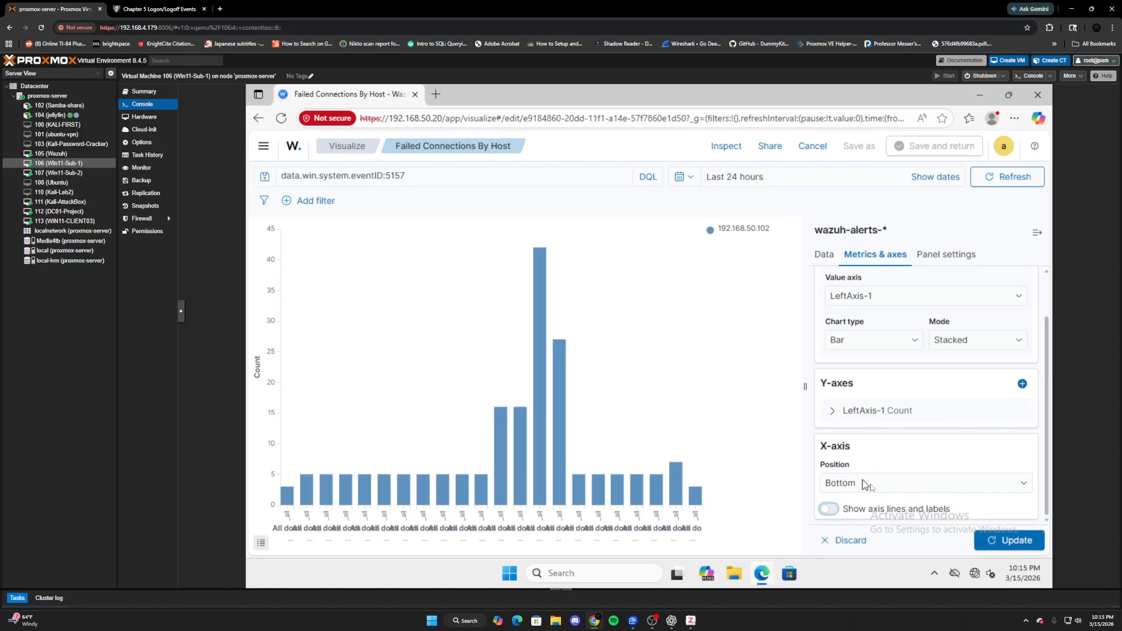
click(1013, 542)
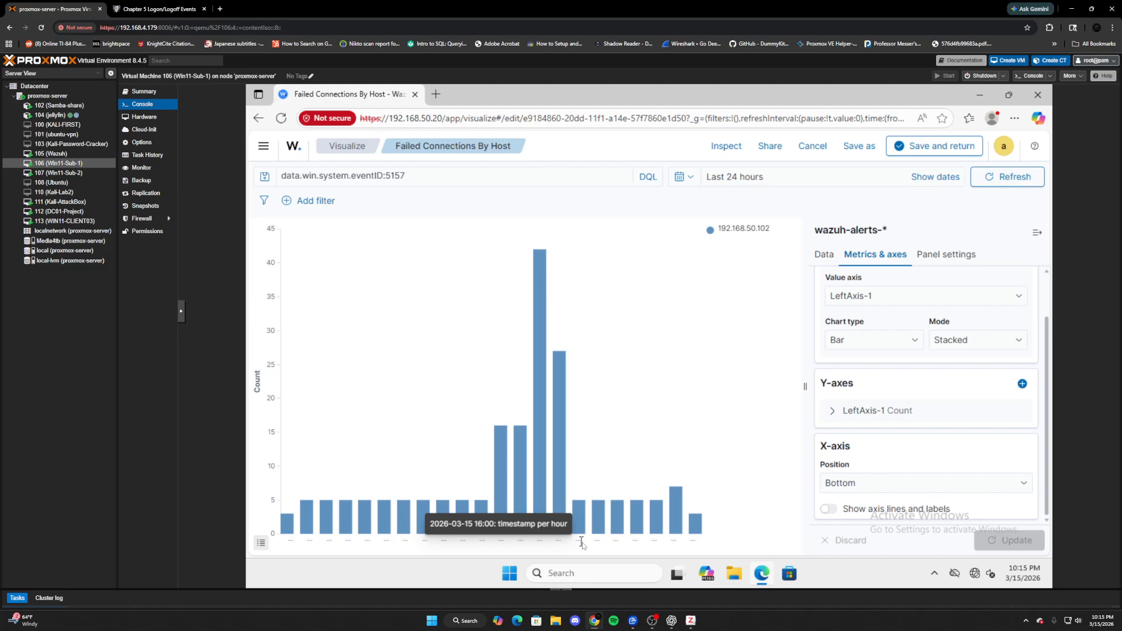
- Review the split chart and split series buckets, including how many hosts are shown
scroll(844, 426, up, 2)
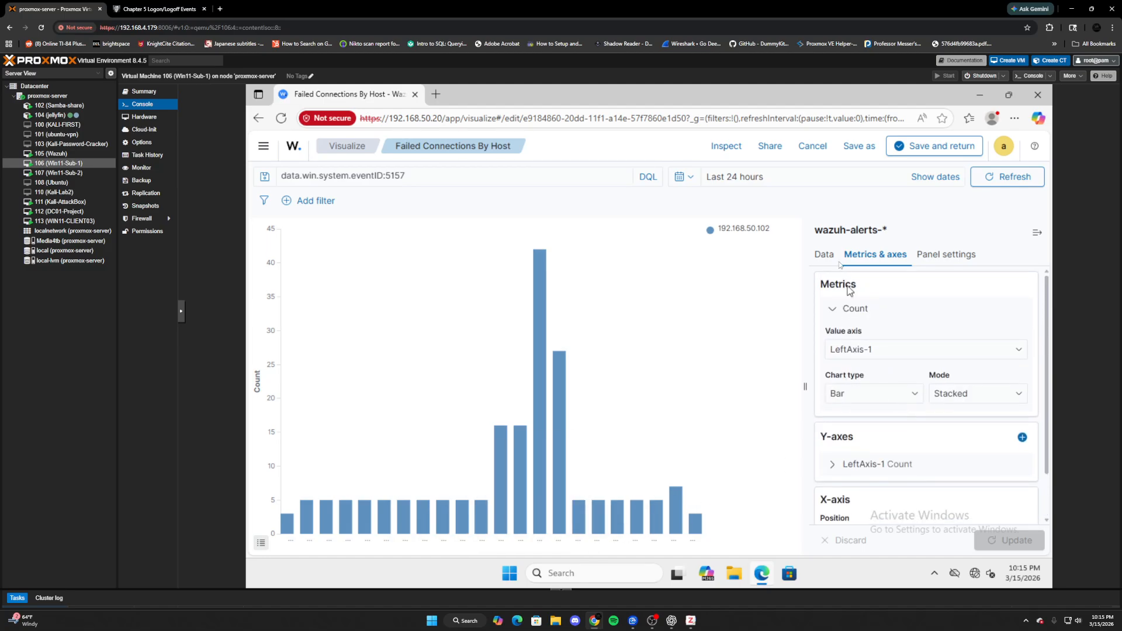
click(824, 255)
click(831, 396)
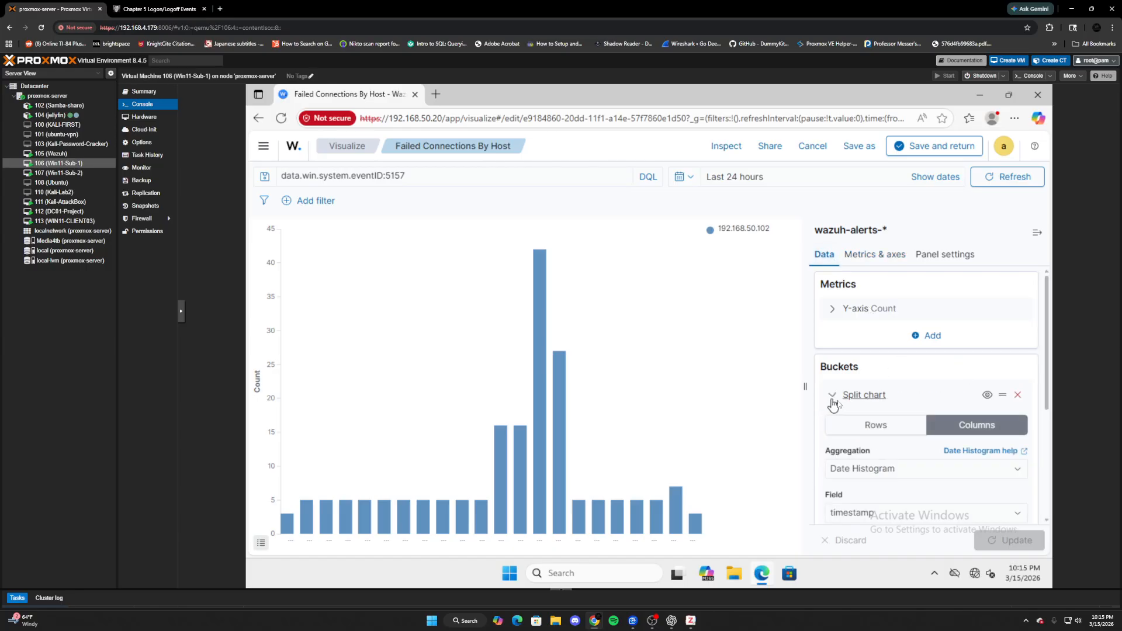
scroll(982, 434, down, 3)
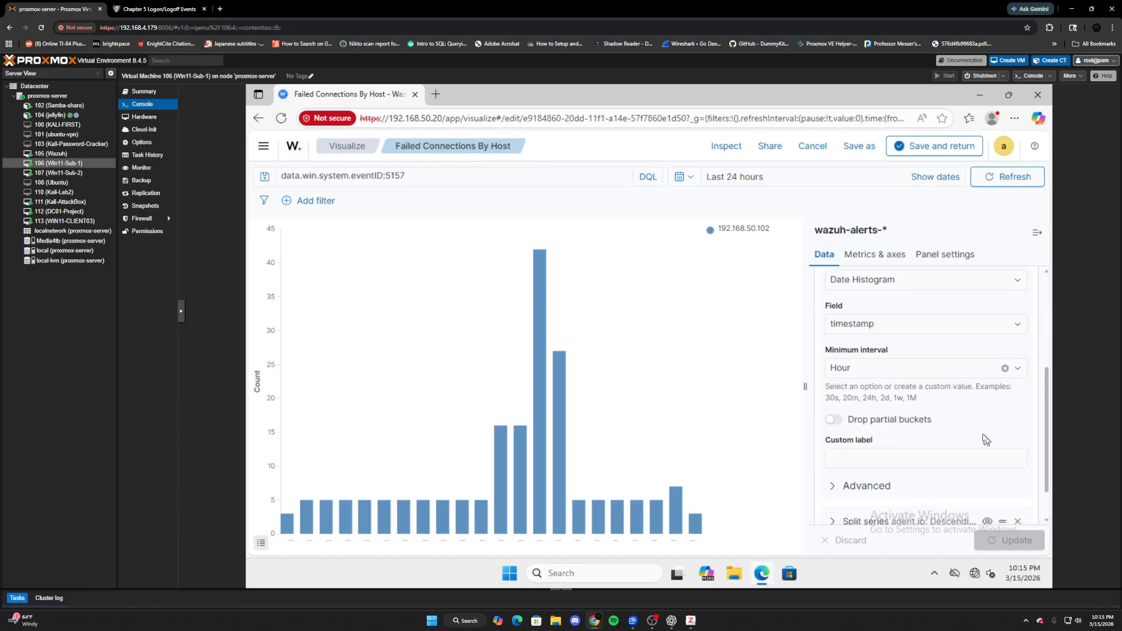
scroll(979, 436, down, 1)
click(833, 478)
scroll(841, 468, down, 2)
click(960, 367)
scroll(917, 385, up, 4)
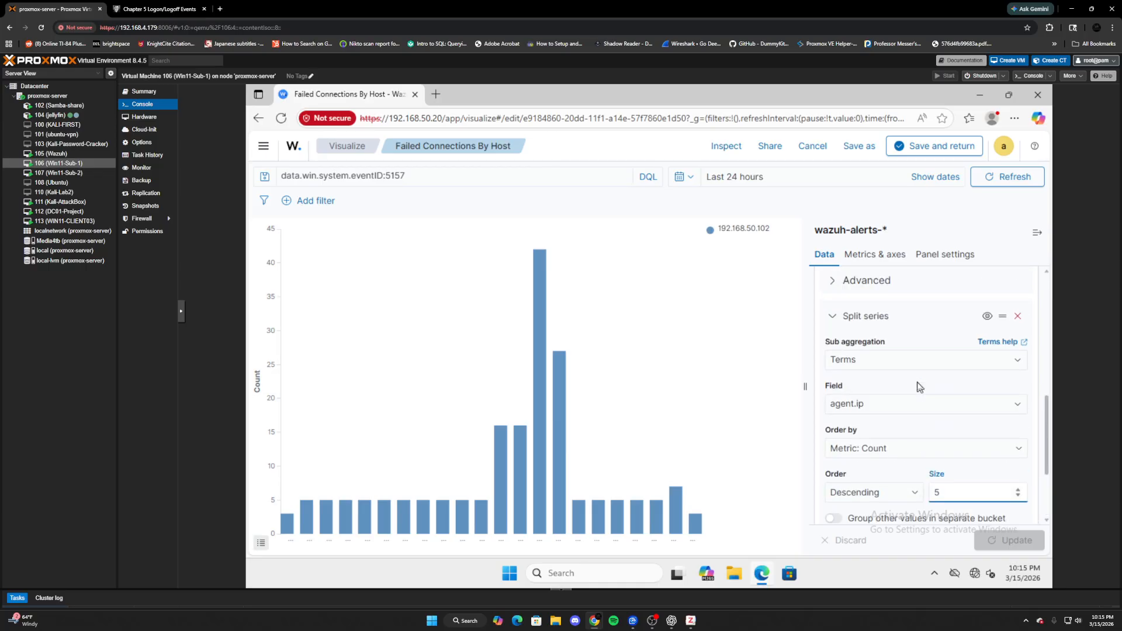
click(831, 379)
- Check the Hour date histogram interval and advanced settings, then save back to the dashboard
scroll(864, 380, up, 4)
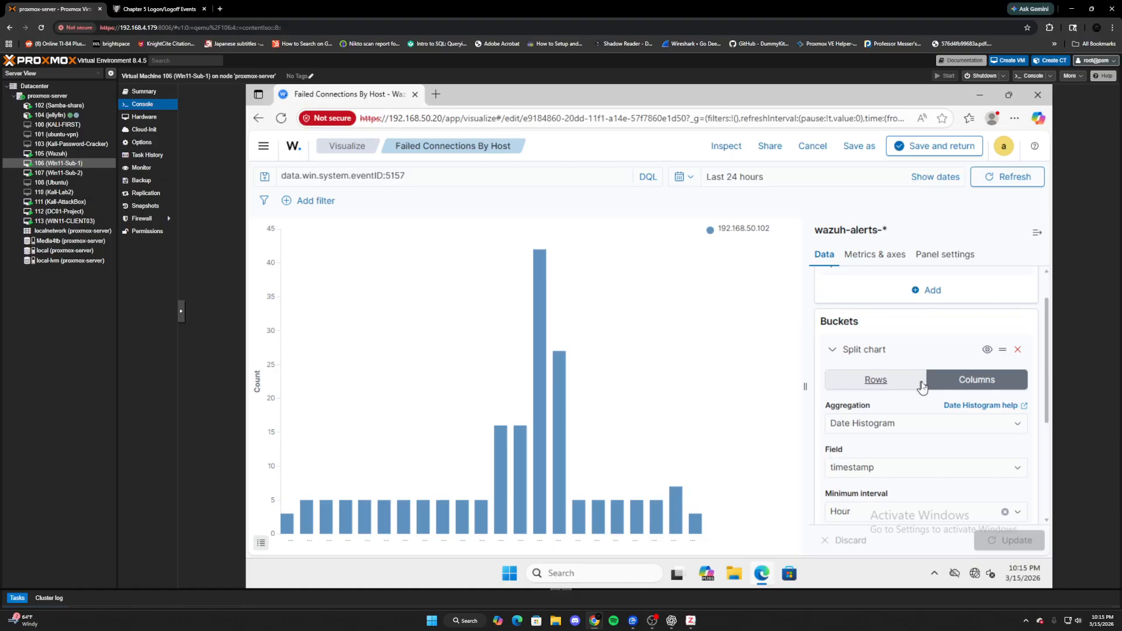
scroll(911, 386, down, 1)
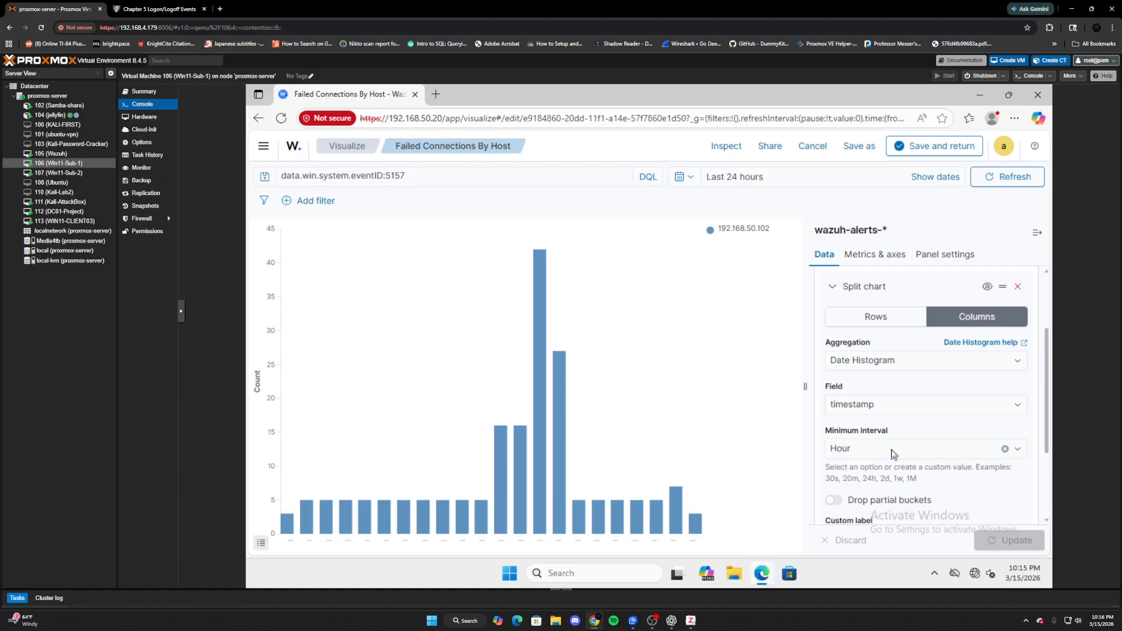
scroll(892, 453, down, 1)
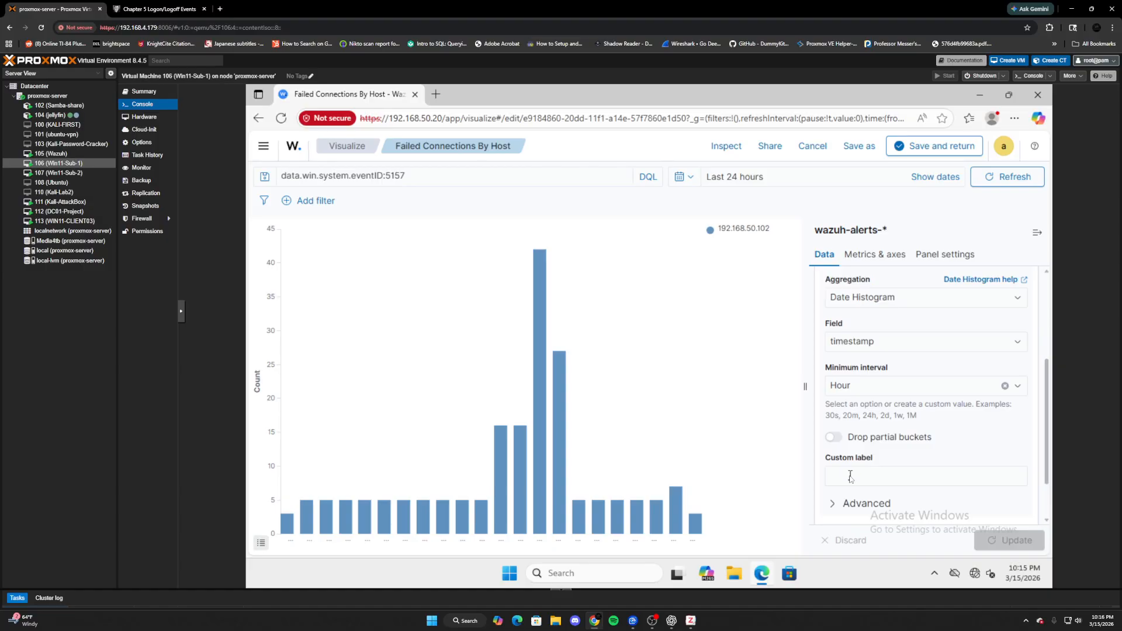
click(858, 391)
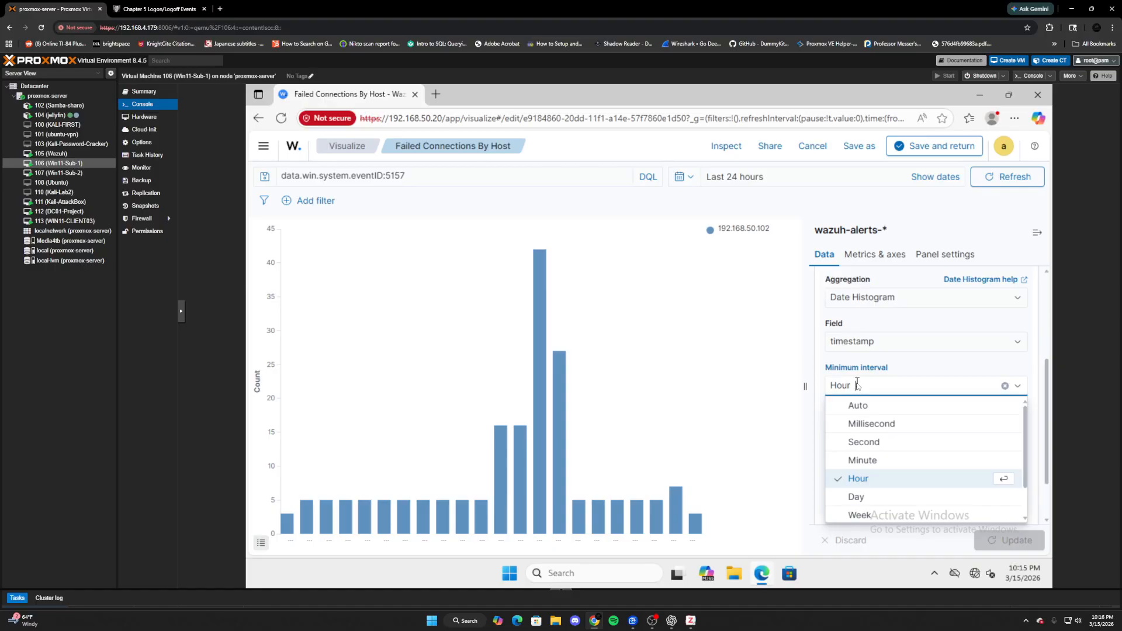
scroll(857, 383, down, 1)
scroll(857, 382, up, 1)
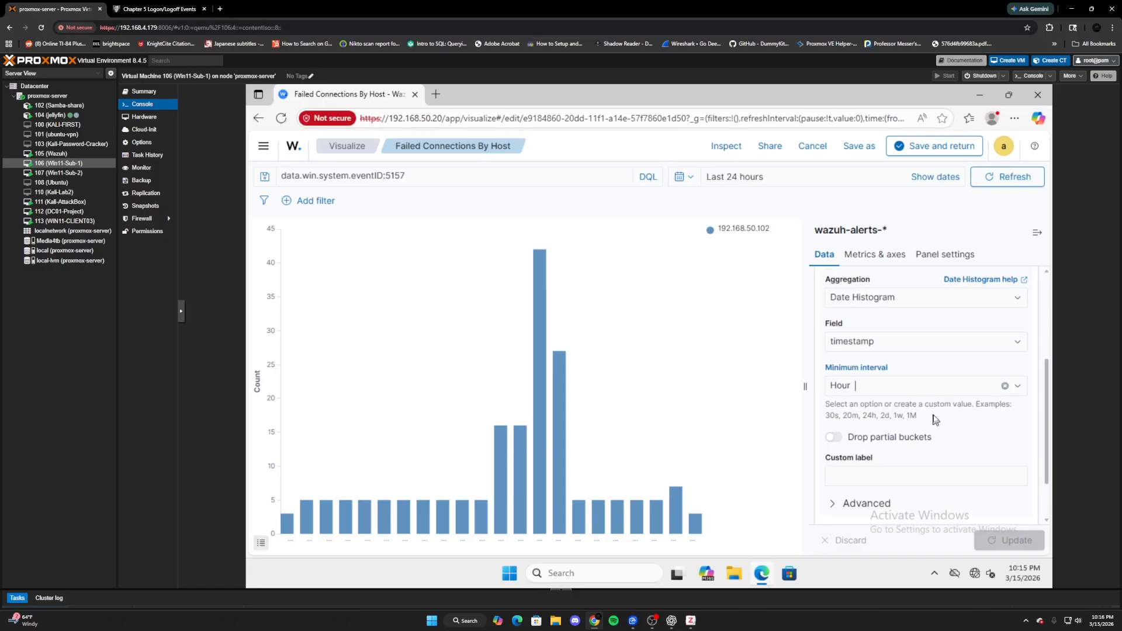
click(836, 504)
scroll(833, 506, down, 2)
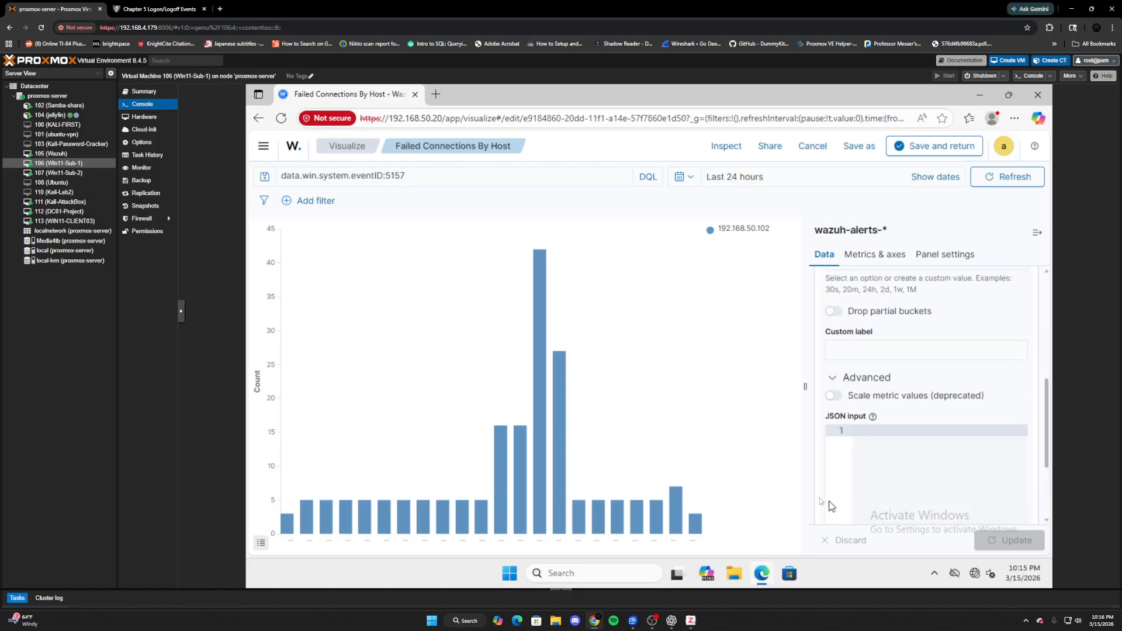
click(876, 257)
scroll(933, 415, down, 1)
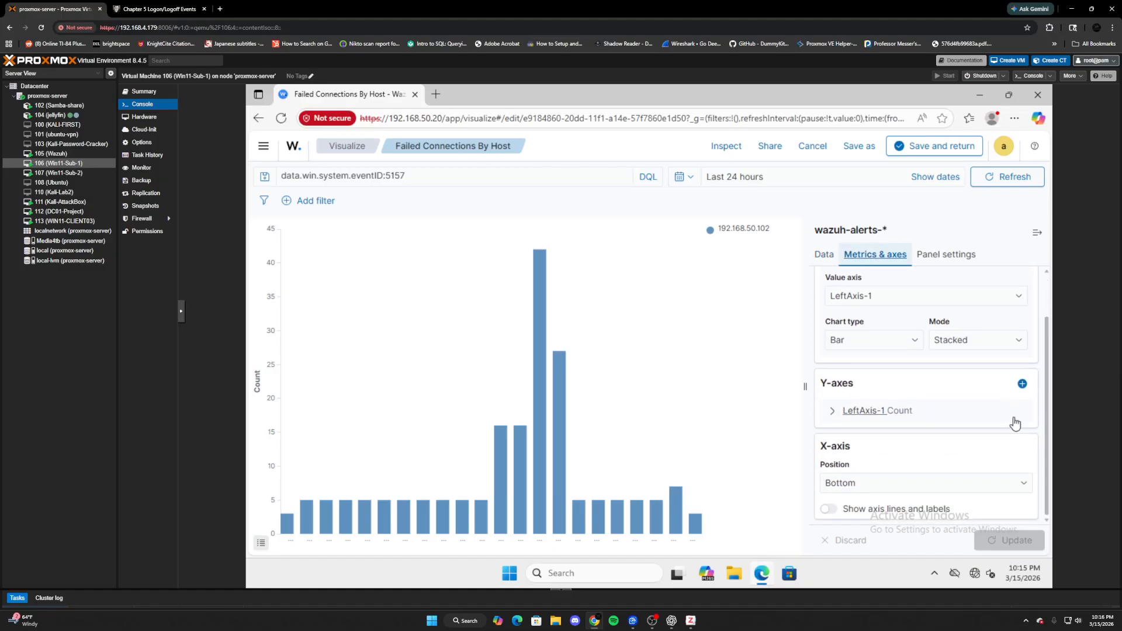
click(932, 147)
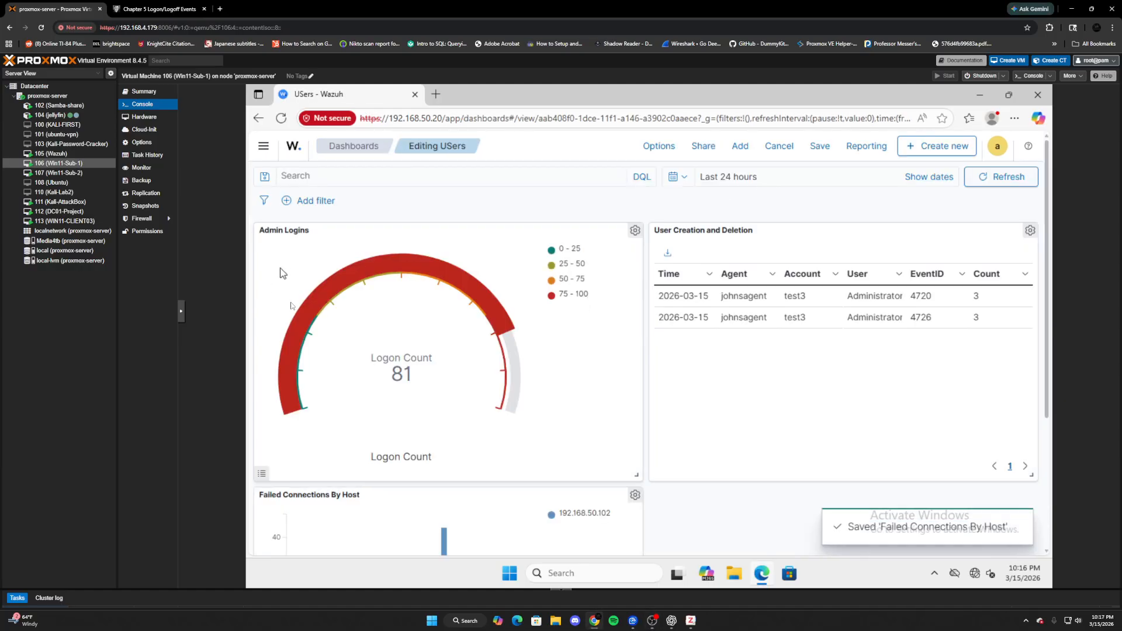
scroll(558, 377, down, 3)
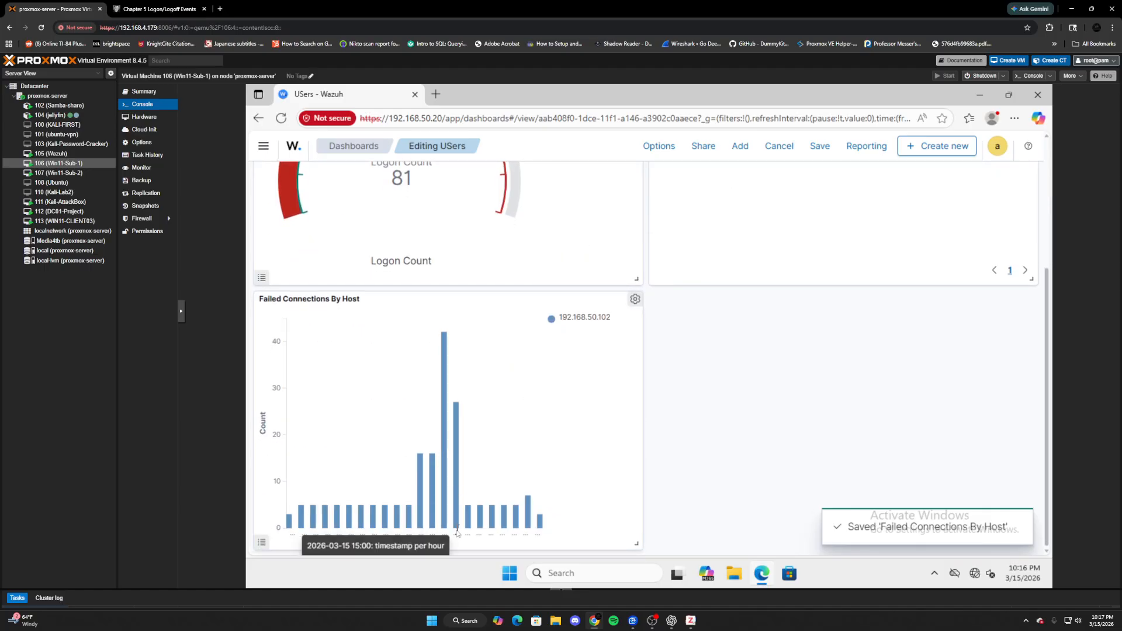
scroll(457, 532, up, 1)
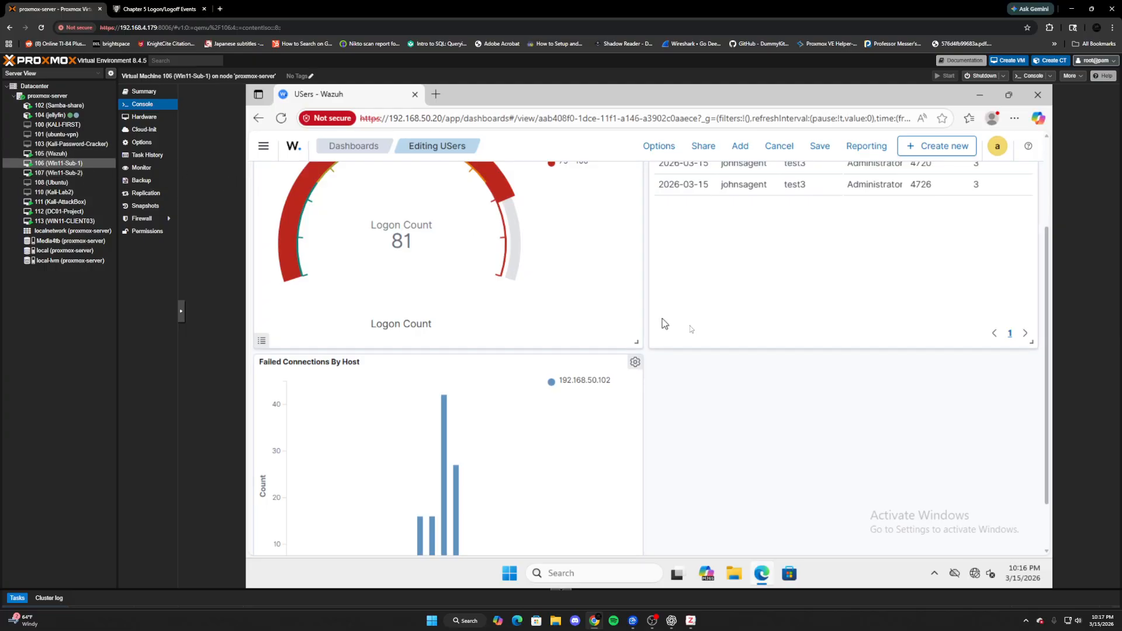
- Launch Windows PowerShell as administrator, supplying the administrator account's password
click(616, 575)
text(po)
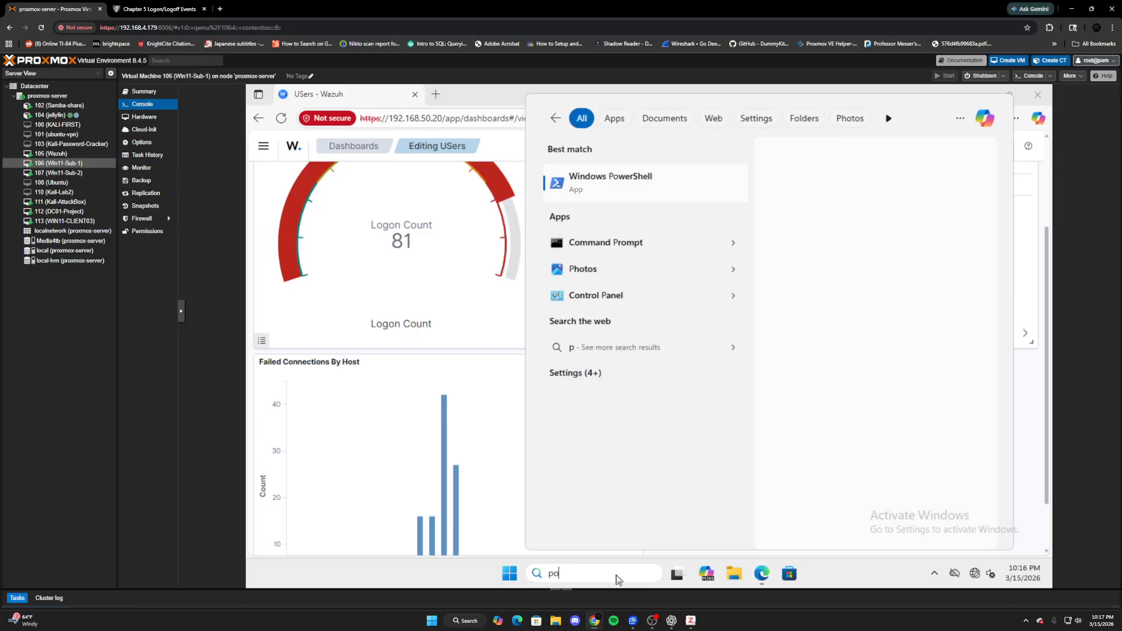
text(wer)
right_click(680, 193)
click(715, 208)
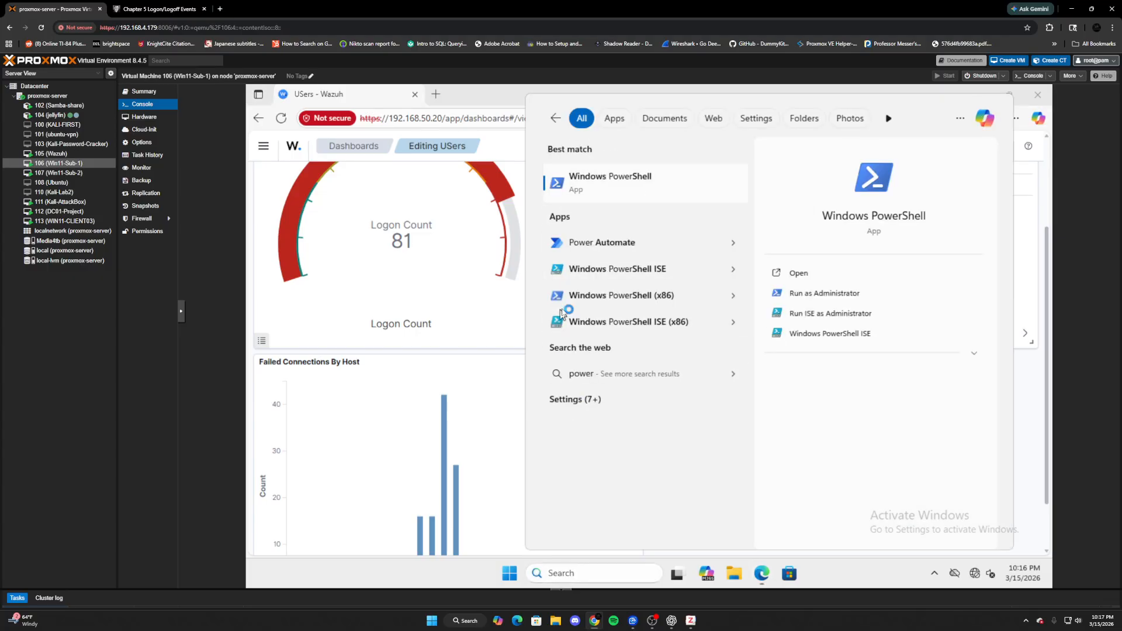
text(ad)
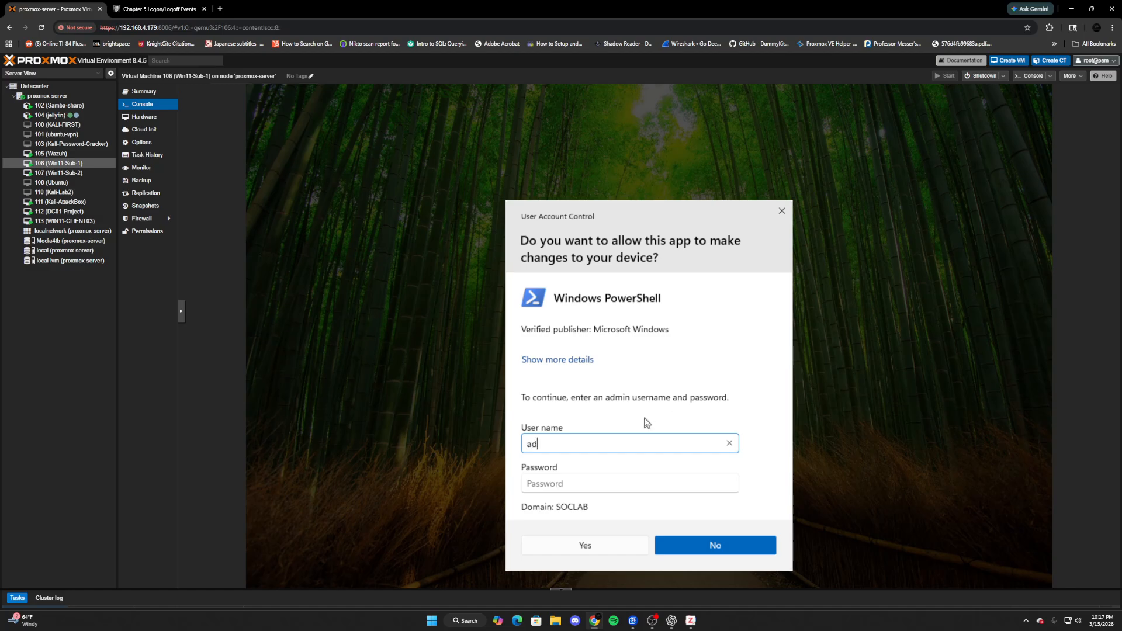
text(ministrator)
key(Tab)
text(•••••)
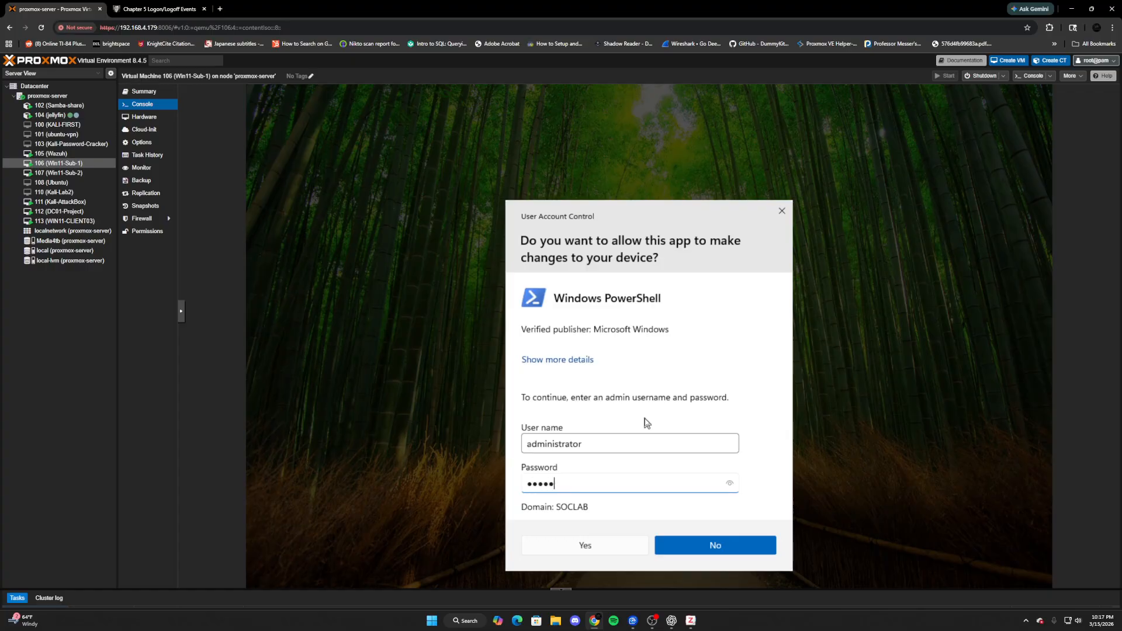
text(••••••••)
key(Return)
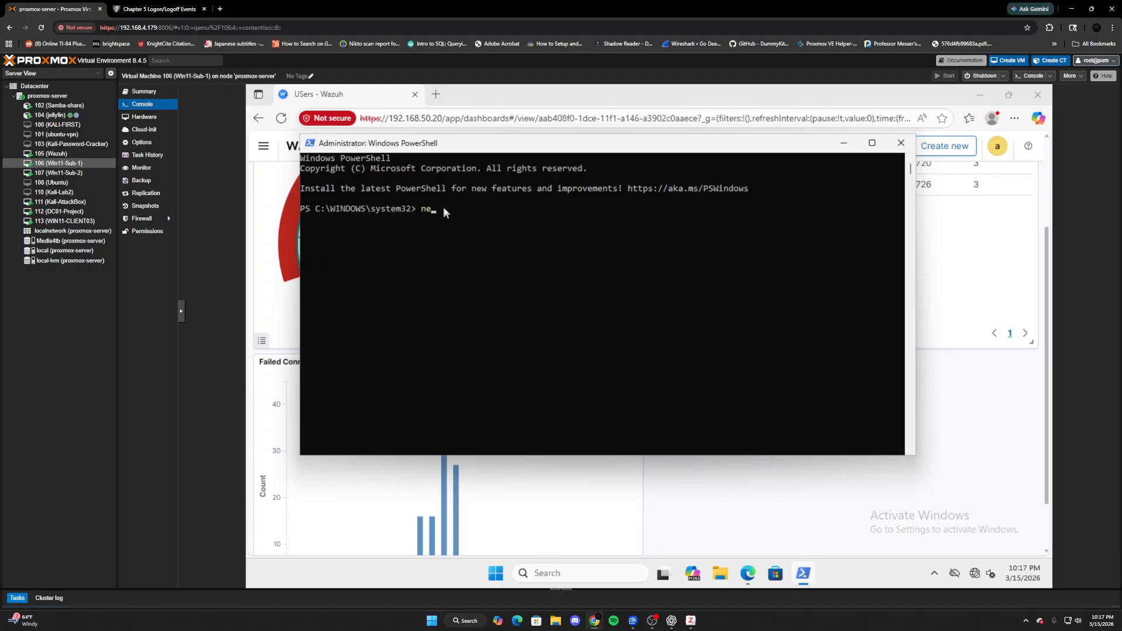
- Restart the Wazuh agent with 'net stop wazuh' followed by 'net start wazuh'
text(net stop wazuh)
key(Return)
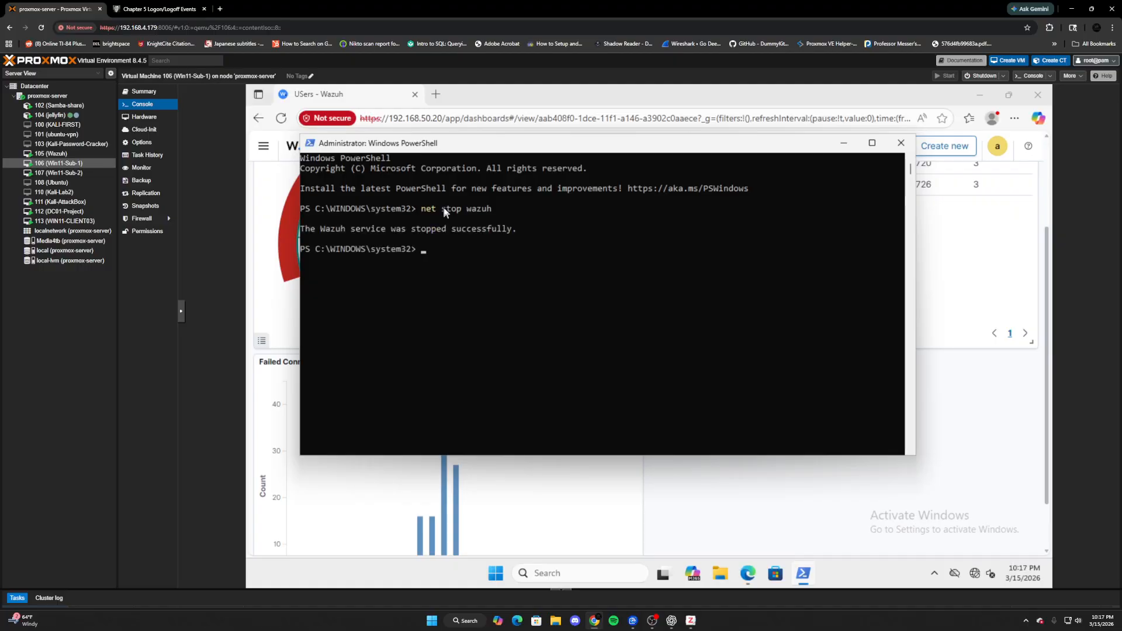
text(net start wazuh)
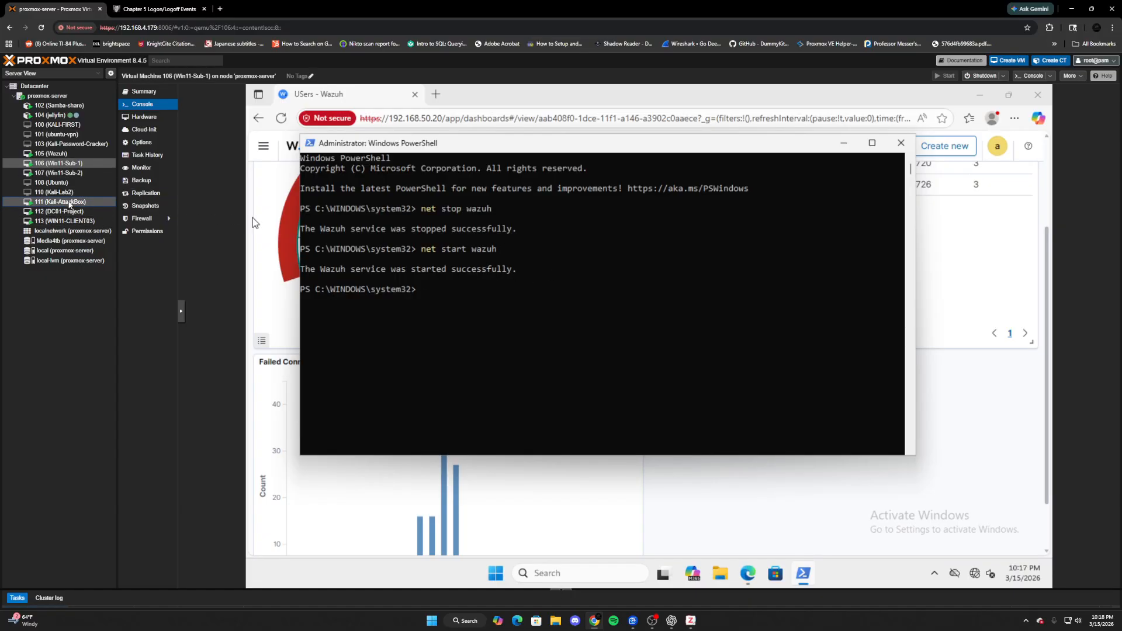
click(64, 202)
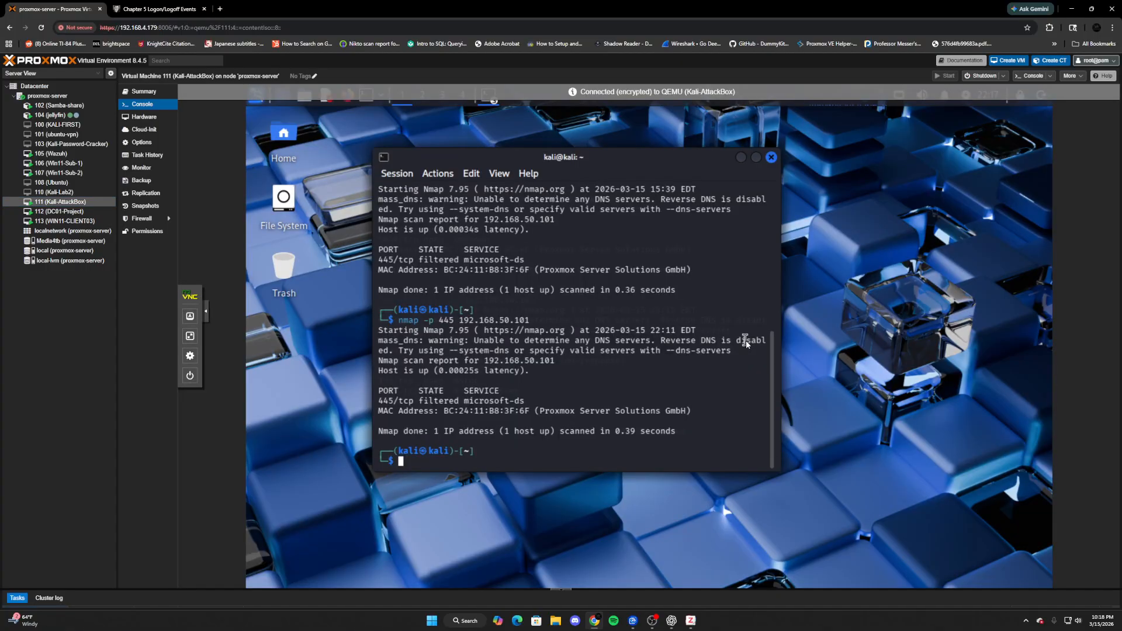
- Rerun the nmap -p 445 192.168.50.101 scan from the terminal history
key(Up)
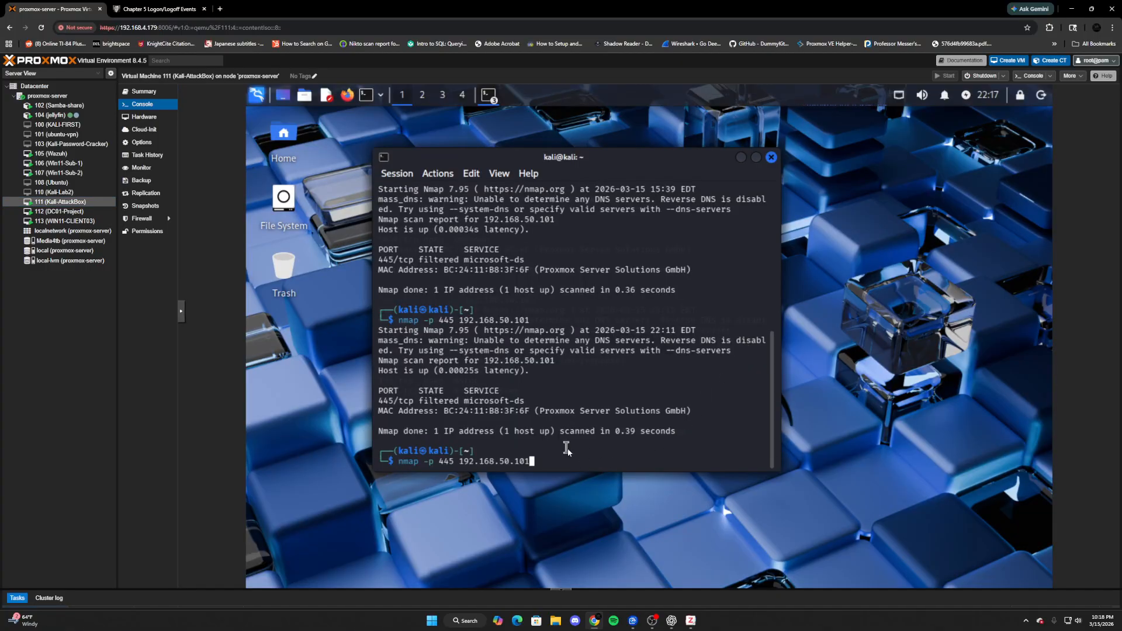
key(Return)
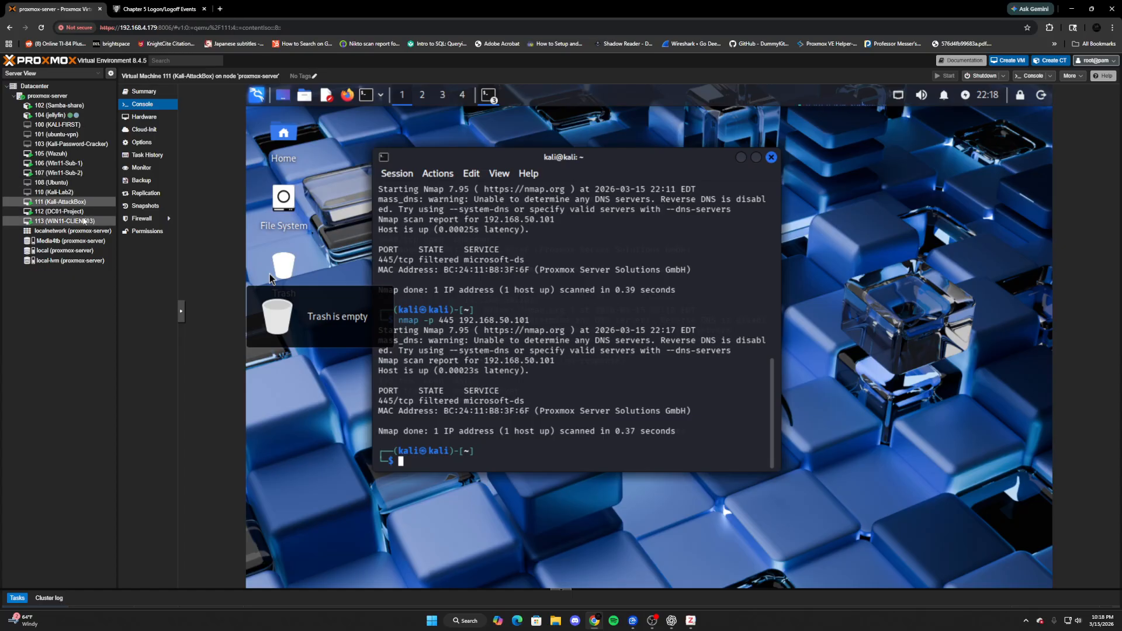
- Open the VM 113 WIN11-CLIENT03 console and sign in with a SOCLAB domain user's credentials
click(88, 223)
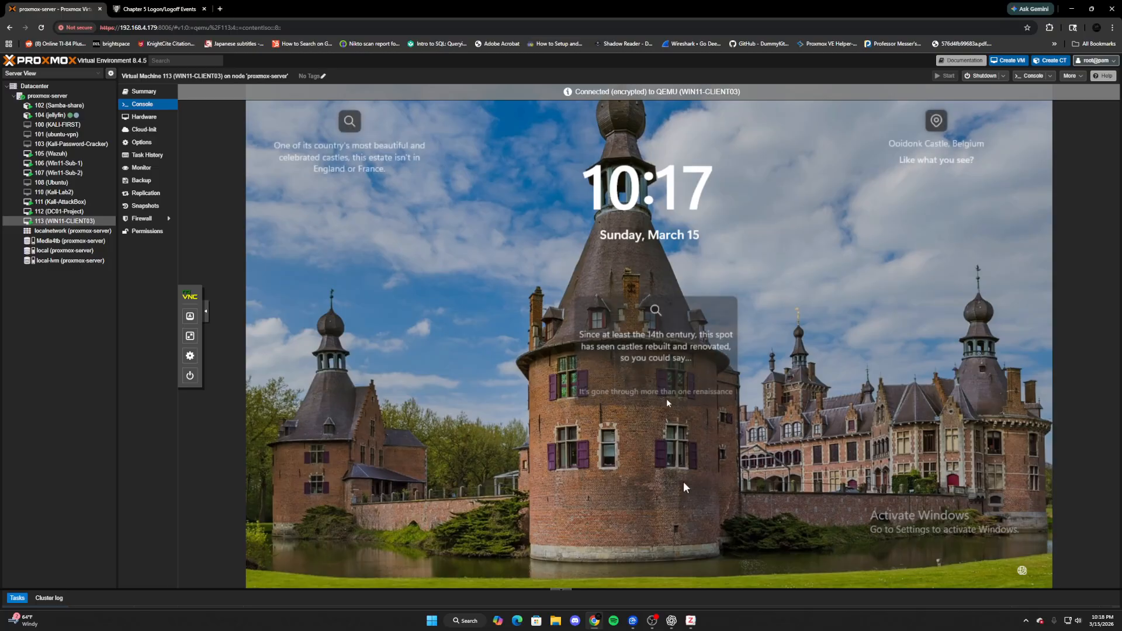
drag(686, 487, 678, 237)
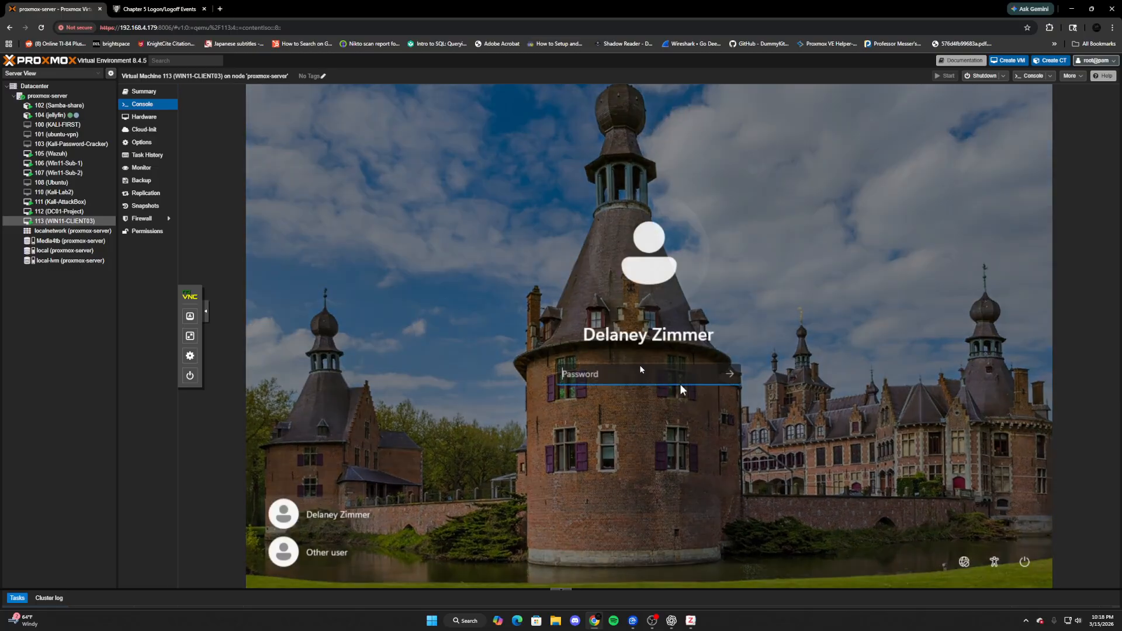
click(334, 553)
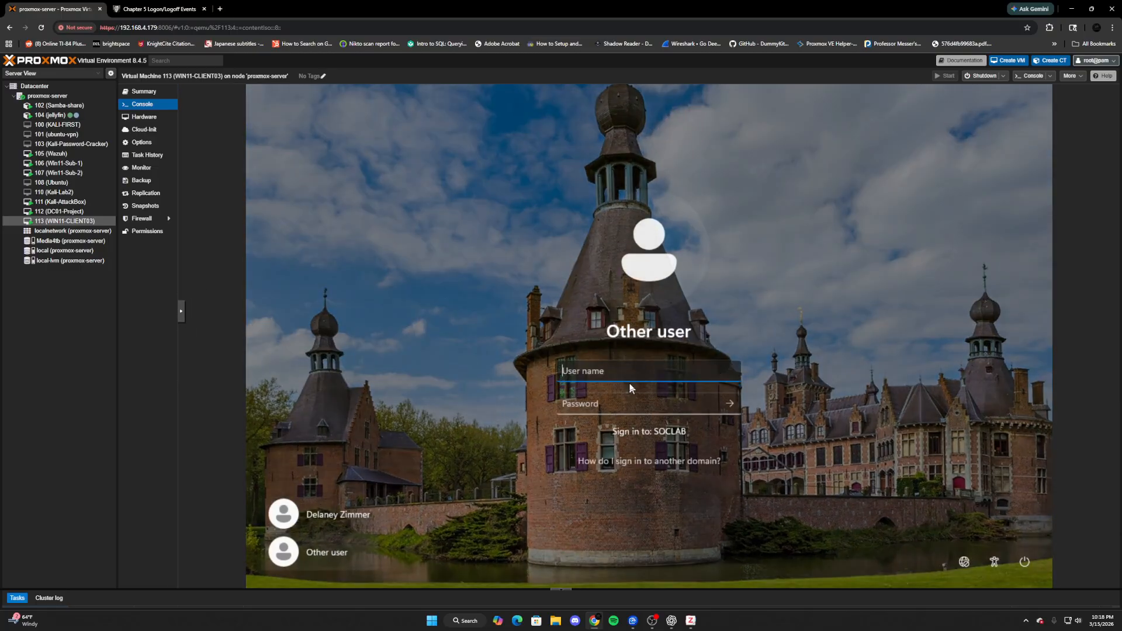
text(dzim)
key(Tab)
text(******)
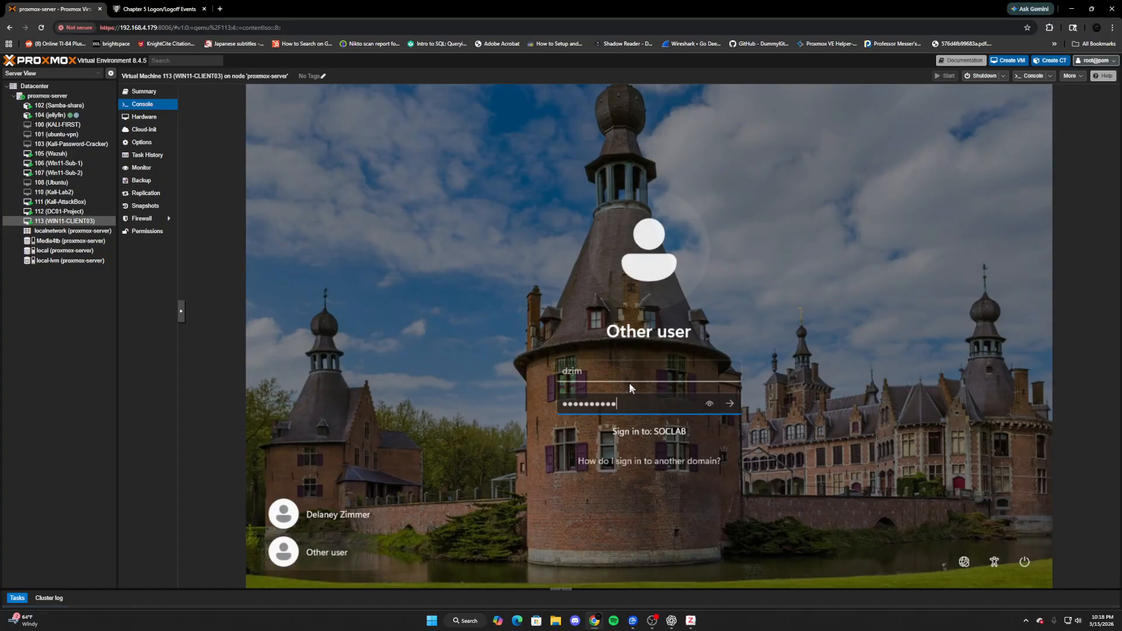
key(Return)
- Start Windows PowerShell as administrator on WIN11-CLIENT03, entering the administrator account's password
click(576, 573)
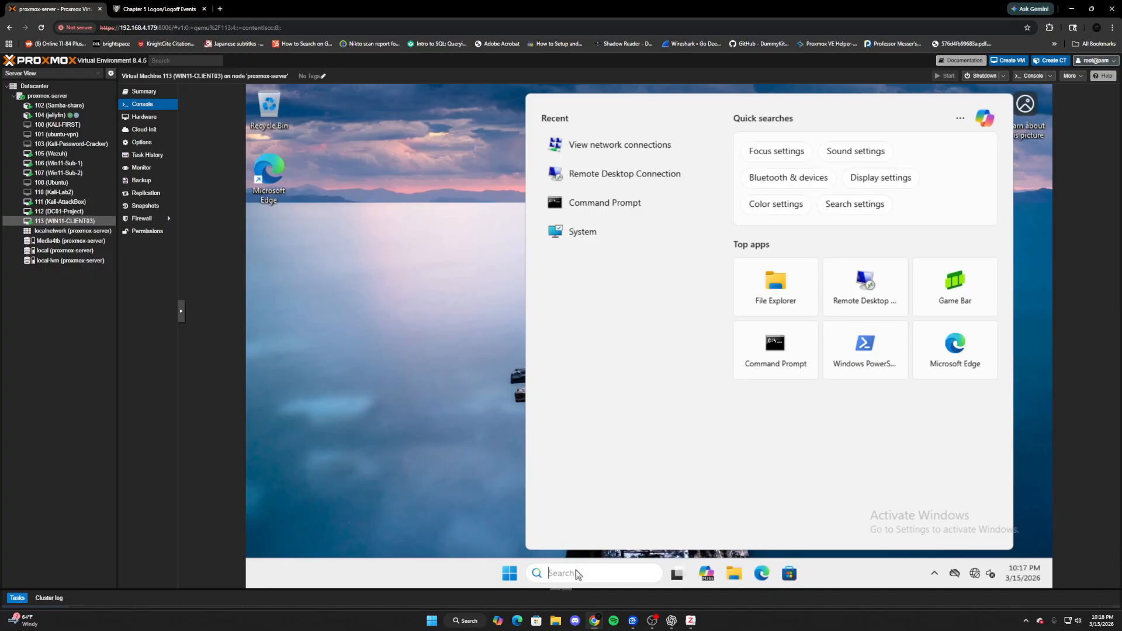
text(power)
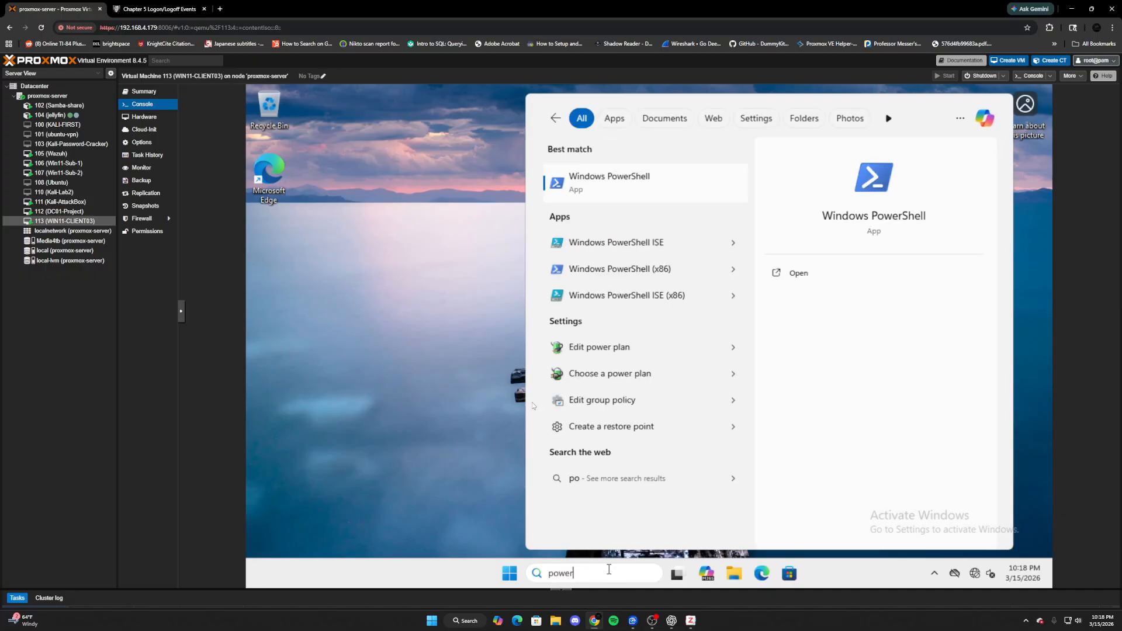
right_click(596, 187)
click(646, 201)
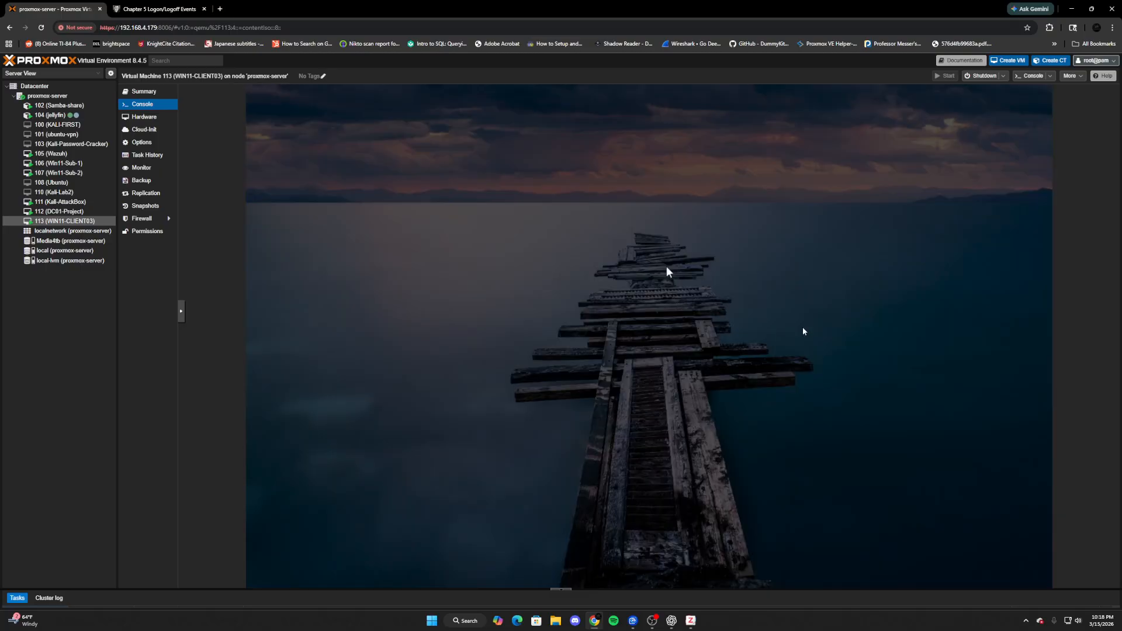
text(administra)
key(Tab)
text(•••••••••••)
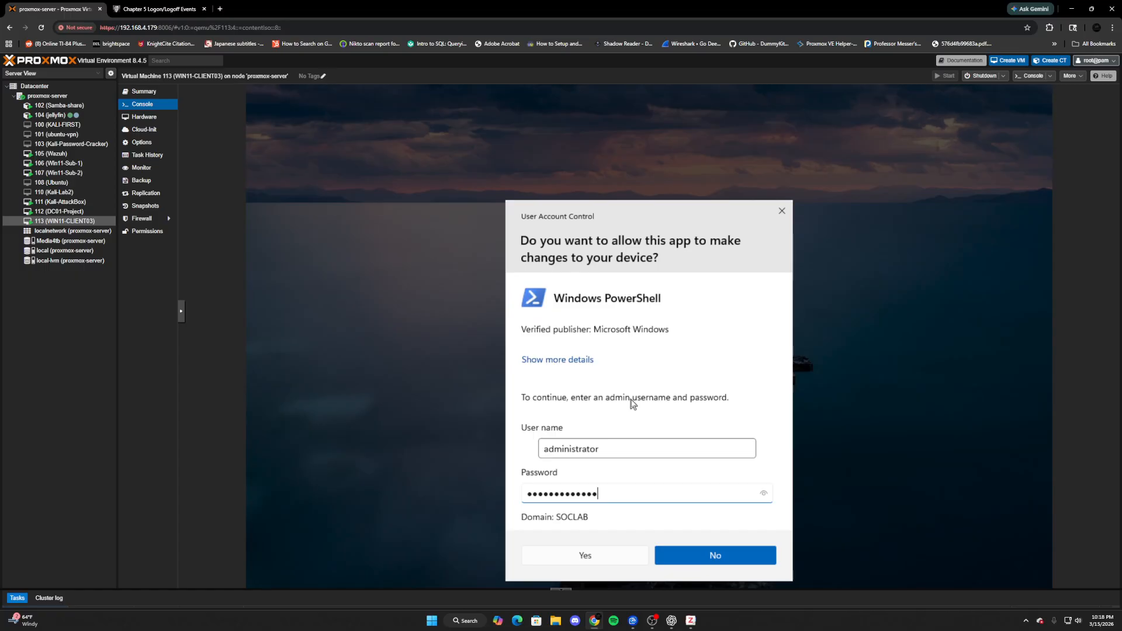
key(Return)
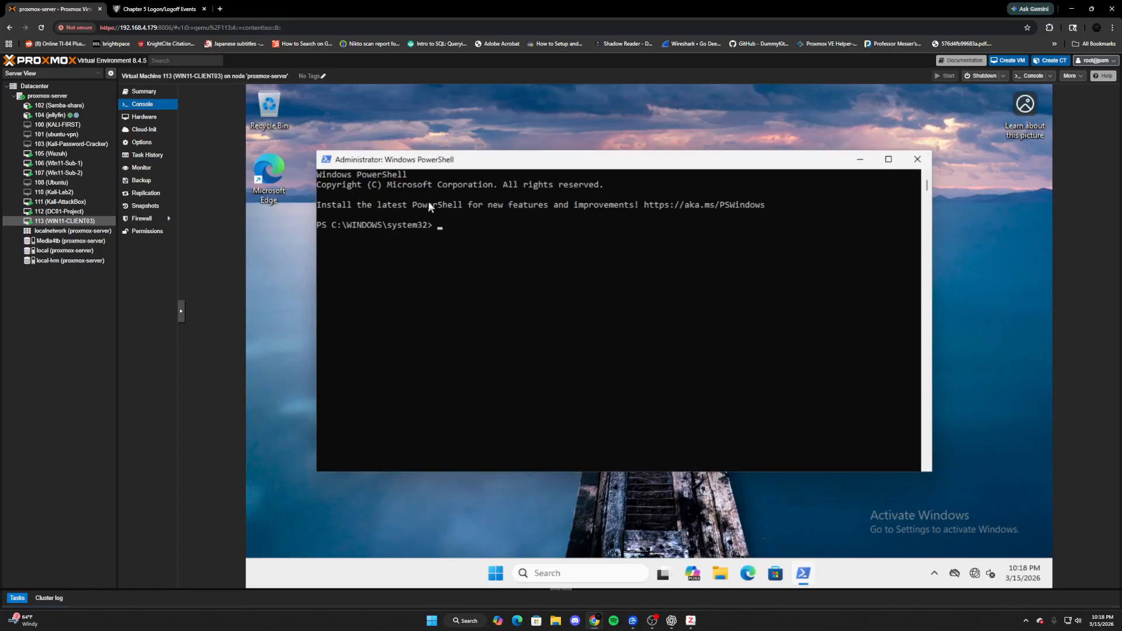
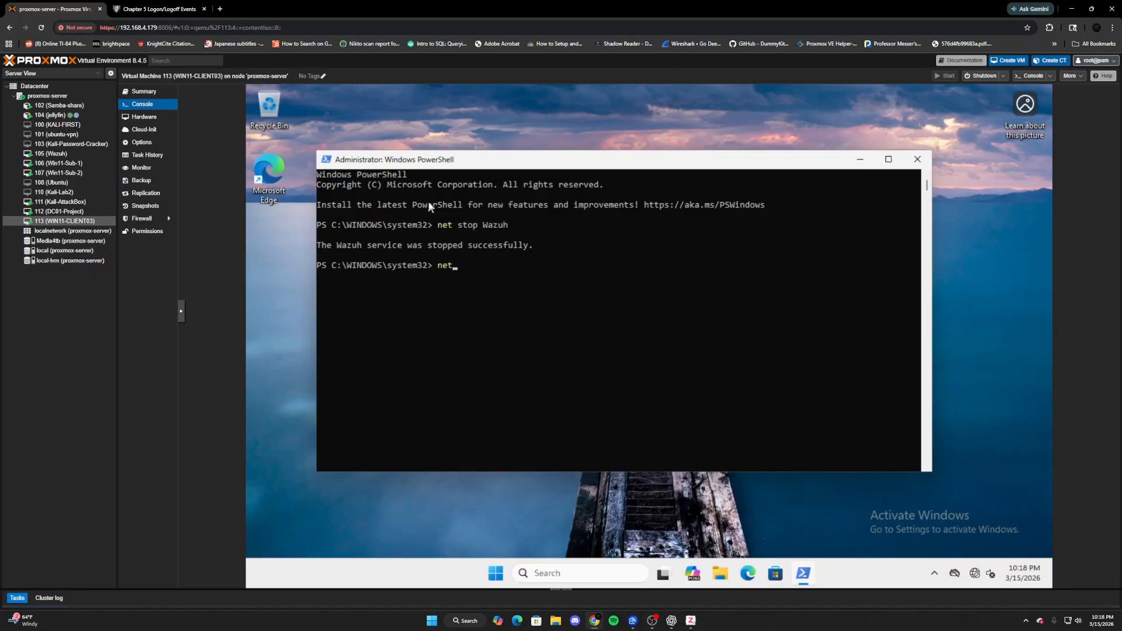
- Start the Wazuh service on WIN11-CLIENT03 with 'net start Wazuh', then switch to Kali-AttackBox
text( Wazuh)
key(Return)
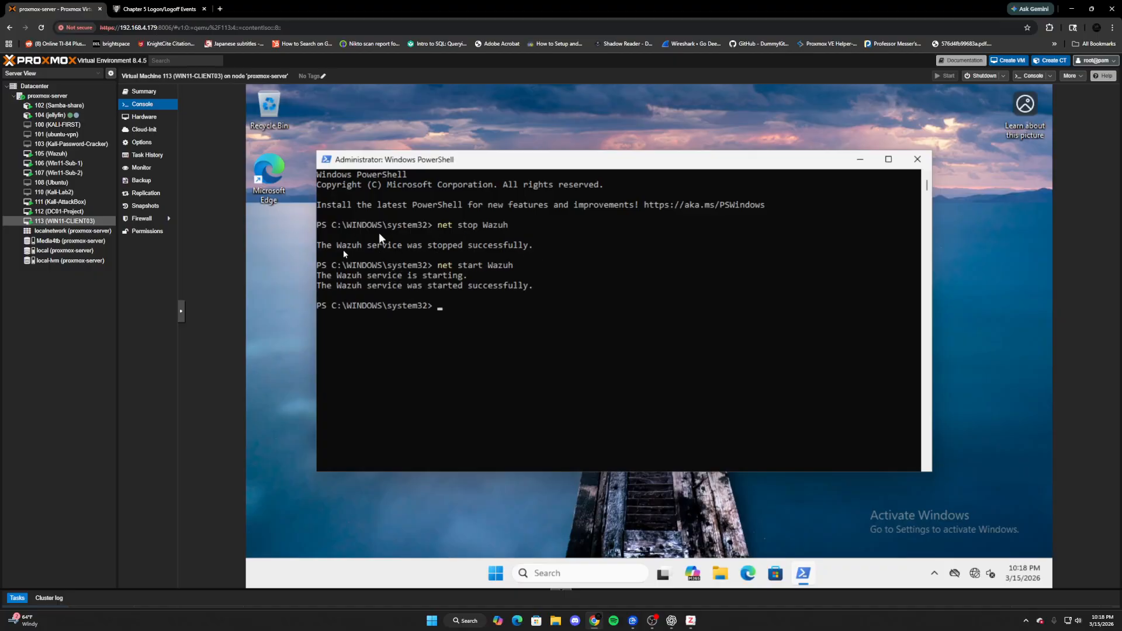
click(75, 203)
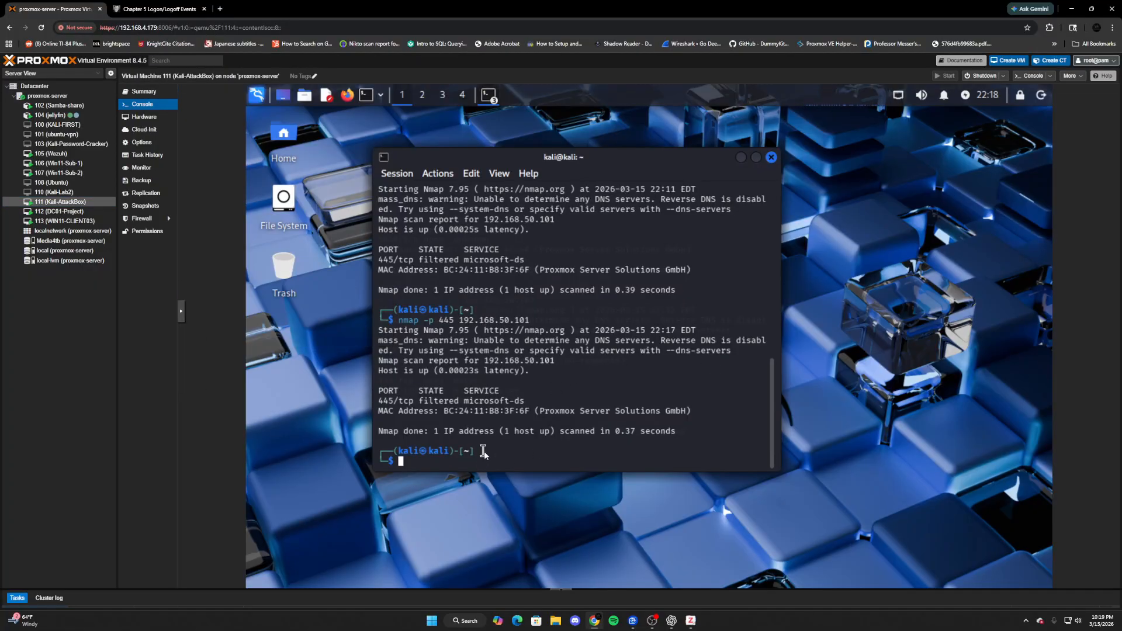
- Rerun the port 445 scan, then run an nmap -sS SYN scan of 192.168.50.101
key(Up)
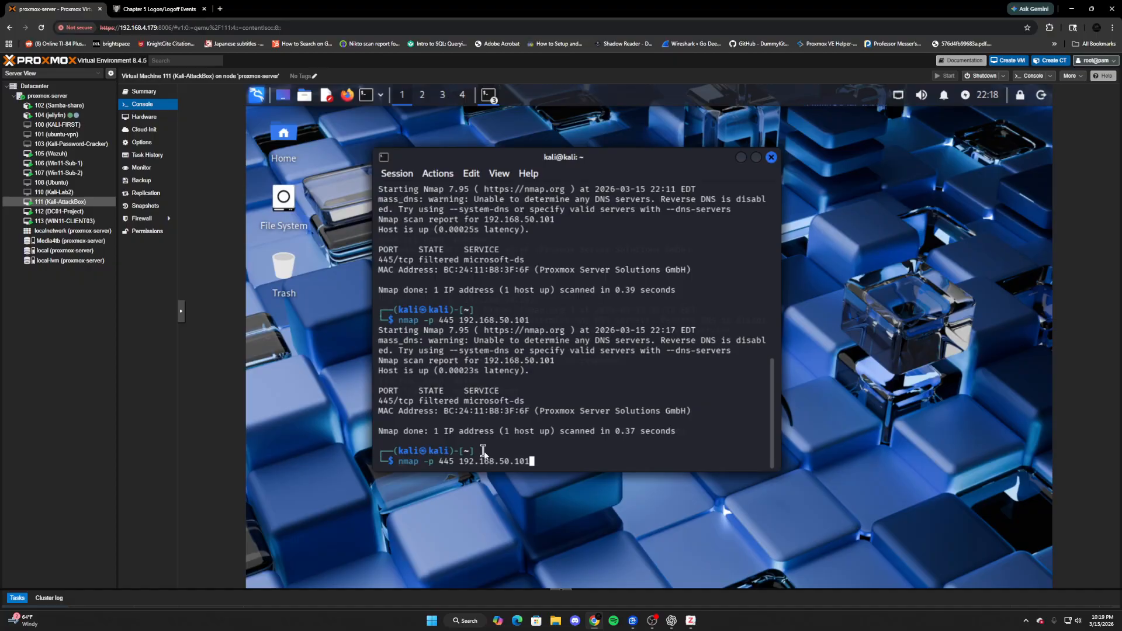
key(Return)
key(Up)
key(Left)
key(Left)
key(Left)
key(Left)
key(Left)
key(Left)
key(Left)
key(Left)
key(Left)
key(Left)
key(Left)
key(Left)
key(Left)
key(Left)
key(Left)
key(BackSpace)
key(BackSpace)
key(BackSpace)
key(Left)
key(Left)
key(Left)
text(-sS)
key(Return)
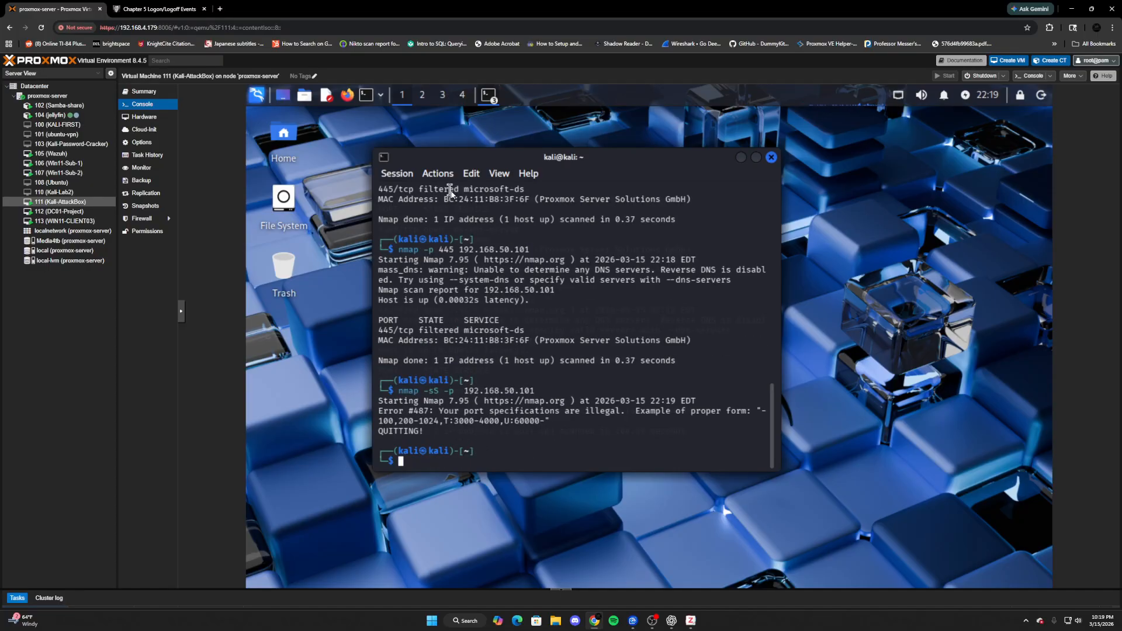
- Fix the recalled command and run nmap -sS across the 192.168.50.0/24 subnet
key(Up)
key(Left)
key(Left)
key(Left)
key(Left)
key(Left)
key(Left)
key(Left)
key(Left)
key(Left)
key(Left)
key(Left)
key(Left)
key(Left)
key(Left)
key(Left)
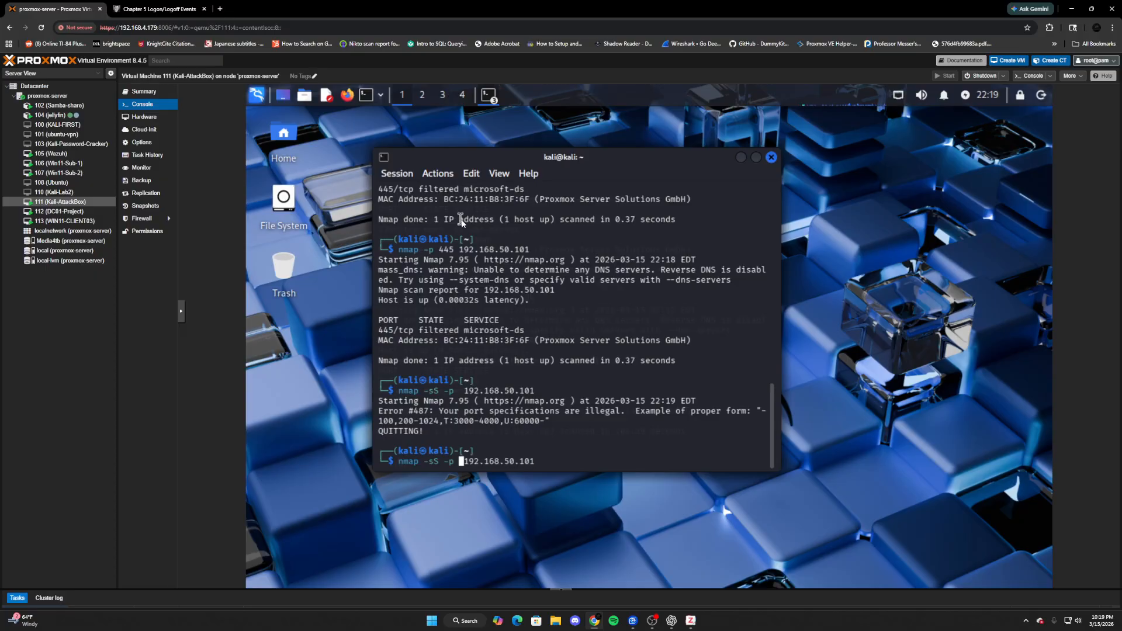
key(BackSpace)
key(BackSpace)
key(BackSpace)
key(BackSpace)
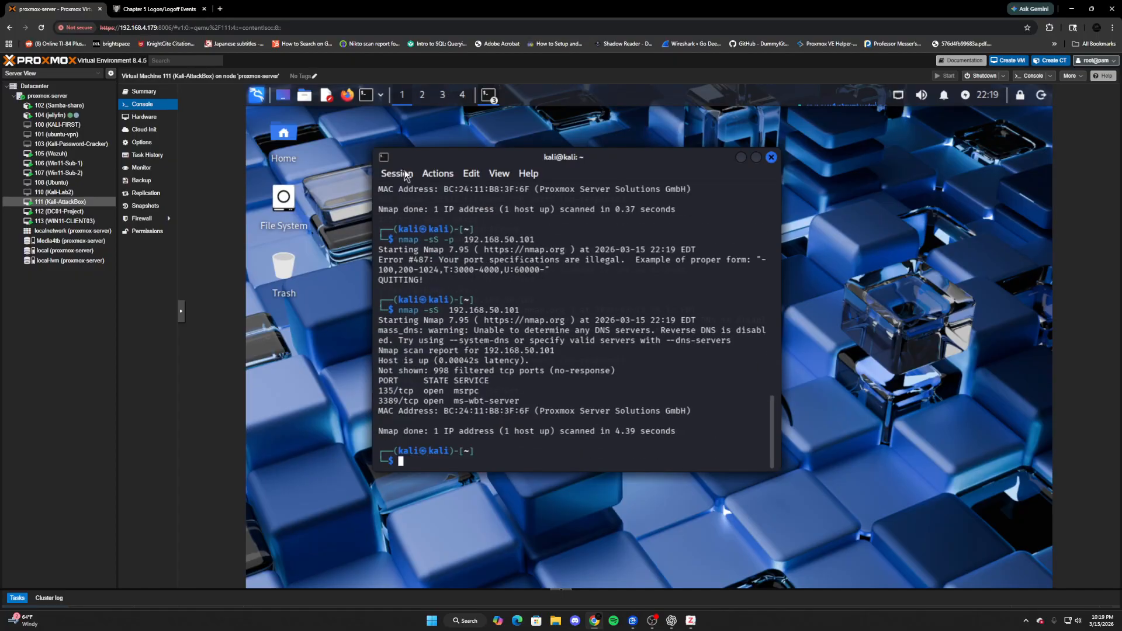
key(Up)
text(0/24)
key(Return)
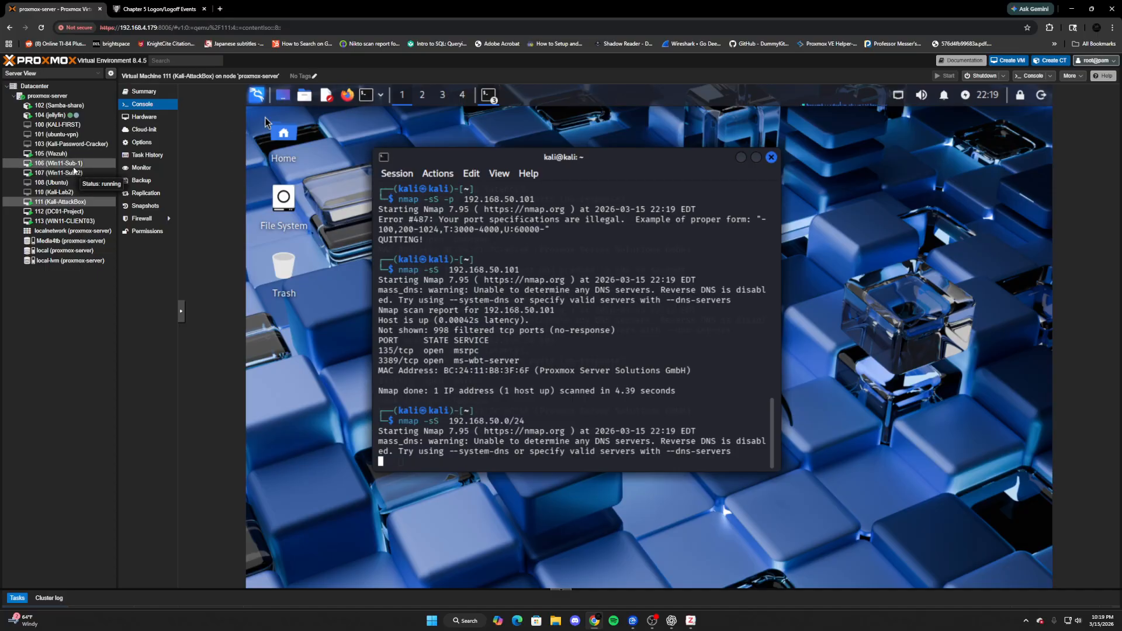
- Refresh the Wazuh dashboard on Win11-Sub-1 and check the Failed Connections By Host chart
click(89, 168)
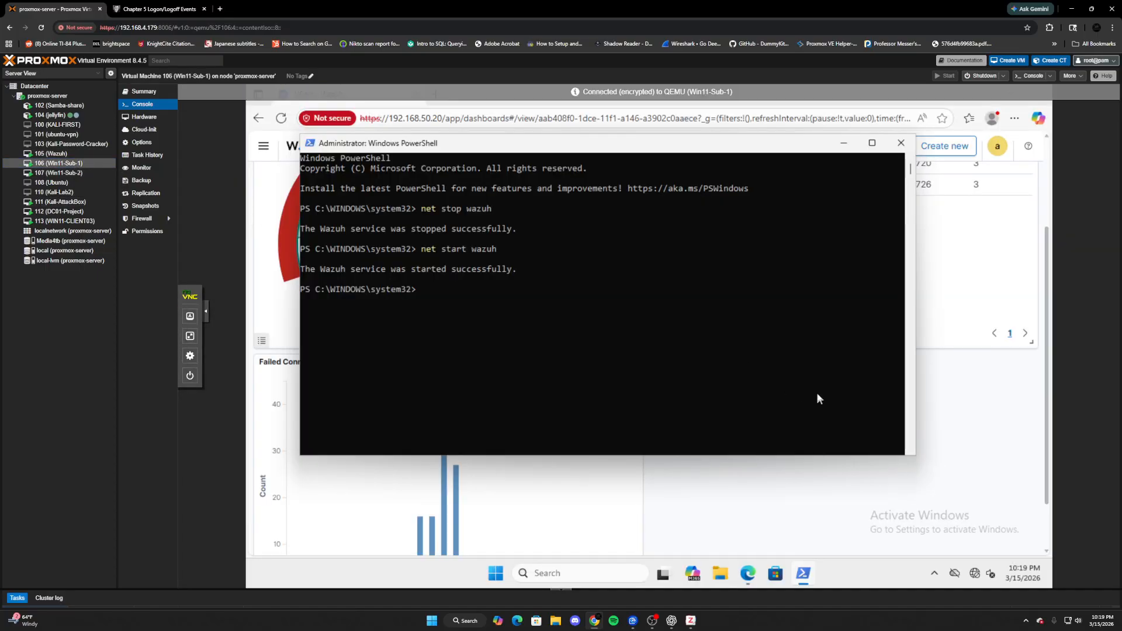
click(648, 483)
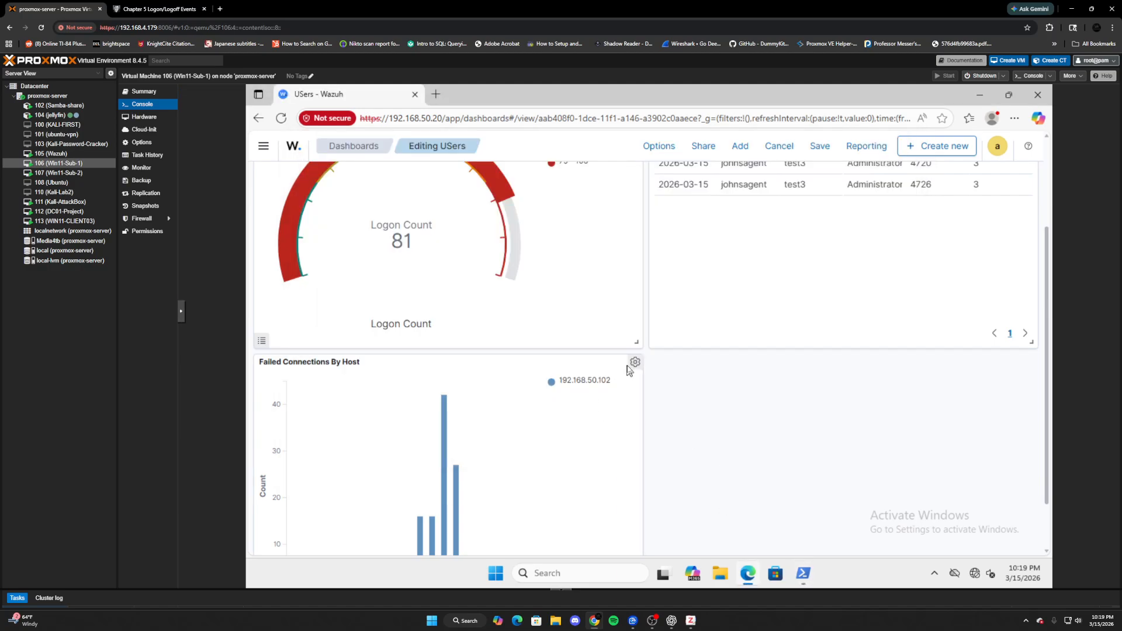
scroll(892, 279, up, 3)
click(1001, 175)
scroll(825, 391, down, 1)
scroll(824, 390, down, 2)
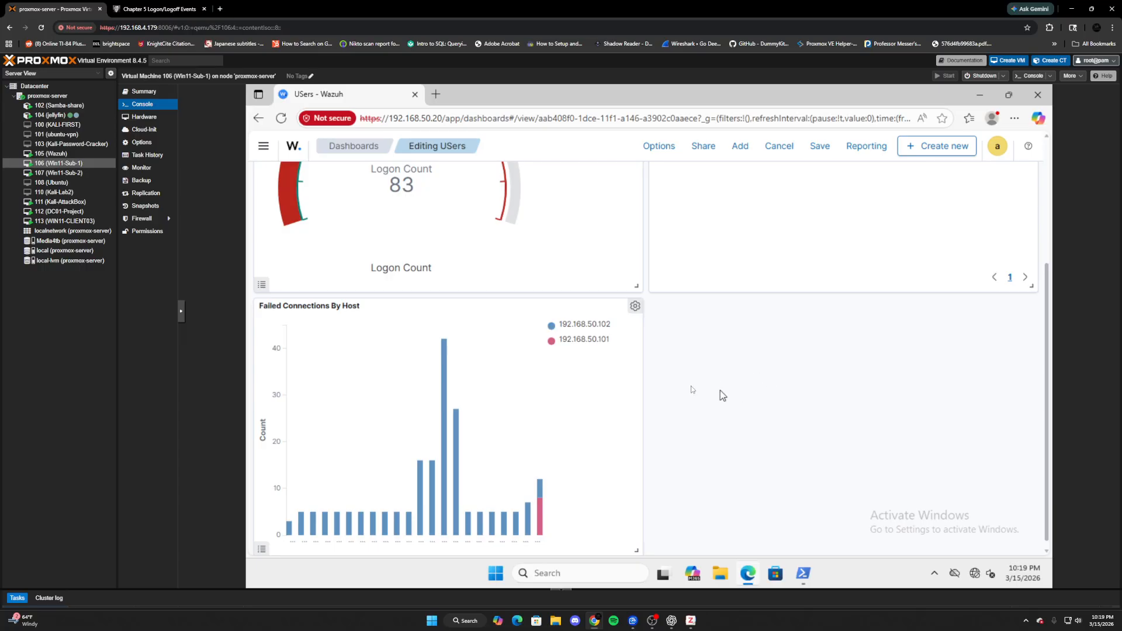
scroll(720, 391, up, 2)
scroll(665, 392, down, 2)
mouse_move(454, 425)
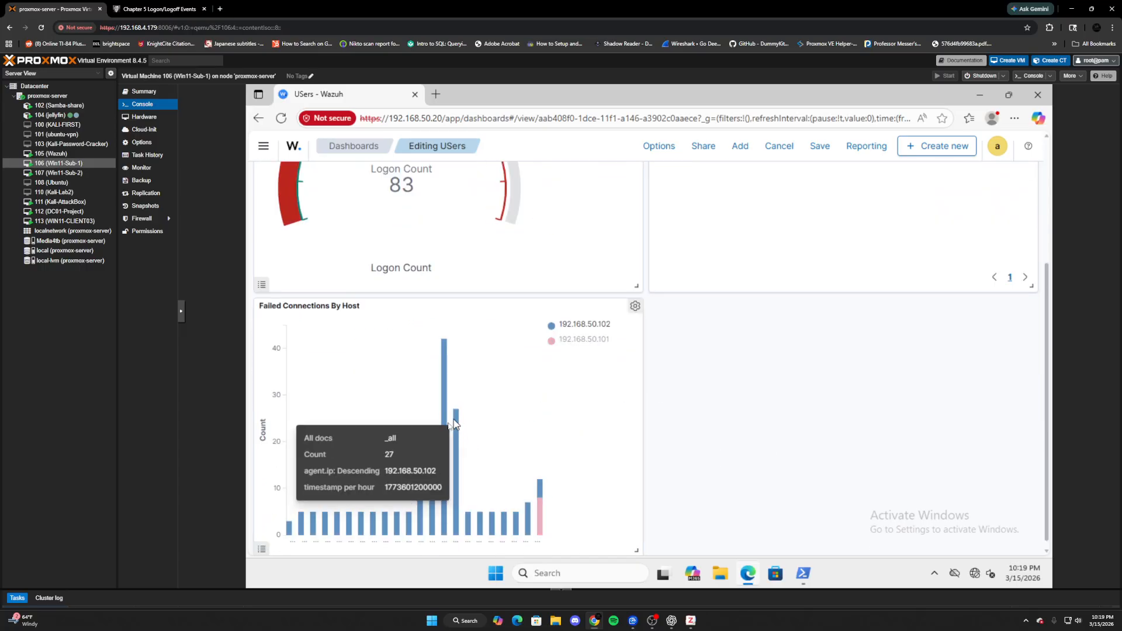
mouse_move(543, 518)
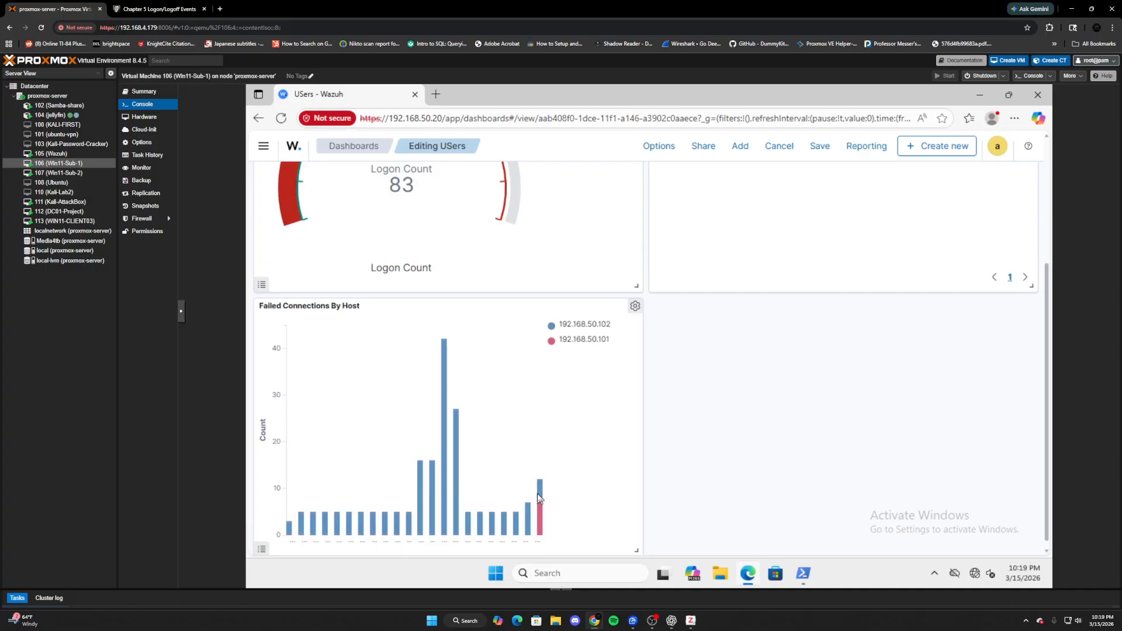
- Refresh the dashboard twice more for new events, then switch to the DC01-Project console
scroll(848, 369, up, 1)
scroll(847, 370, up, 3)
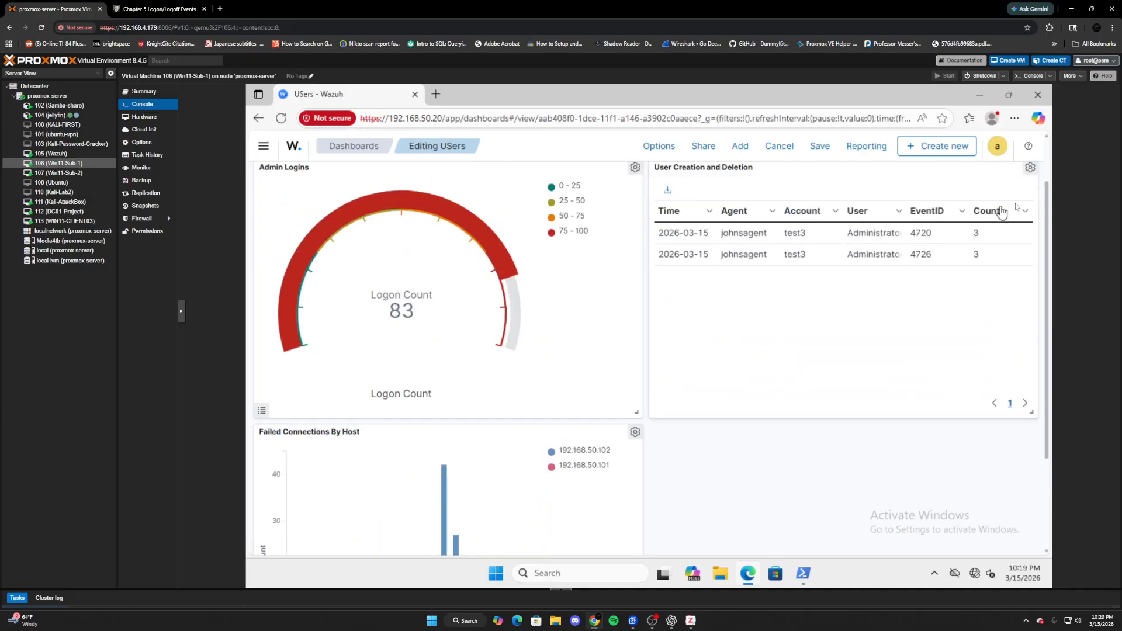
click(1010, 182)
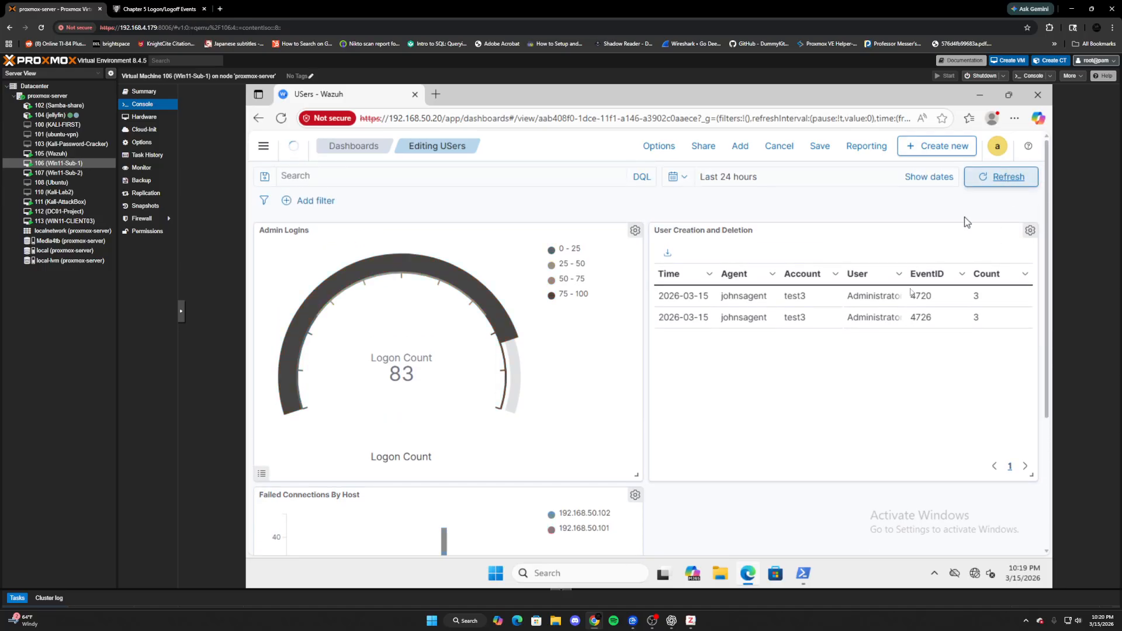
scroll(857, 371, down, 3)
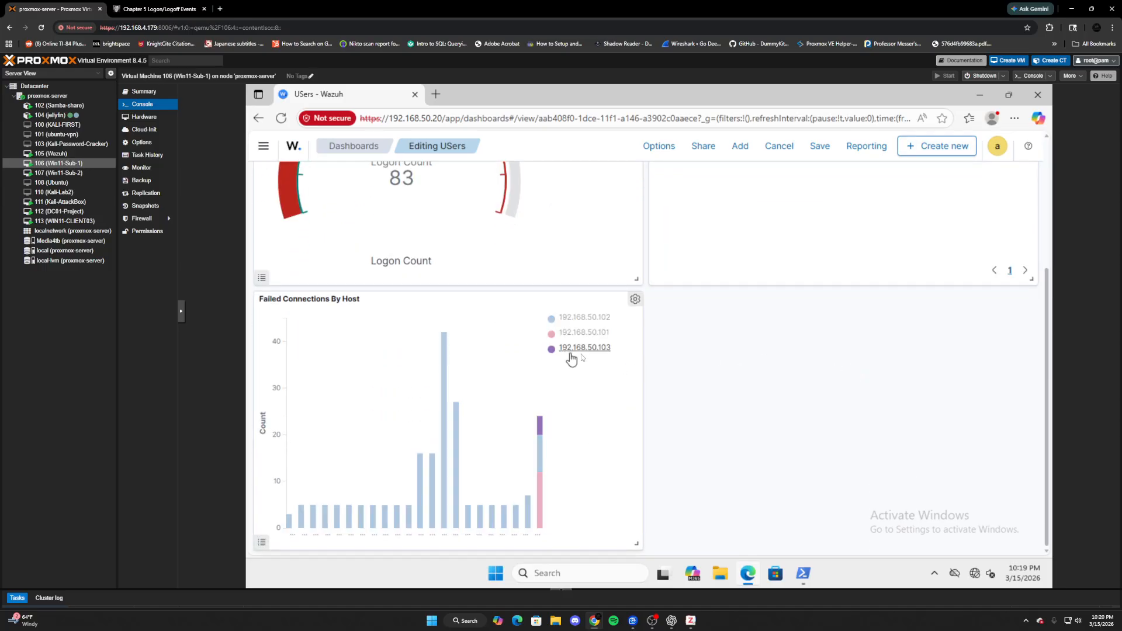
scroll(748, 367, up, 2)
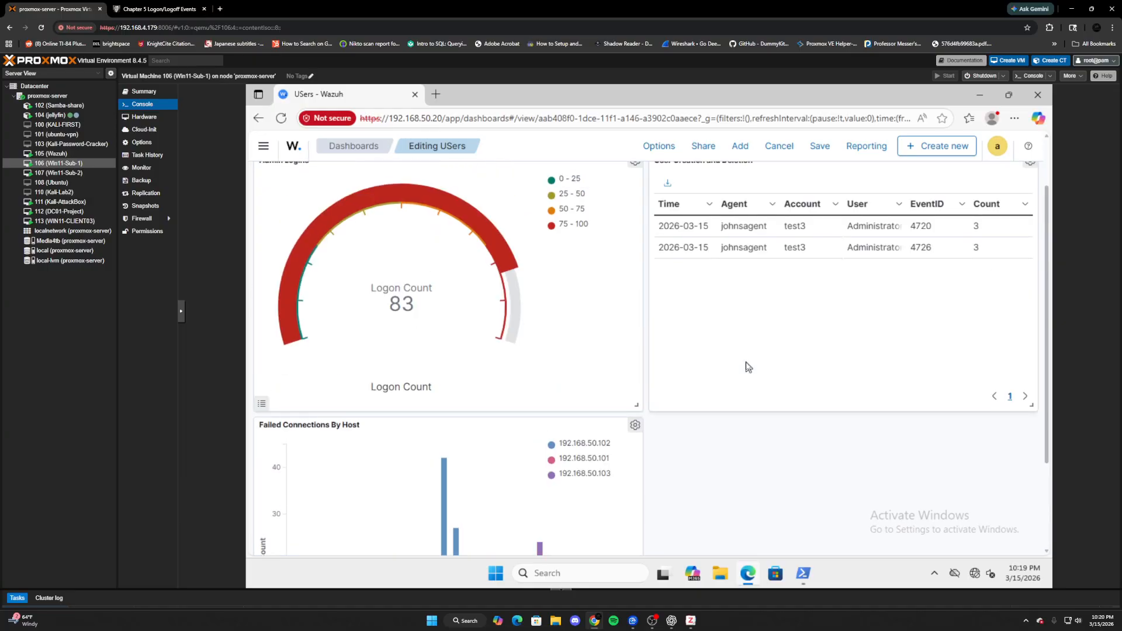
scroll(1026, 214, up, 1)
click(1012, 177)
scroll(862, 340, down, 3)
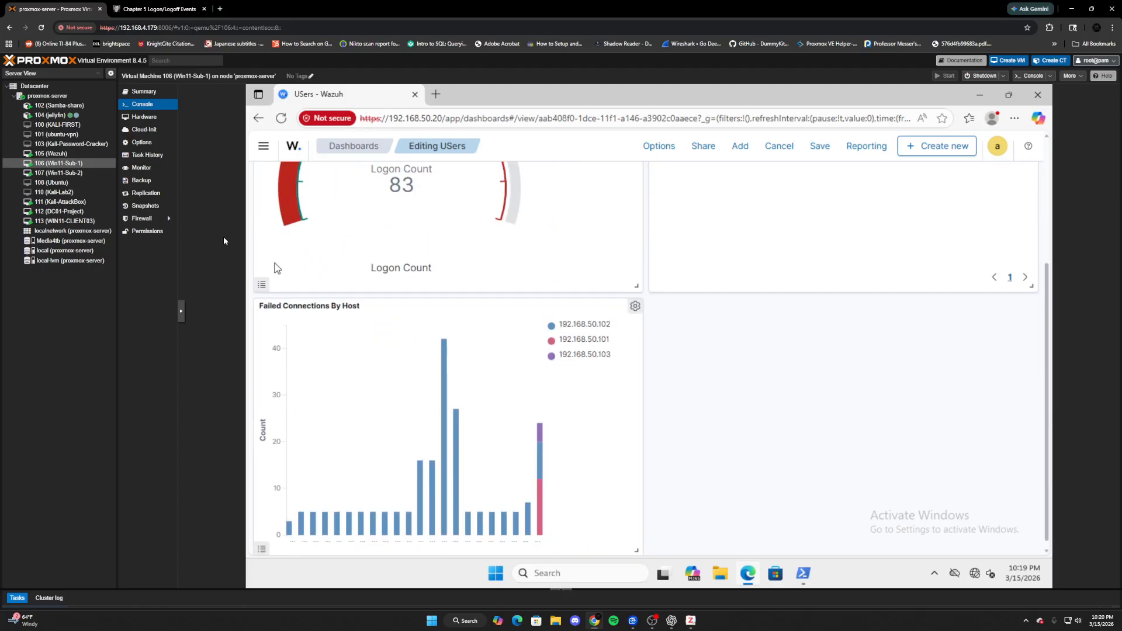
click(69, 211)
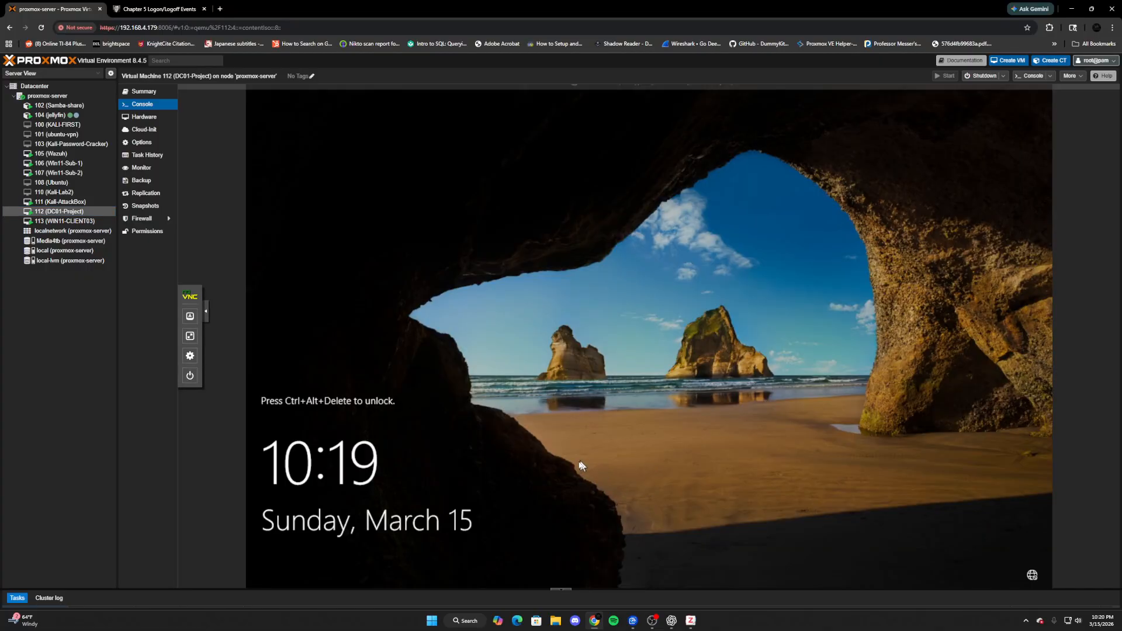
- Send Ctrl+Alt+Del and sign in to DC01-Project with the Administrator password
click(190, 316)
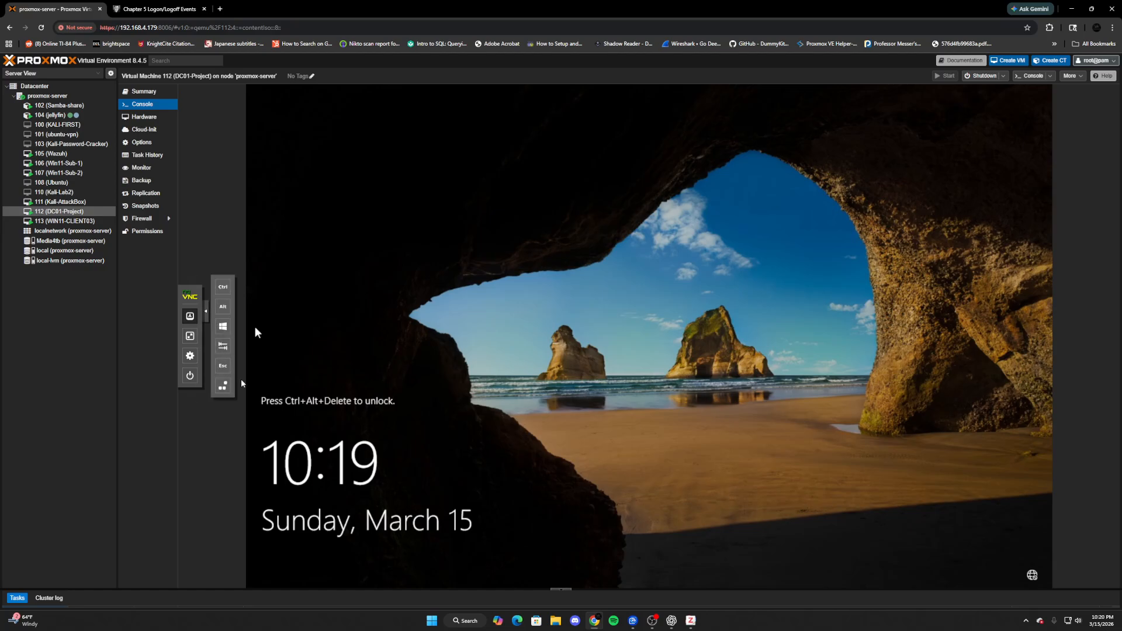
click(223, 386)
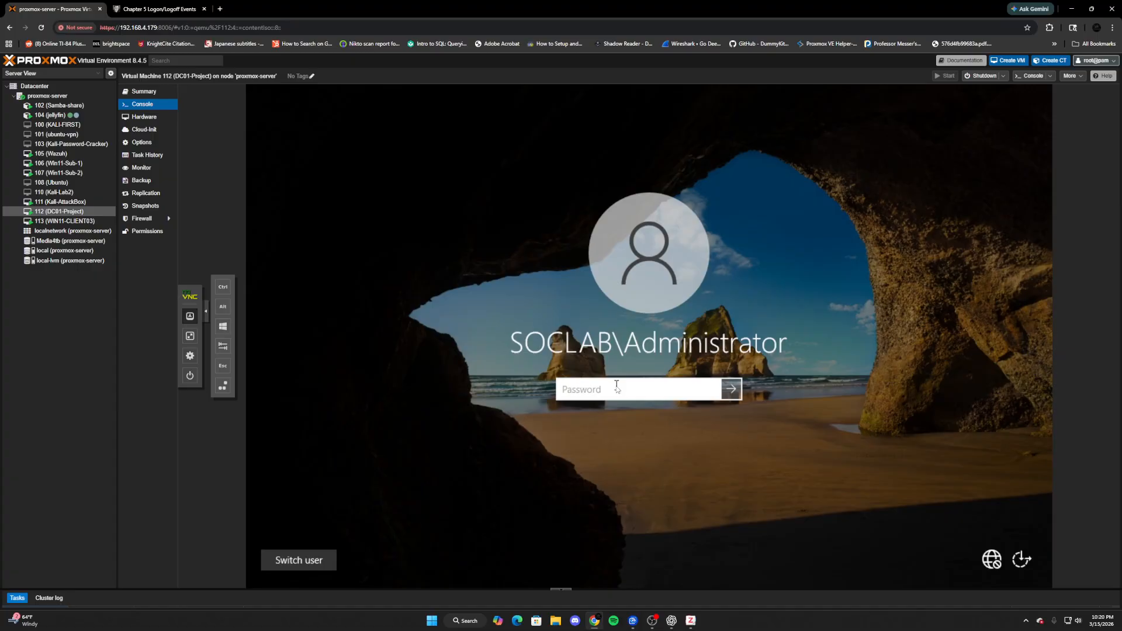
text(**************)
key(Return)
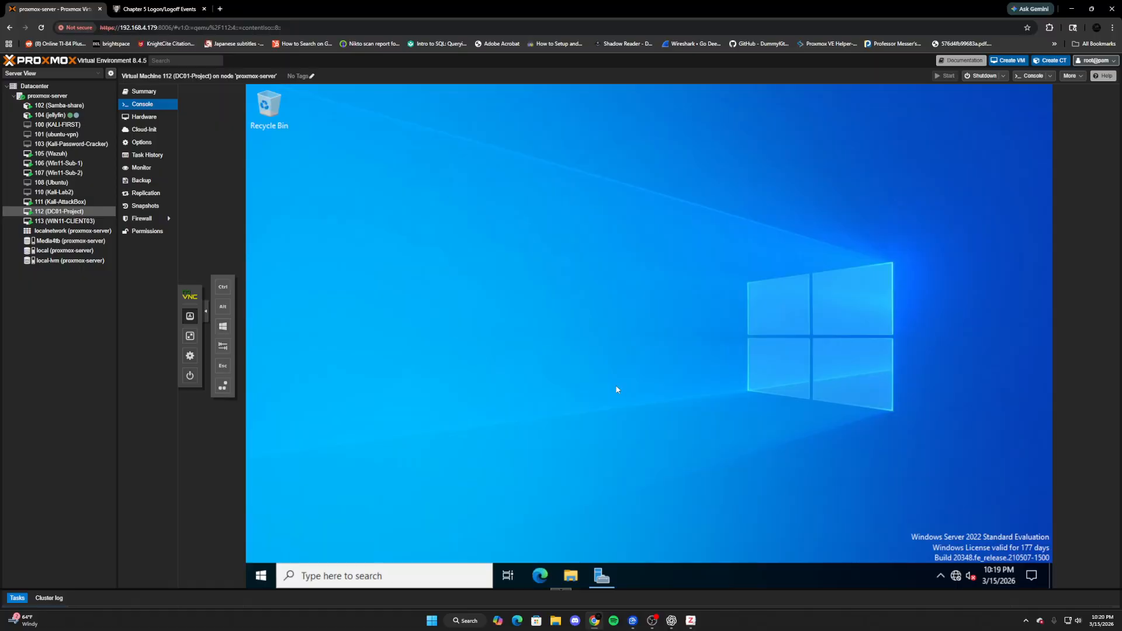
- Open File Explorer from the Windows search on DC01-Project
click(399, 573)
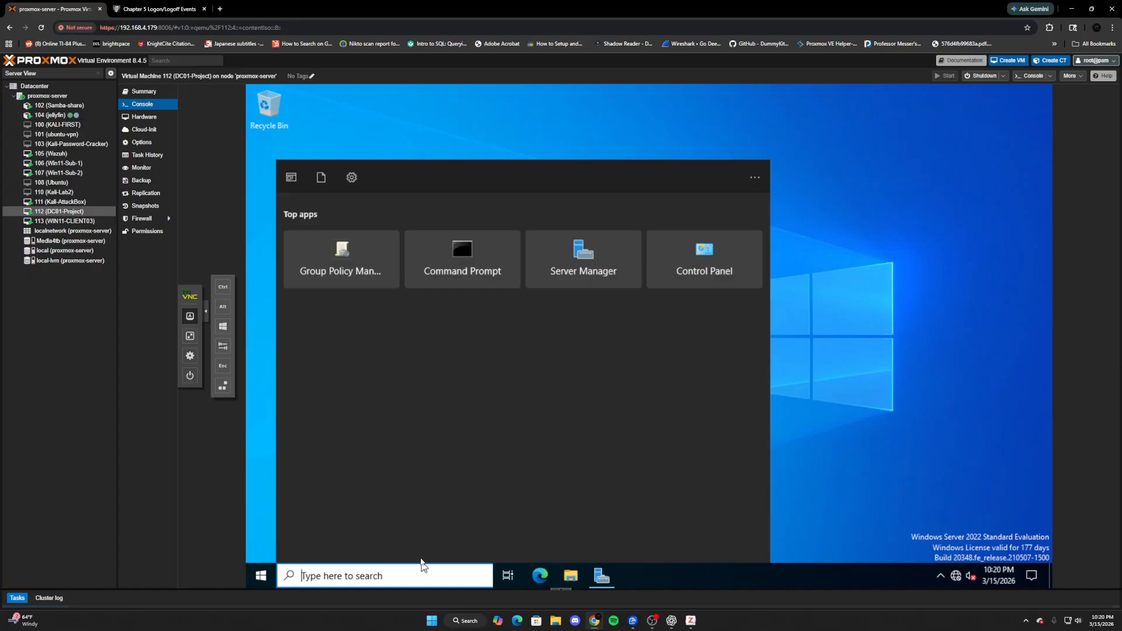
text(f)
click(369, 250)
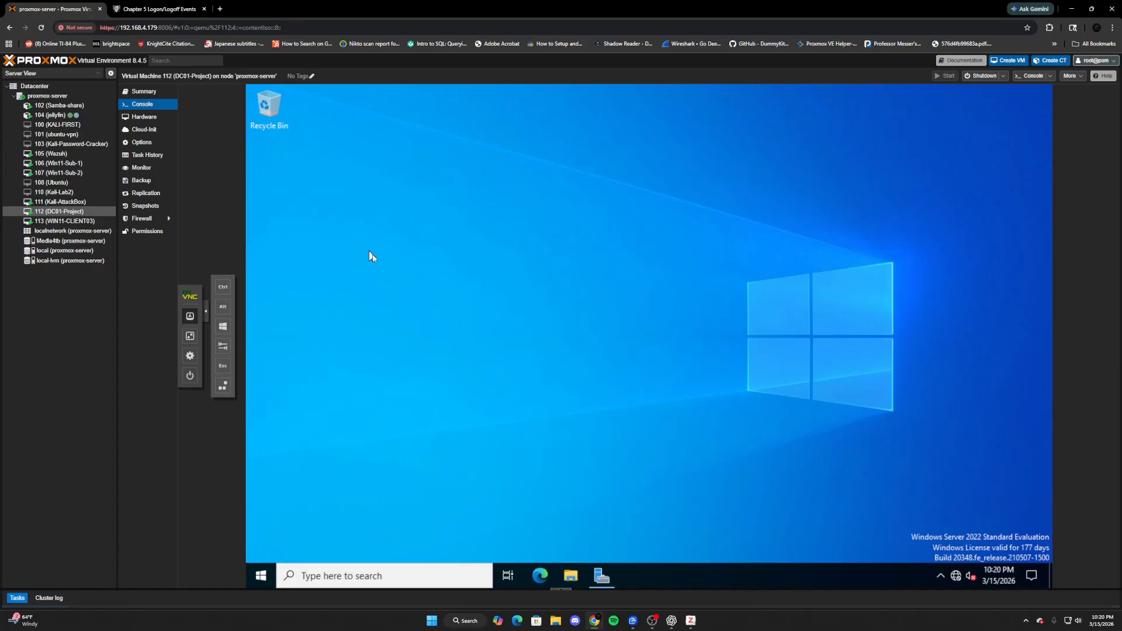
- Open C:\Program Files (x86)\ossec-agent\ossec.conf in Notepad
click(465, 336)
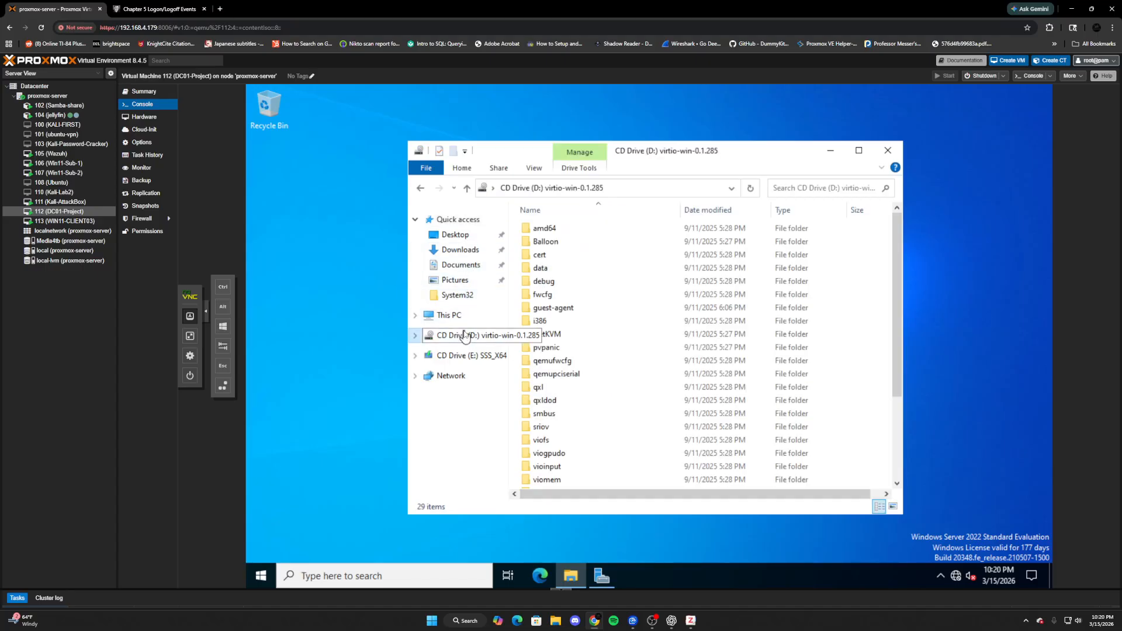
click(459, 320)
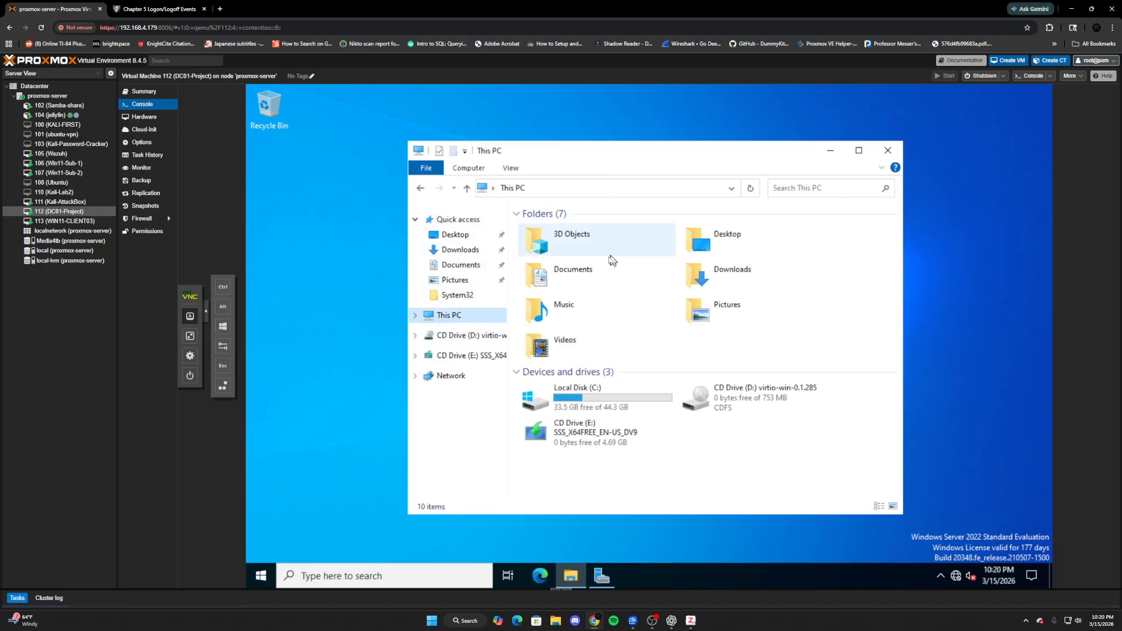
double_click(624, 390)
double_click(564, 255)
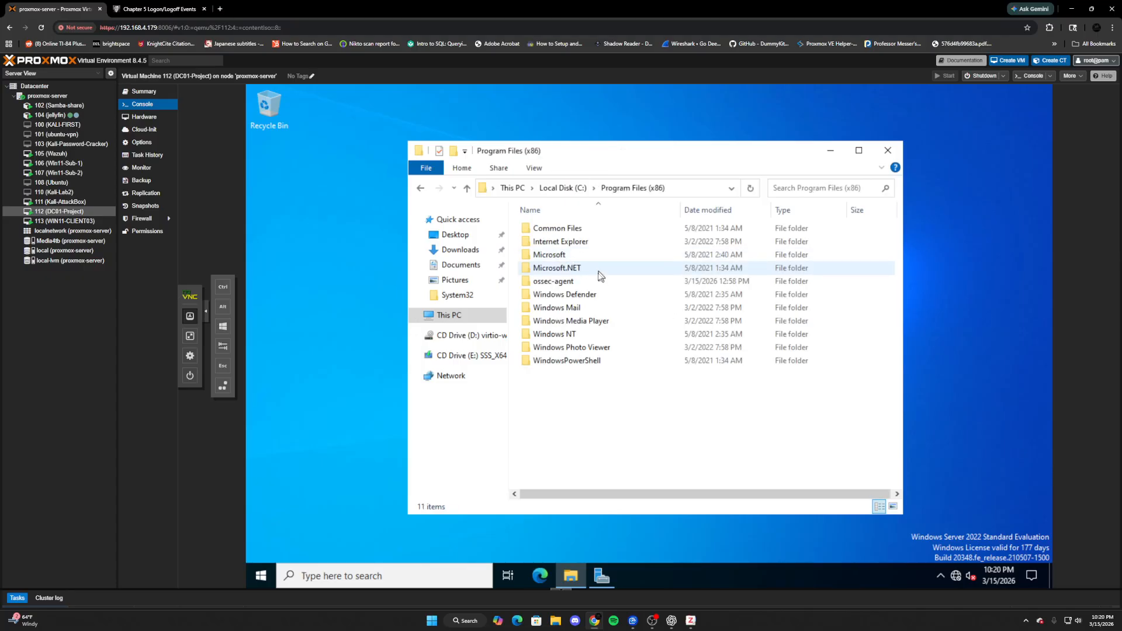
double_click(576, 281)
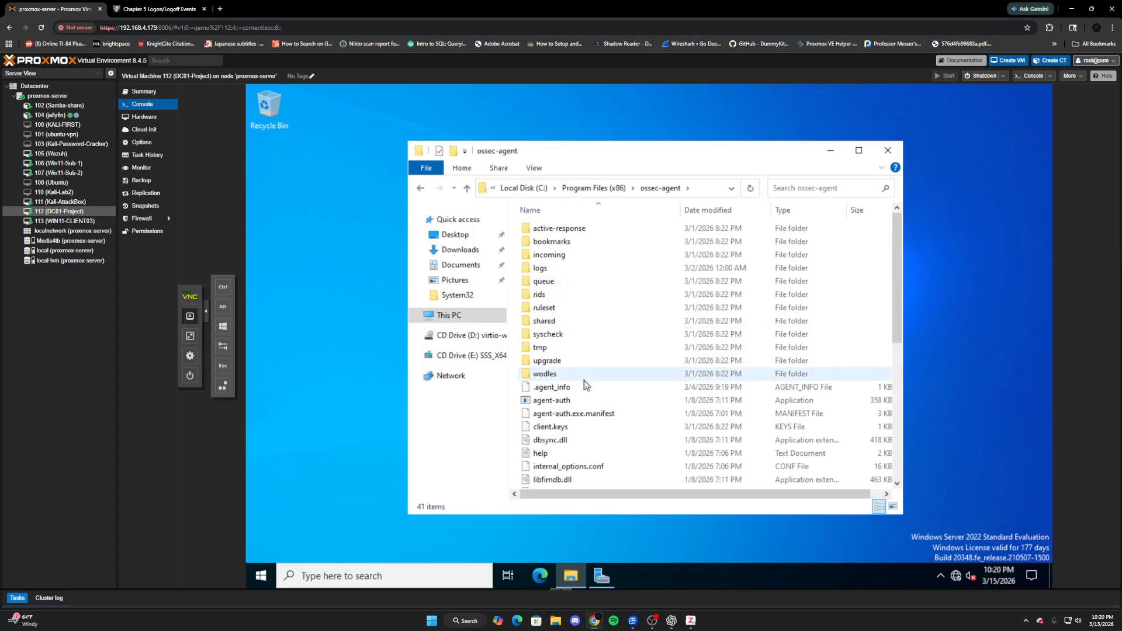
scroll(584, 397, down, 6)
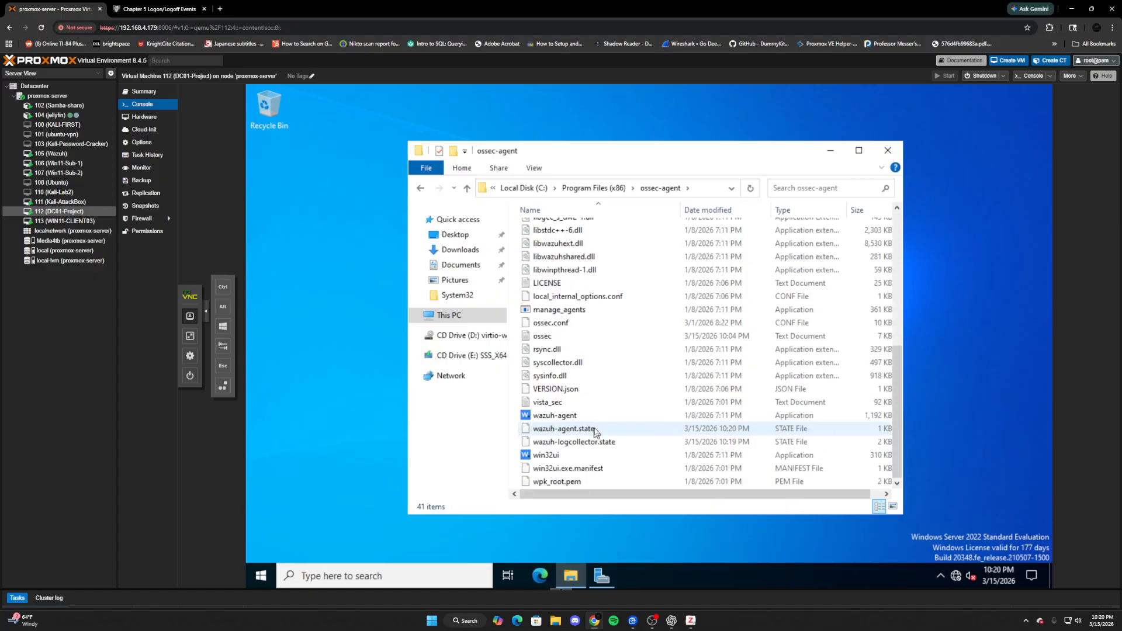
double_click(605, 323)
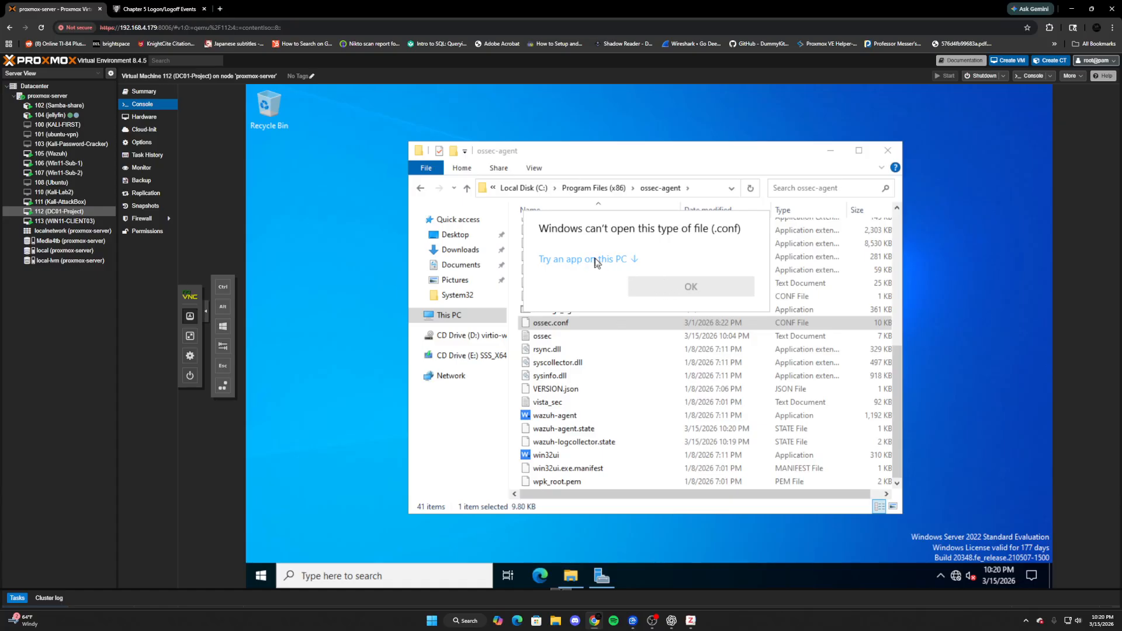
click(595, 261)
click(608, 292)
click(681, 483)
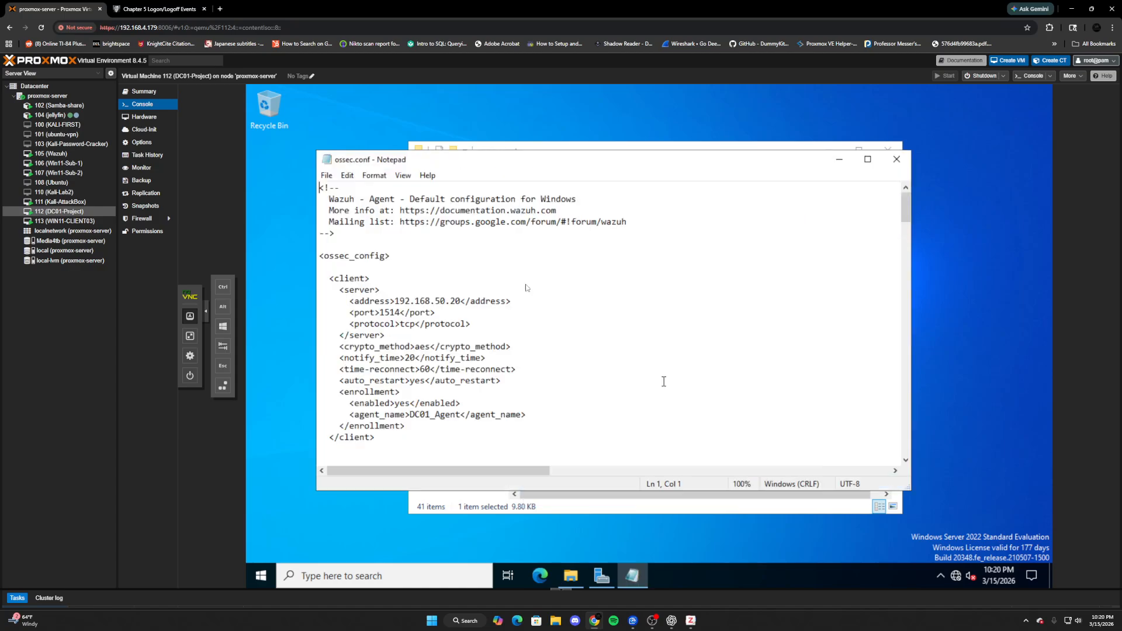
- Delete the 'and EventID != 5157' exclusion, save ossec.conf, and close Notepad and Explorer
scroll(453, 366, down, 15)
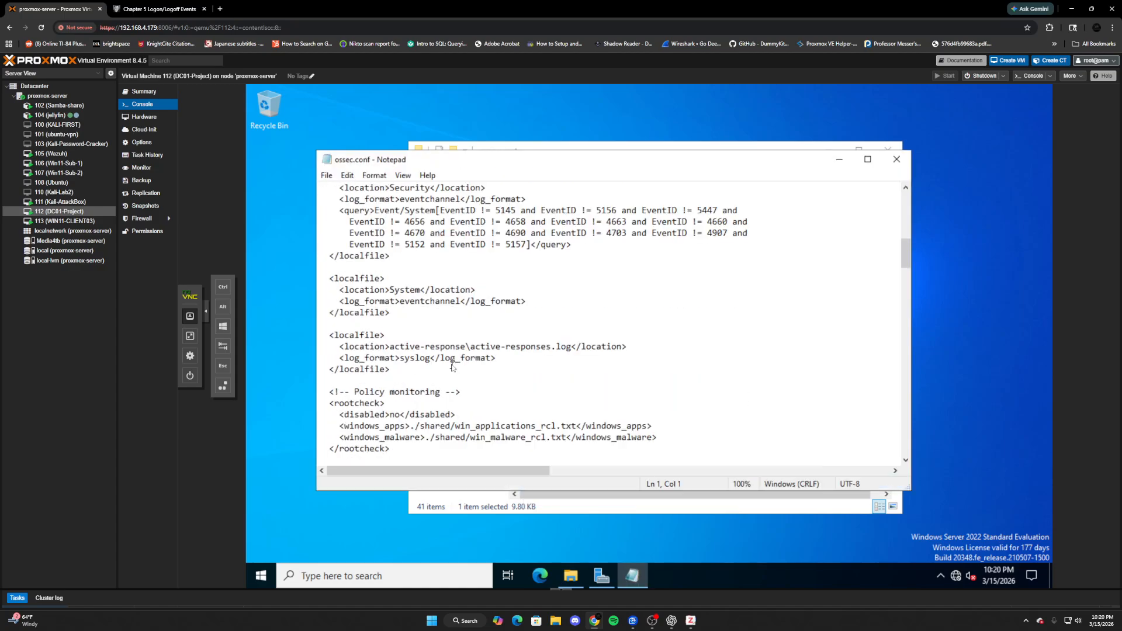
scroll(453, 367, up, 2)
drag(527, 314, 434, 316)
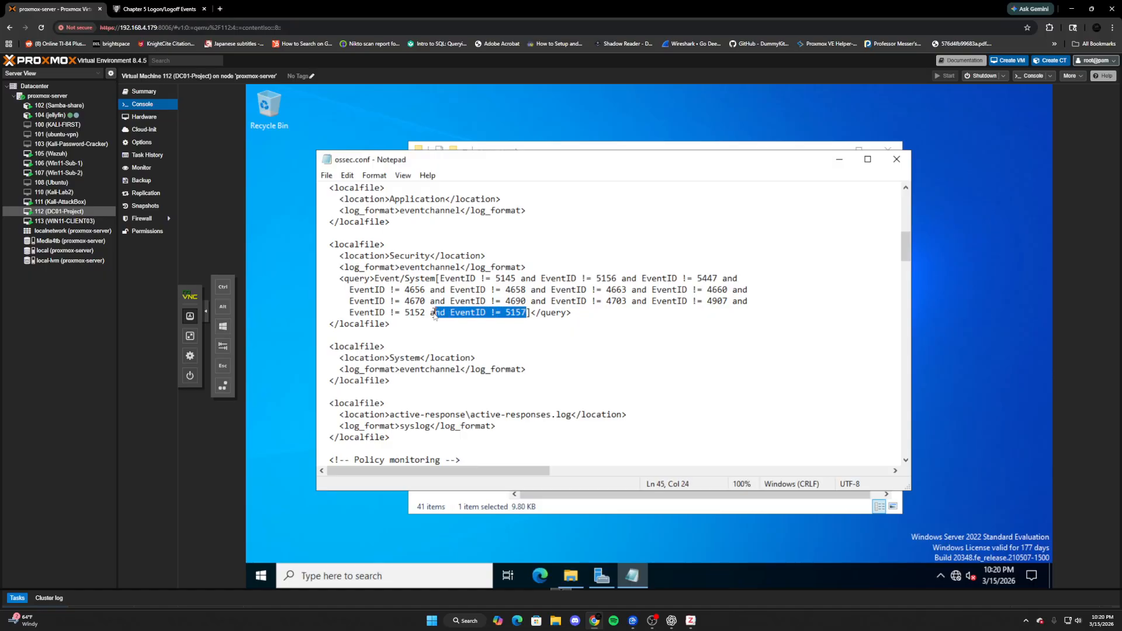
key(BackSpace)
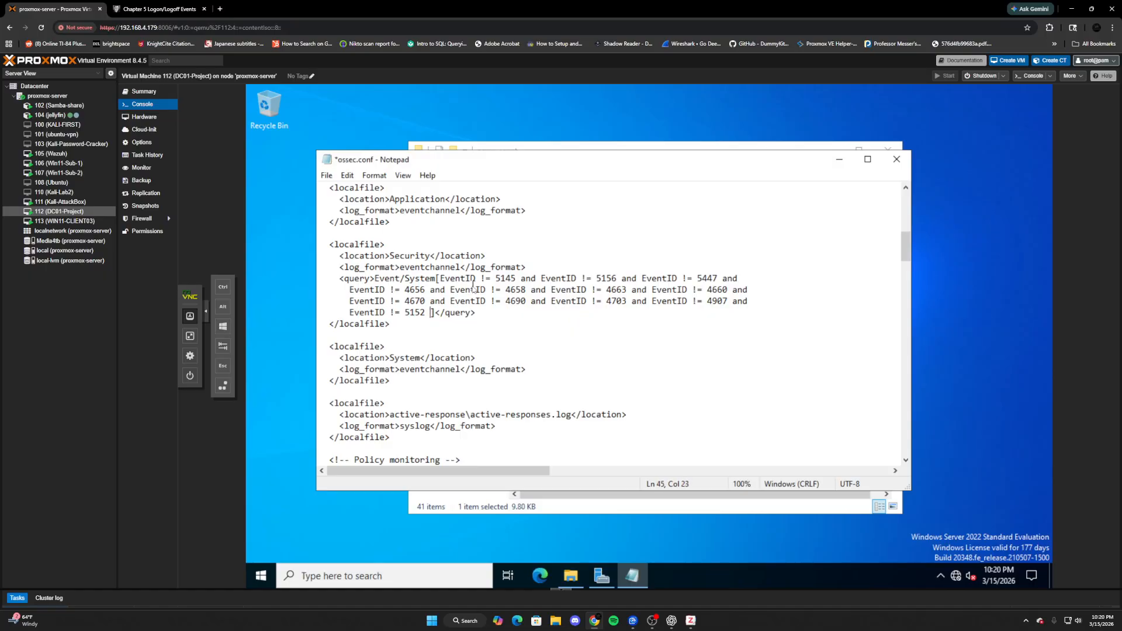
key(BackSpace)
click(326, 175)
click(342, 235)
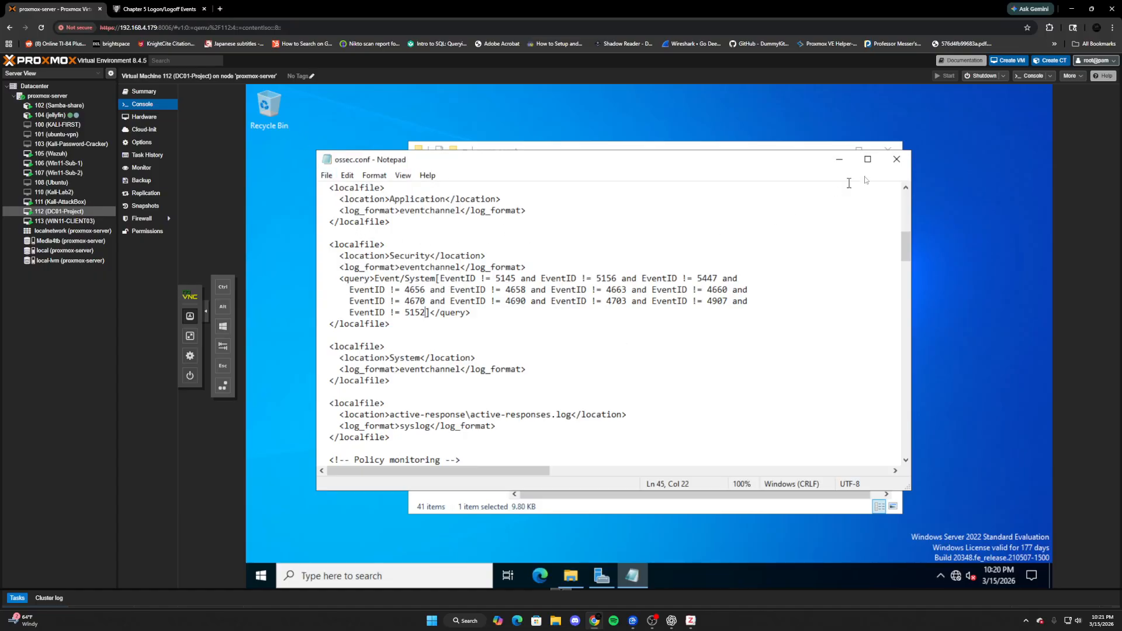
click(897, 159)
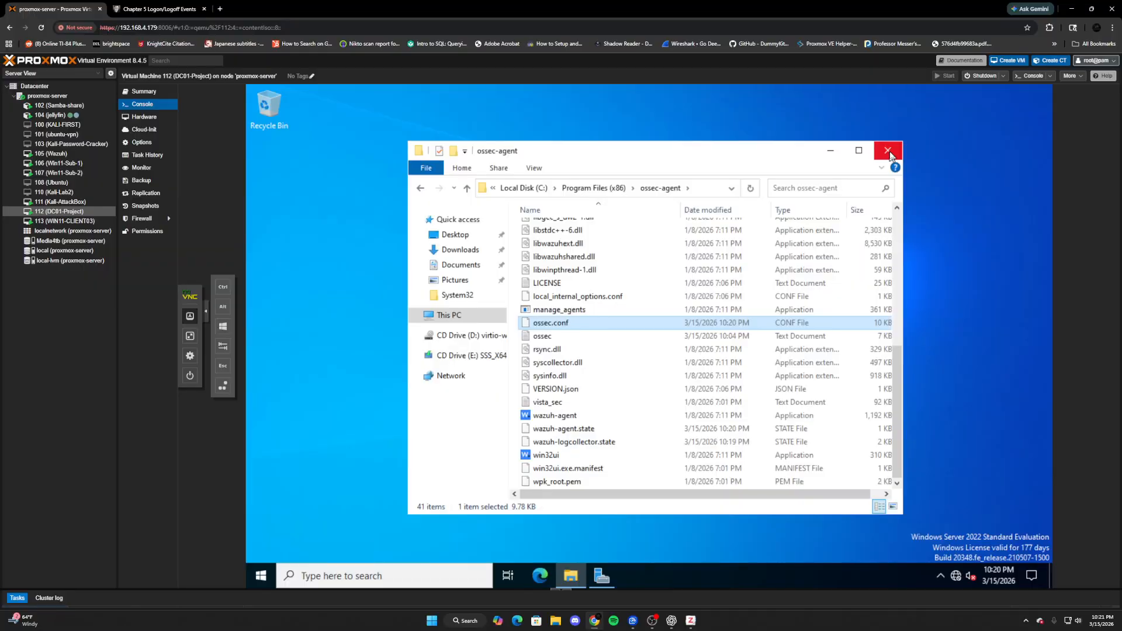
click(887, 151)
- Restart Wazuh with net stop and net start in an admin PowerShell, then go to Kali-AttackBox
click(421, 573)
text(power)
click(375, 230)
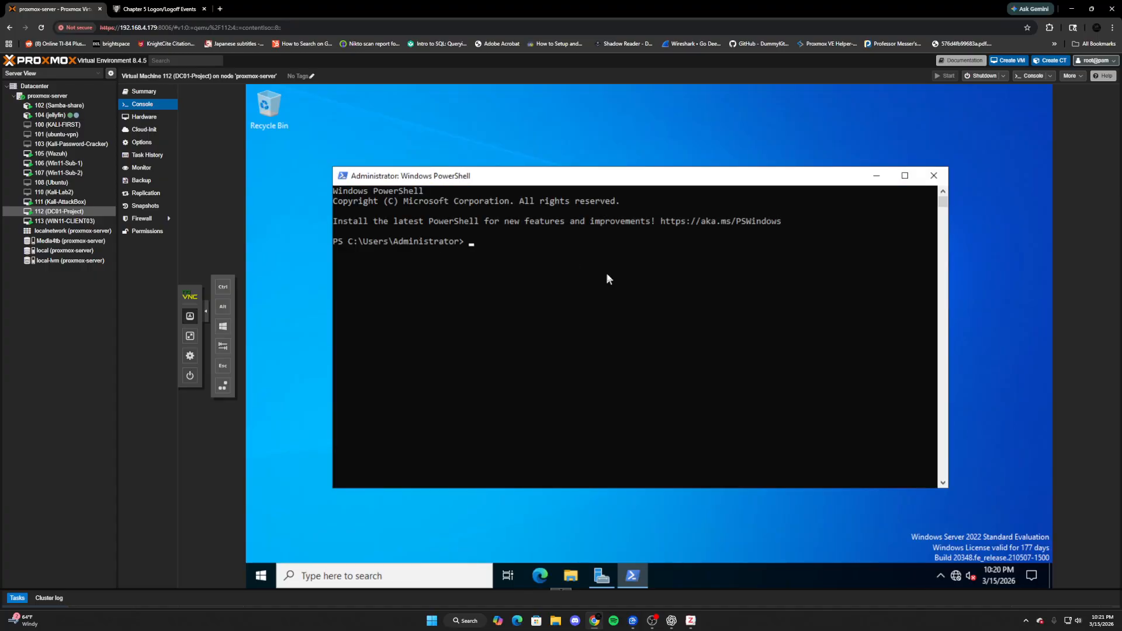
text(net stop wazuh)
key(Return)
text(n)
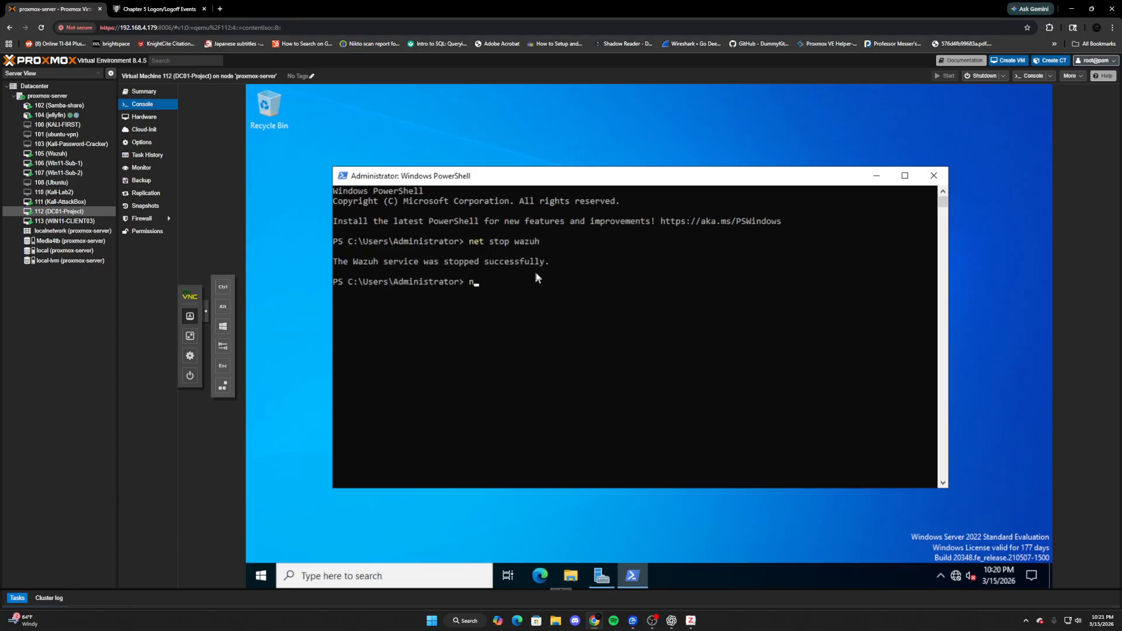
text(et start wazuh)
key(Return)
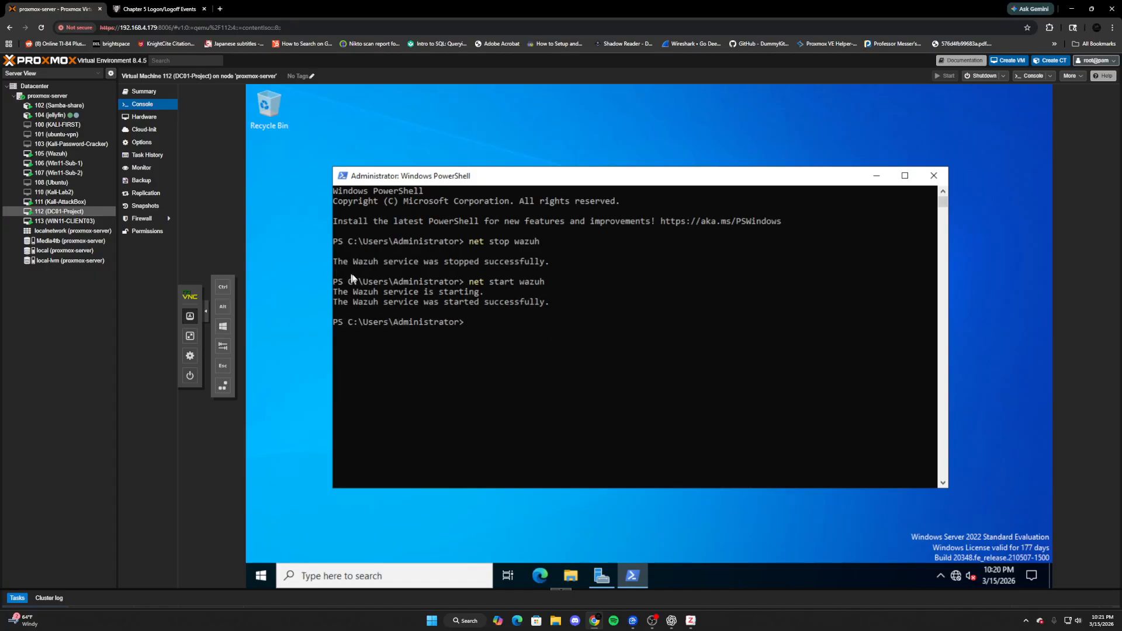
click(94, 202)
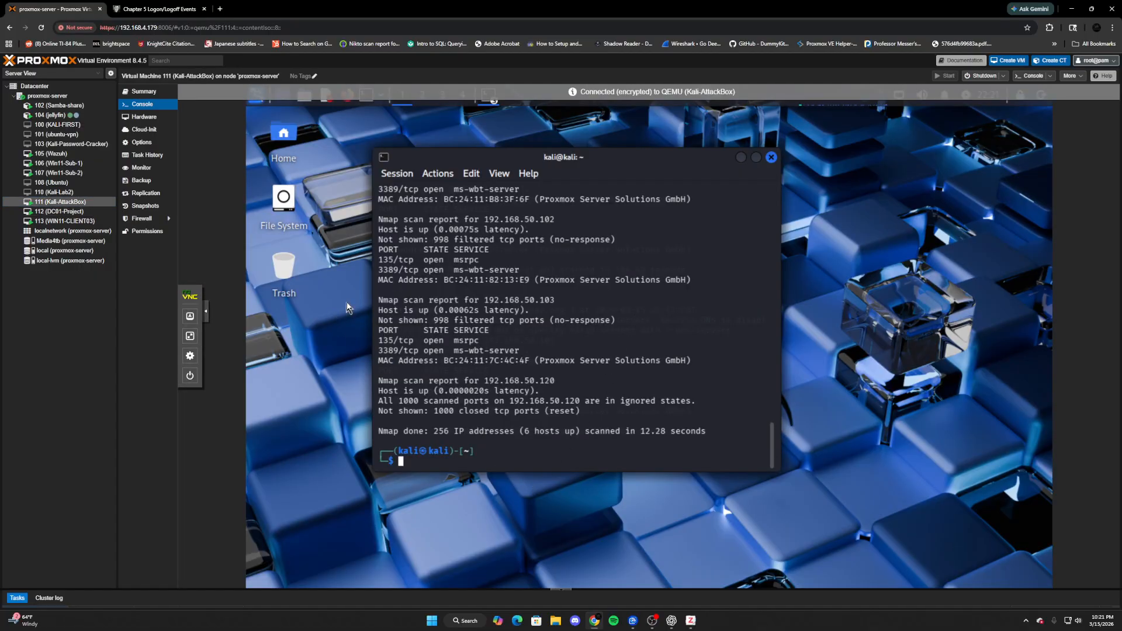
- Rerun nmap -sS 192.168.50.0/24 from the Kali history, then switch to Win11-Sub-1
key(Up)
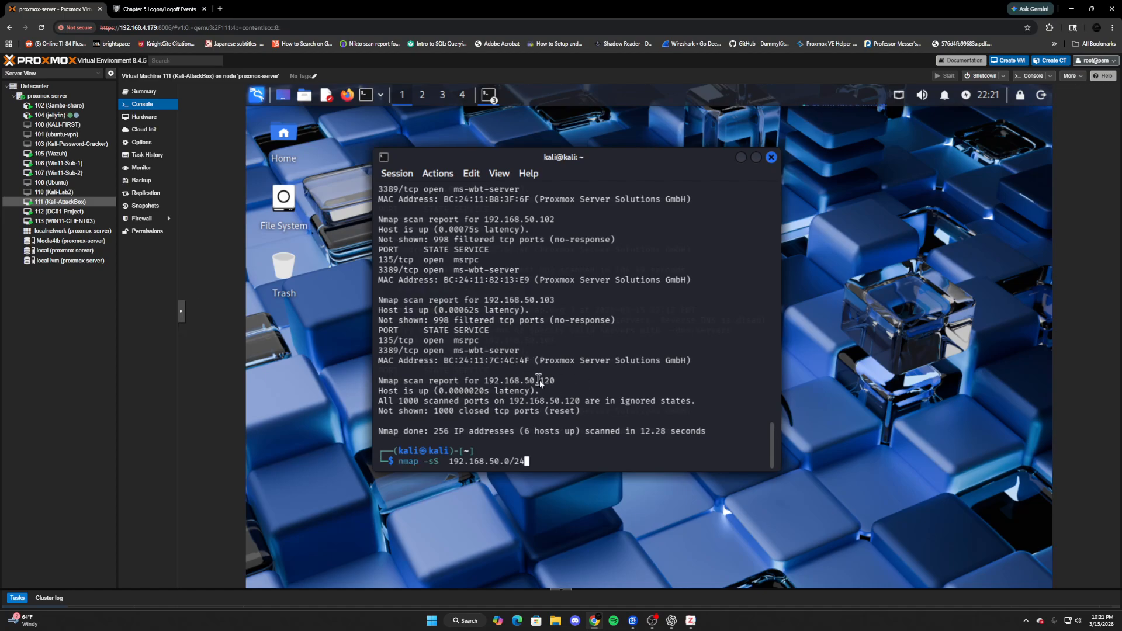
key(Return)
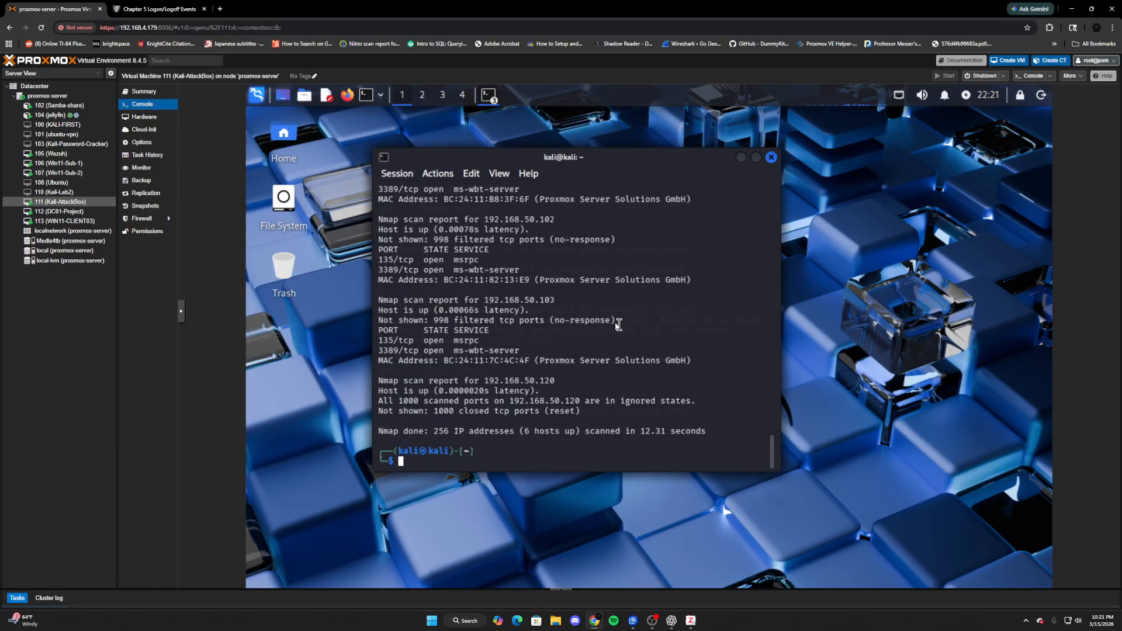
click(56, 164)
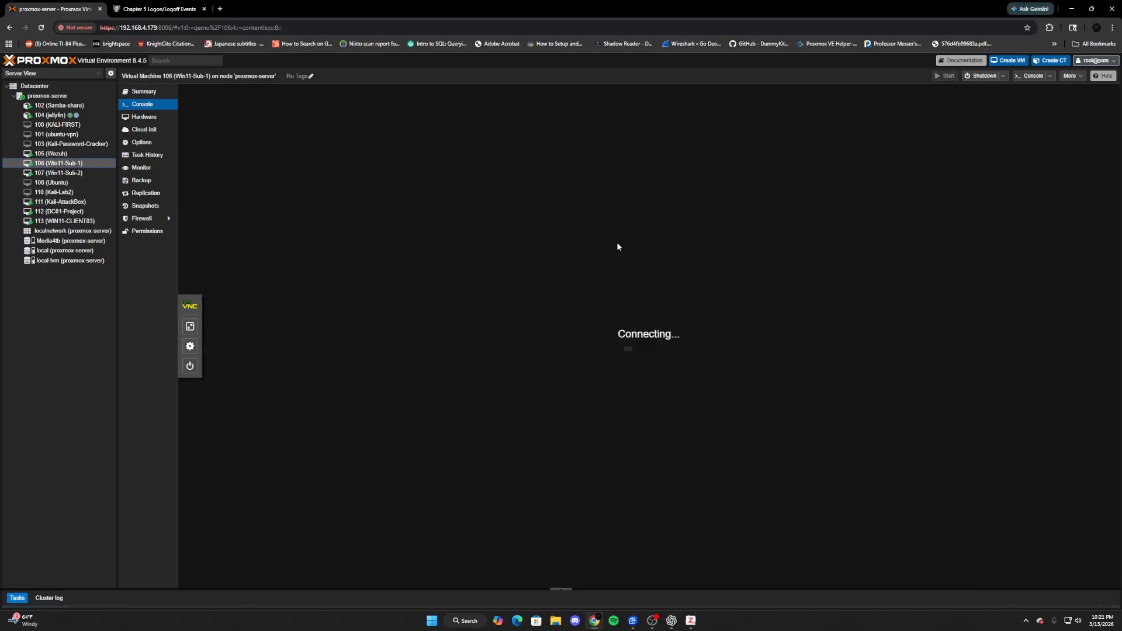
- Refresh the dashboard and check failed connections for 192.168.50.102, .101, .103 and .2
scroll(957, 209, up, 3)
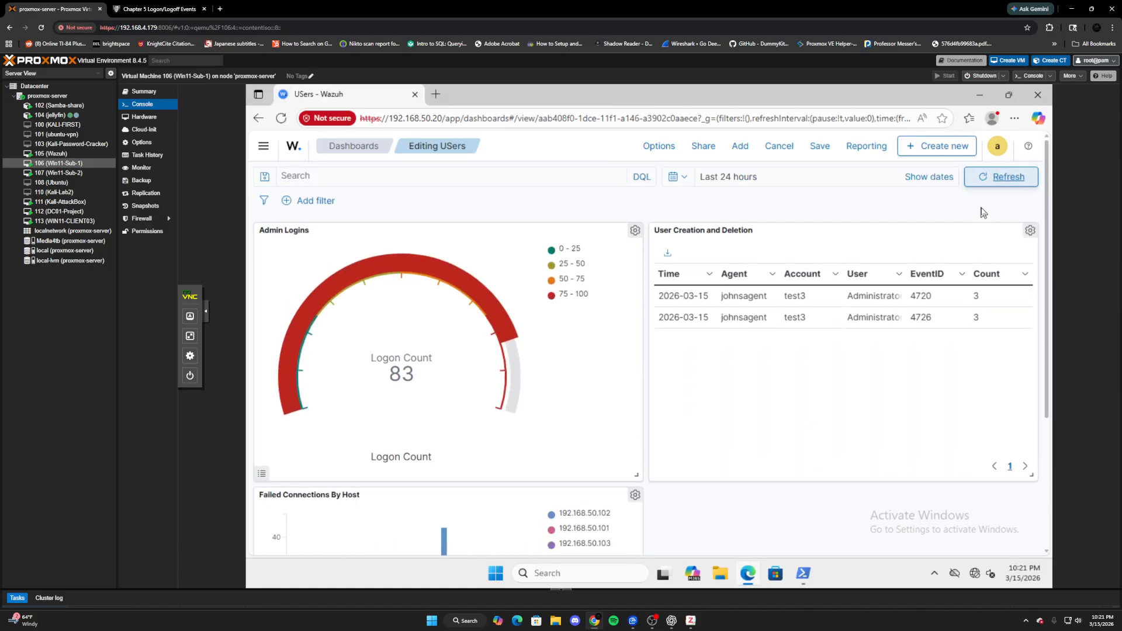
click(1000, 176)
scroll(879, 292, down, 3)
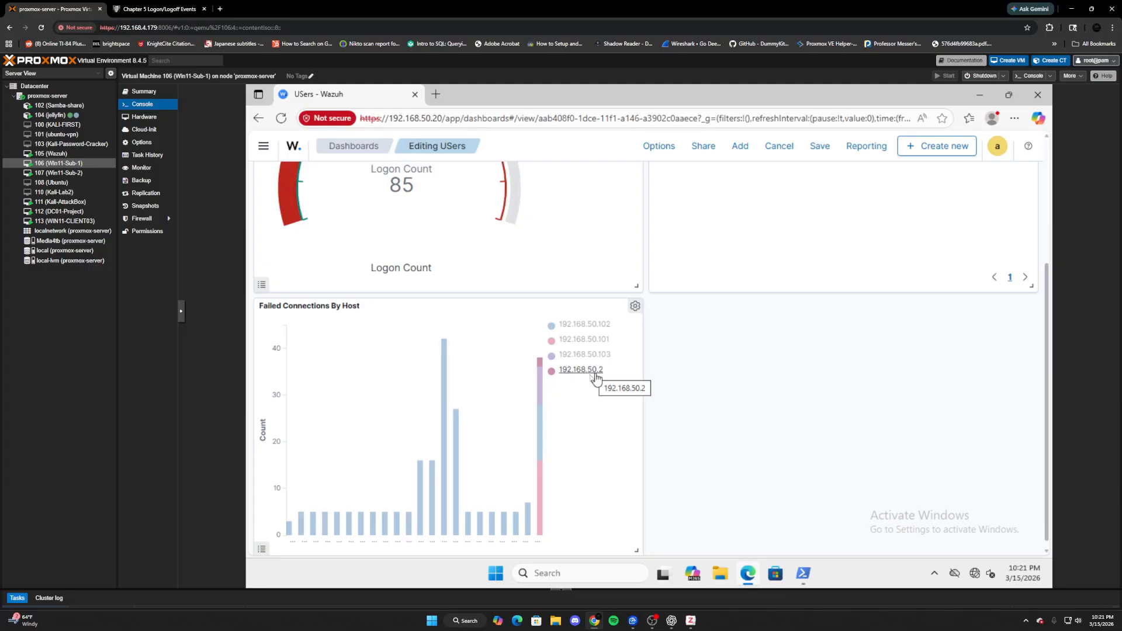
mouse_move(540, 367)
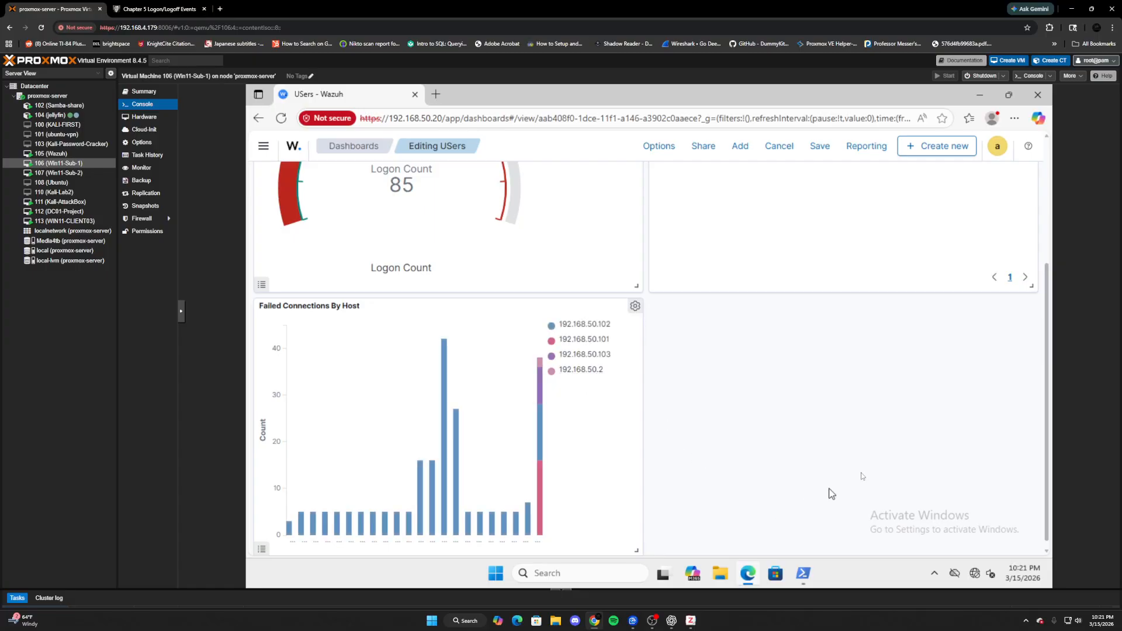
scroll(713, 364, up, 3)
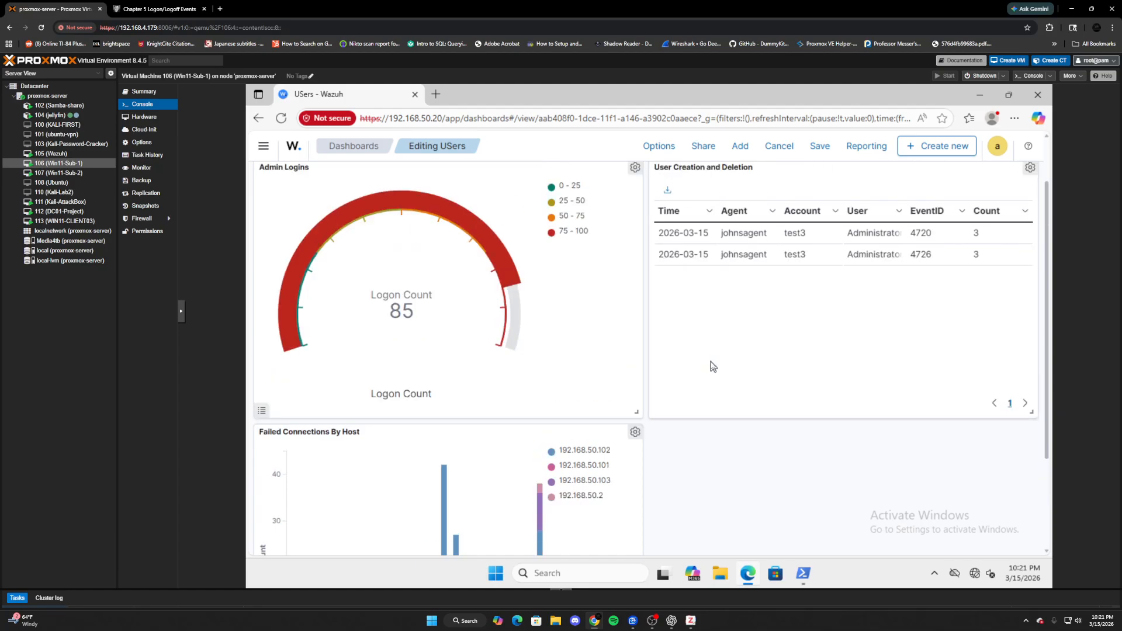
scroll(710, 364, down, 3)
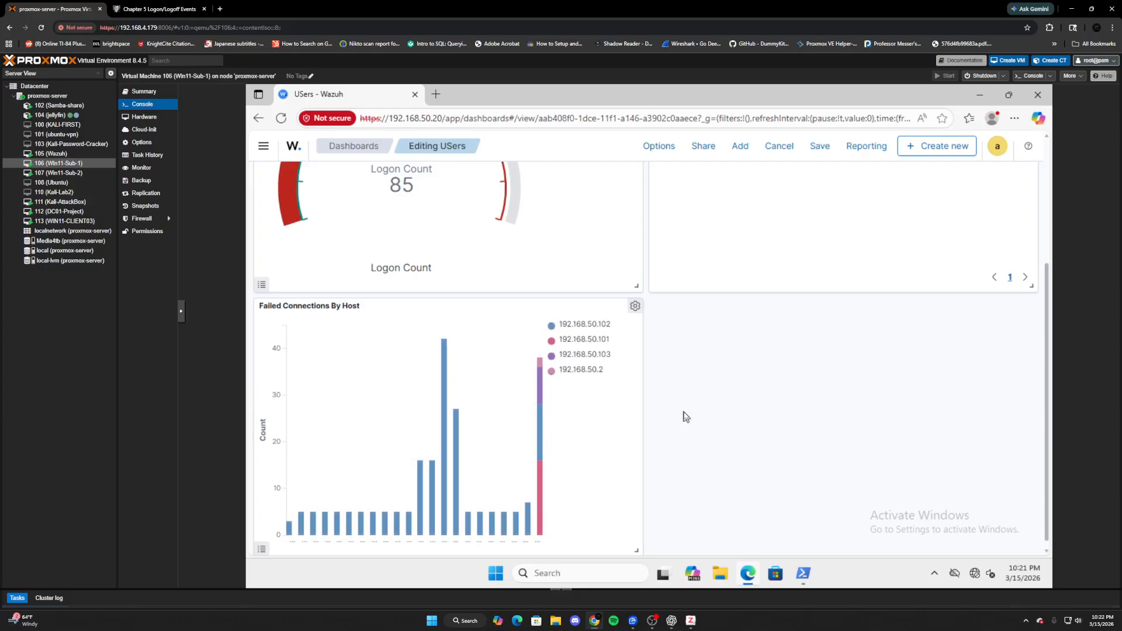
scroll(820, 433, up, 3)
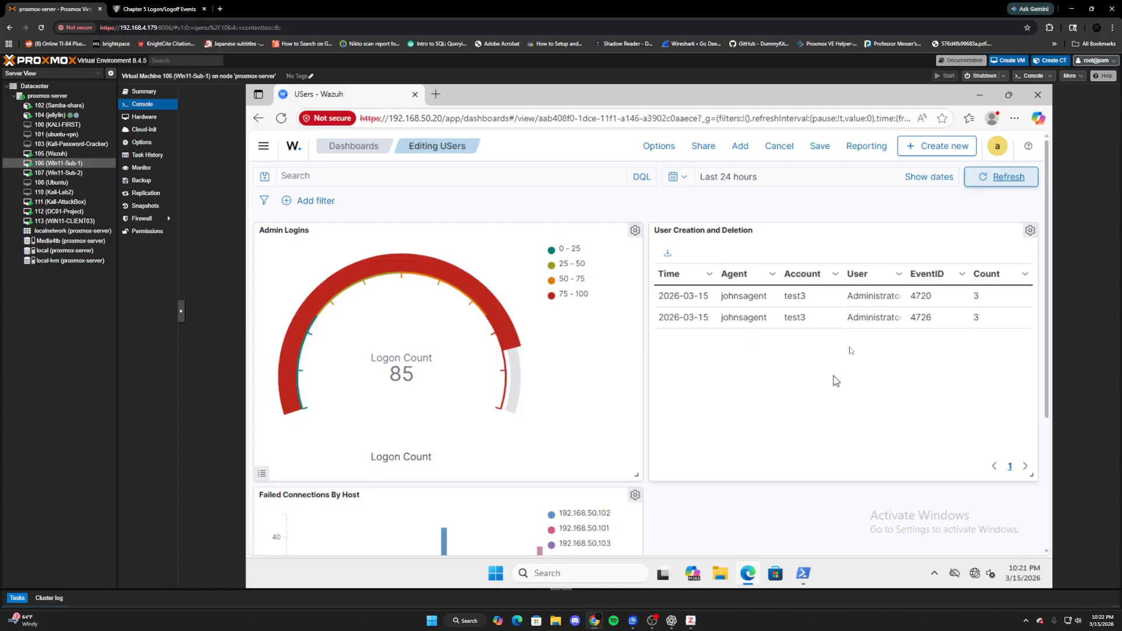
- Add the saved Password Changes panel to the dashboard
click(744, 149)
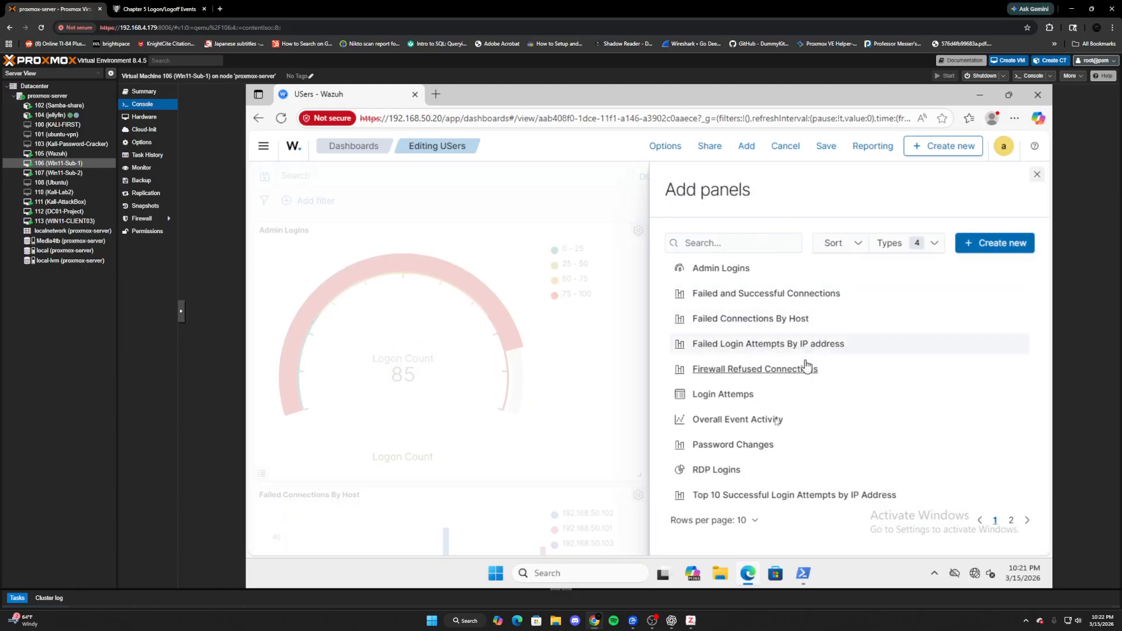
click(739, 450)
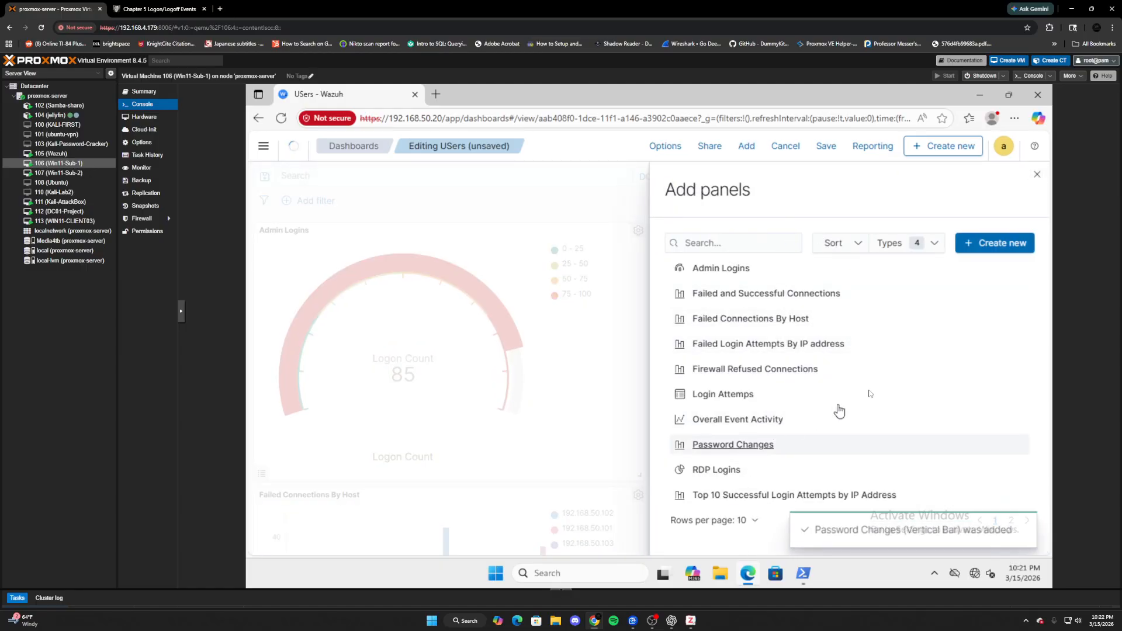
click(1037, 177)
scroll(894, 370, down, 3)
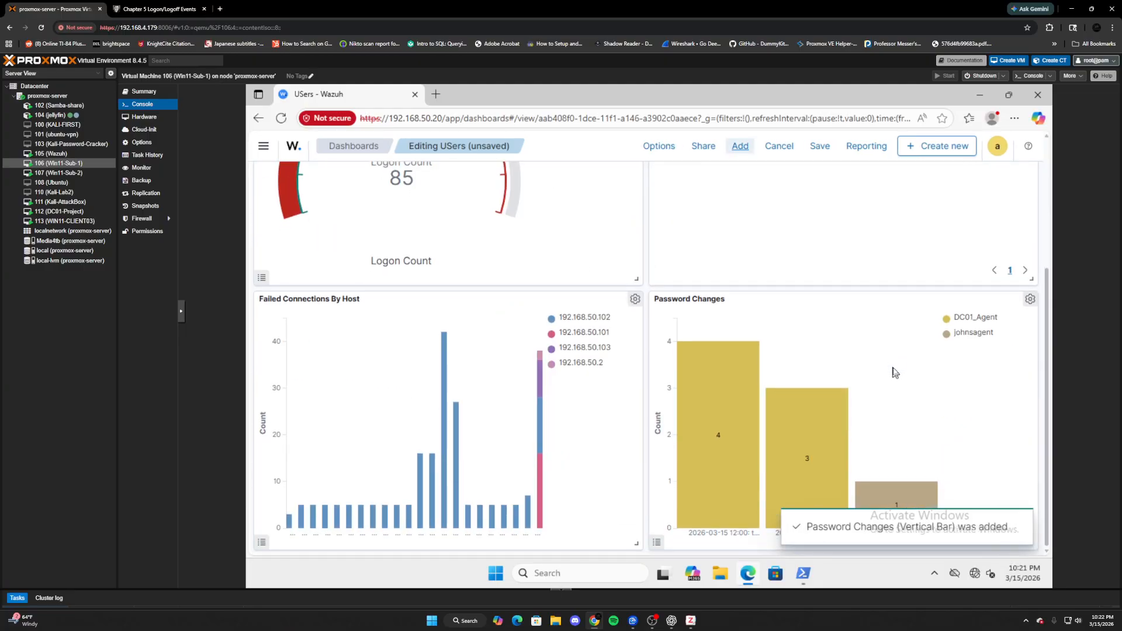
- Edit the Password Changes visualization, check its agent.name split series, and save and return
click(1030, 300)
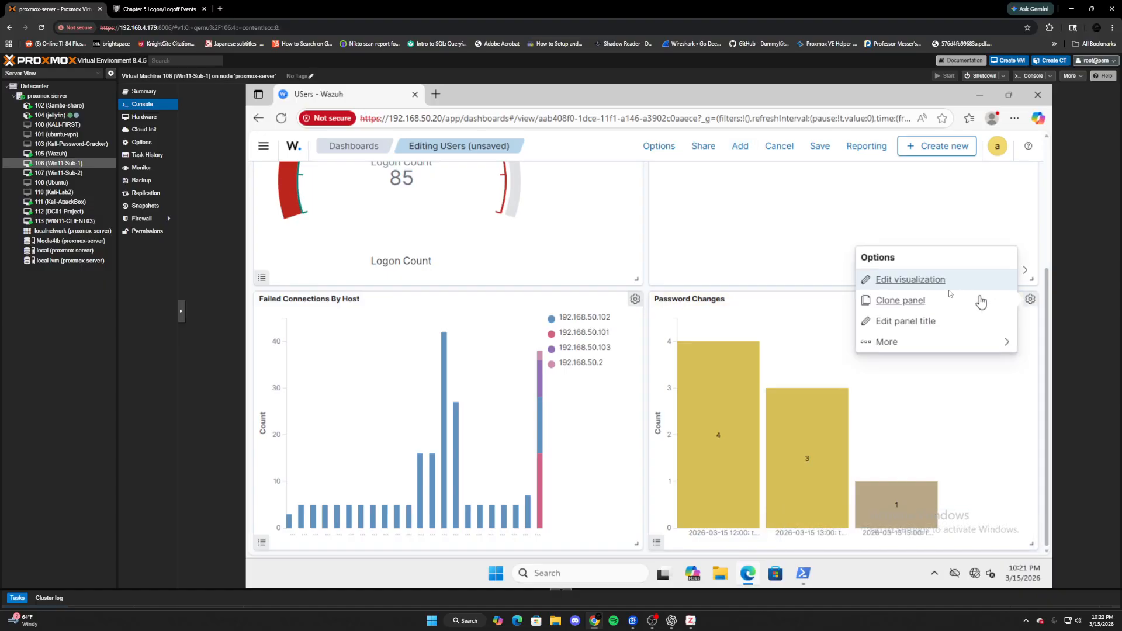
click(906, 281)
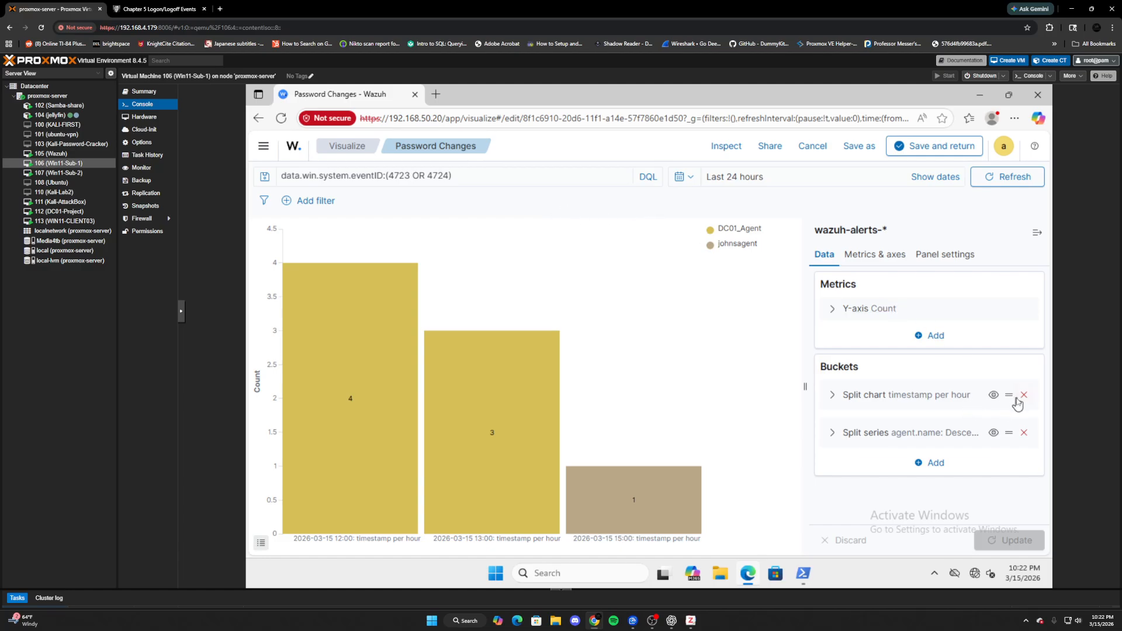
click(831, 435)
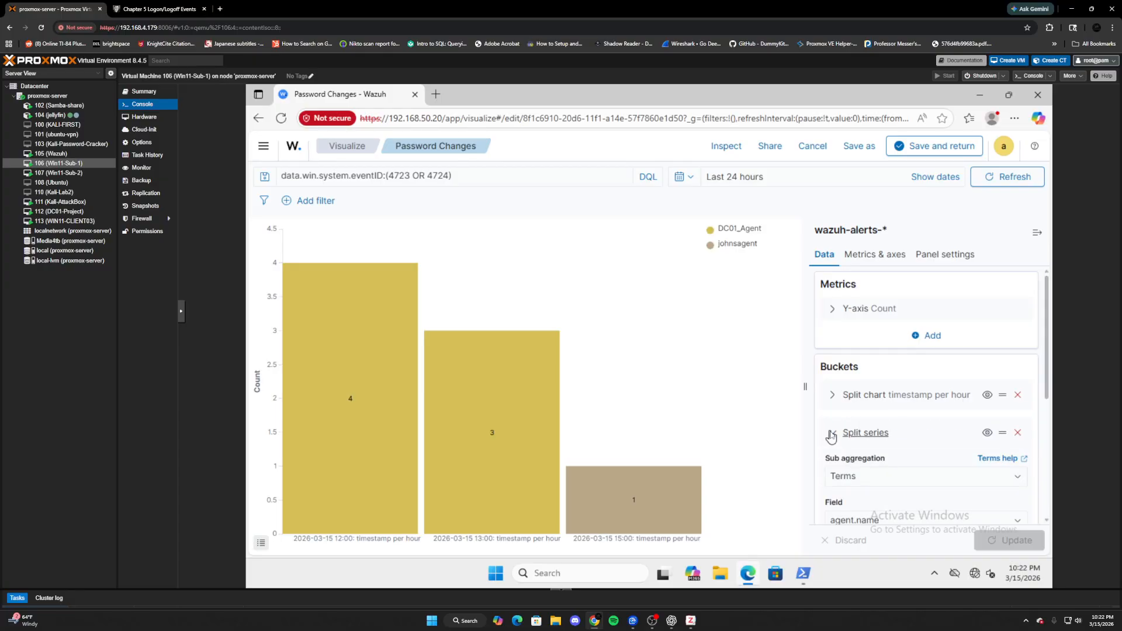
scroll(900, 450, down, 2)
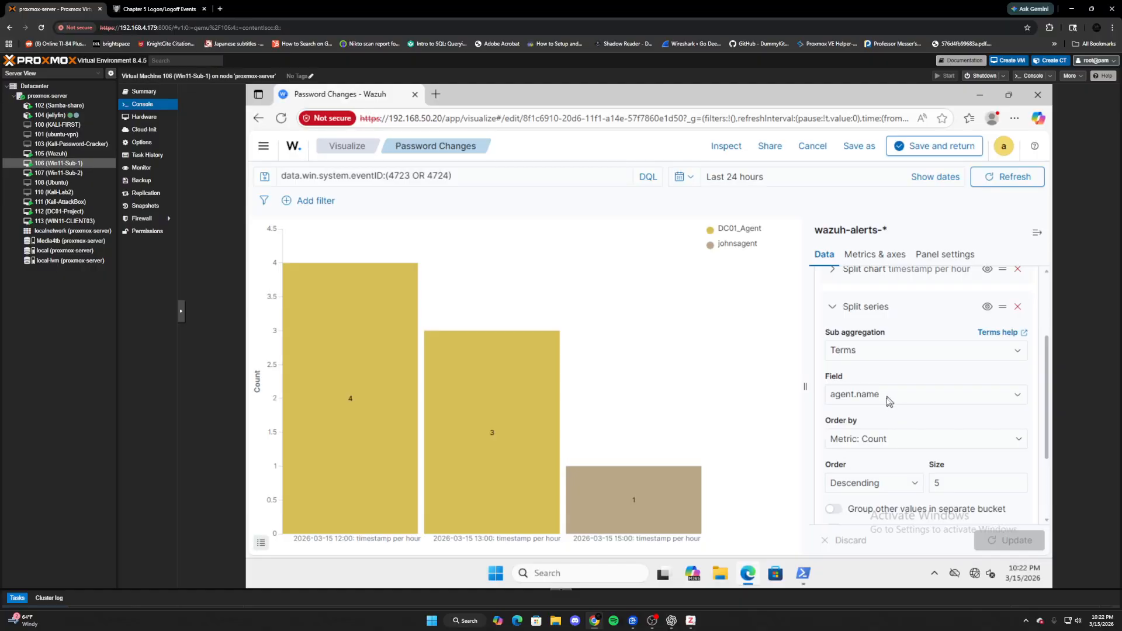
scroll(877, 398, up, 1)
click(833, 371)
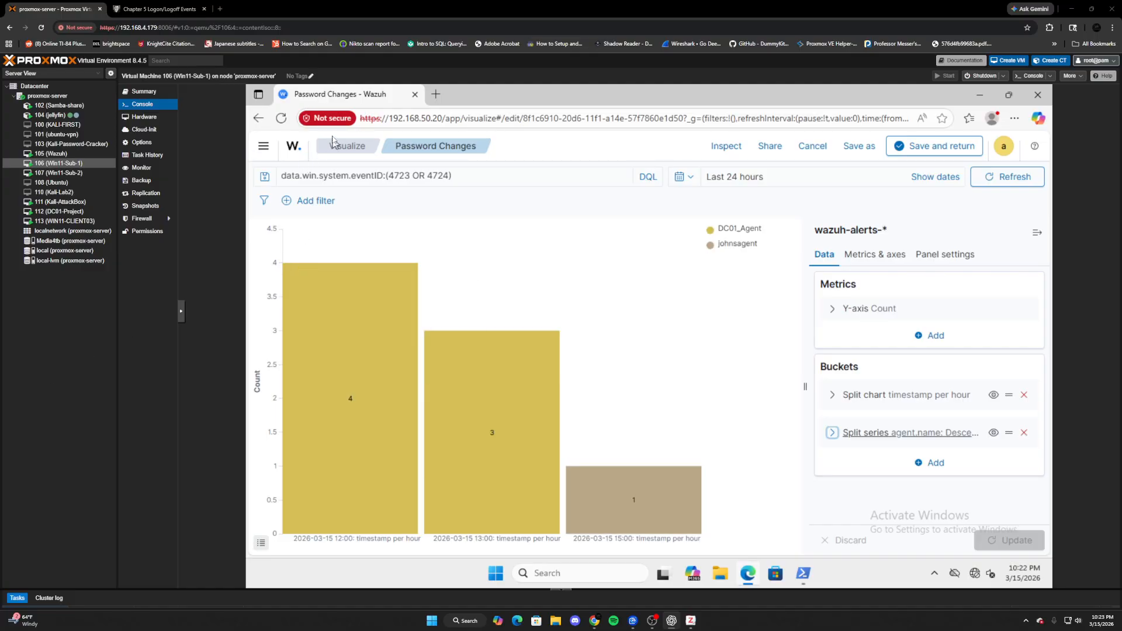
click(955, 150)
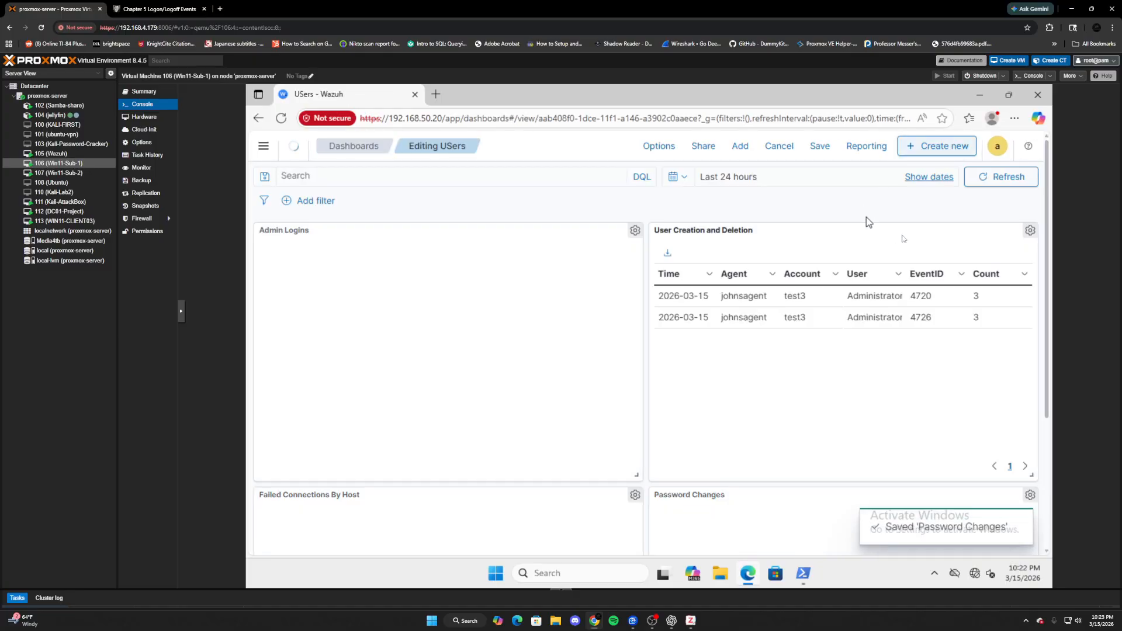
- Save the dashboard titled 'Threat Monitoring' and review its four panels
scroll(799, 321, down, 3)
scroll(801, 327, up, 3)
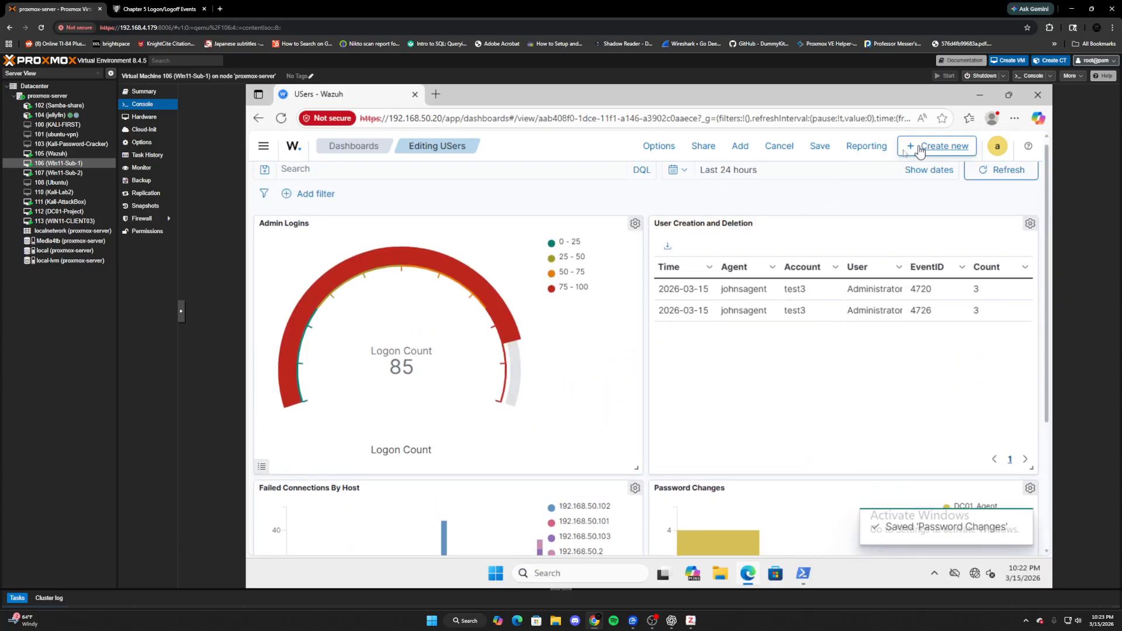
click(820, 147)
drag(581, 292, 522, 293)
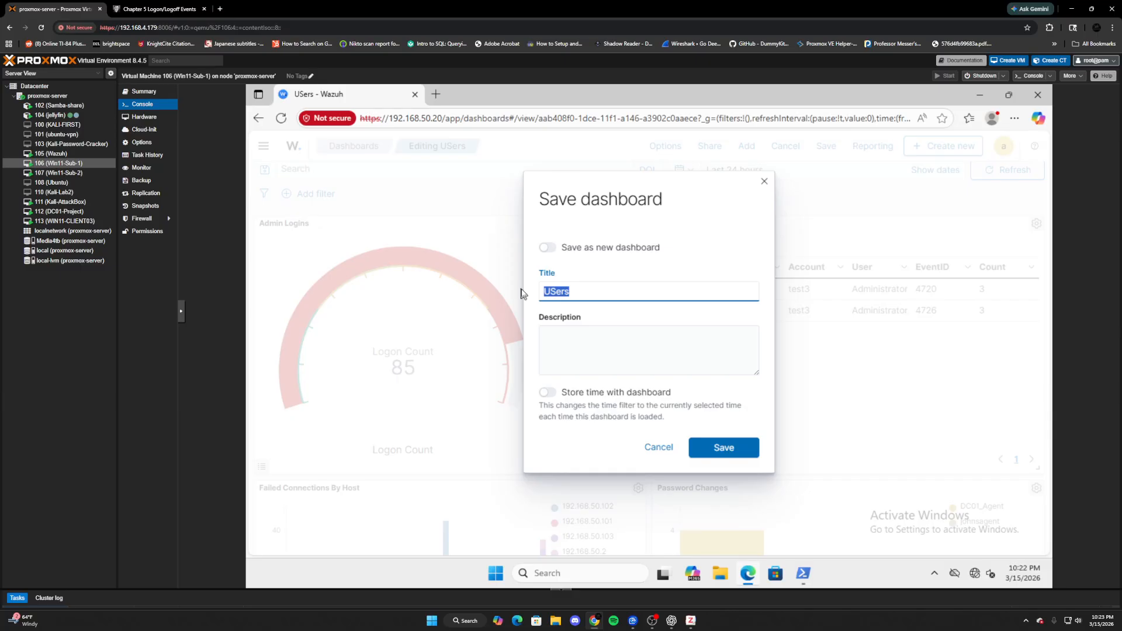
text(Threat Monitoring)
click(720, 449)
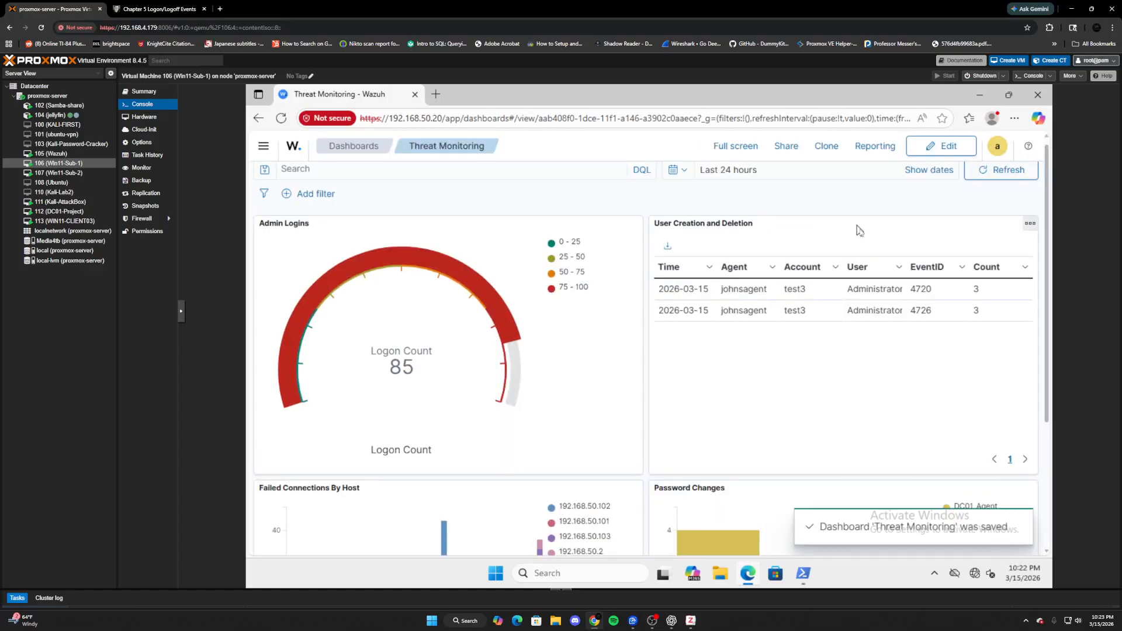
scroll(860, 236, down, 3)
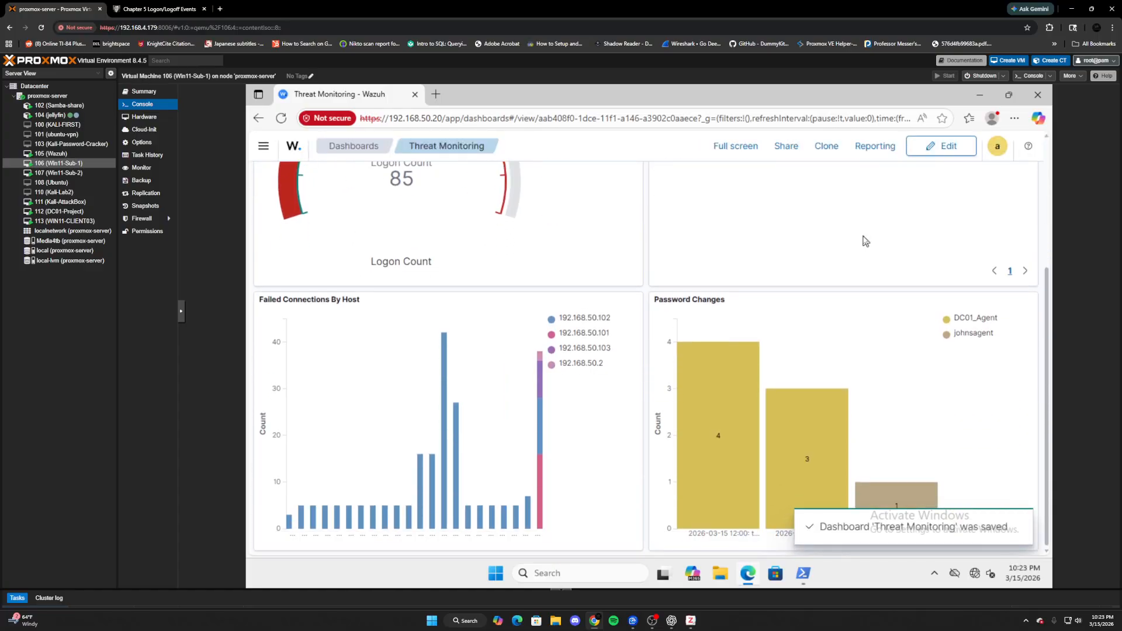
scroll(864, 242, up, 3)
scroll(851, 243, down, 3)
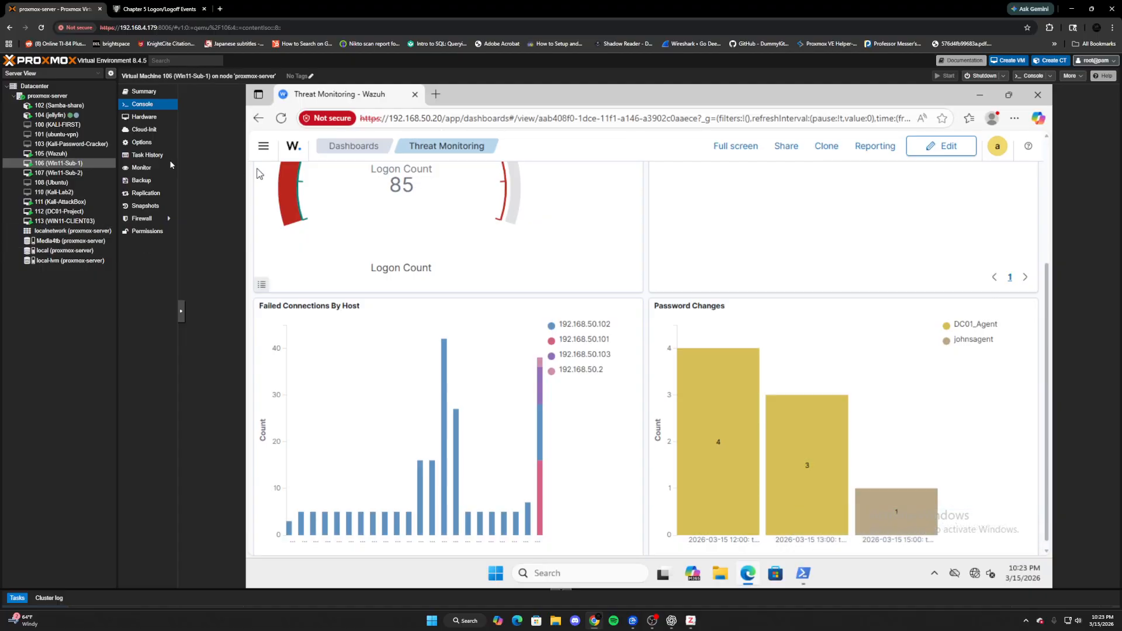
scroll(619, 269, up, 3)
scroll(643, 282, down, 3)
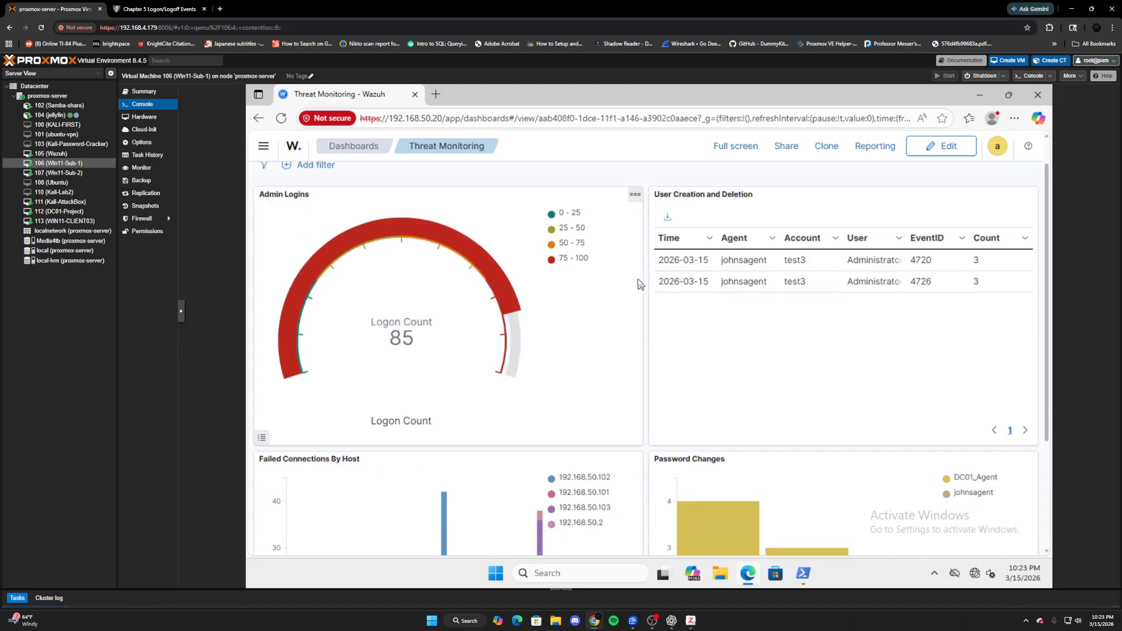
scroll(533, 255, up, 1)
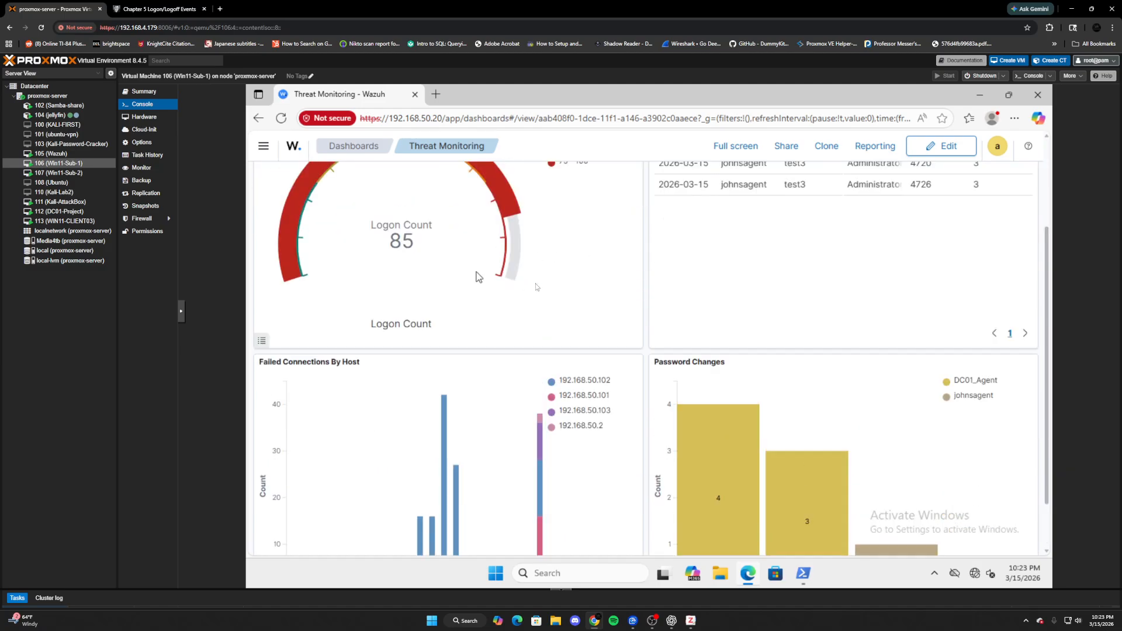
scroll(514, 279, up, 2)
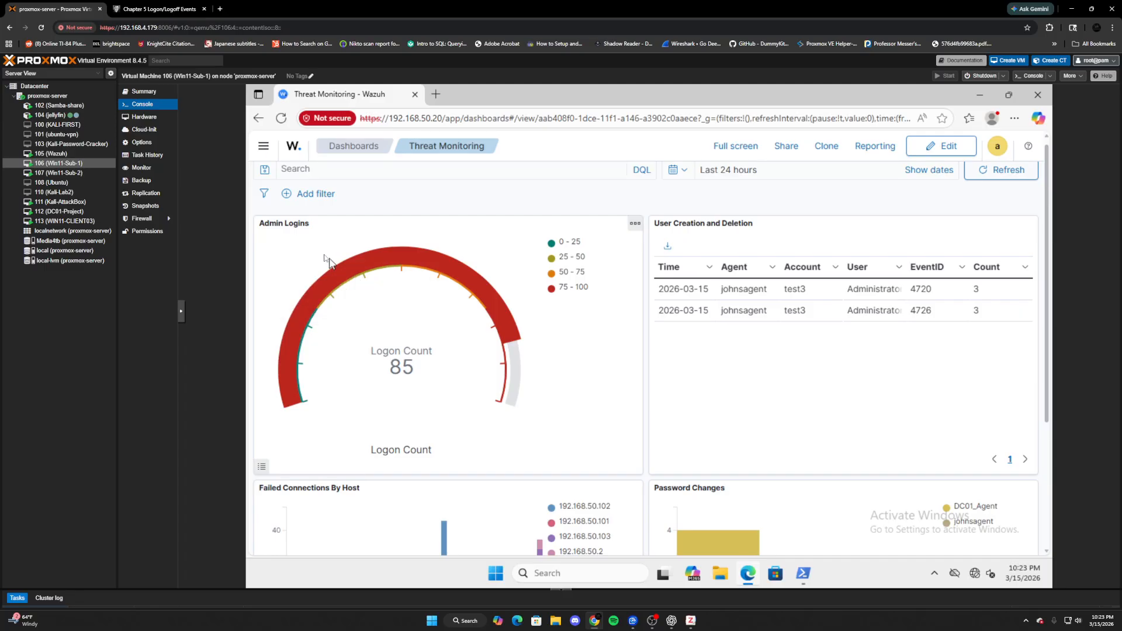
- Put the Threat Monitoring dashboard in edit mode and re-save the Admin Logins gauge (85 logons)
click(633, 226)
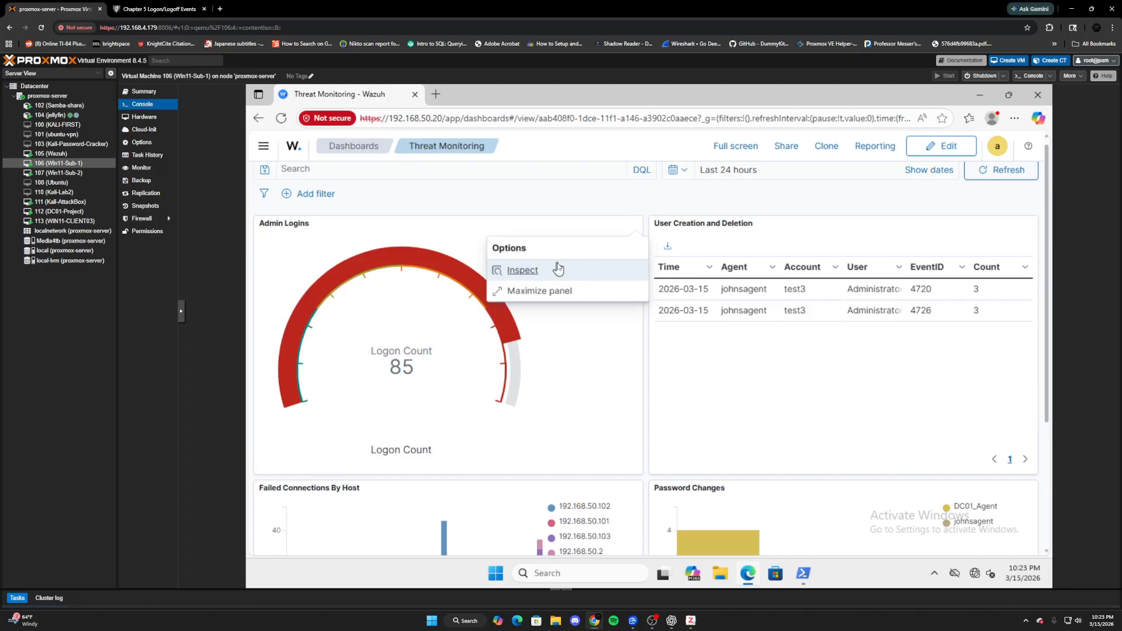
click(494, 230)
click(920, 149)
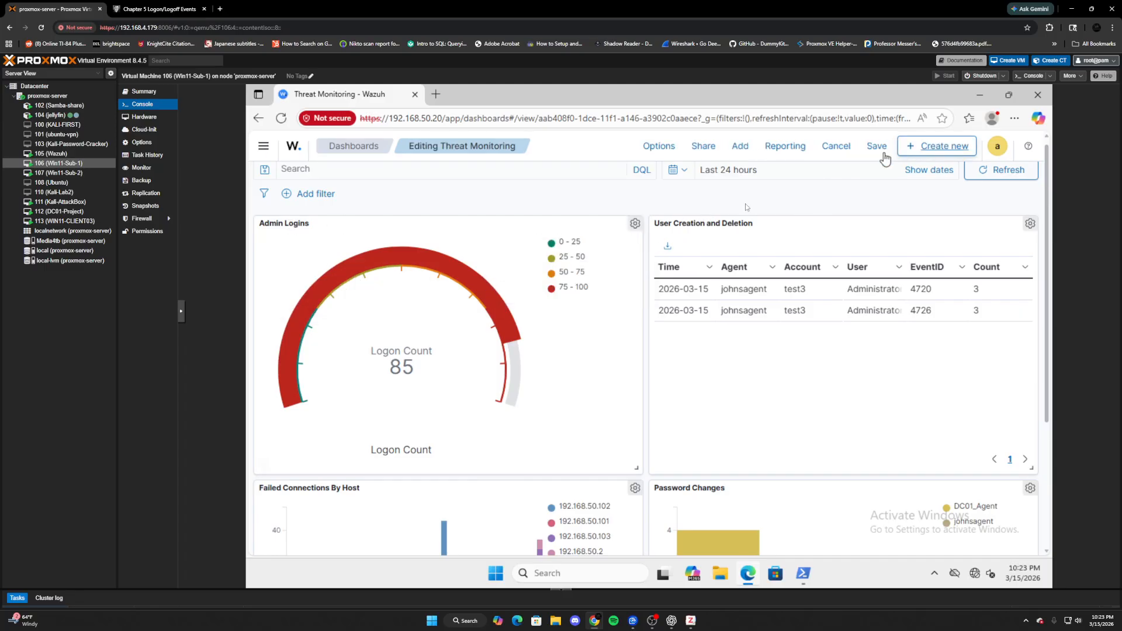
click(635, 223)
click(577, 272)
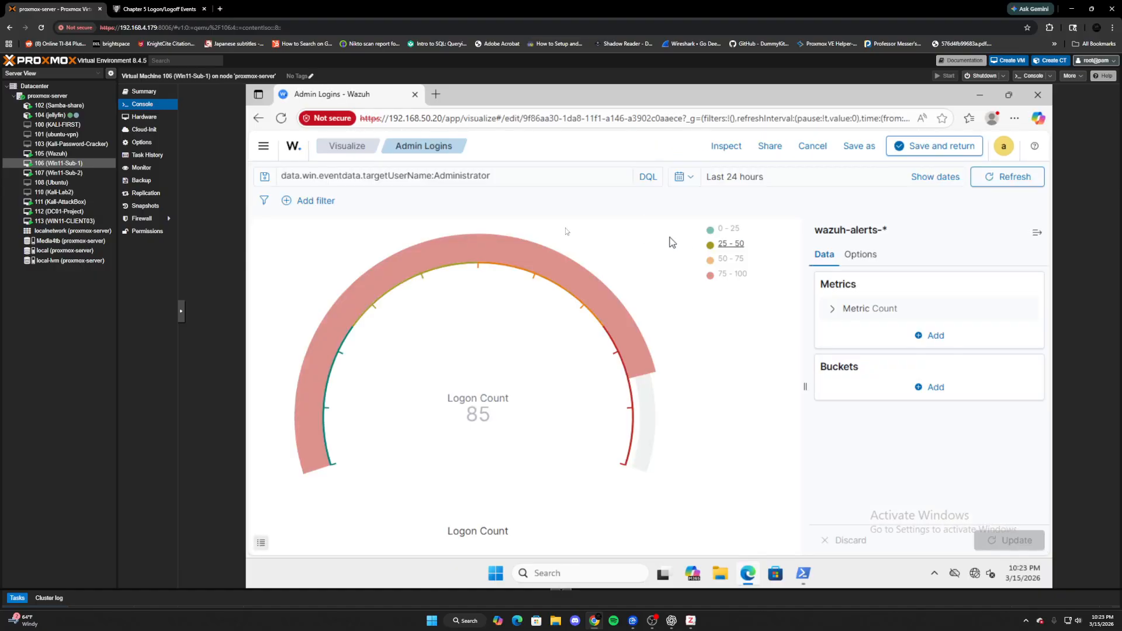
drag(493, 179, 434, 178)
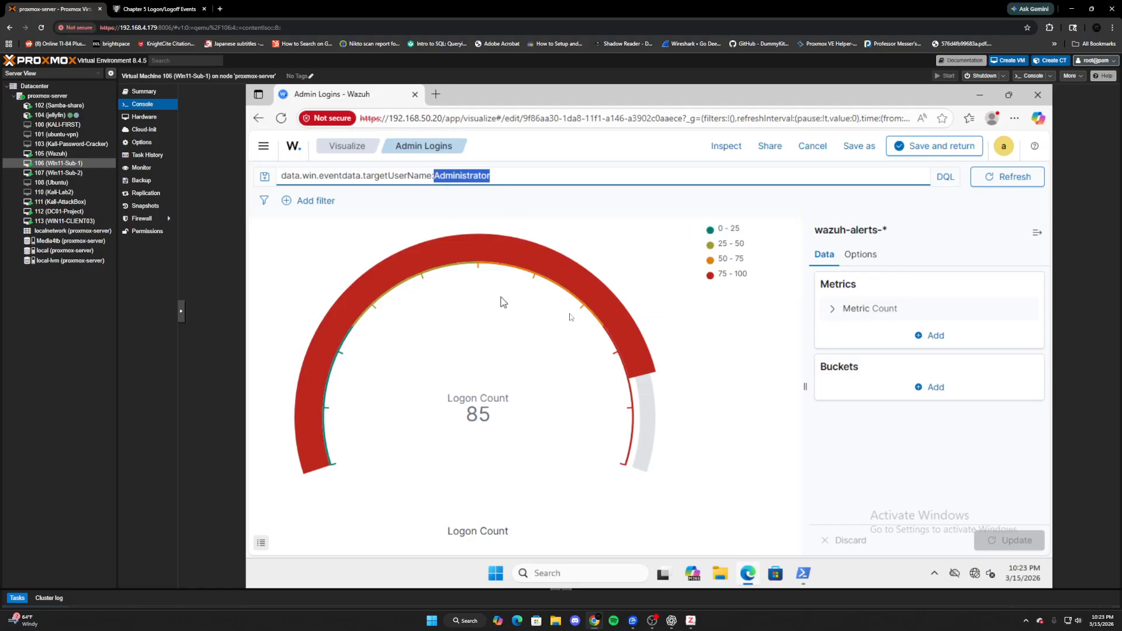
mouse_move(590, 309)
click(928, 147)
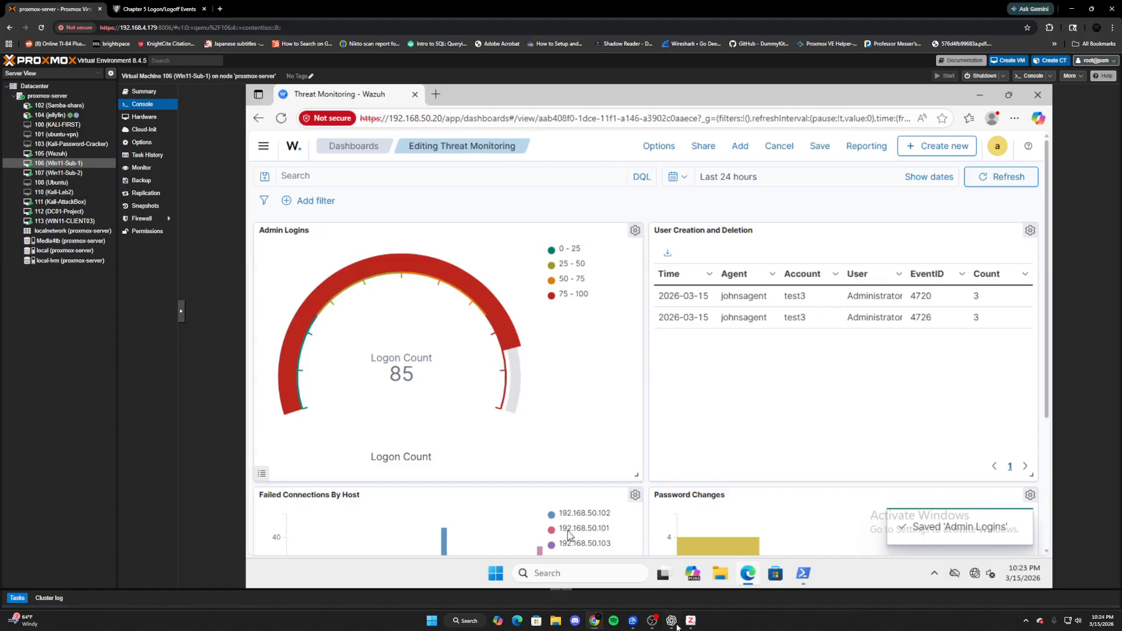
- In PowerShell, create the local user labusprojectuser with a temporary password using net user /add
click(808, 579)
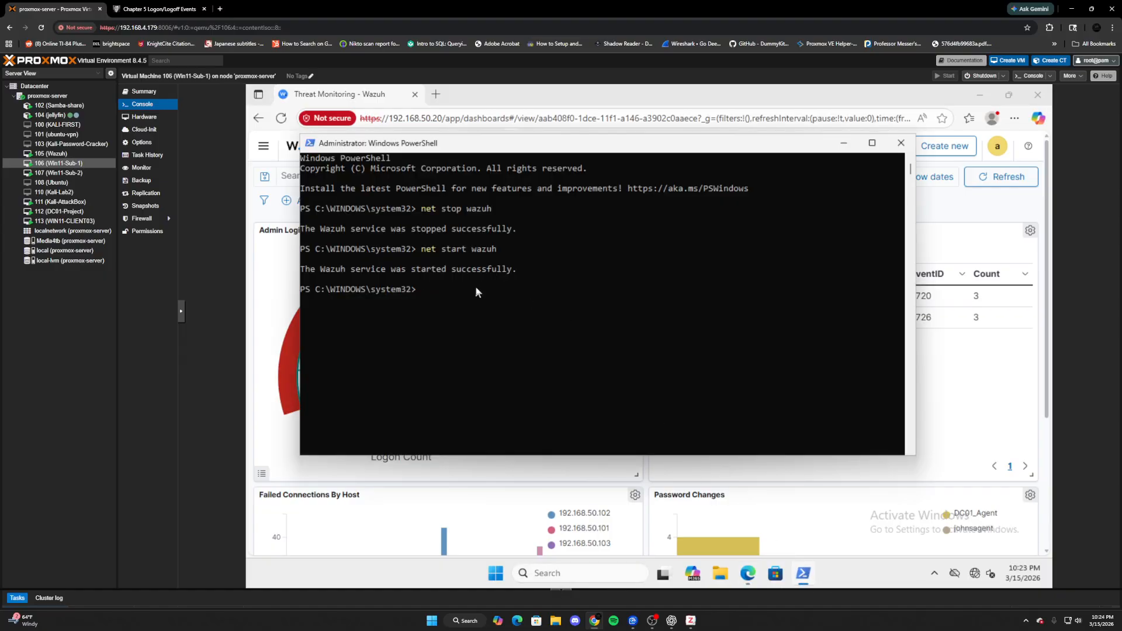
text(net)
text( user )
text(labus)
text(project)
text(user)
text(Password1)
text( /add)
key(Return)
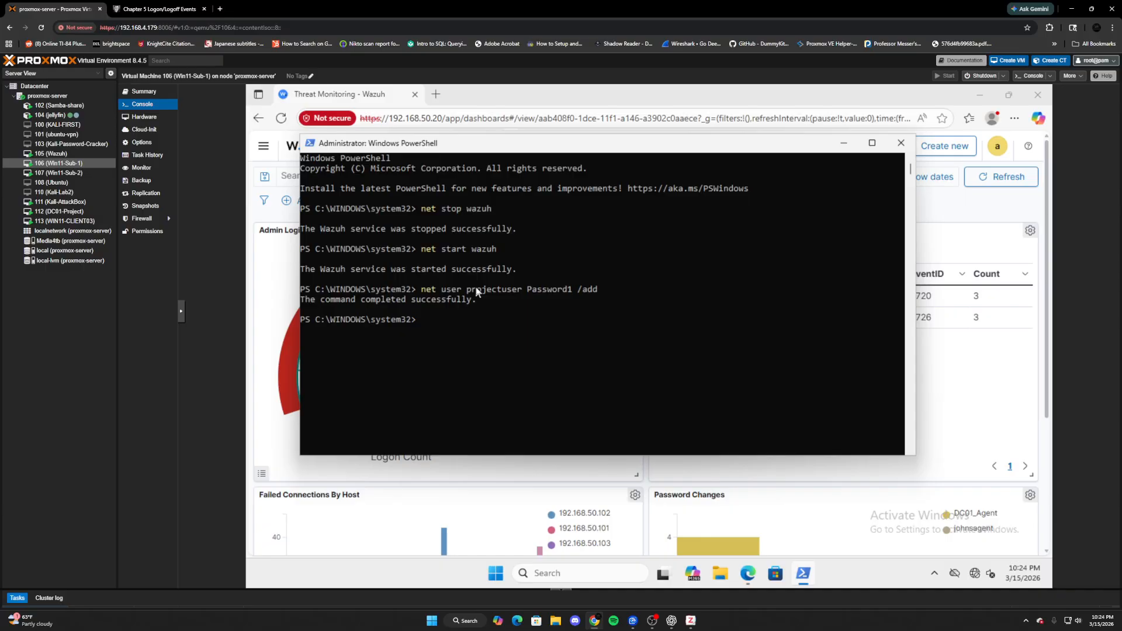
- Change labusprojectuser's password to a new value with net user
key(Up)
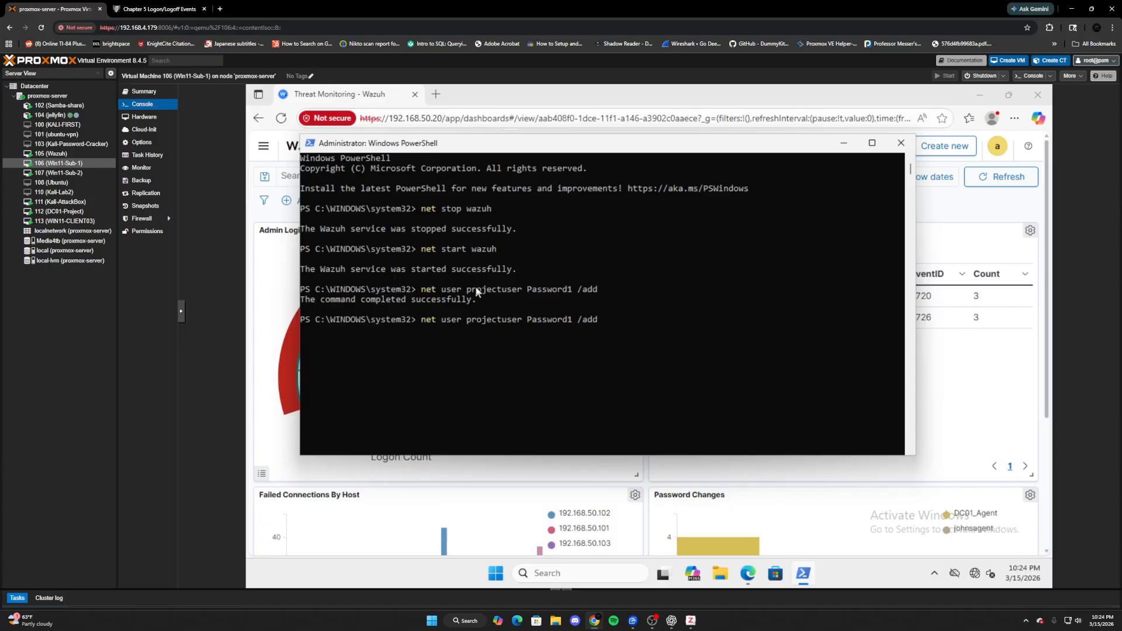
key(BackSpace)
key(BackSpace)
key(BackSpace)
key(BackSpace)
key(BackSpace)
text(123)
key(Return)
- Delete the labusprojectuser account with net user /delete
key(Up)
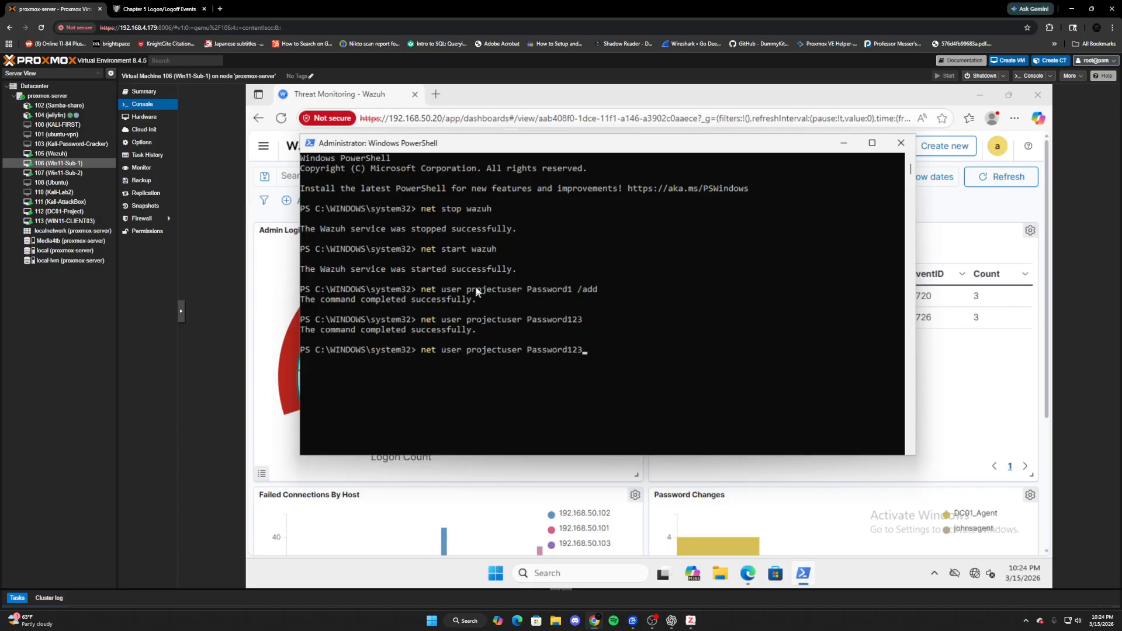
key(BackSpace)
key(BackSpace)
key(BackSpace)
key(BackSpace)
key(BackSpace)
key(BackSpace)
key(BackSpace)
key(BackSpace)
key(BackSpace)
key(BackSpace)
text(/delete)
key(Return)
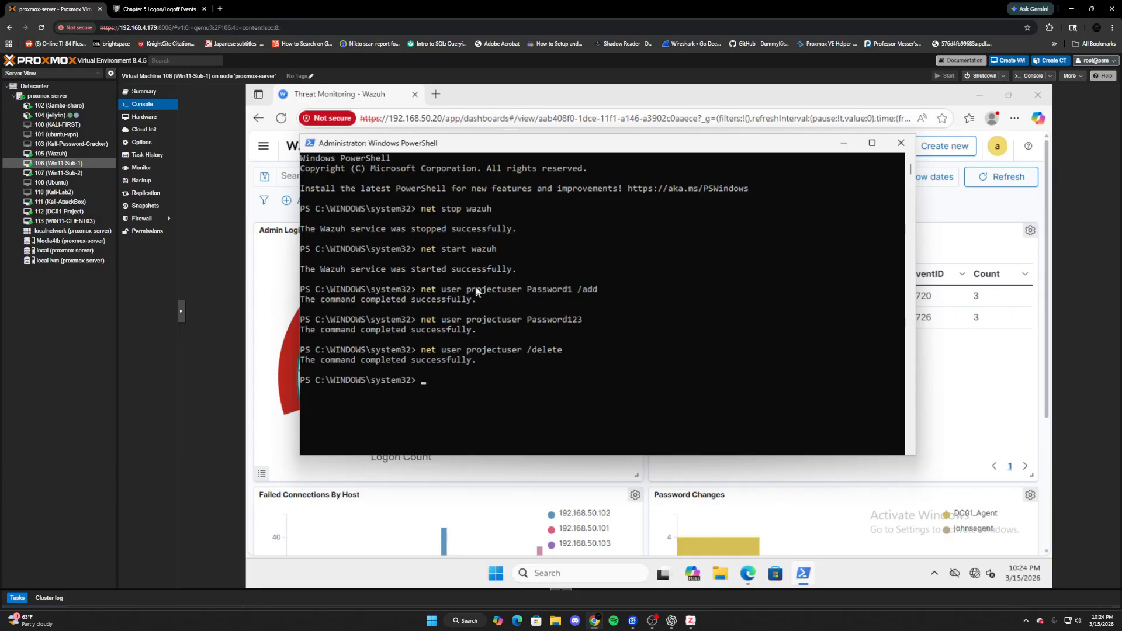
- Back on the dashboard, refresh the panels to show the new user-creation and deletion events
click(900, 142)
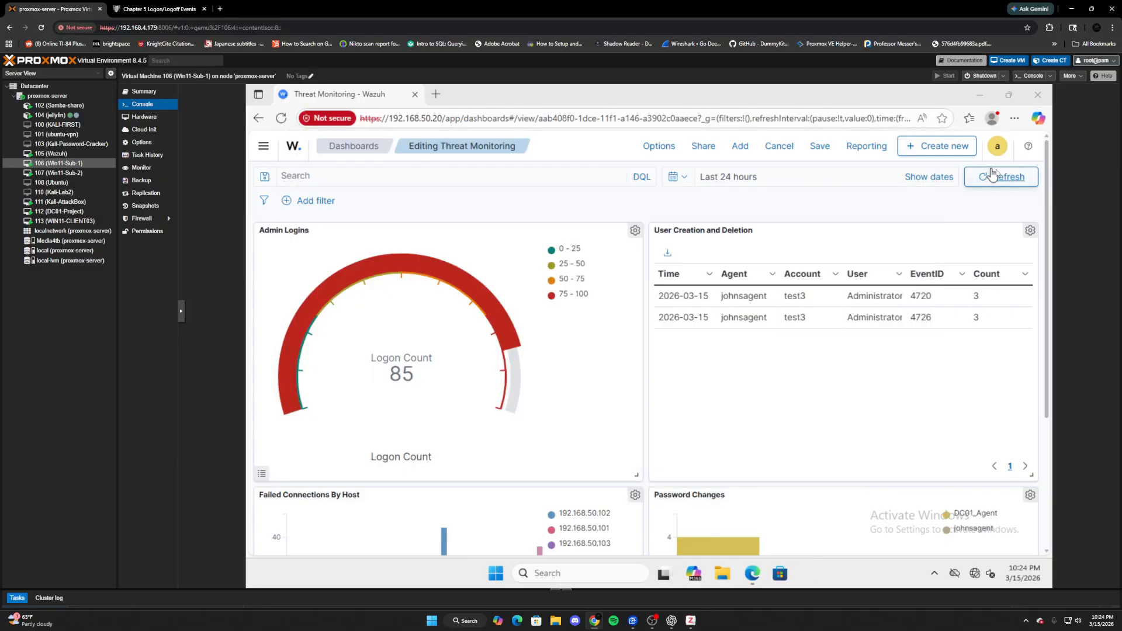
click(992, 176)
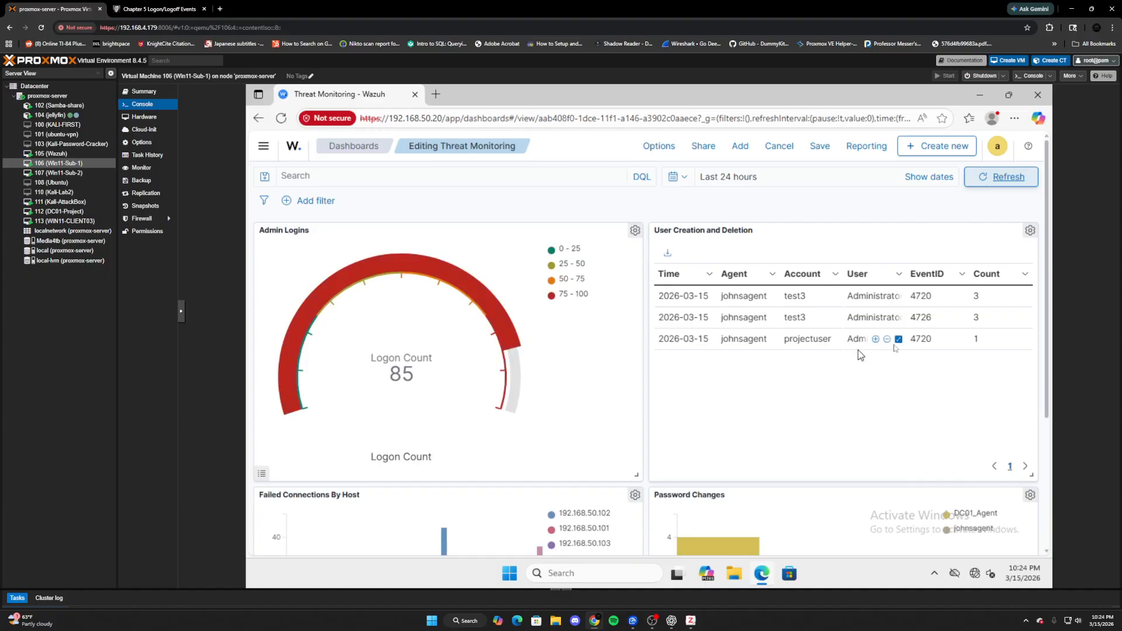
click(1000, 176)
scroll(900, 315, down, 2)
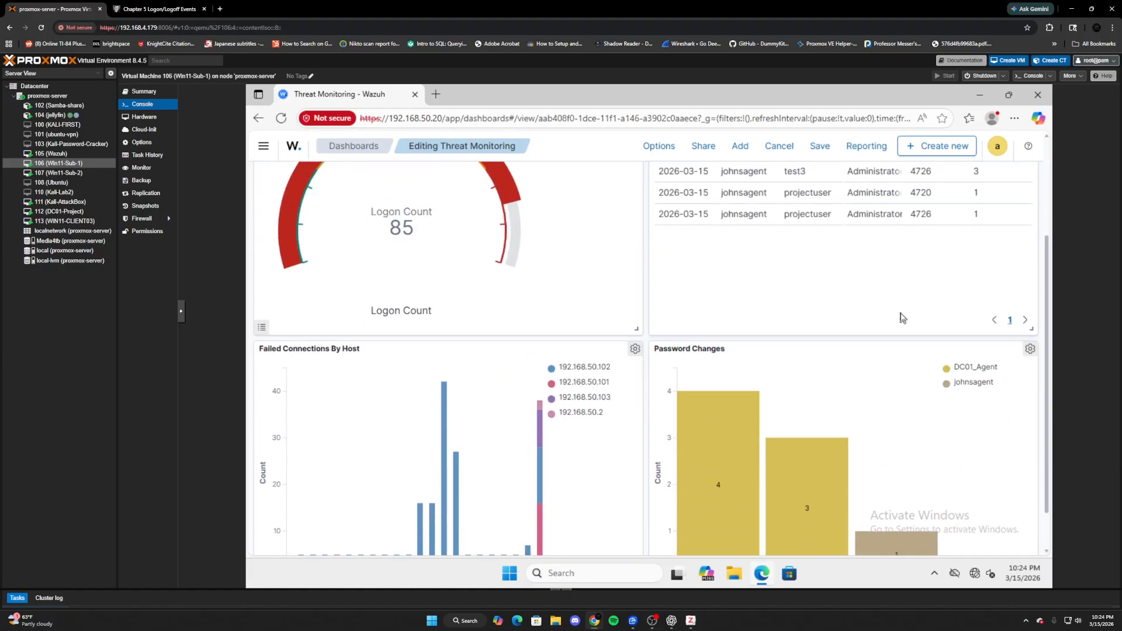
scroll(903, 317, up, 2)
click(1005, 187)
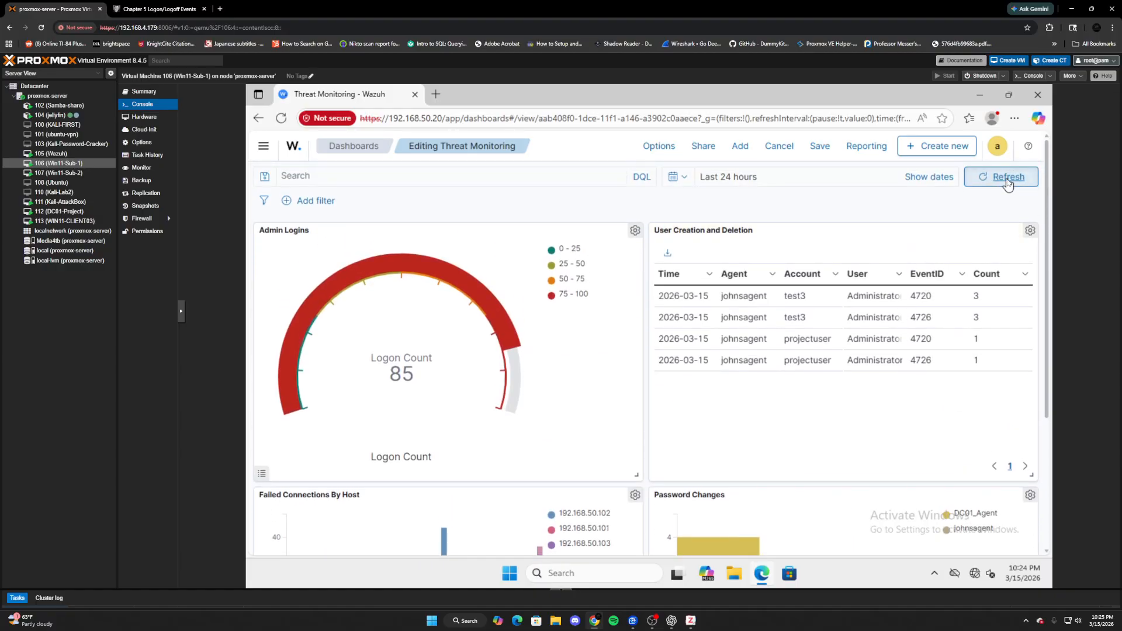
scroll(934, 343, down, 3)
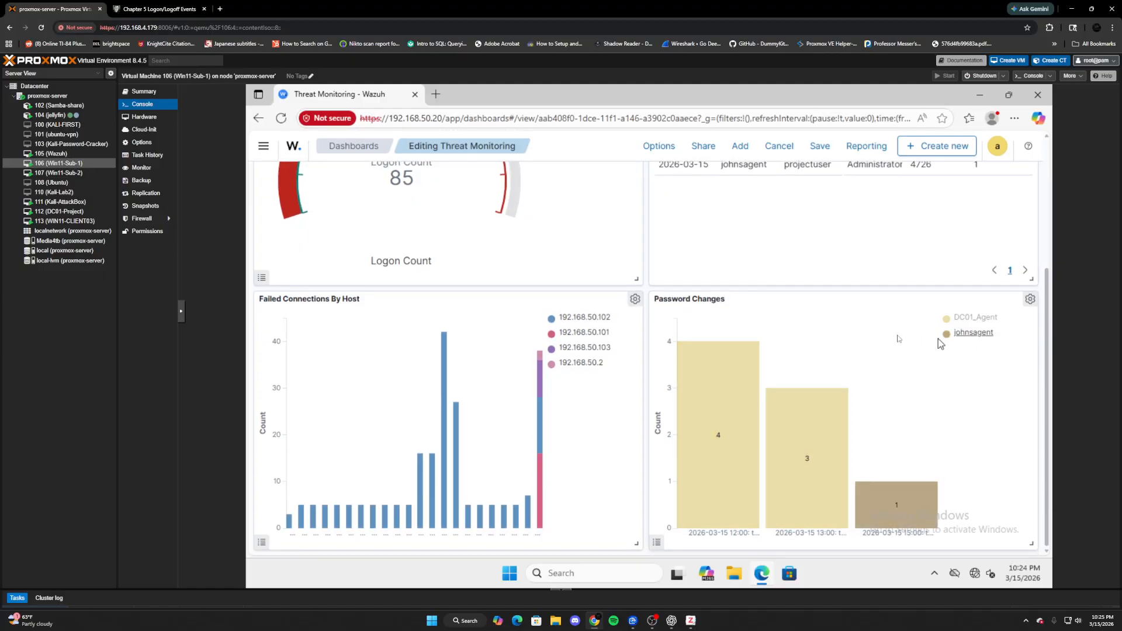
scroll(980, 296, up, 3)
click(1003, 170)
scroll(1000, 355, down, 3)
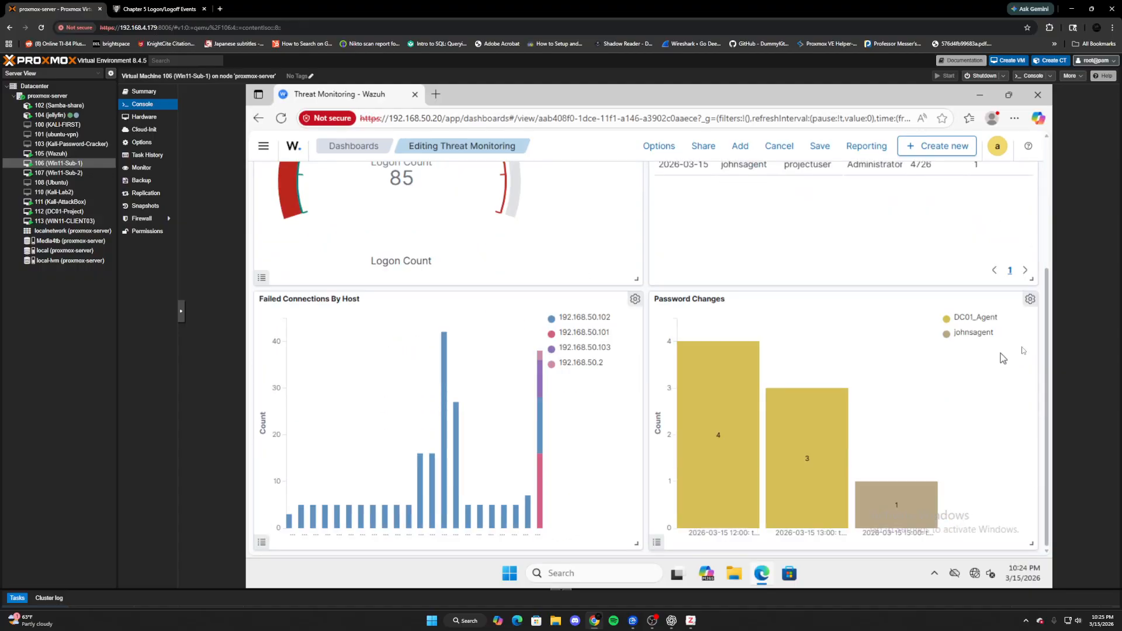
- Re-save the Password Changes chart onto the Threat Monitoring dashboard
click(1030, 299)
click(905, 279)
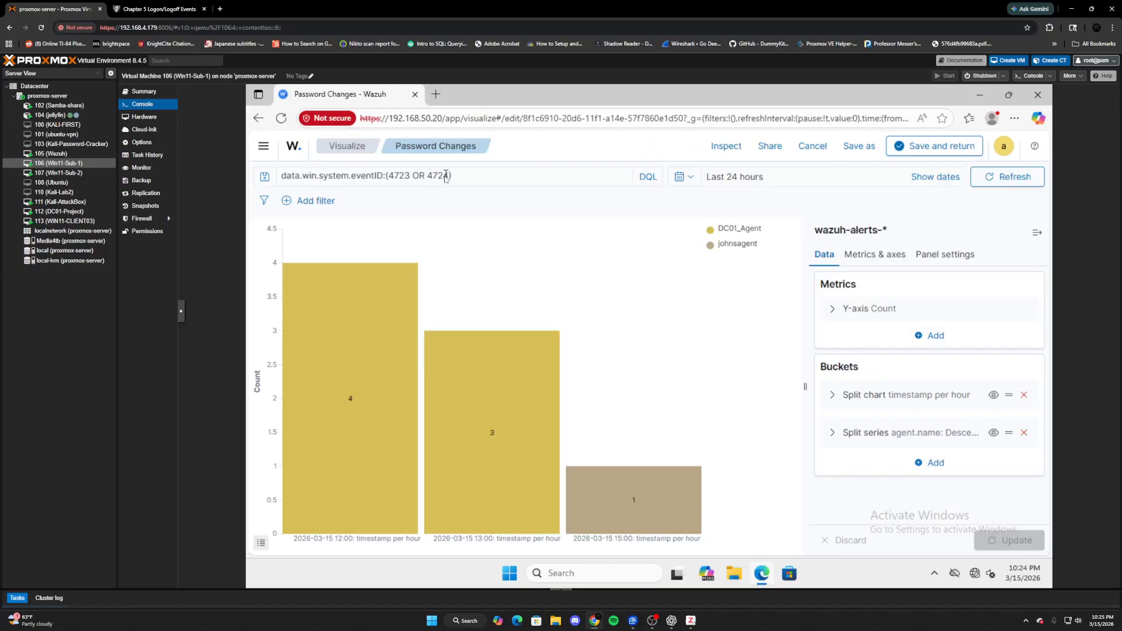
click(934, 150)
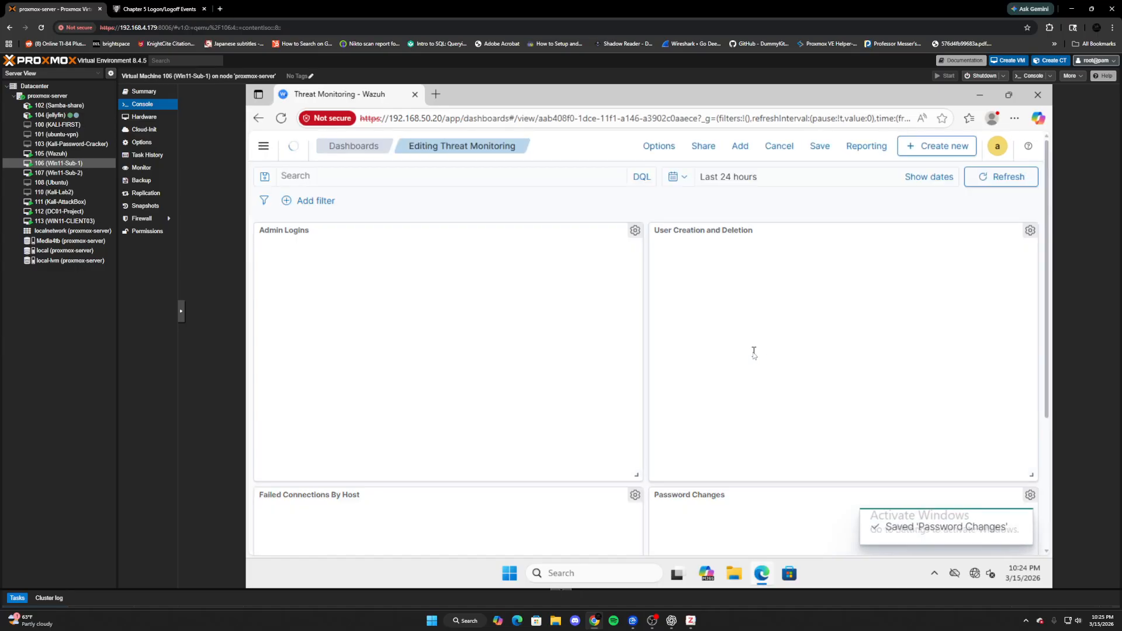
- Switch the Proxmox console to VM 113 WIN11-CLIENT03
scroll(788, 433, down, 3)
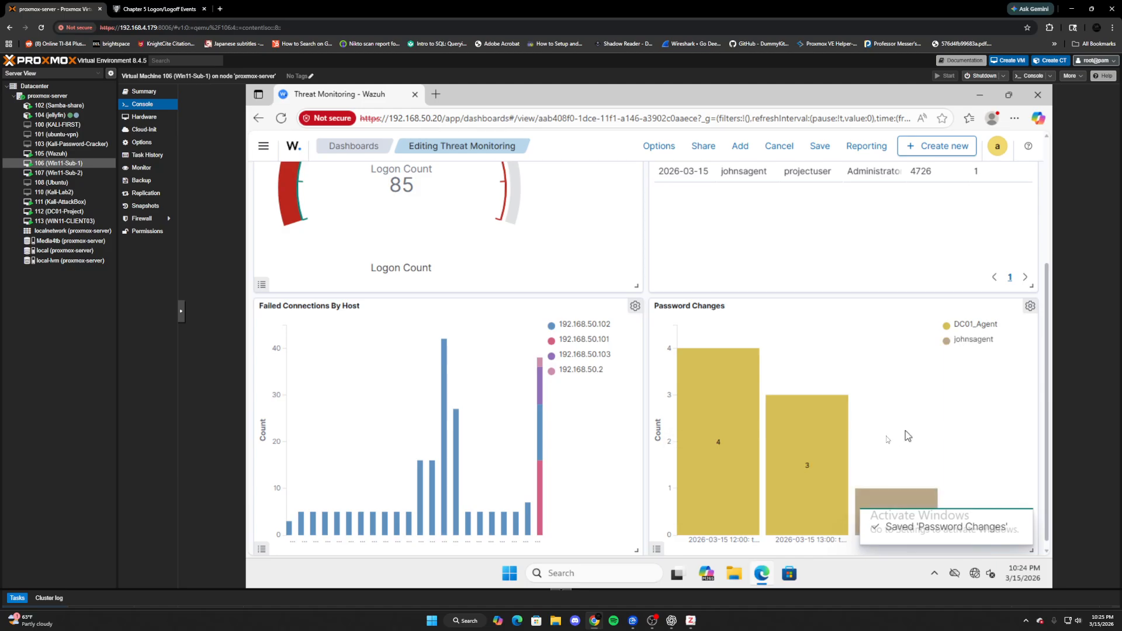
scroll(874, 447, down, 1)
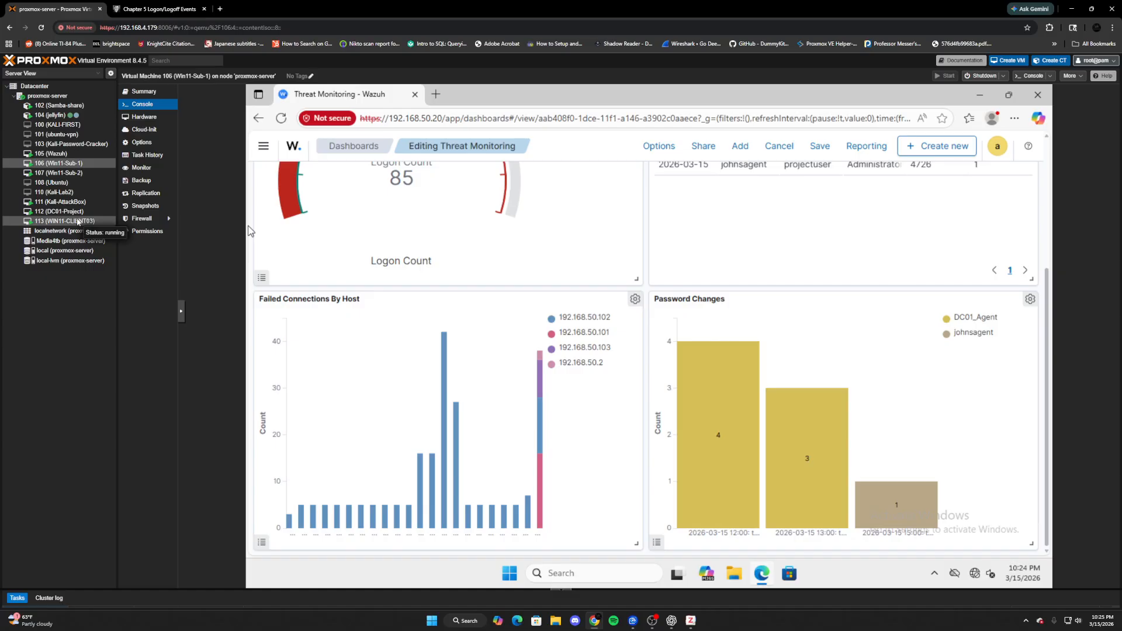
click(78, 221)
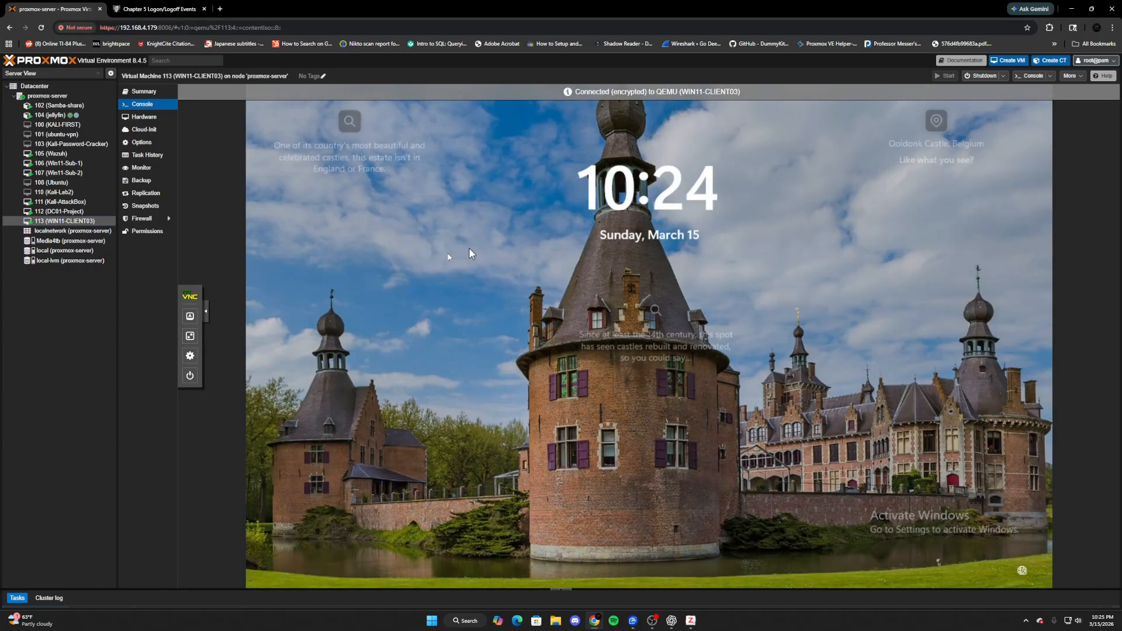
- On WIN11-CLIENT03's sign-in screen, choose Other user and enter the domain user name and password
click(640, 444)
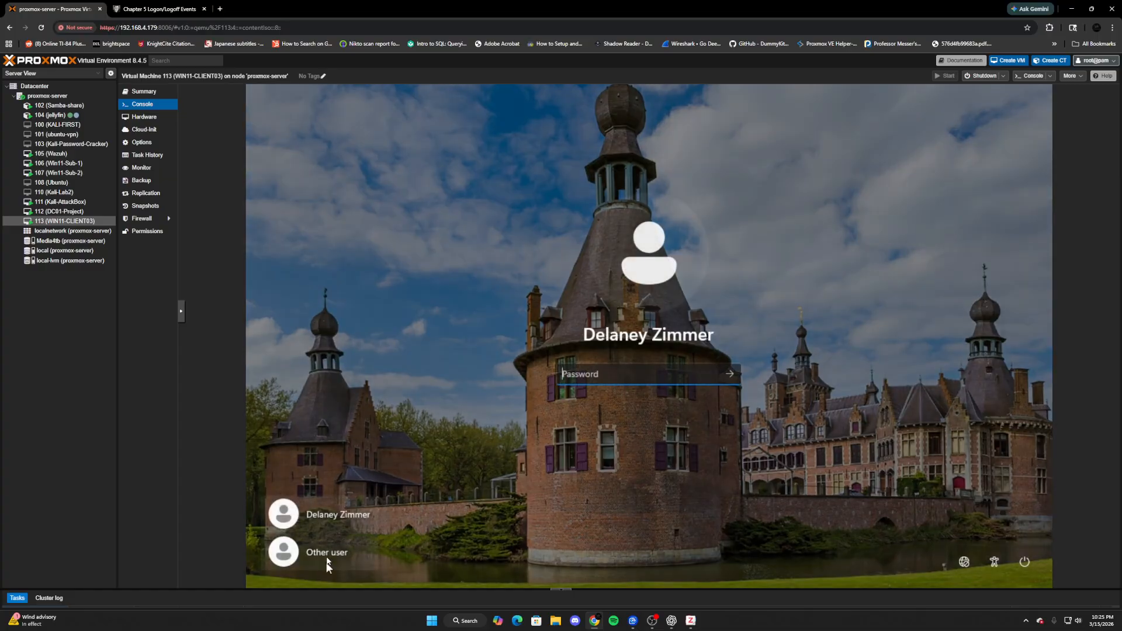
click(331, 549)
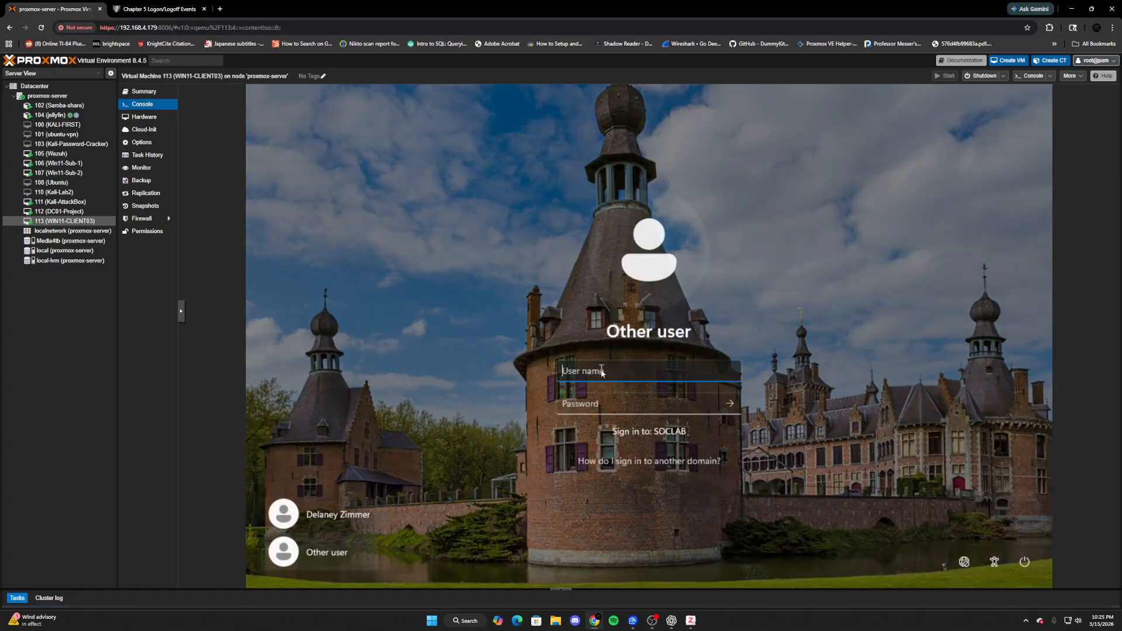
text(da)
text(im)
key(Tab)
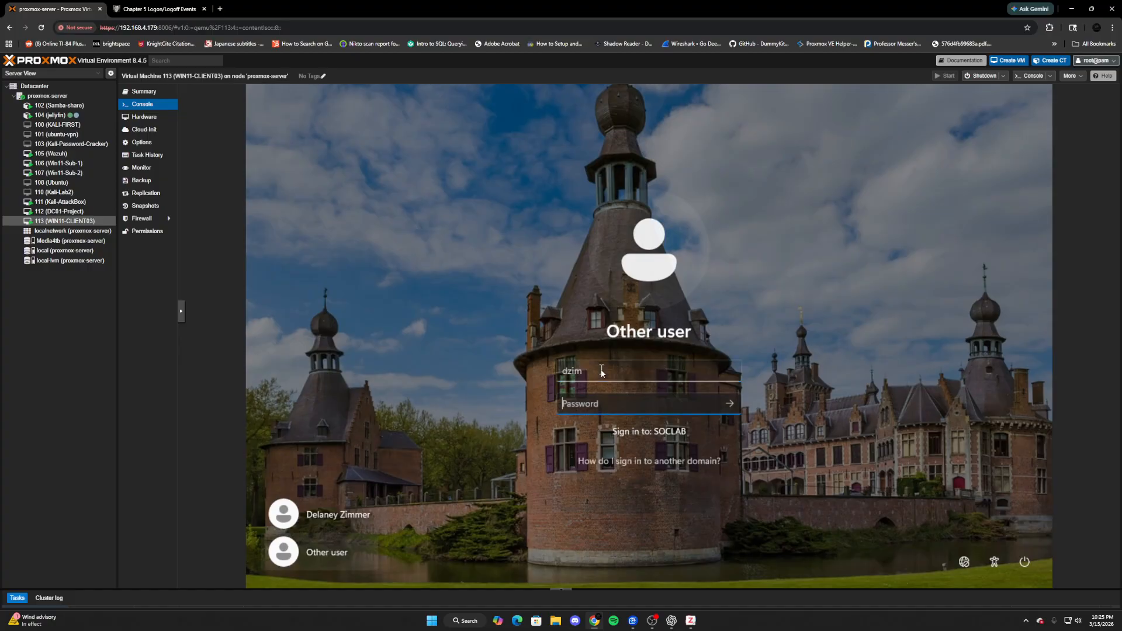
text(••••)
key(BackSpace)
key(BackSpace)
key(BackSpace)
key(BackSpace)
- Sign in to WIN11-CLIENT03 and send Ctrl+Alt+Del from the noVNC keys panel
text(•••••••••••)
key(Return)
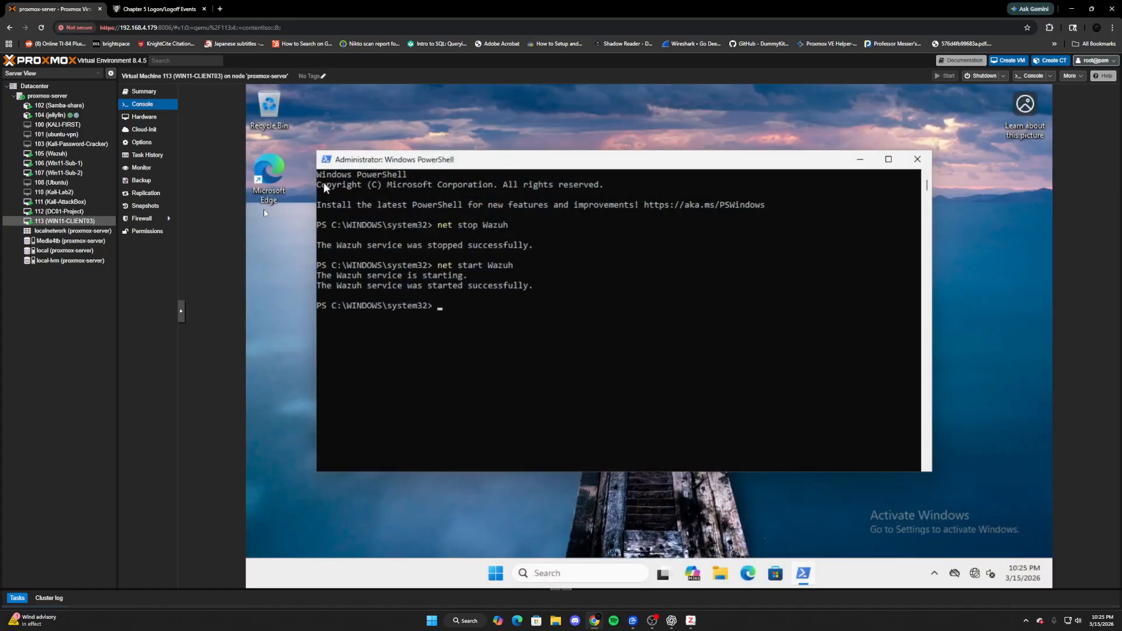
click(181, 308)
click(190, 316)
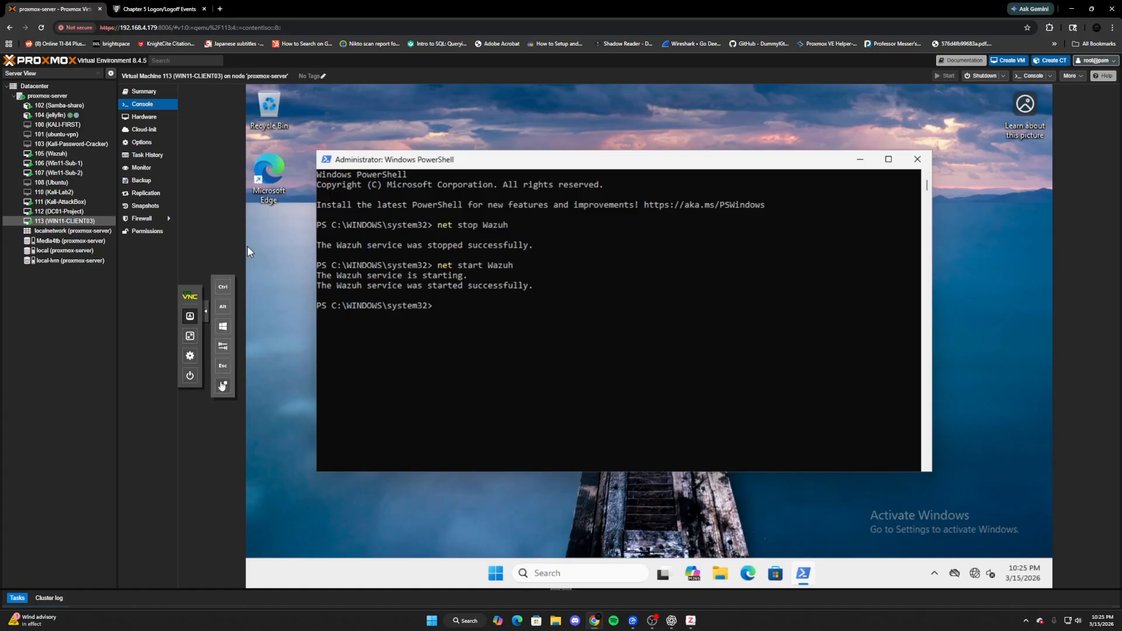
click(223, 386)
- Choose Change a password and submit the old, new and confirmed passwords
click(649, 322)
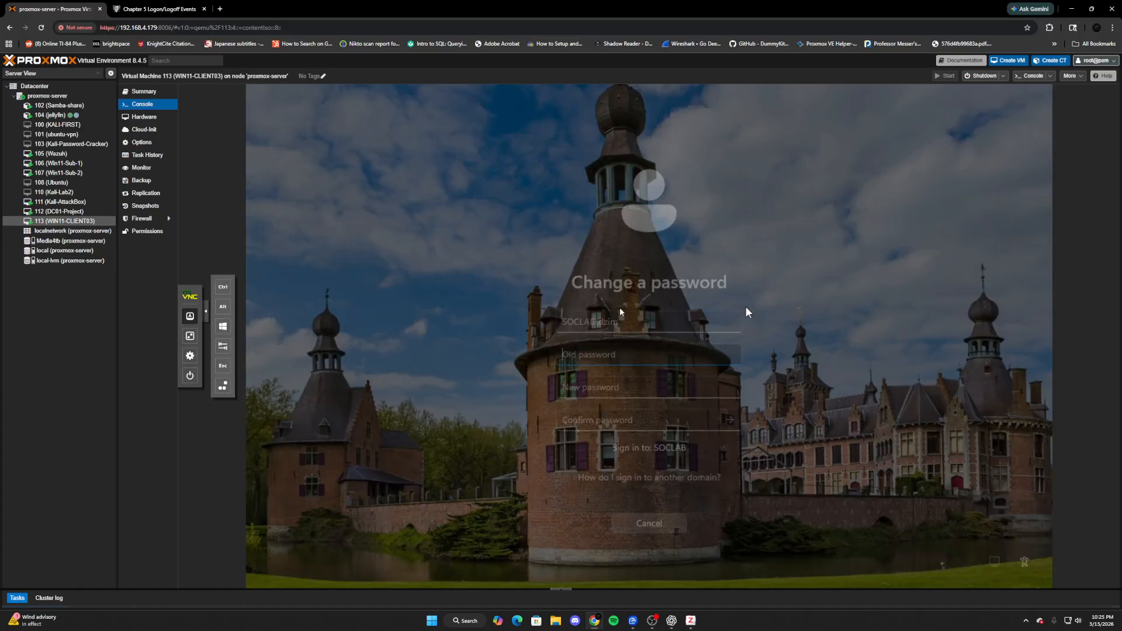
text(******)
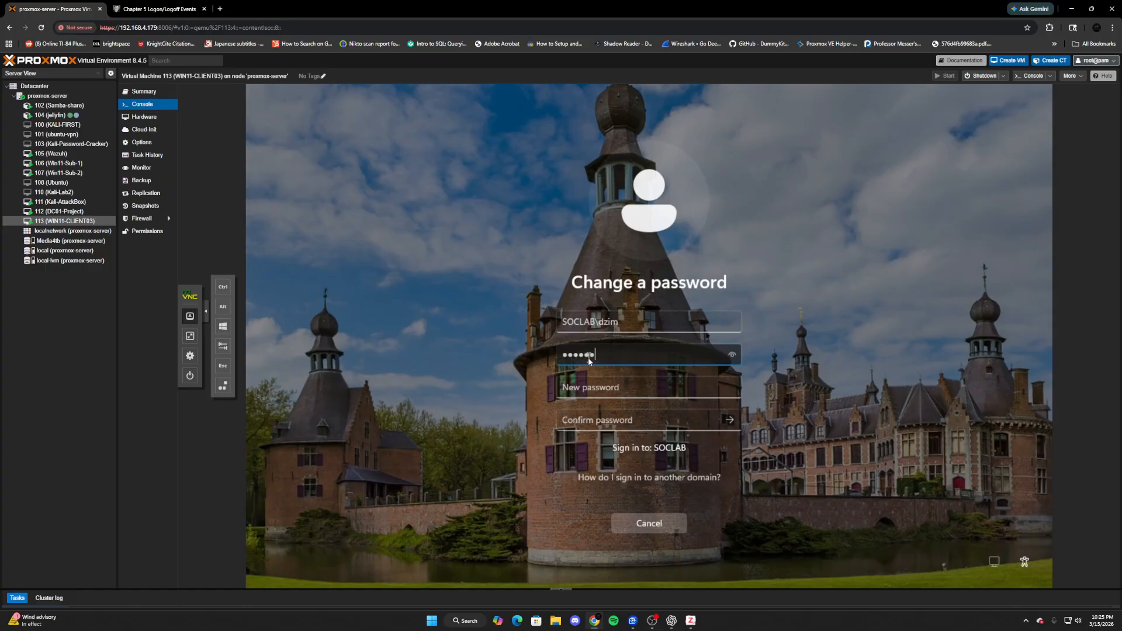
key(Tab)
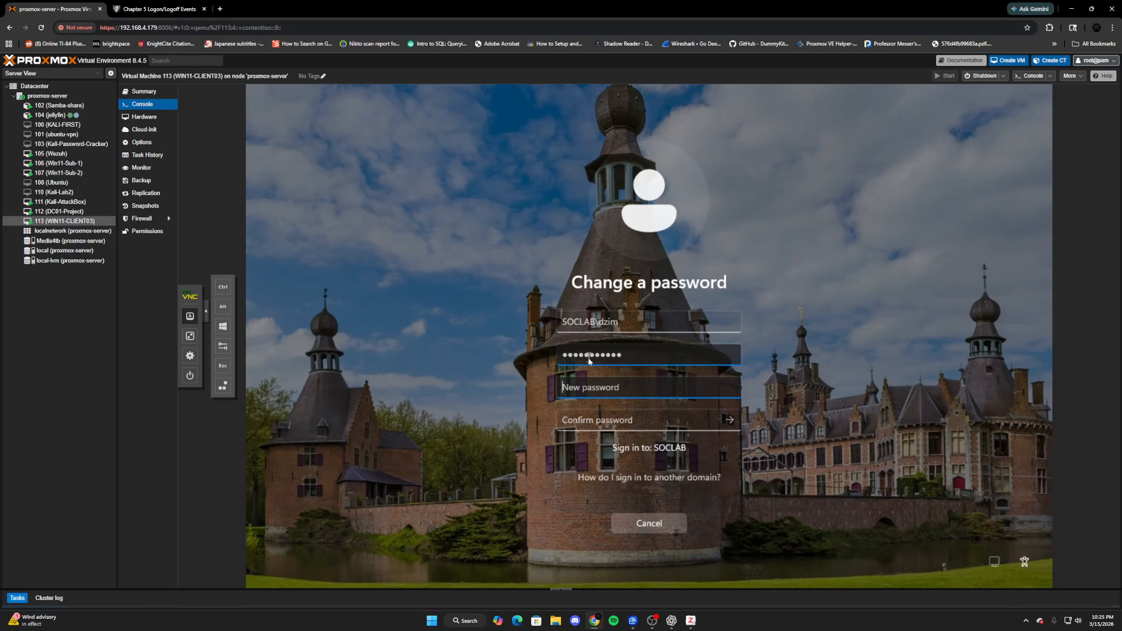
text(************)
key(Tab)
text(***)
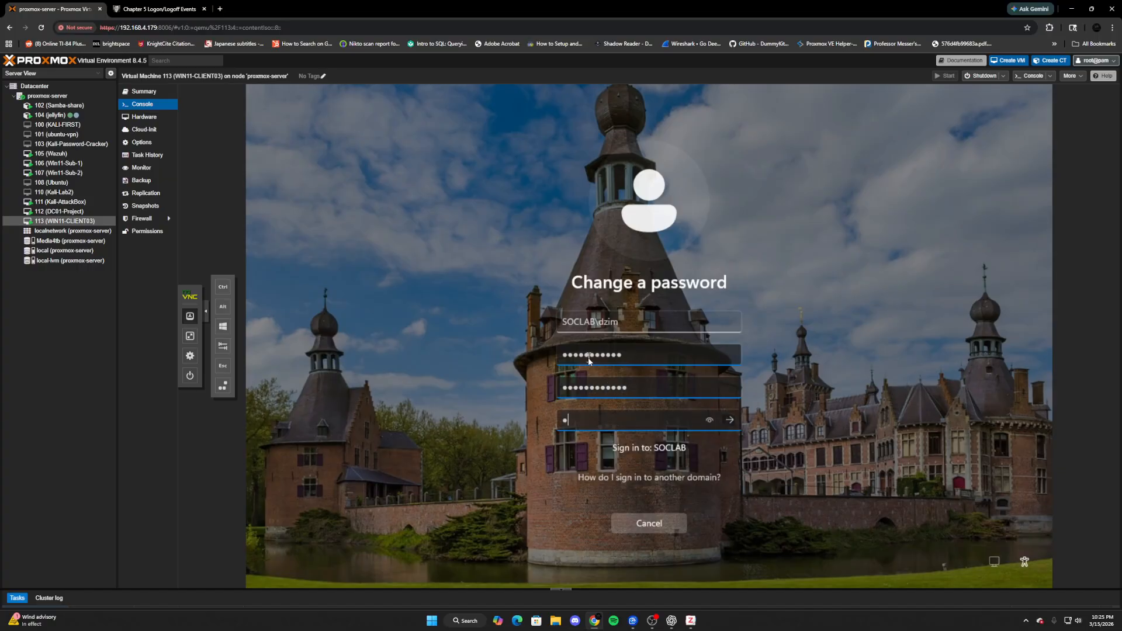
text(**********)
key(Return)
key(Return)
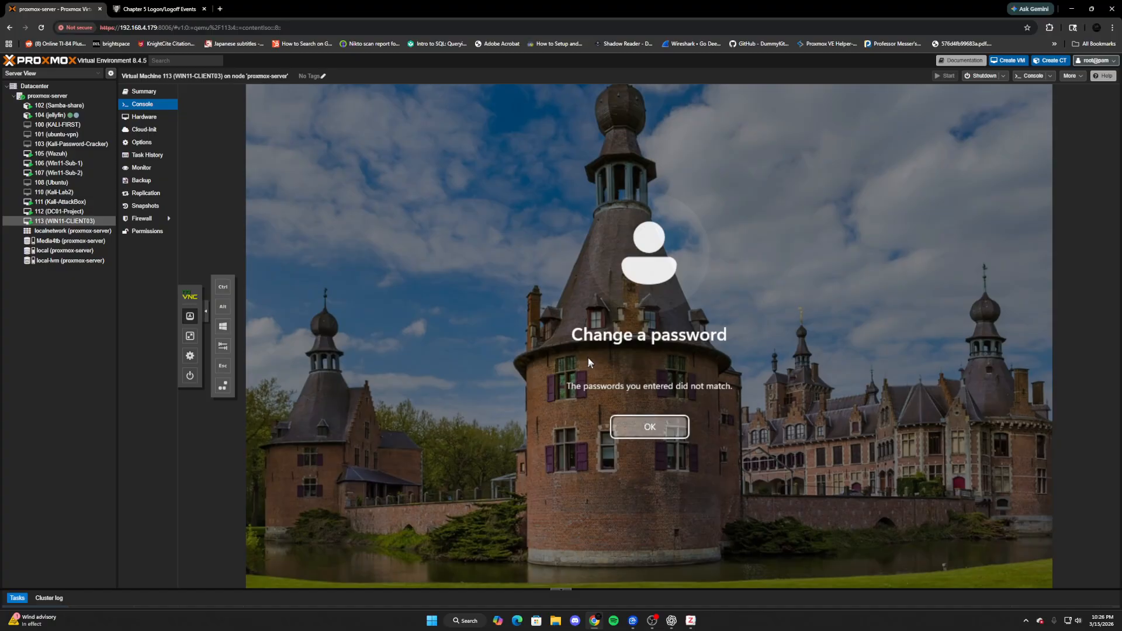
- Re-enter the old, new and confirmed passwords, then acknowledge the successful change
text(••••••)
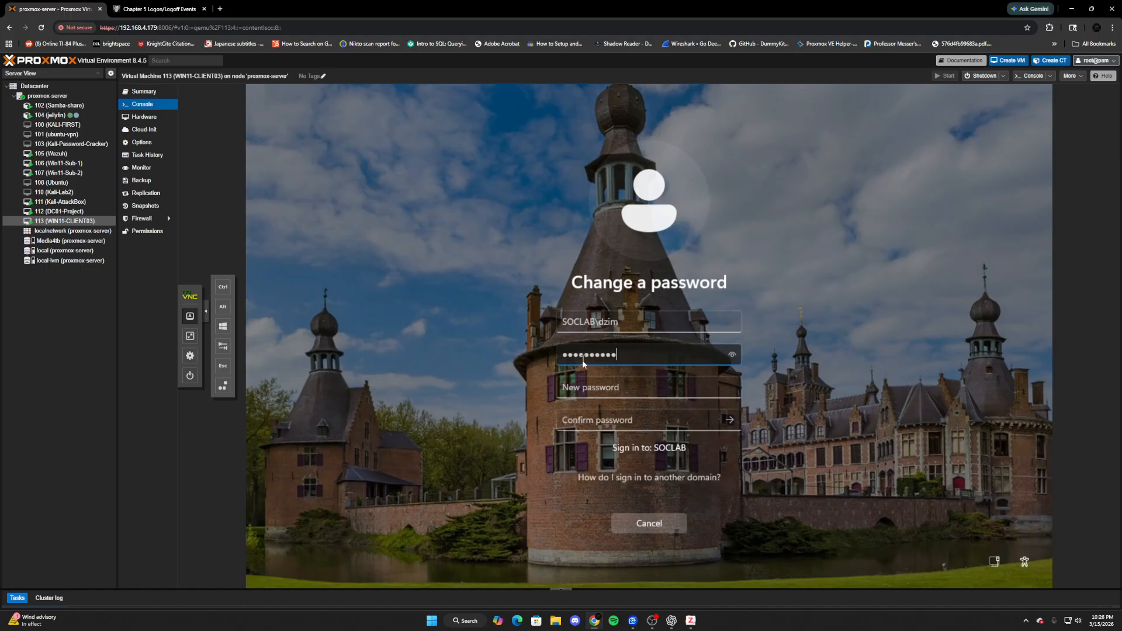
text(••••••)
key(Tab)
text(•••••)
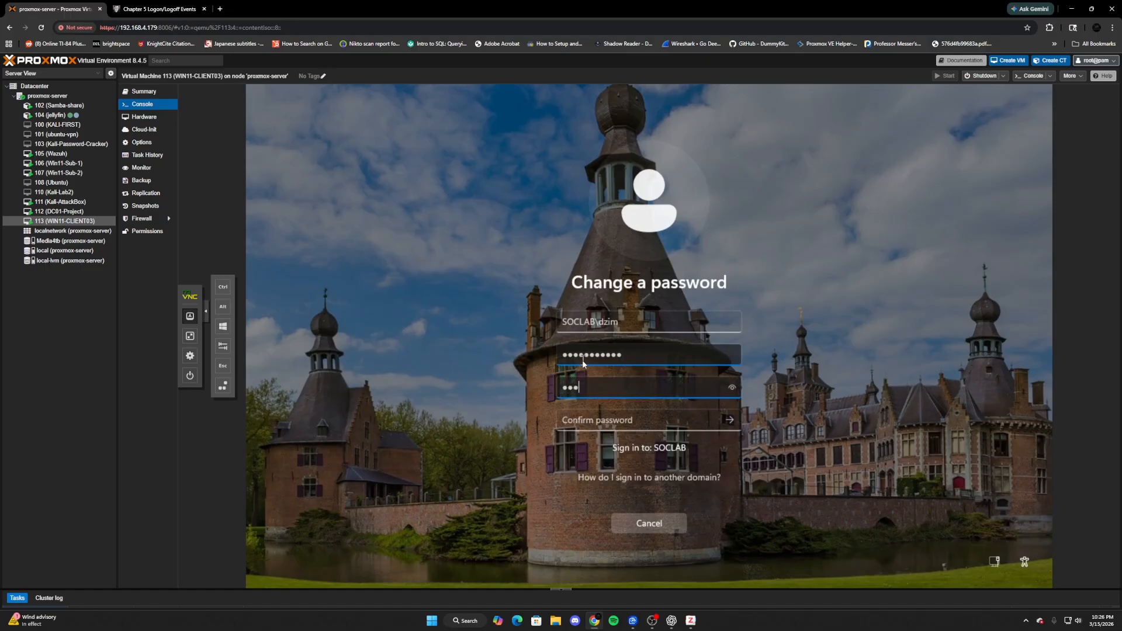
text(•••••••)
key(Tab)
text(••••••••)
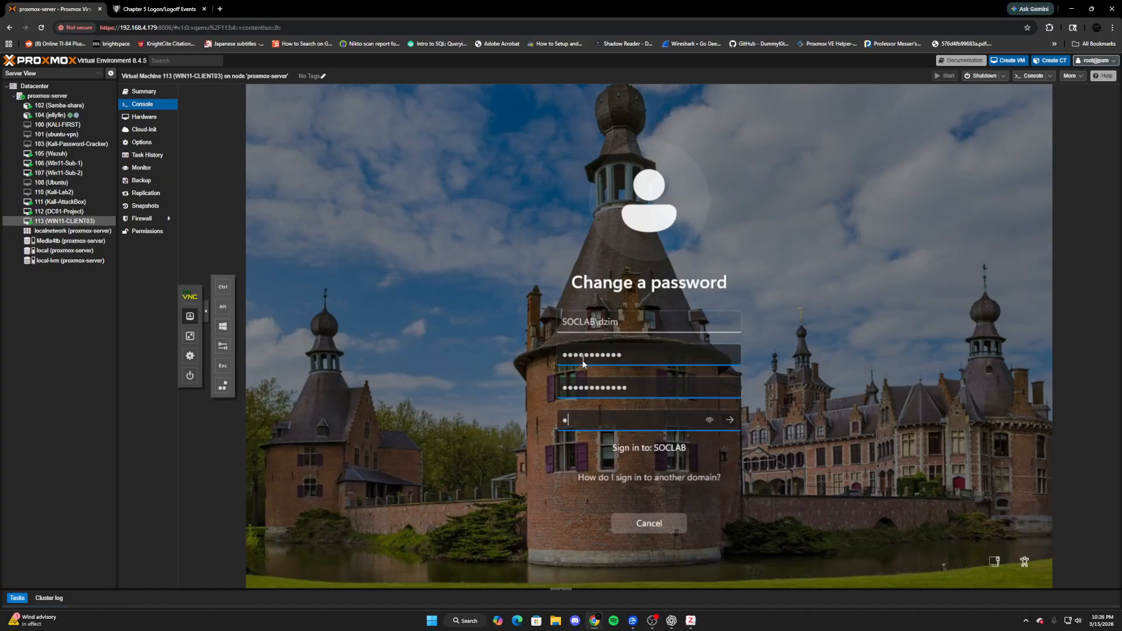
text(•••••)
key(Return)
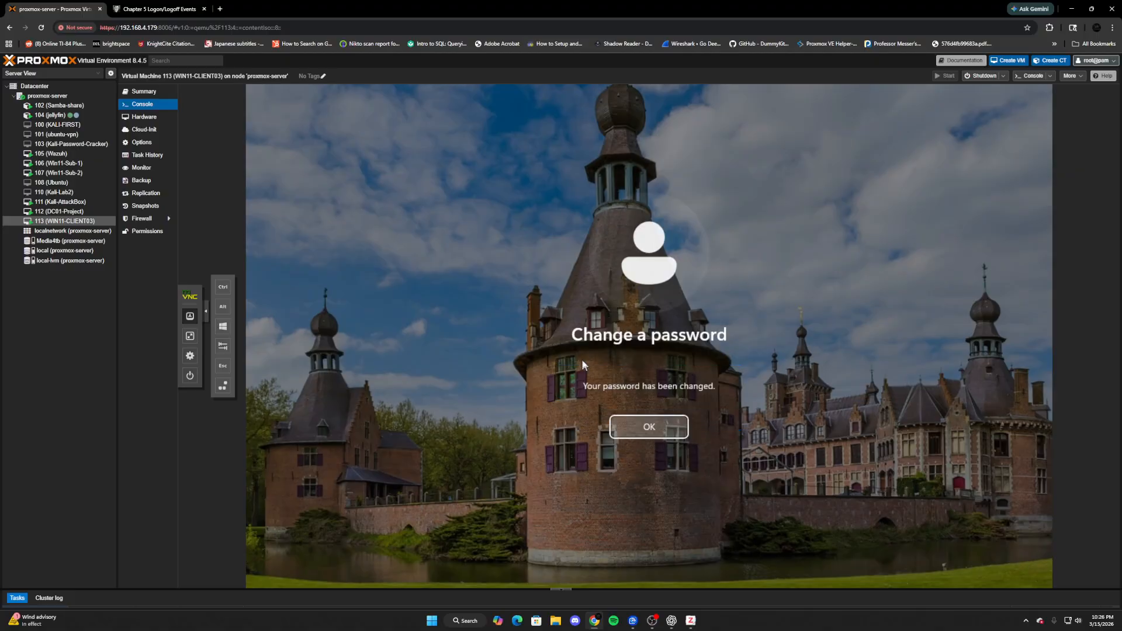
click(671, 426)
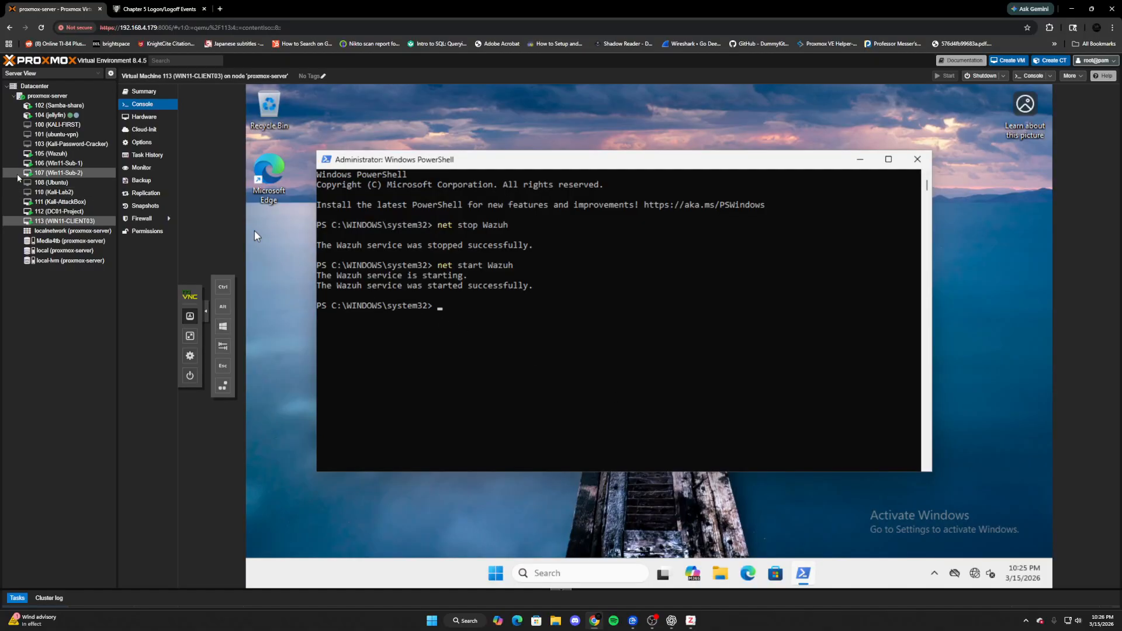
- On Win11-Sub-1, refresh the dashboard and confirm the Password Changes chart shows a new bar of 1
click(58, 163)
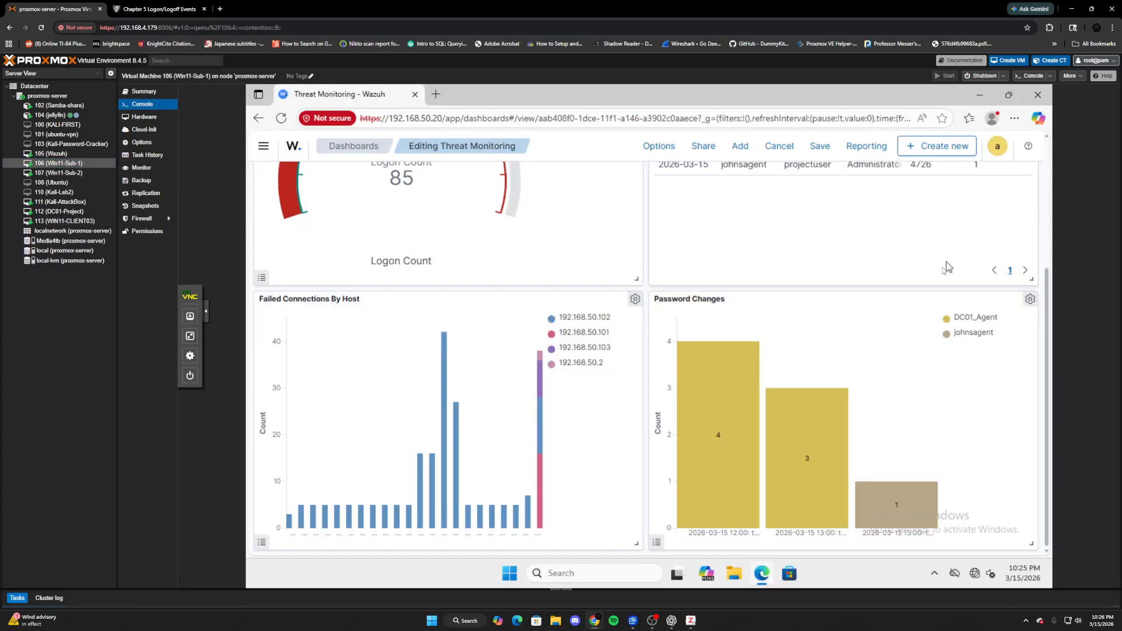
scroll(945, 262, up, 3)
click(996, 182)
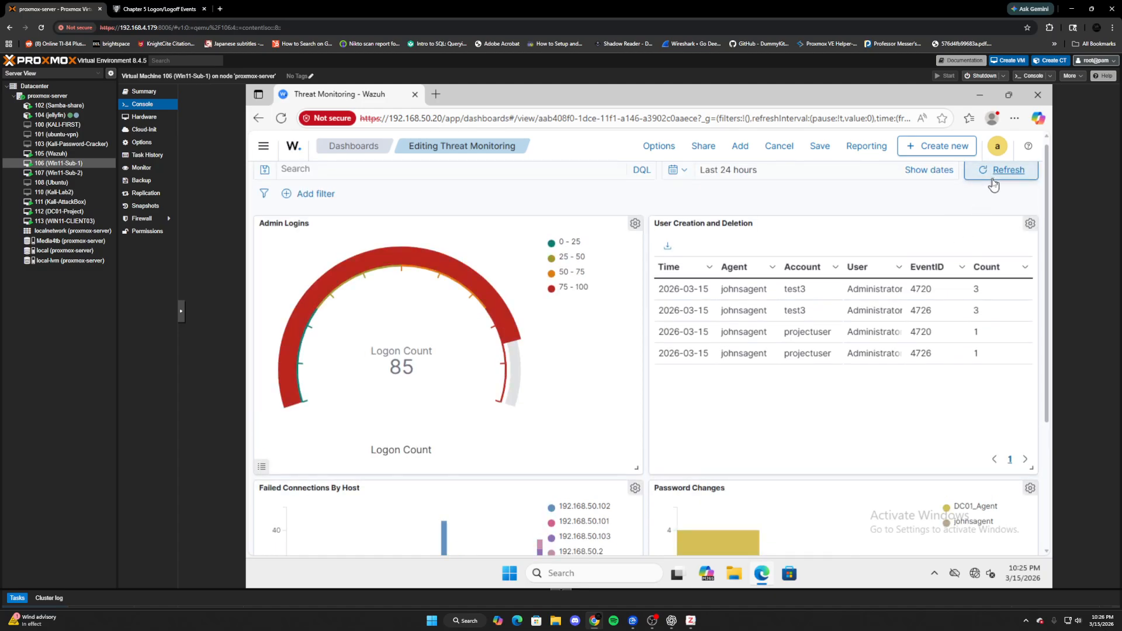
click(993, 183)
scroll(962, 370, down, 2)
scroll(973, 365, down, 1)
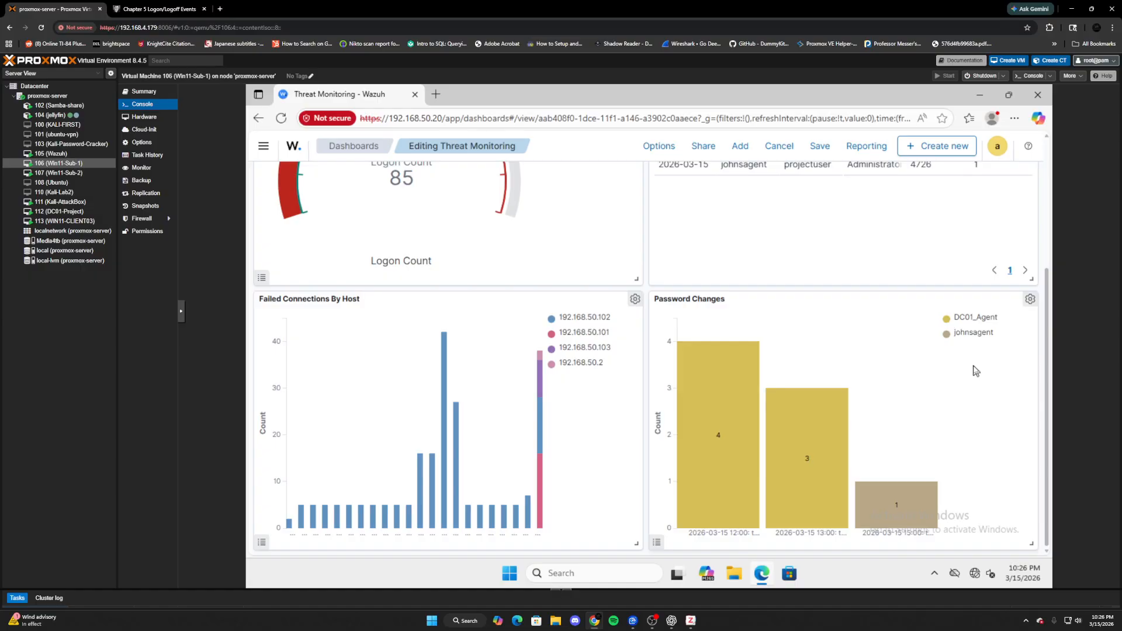
scroll(973, 368, up, 1)
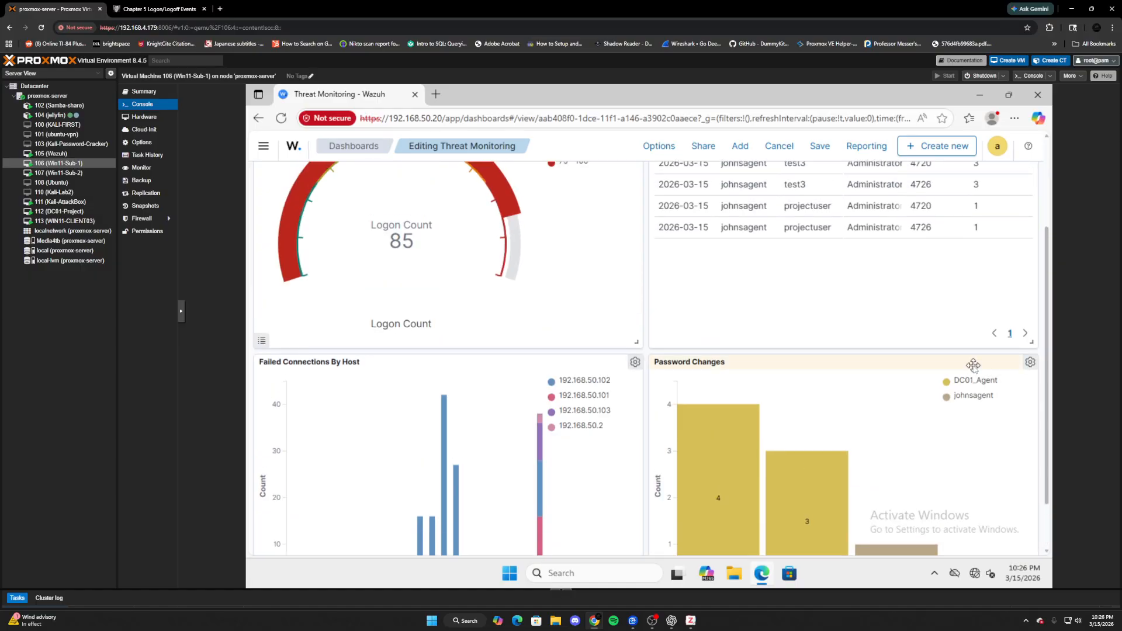
scroll(973, 365, down, 1)
scroll(969, 327, up, 3)
scroll(966, 273, up, 1)
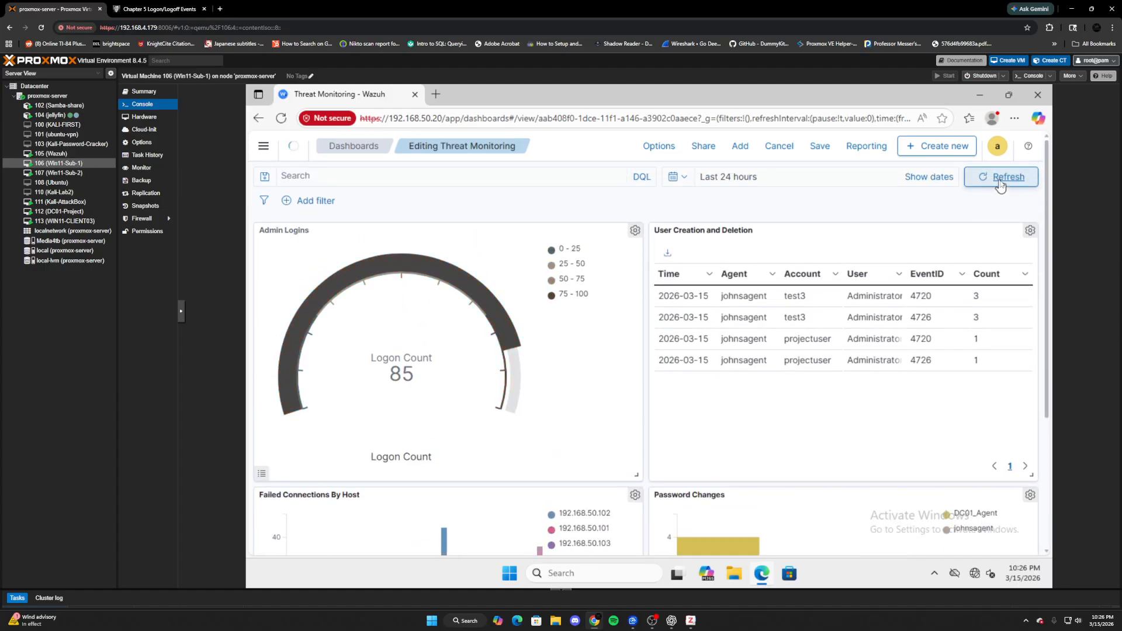
scroll(973, 367, down, 3)
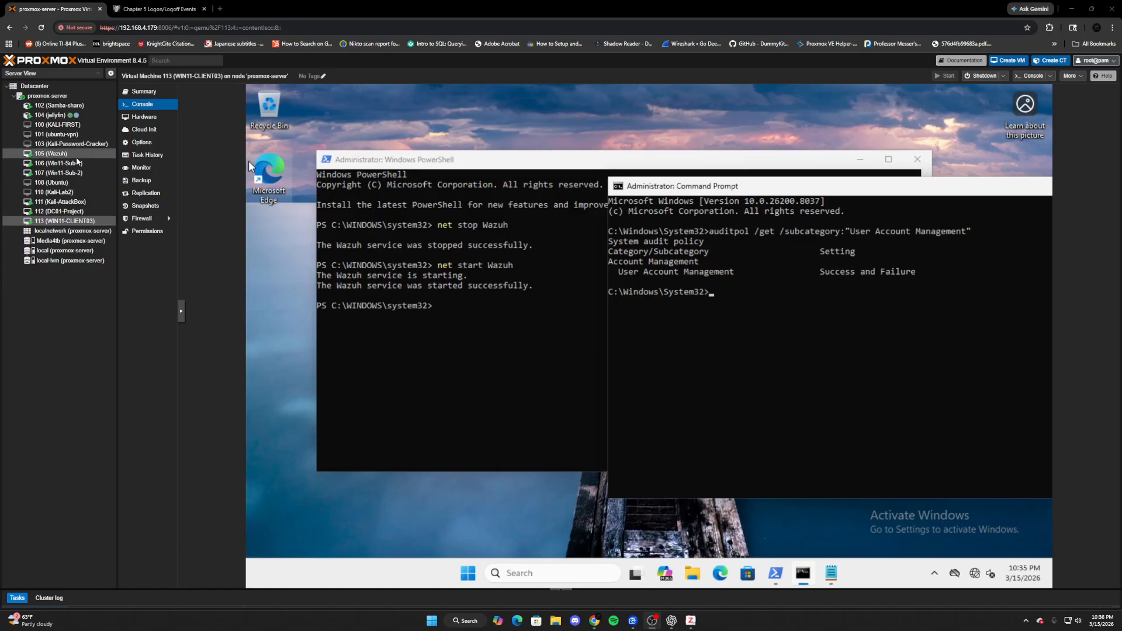
- Open WIN11-CLIENT03's console and restart Windows through Start > Power > Restart
click(59, 153)
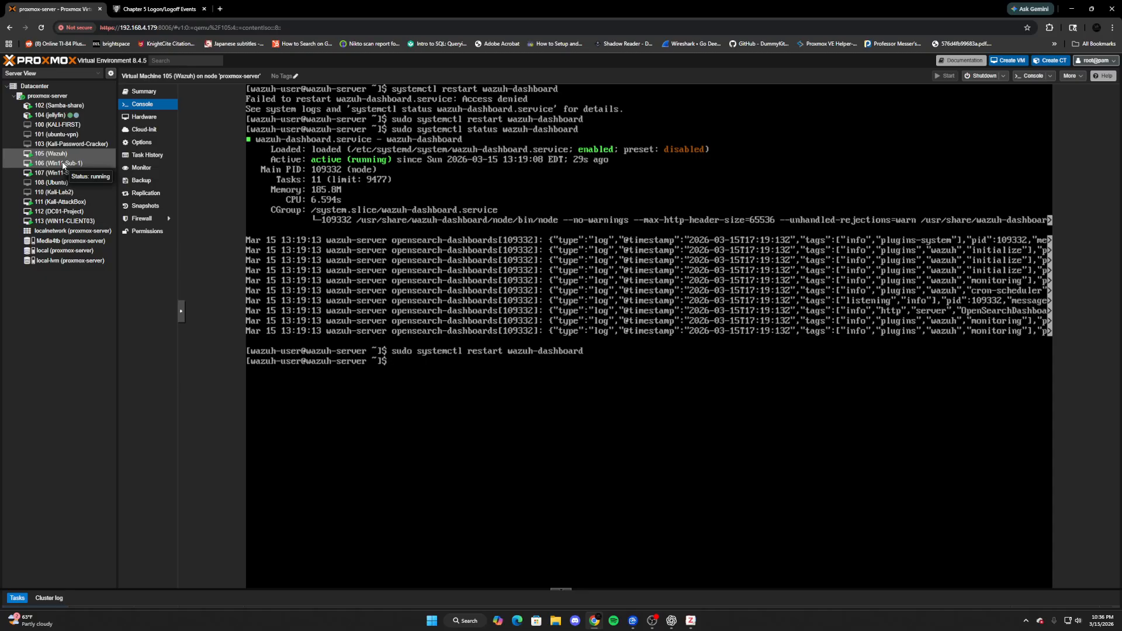
click(64, 221)
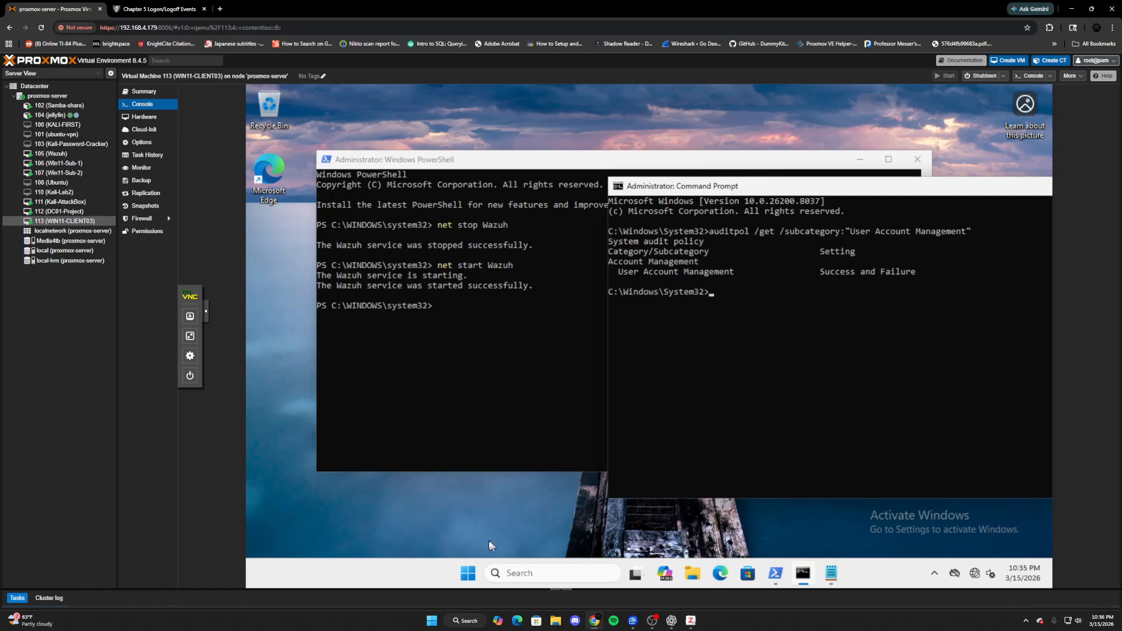
click(467, 572)
click(804, 529)
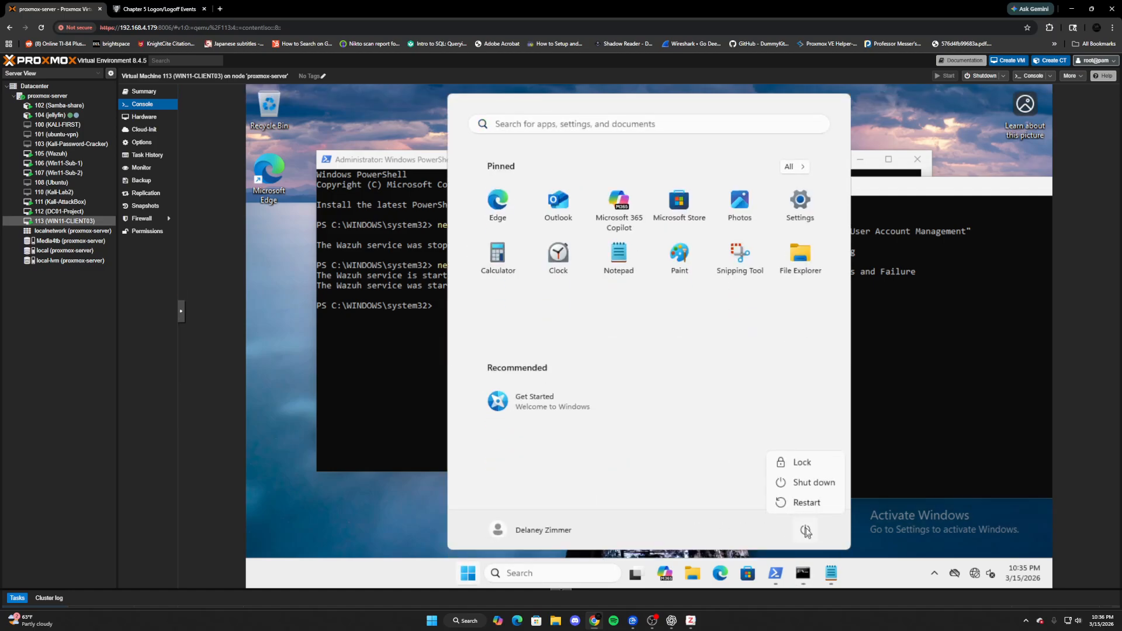
click(802, 502)
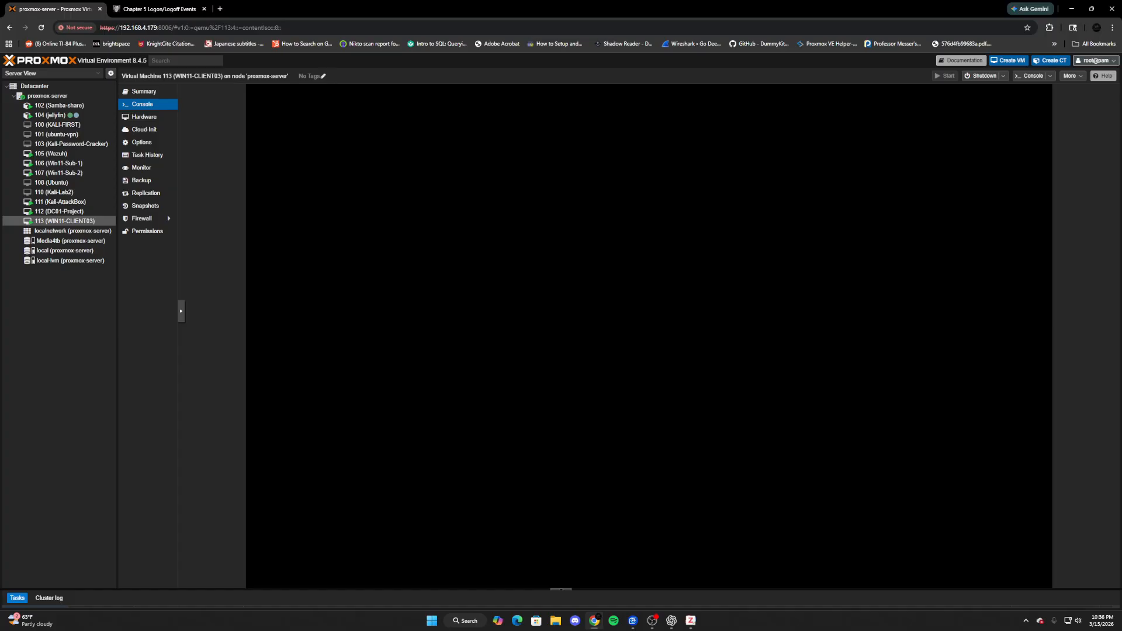
- Choose Other user, enter the domain user name and submit a wrong password to fail logon
key(space)
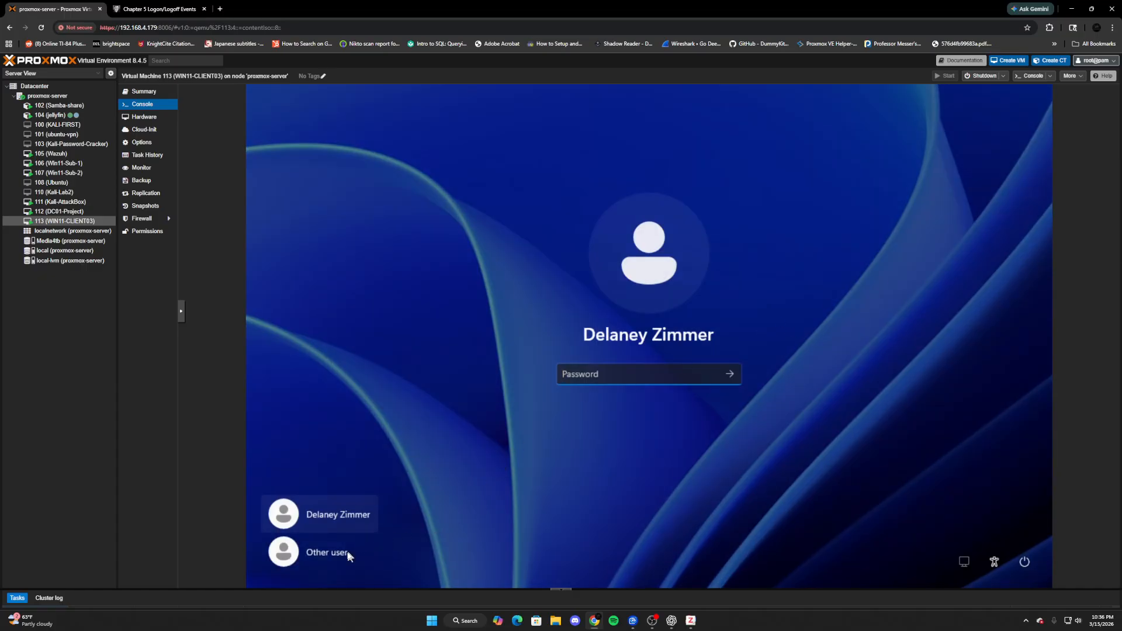
click(358, 546)
text(dzim)
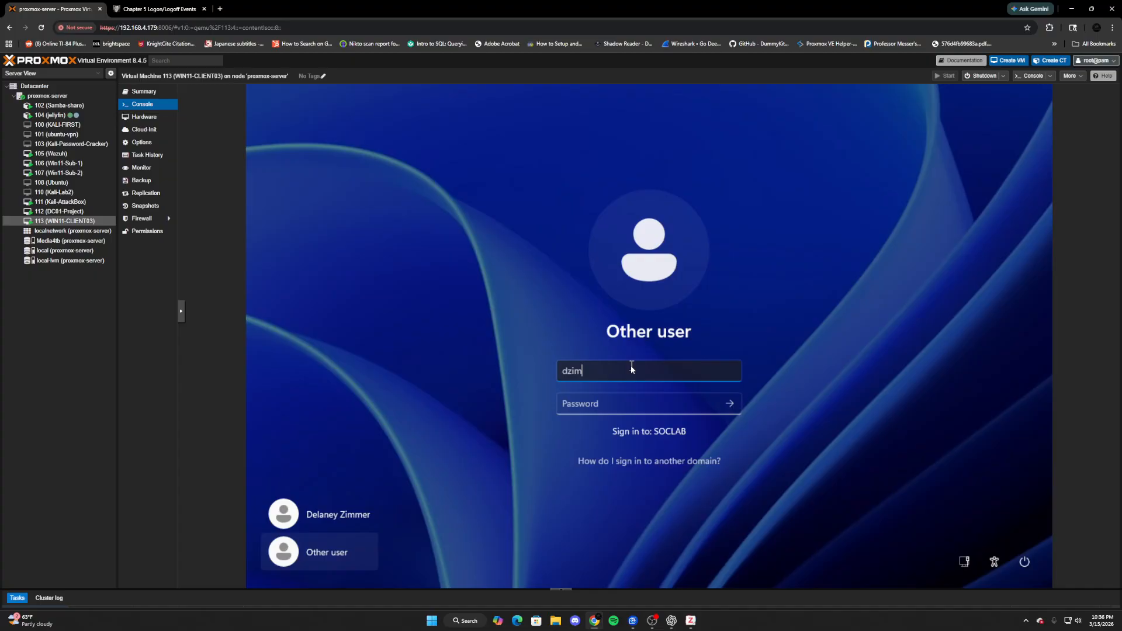
key(Tab)
text(•••••)
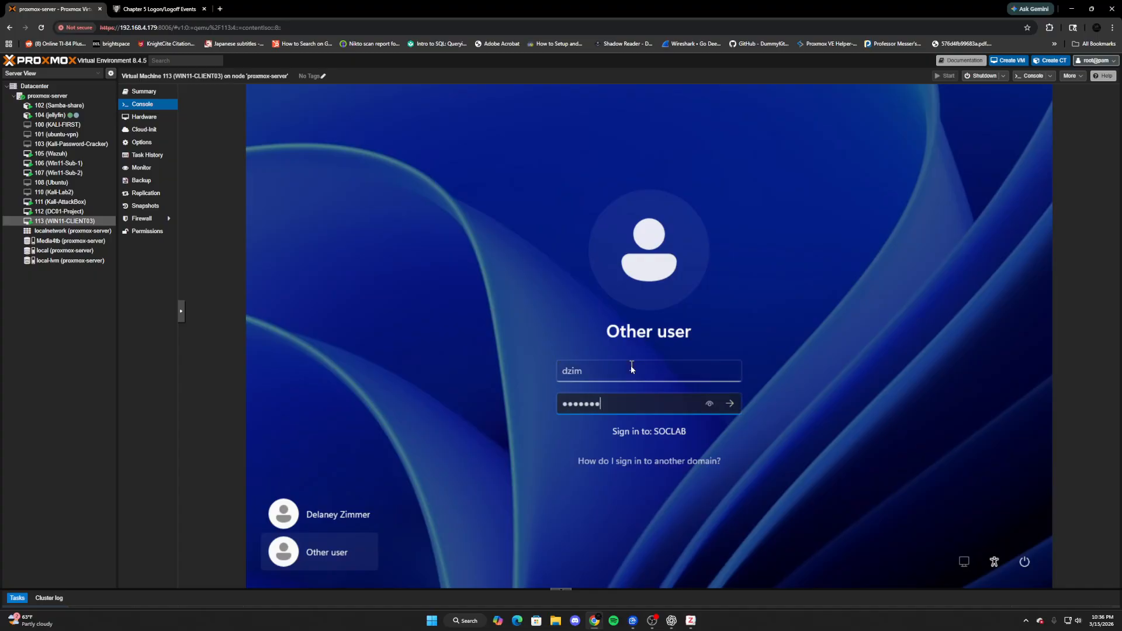
key(Return)
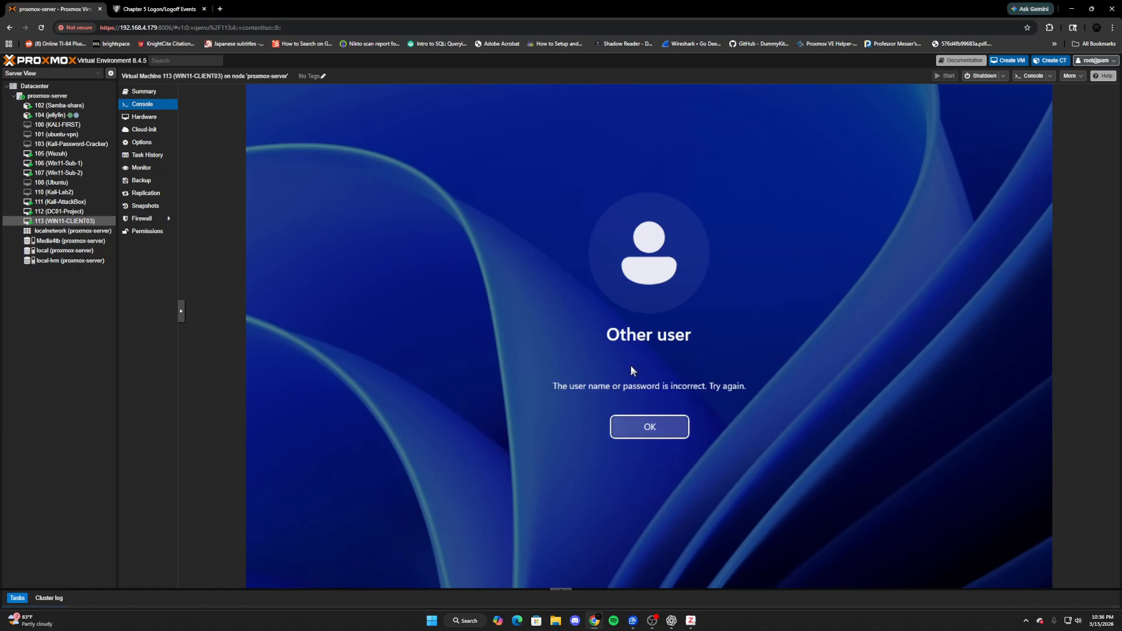
key(Return)
- Submit another wrong password, then the correct one to reach the desktop
text(••••••)
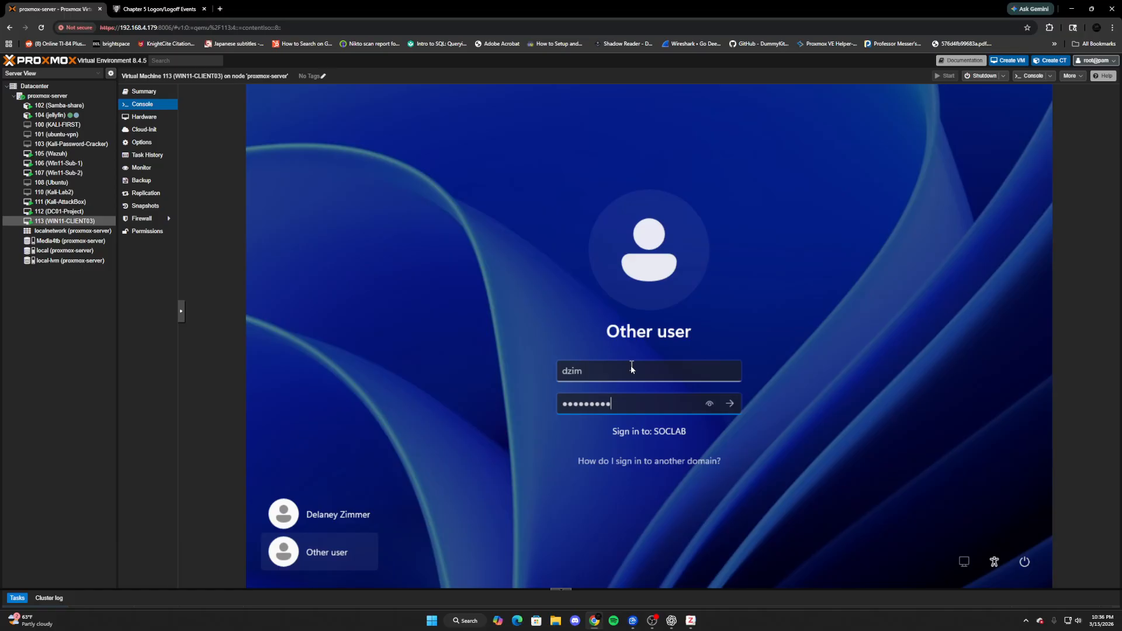
text(•••)
key(Return)
key(Return)
text(•••••••••••)
key(Return)
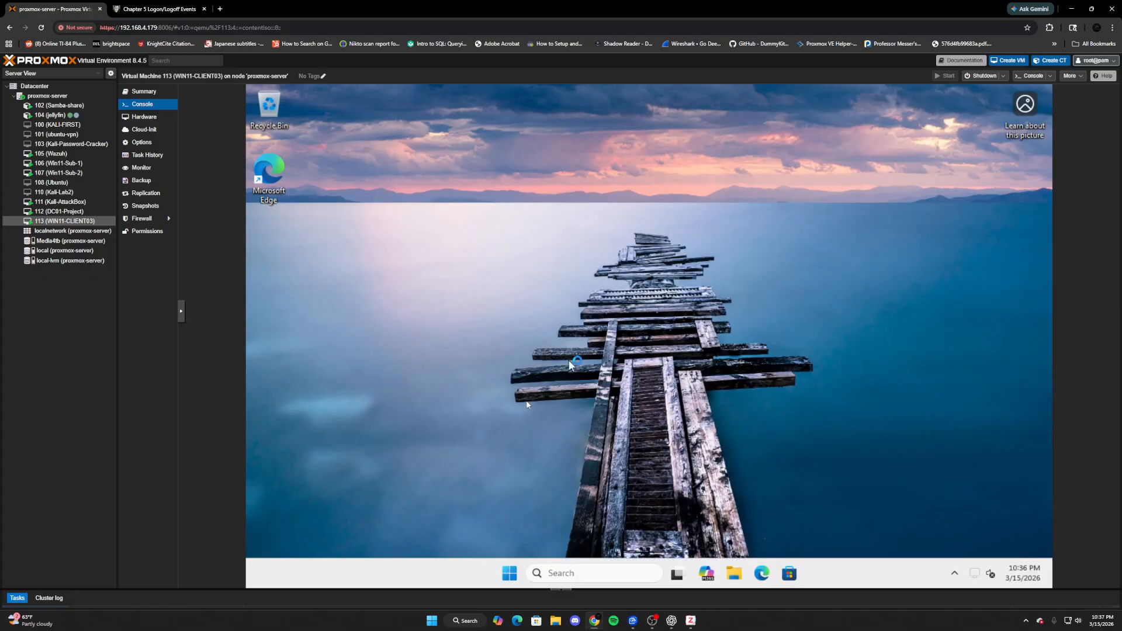
- Search 'eve' and run Event Viewer as administrator, entering the admin credentials in UAC
click(609, 572)
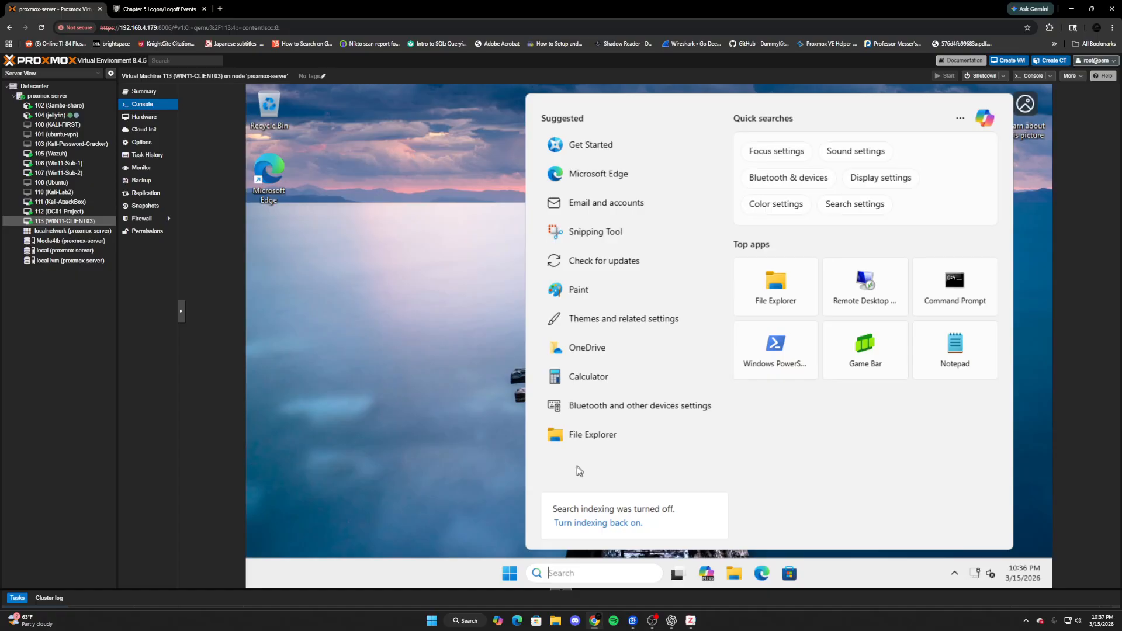
text(eve)
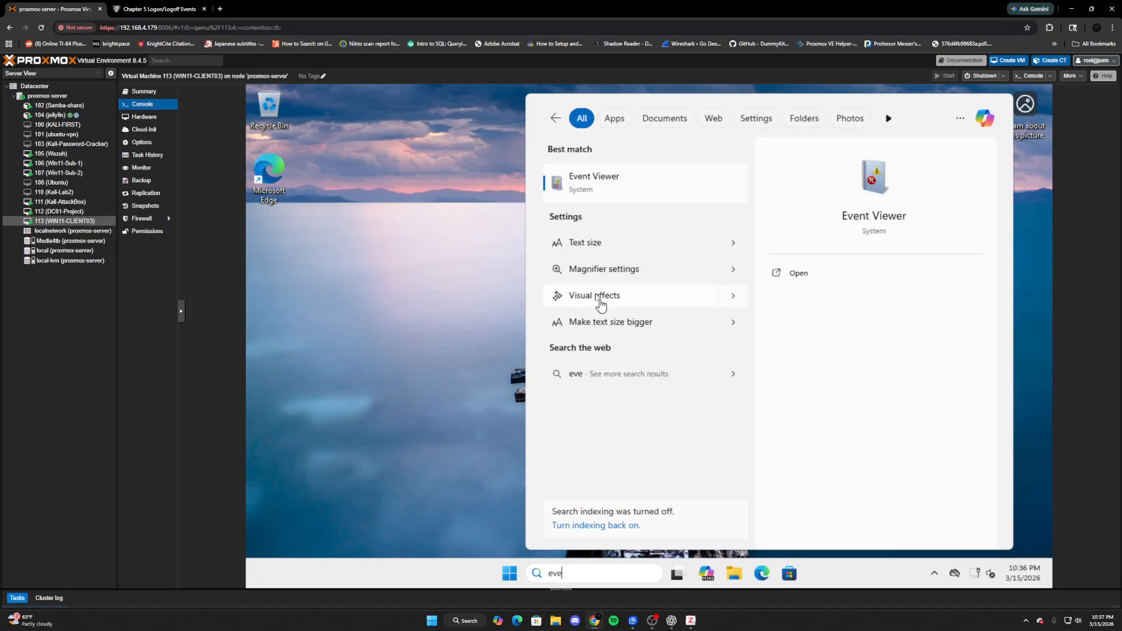
right_click(610, 183)
click(653, 197)
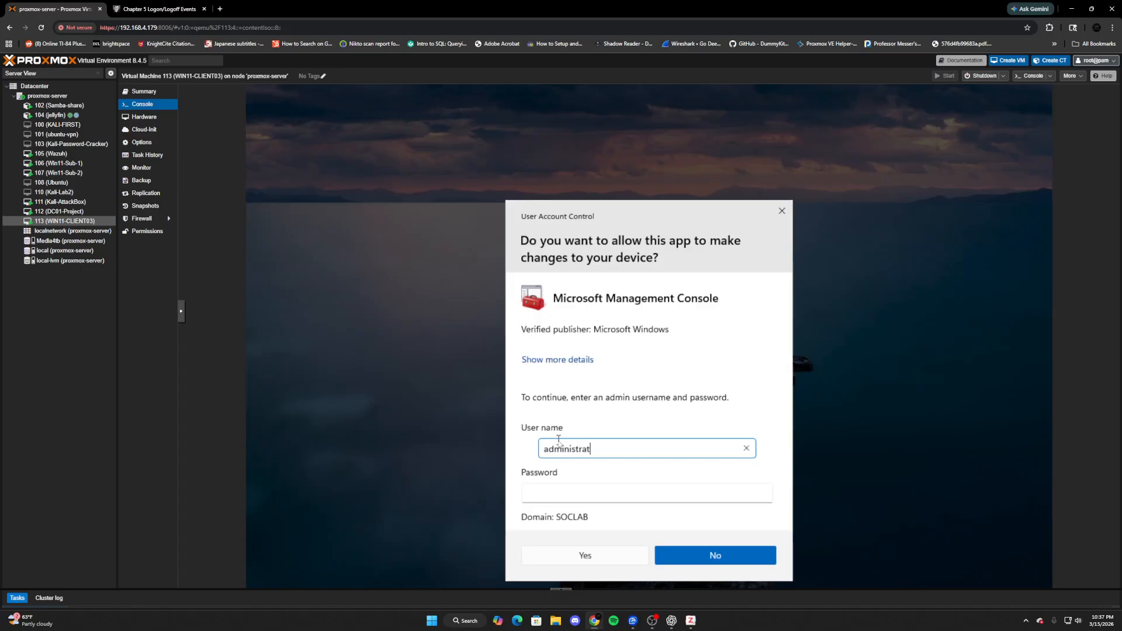
key(Tab)
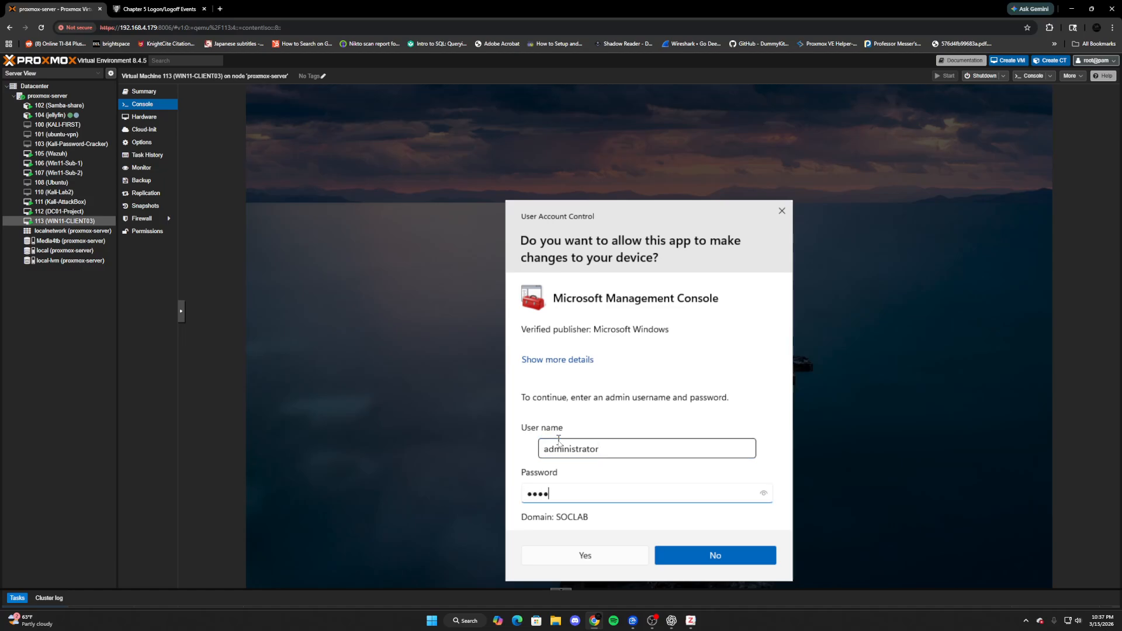
text(•••)
key(Return)
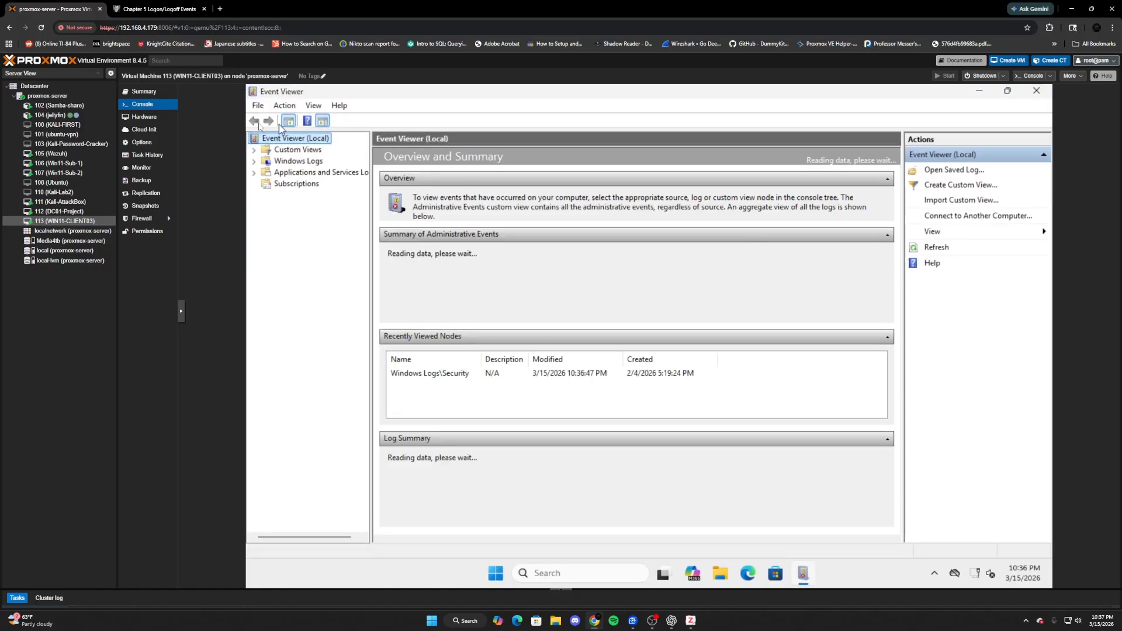
- Open the Security log and filter it on Event ID 4723
click(289, 161)
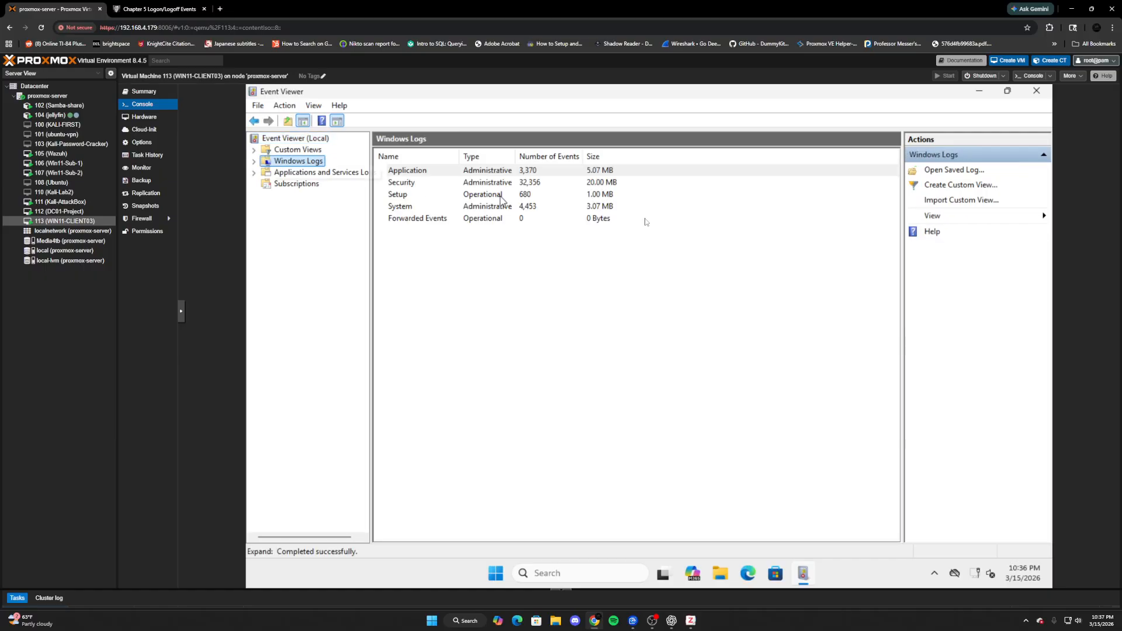
double_click(443, 184)
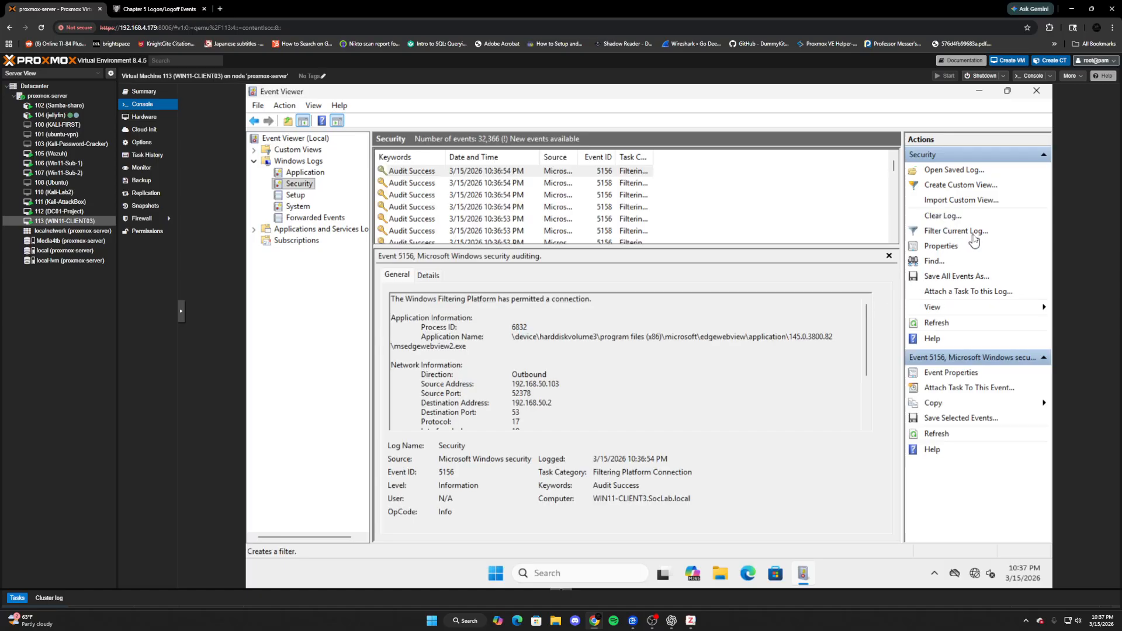
click(961, 234)
click(590, 335)
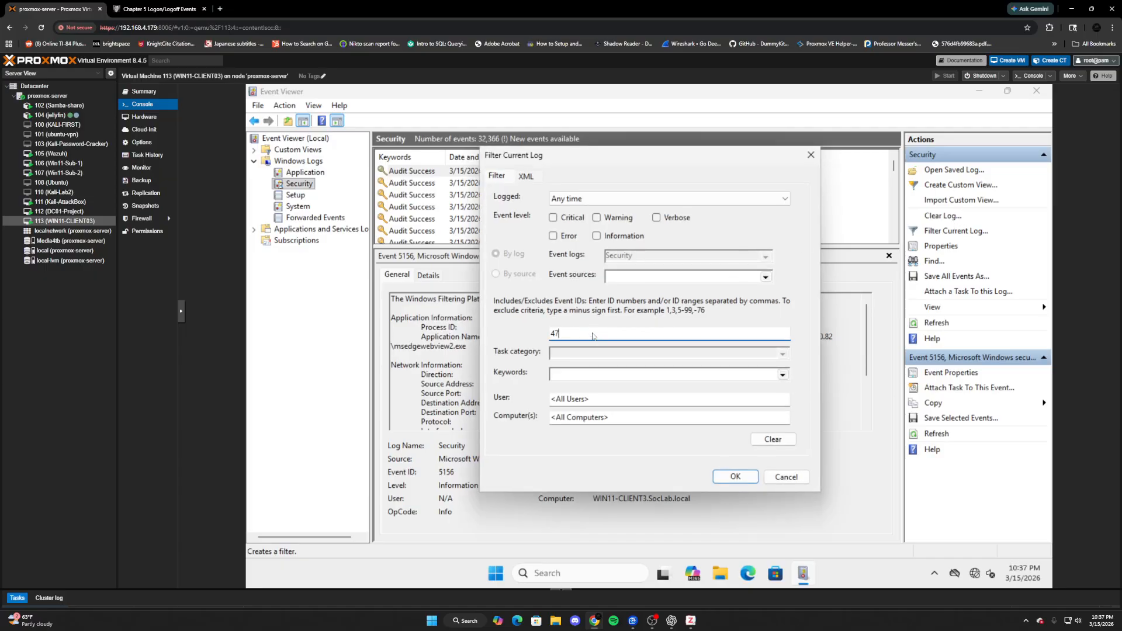
text(4723)
key(Return)
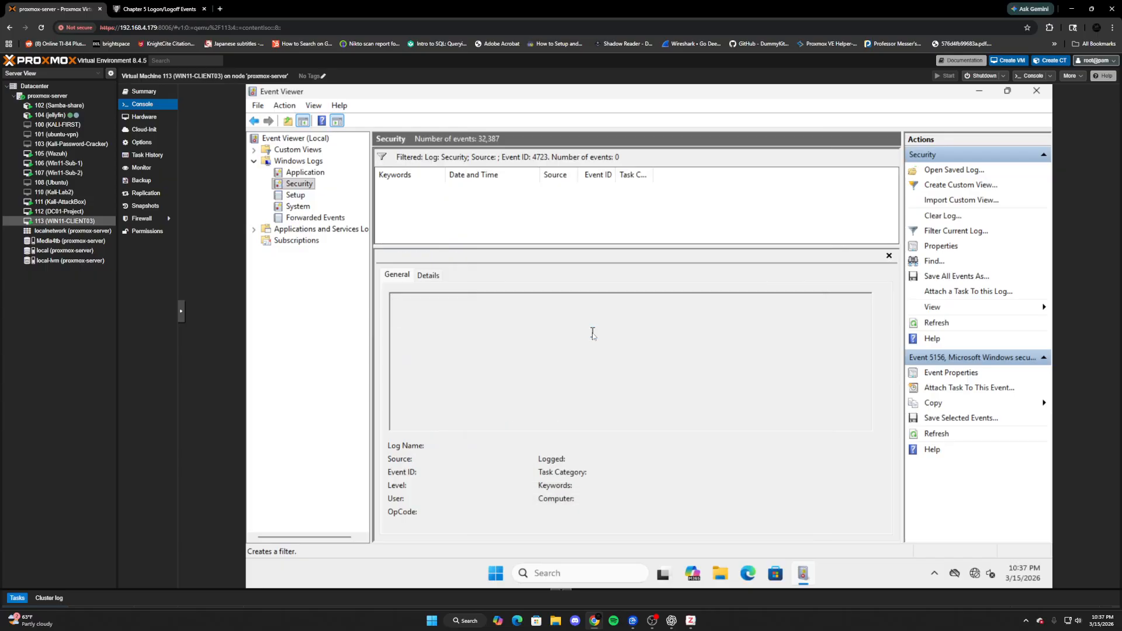
- Change the Security log filter to Event ID 4724
click(953, 231)
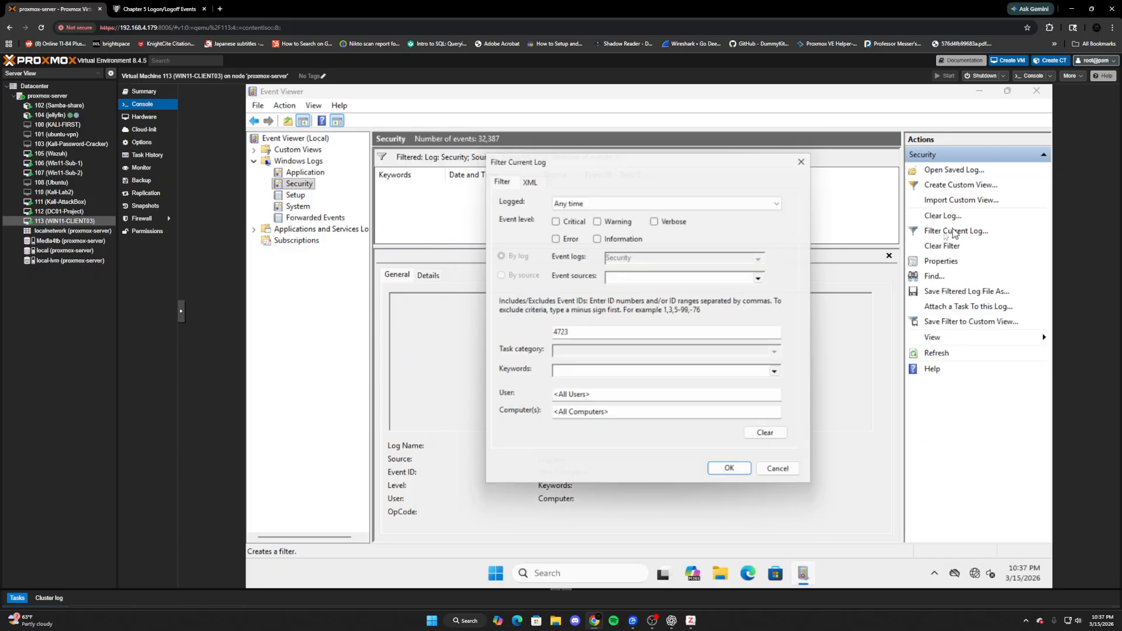
click(587, 332)
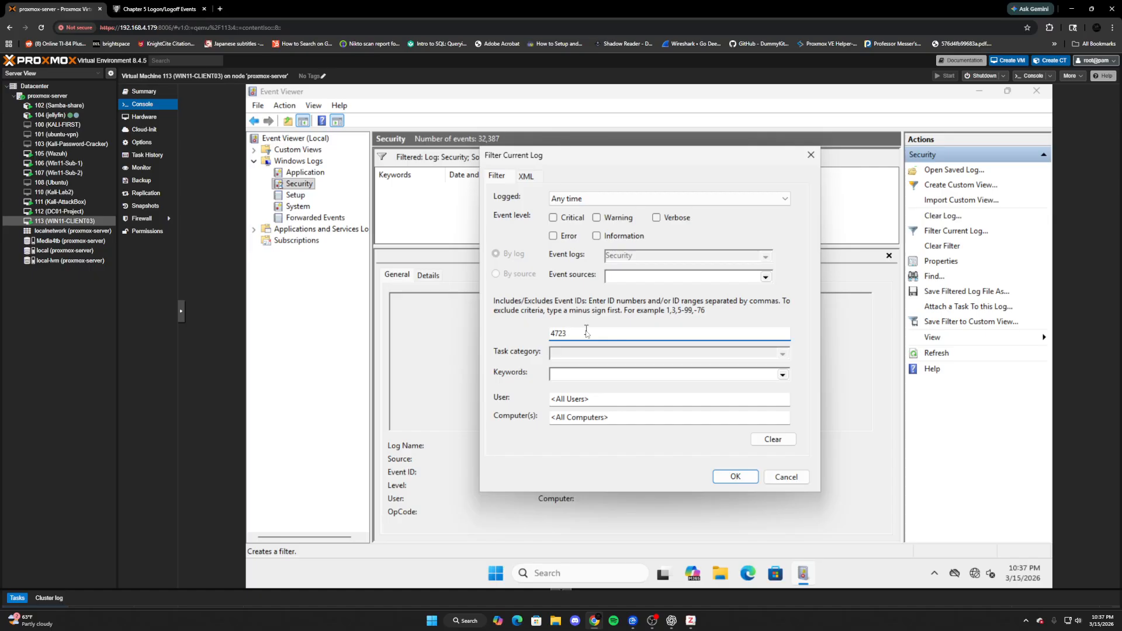
text(4)
key(Return)
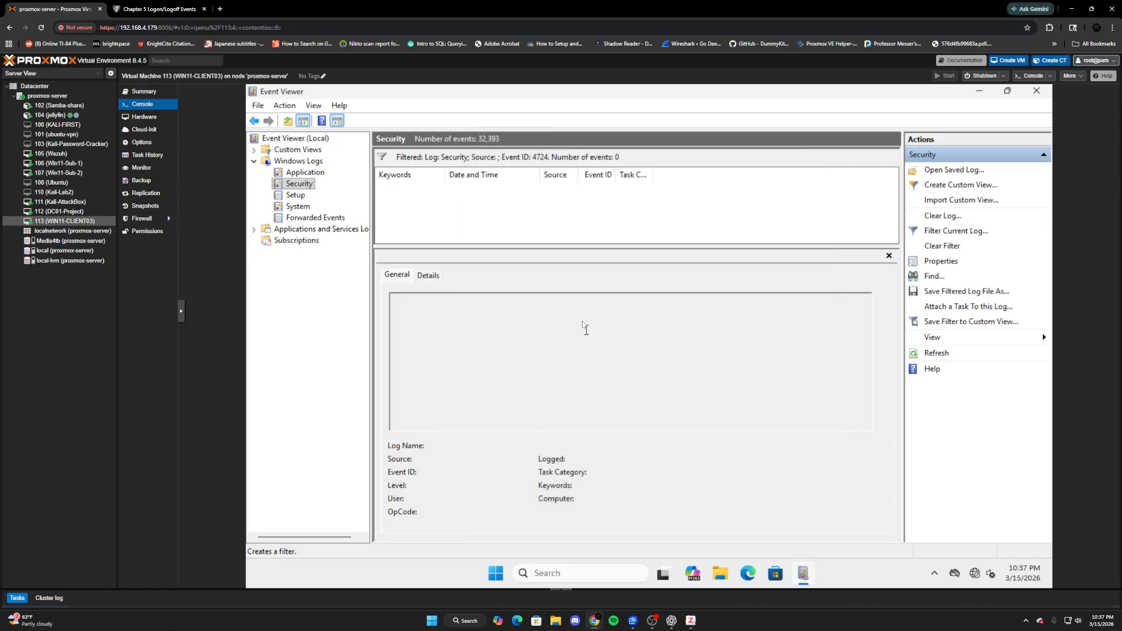
- Close Event Viewer and switch to the Win11-Sub-1 VM console
click(1036, 91)
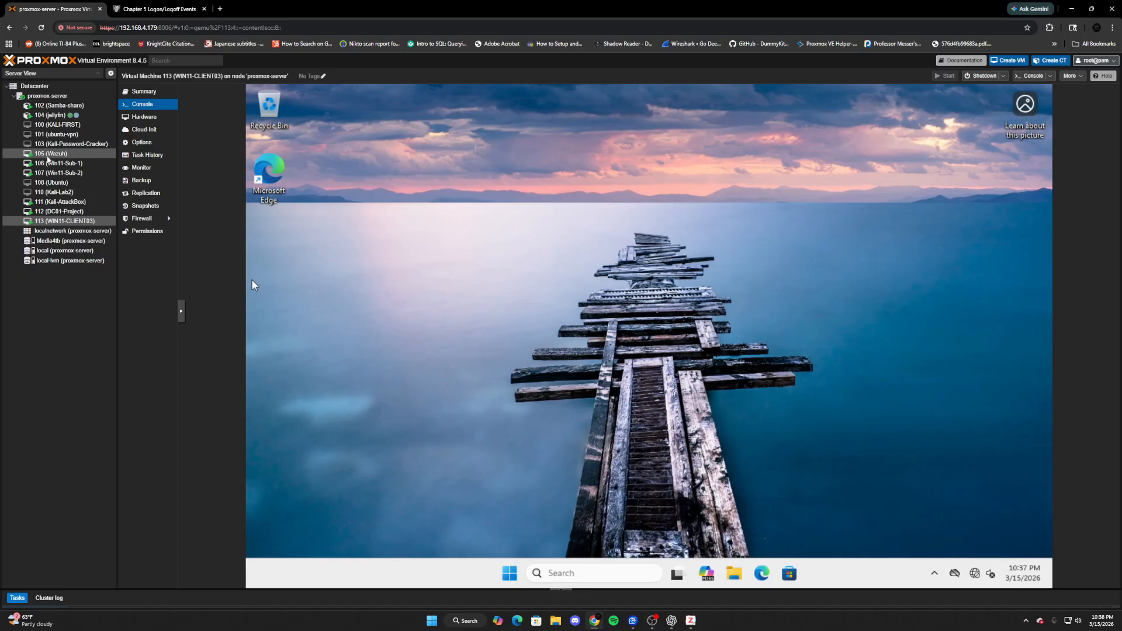
click(69, 156)
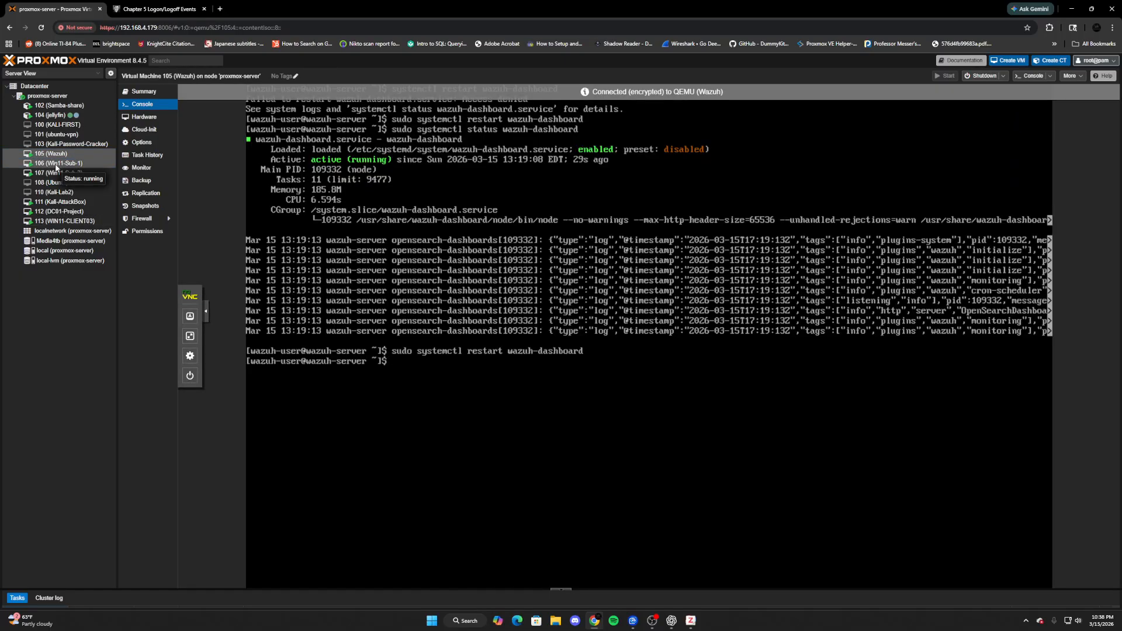
click(57, 163)
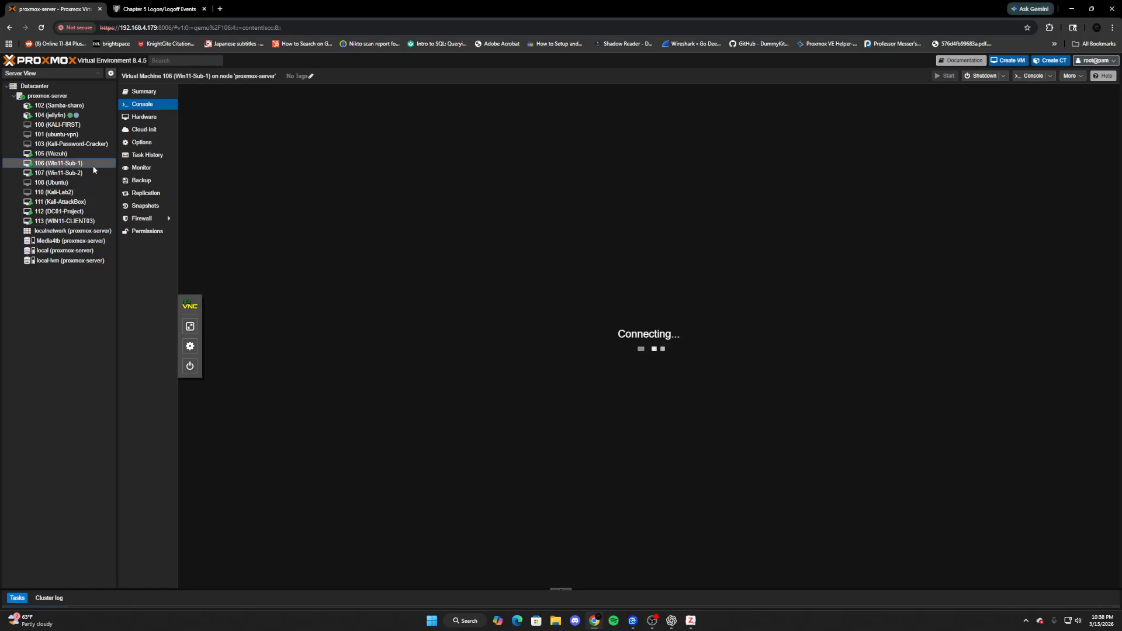